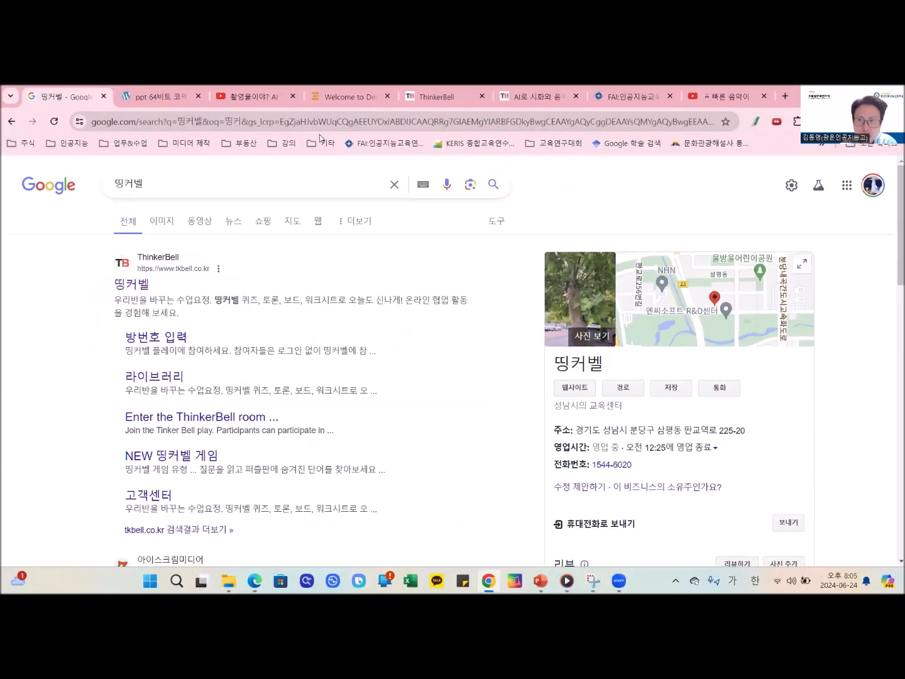
- Open the ThinkerBell (띵커벨) site from the search results and log out of the account
key(alt+Tab)
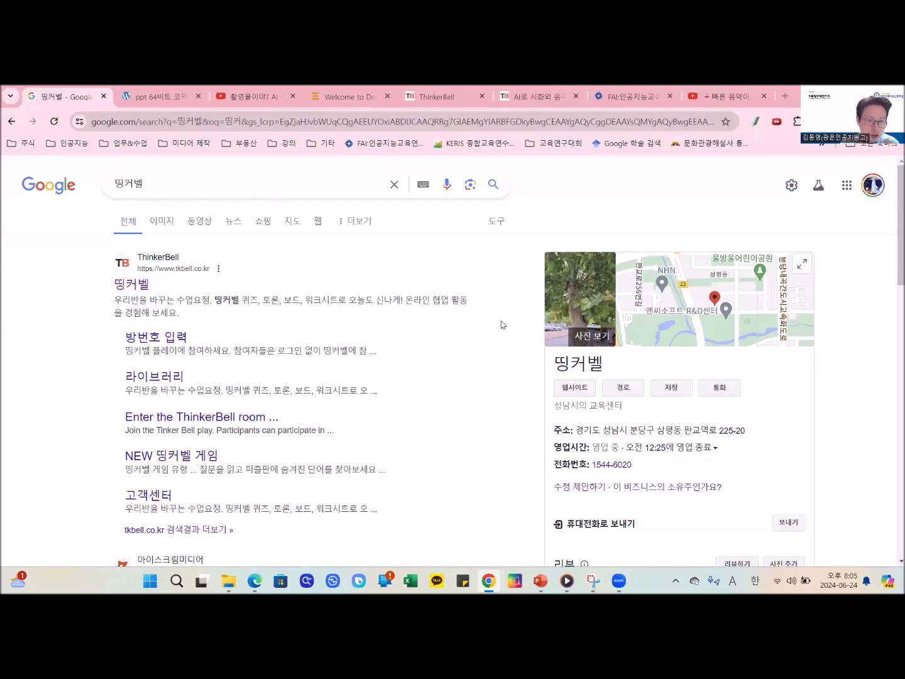
click(141, 291)
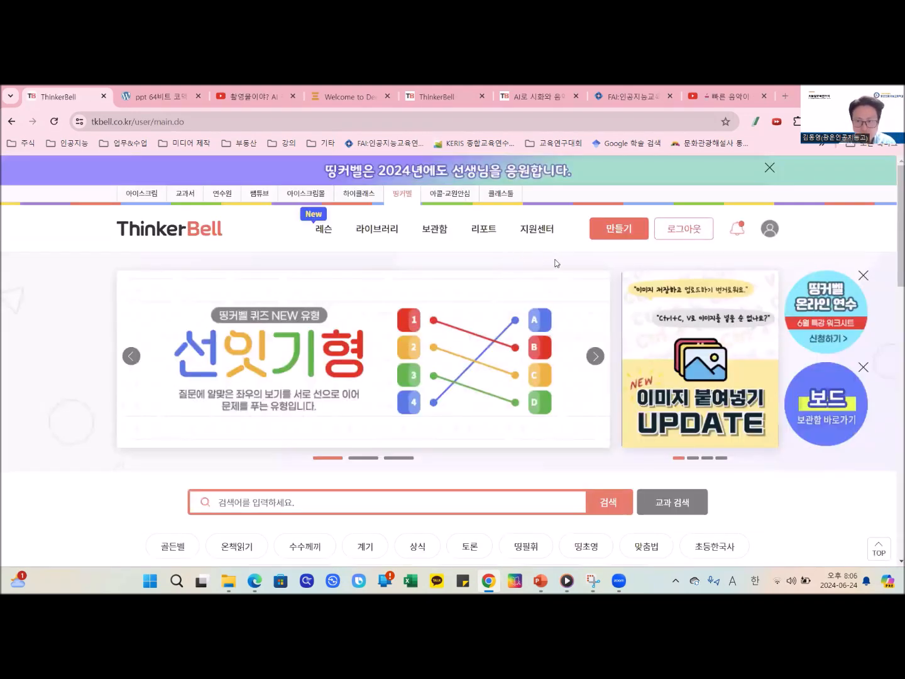
scroll(496, 250, down, 2)
scroll(629, 239, up, 2)
click(700, 231)
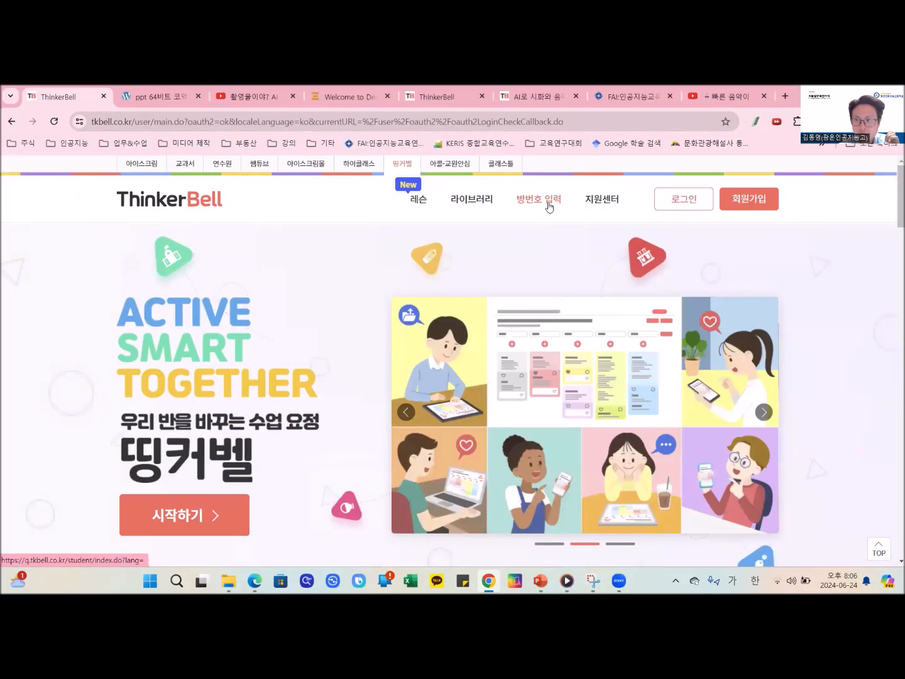
- Open the room number entry page (방번호 입력) and select the 보드 room type
click(549, 201)
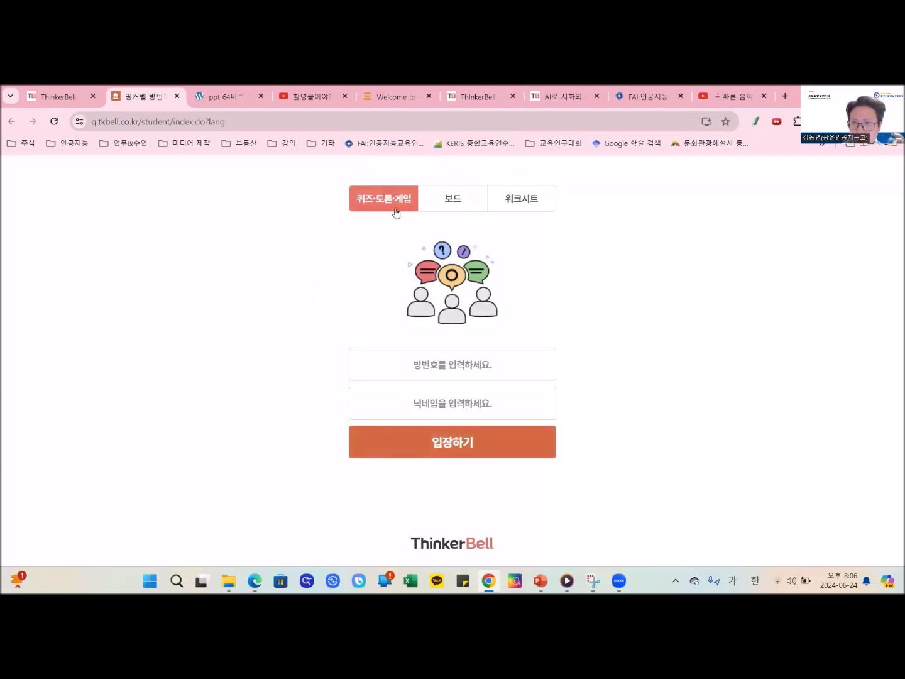
click(445, 210)
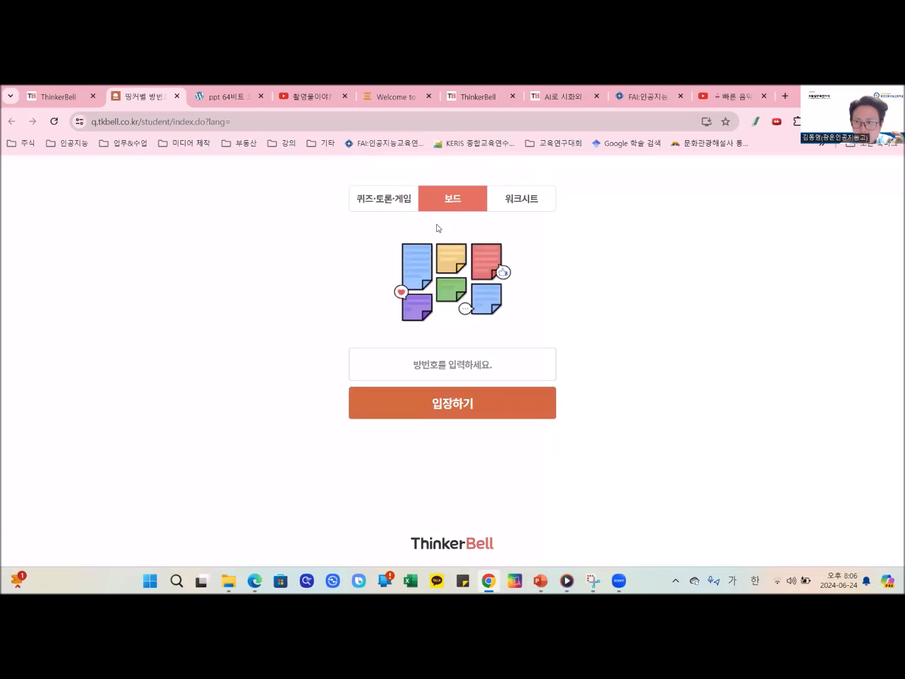
click(488, 369)
key(Hangul)
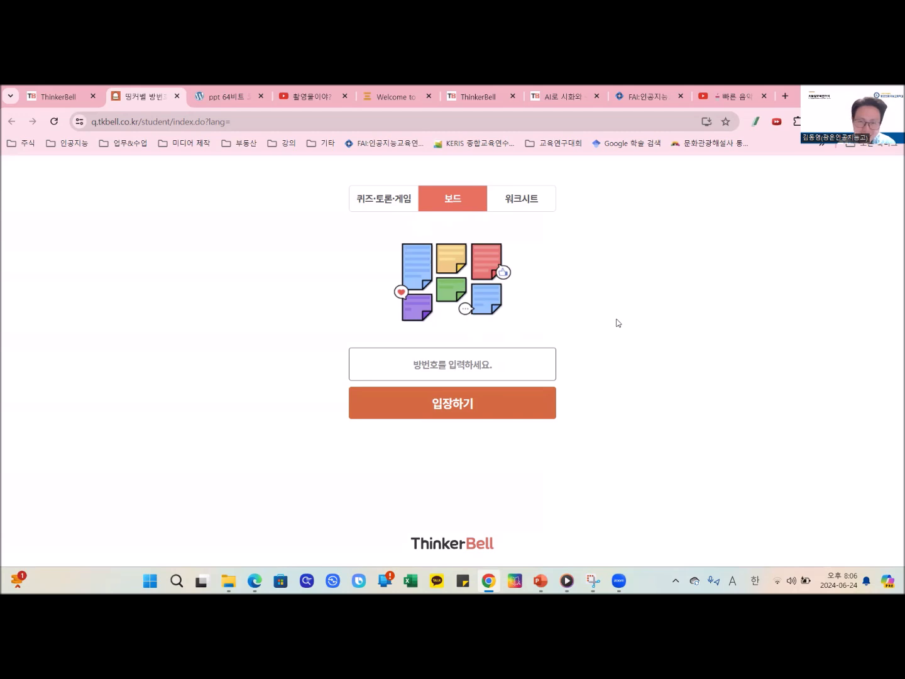
click(370, 359)
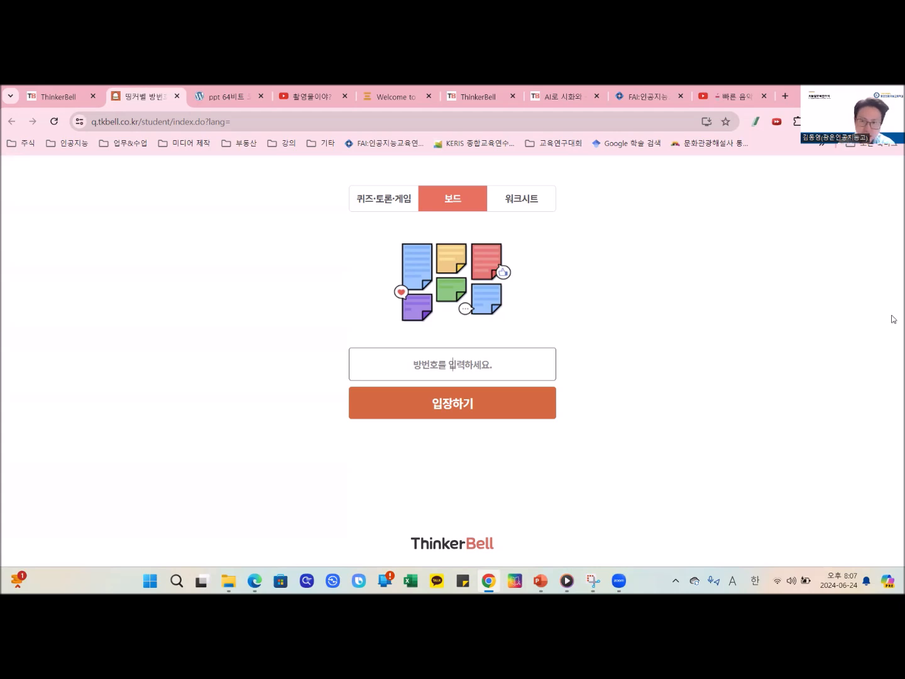
- Return to the ThinkerBell home page, reopen 방번호 입력 in a new tab and choose 보드
click(58, 96)
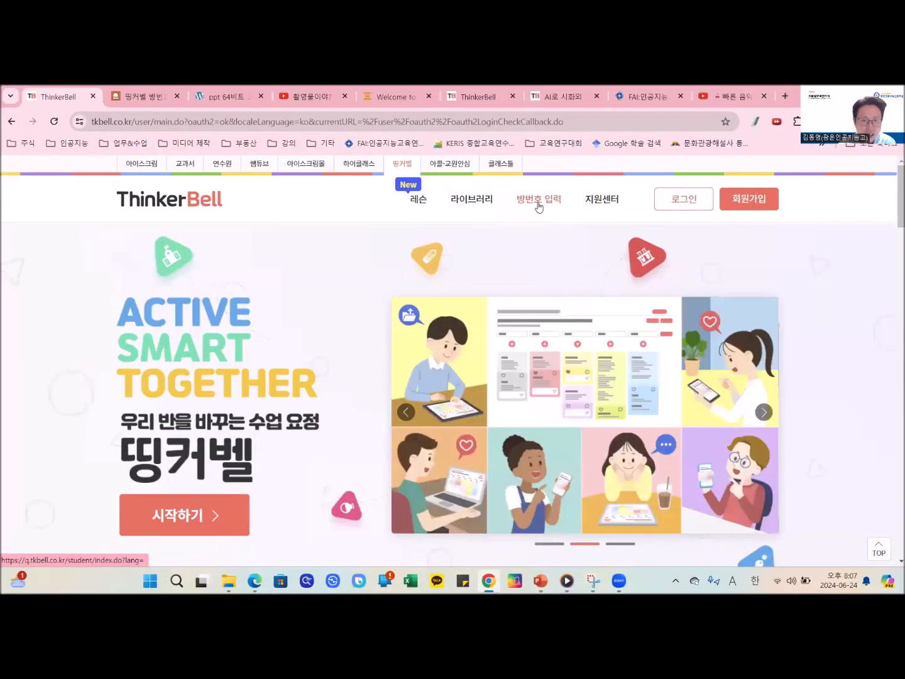
click(538, 203)
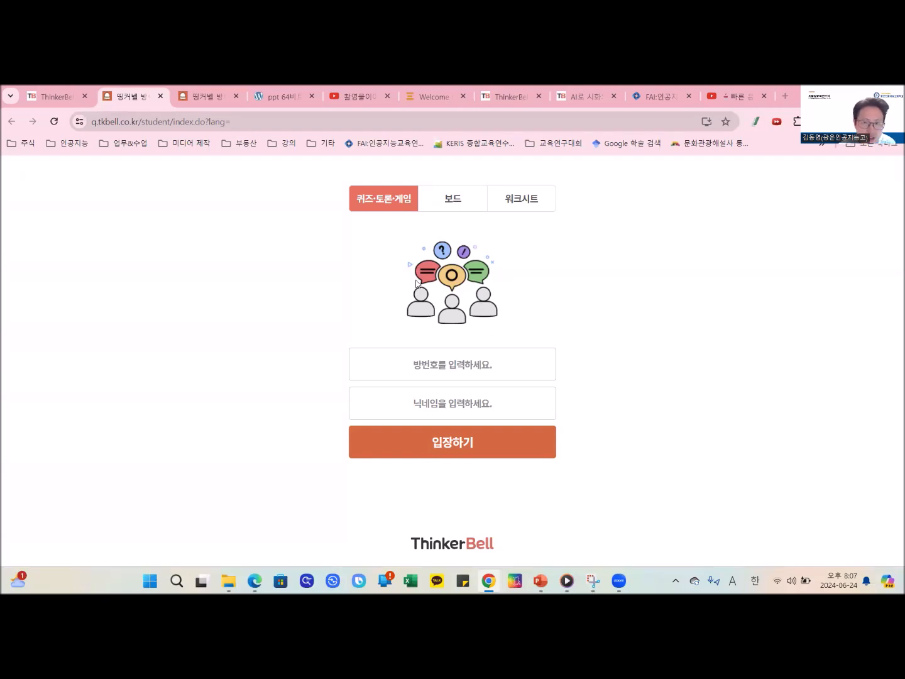
click(455, 199)
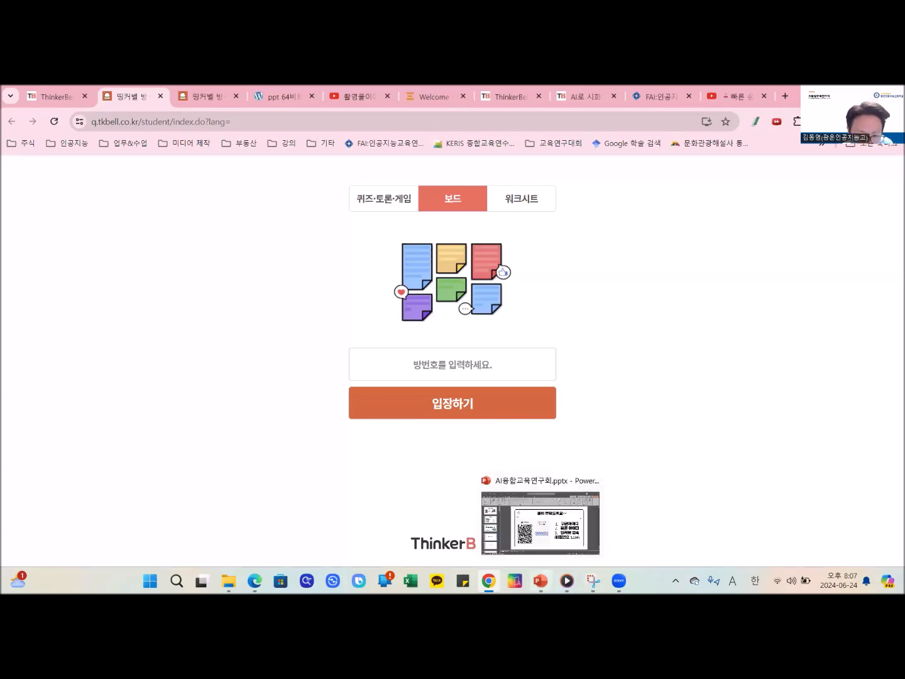
- Switch to PowerPoint, mark the slide's room number with a red box, handwrite the board password beneath it, and leave the zoomed annotation view
click(541, 580)
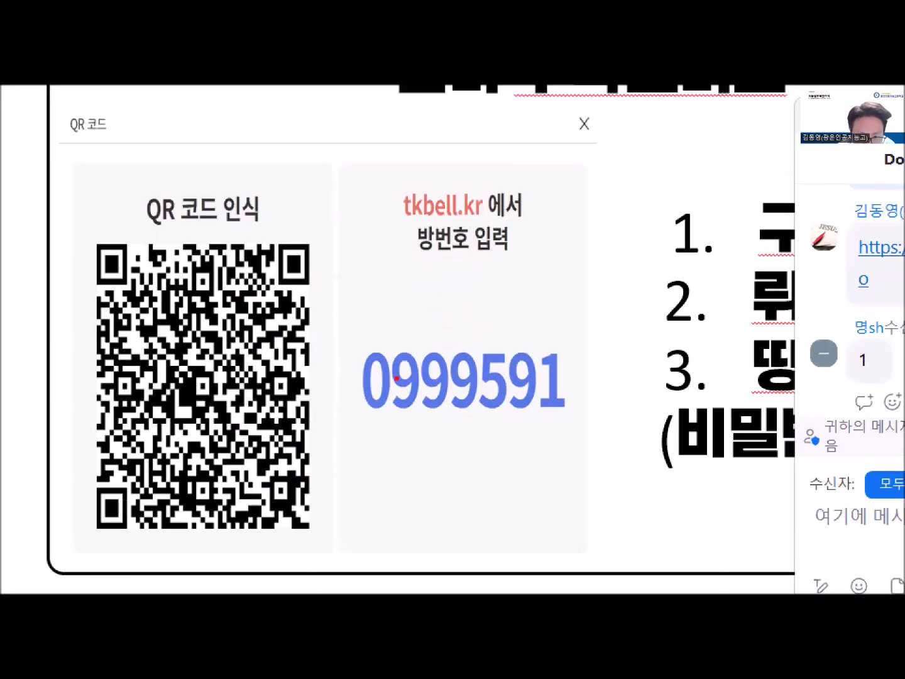
drag(349, 318, 591, 431)
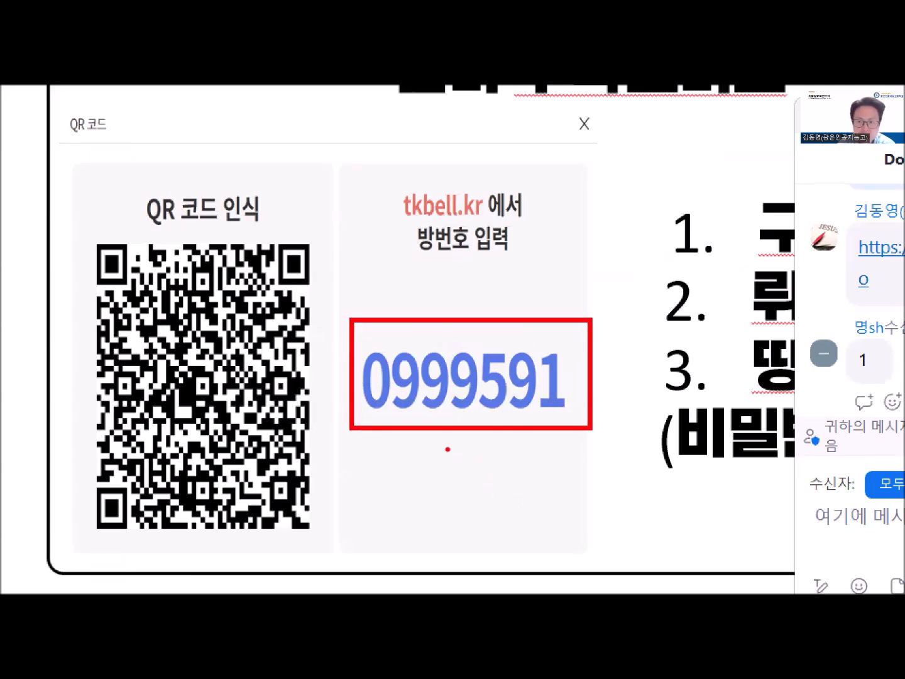
mouse_move(409, 439)
mouse_down()
mouse_move(410, 476)
mouse_move(446, 442)
mouse_move(473, 477)
mouse_move(478, 440)
mouse_move(496, 462)
mouse_move(494, 485)
mouse_up()
mouse_move(526, 432)
mouse_down()
mouse_move(517, 459)
mouse_move(553, 462)
mouse_move(541, 484)
mouse_up()
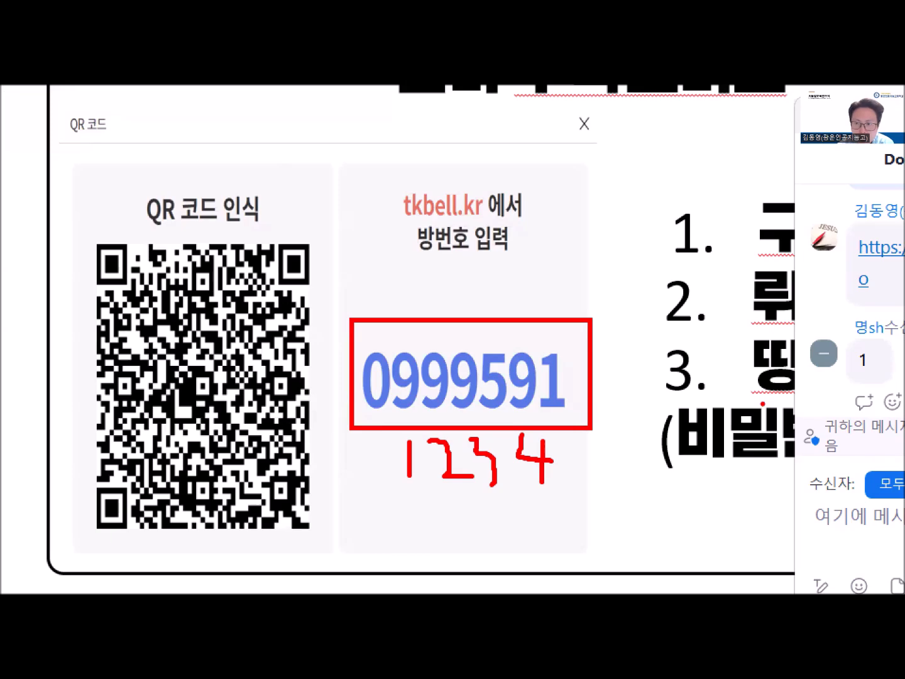
key(Escape)
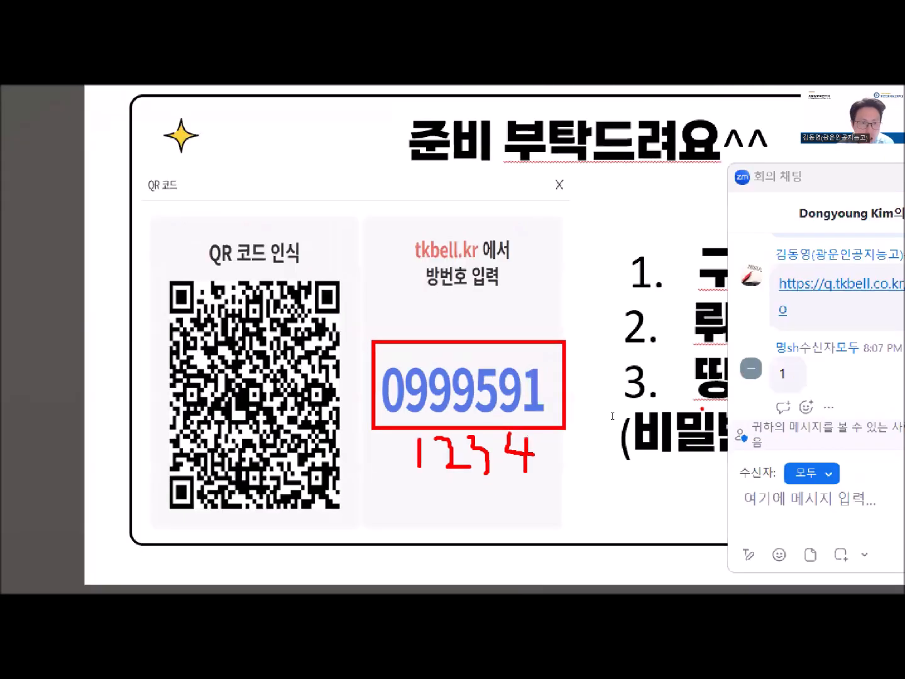
click(605, 414)
key(ctrl+1)
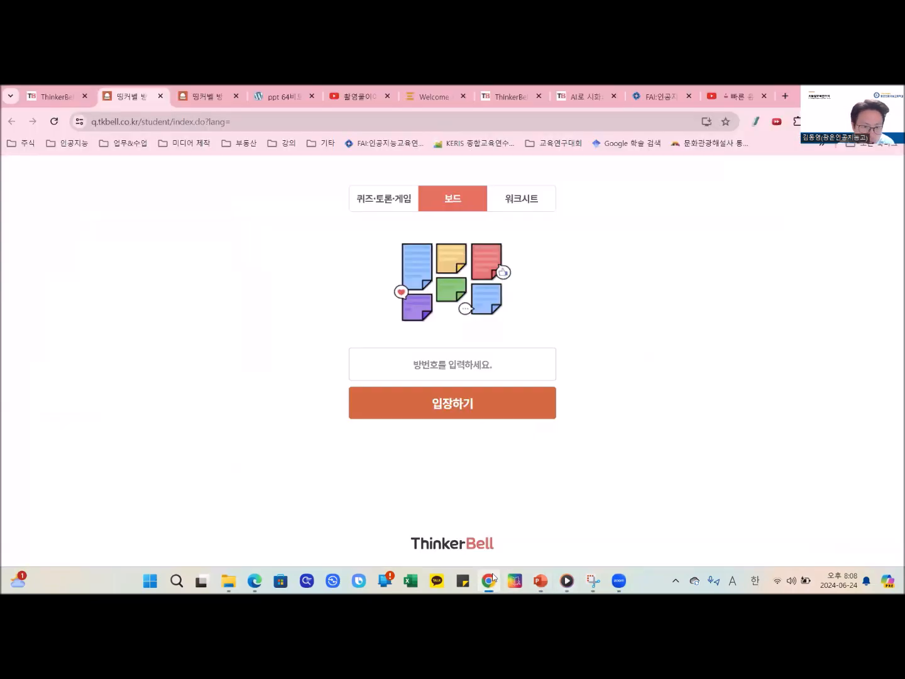
- Switch to Chrome and submit the room number from the slide to reach the board's login page
click(489, 579)
click(470, 355)
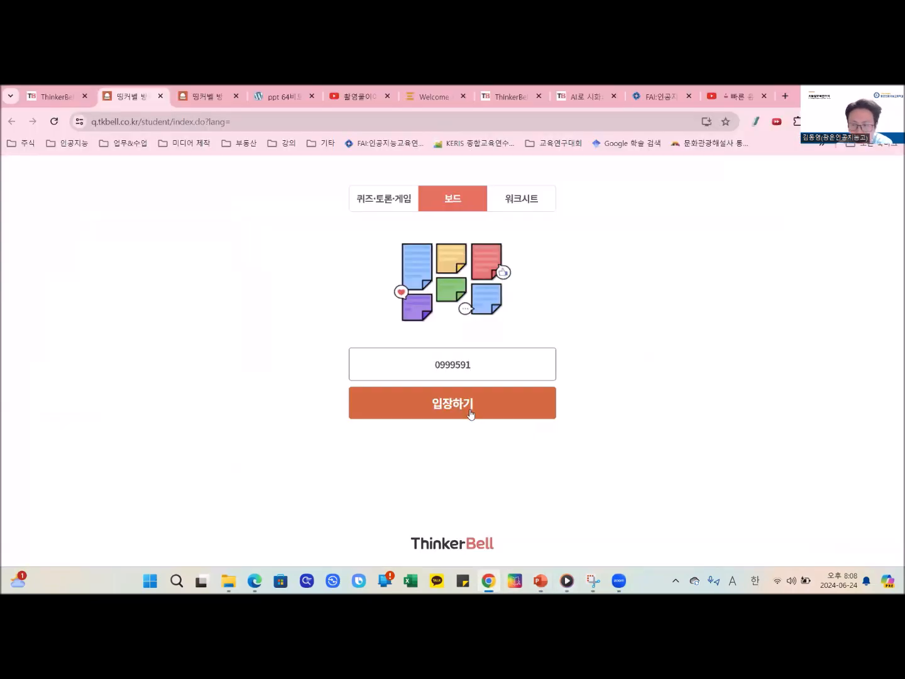
click(470, 414)
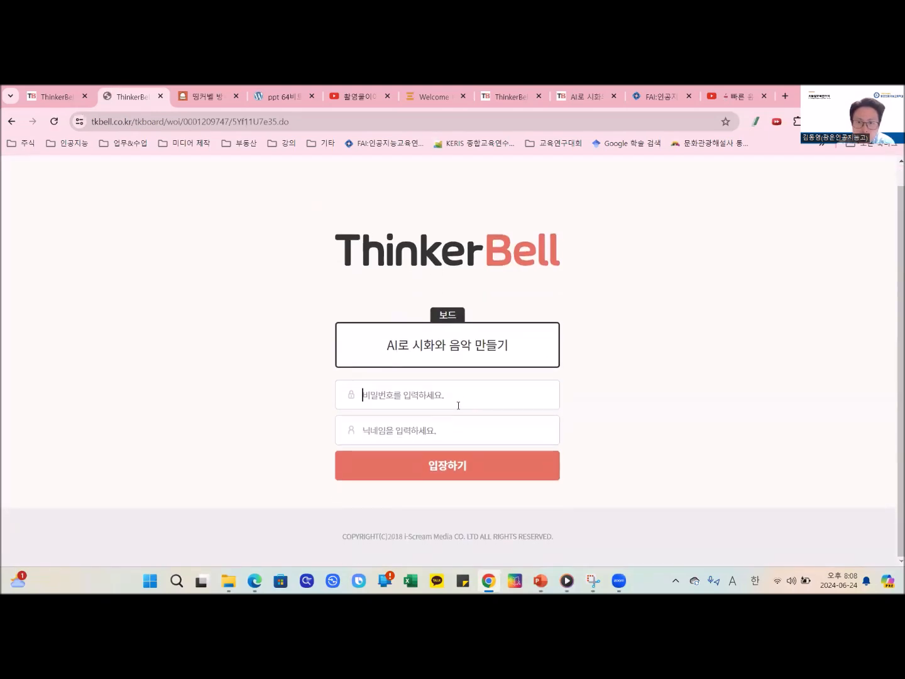
- Enter the board password and the participant's name as nickname, then enter the board AI로 시화와 음악 만들기
click(459, 401)
text(1234)
click(441, 430)
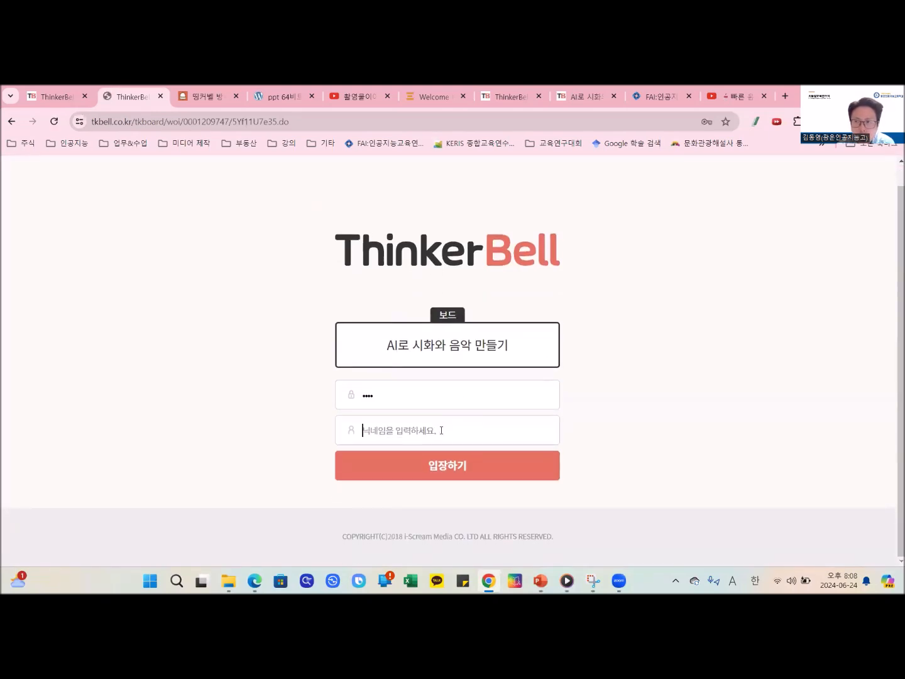
text(dhffl)
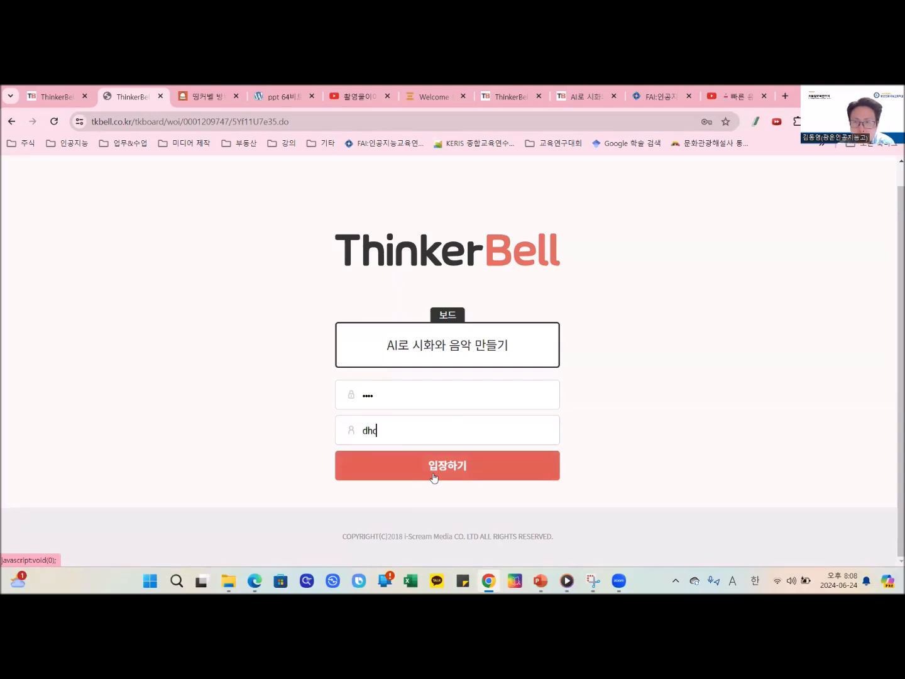
key(BackSpace)
key(BackSpace)
key(BackSpace)
key(BackSpace)
key(BackSpace)
key(Hangul)
click(433, 478)
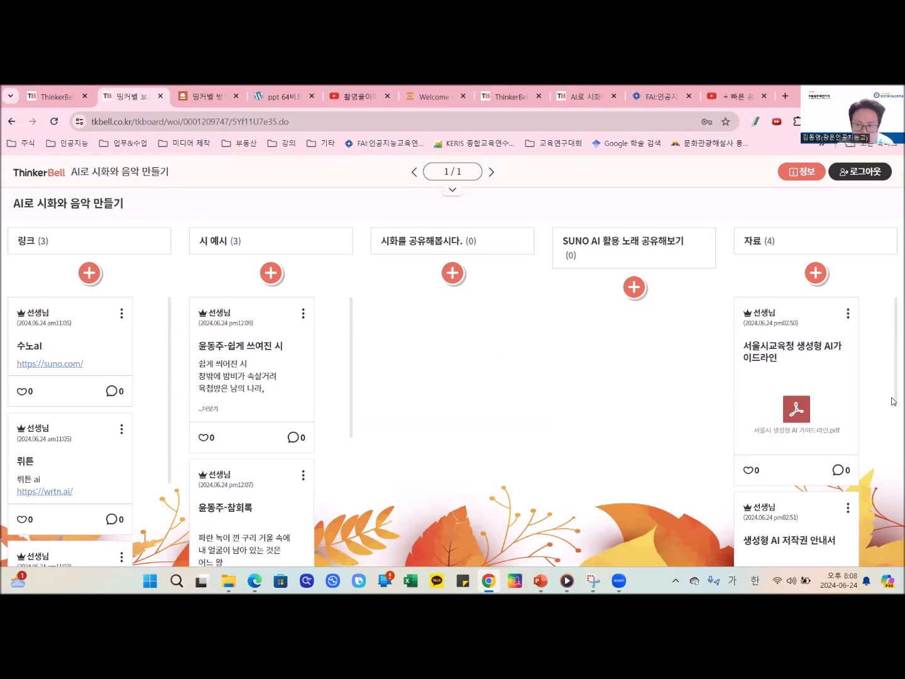
- Switch to the AI융합교육연구회.pptx presentation in PowerPoint
key(alt+Tab)
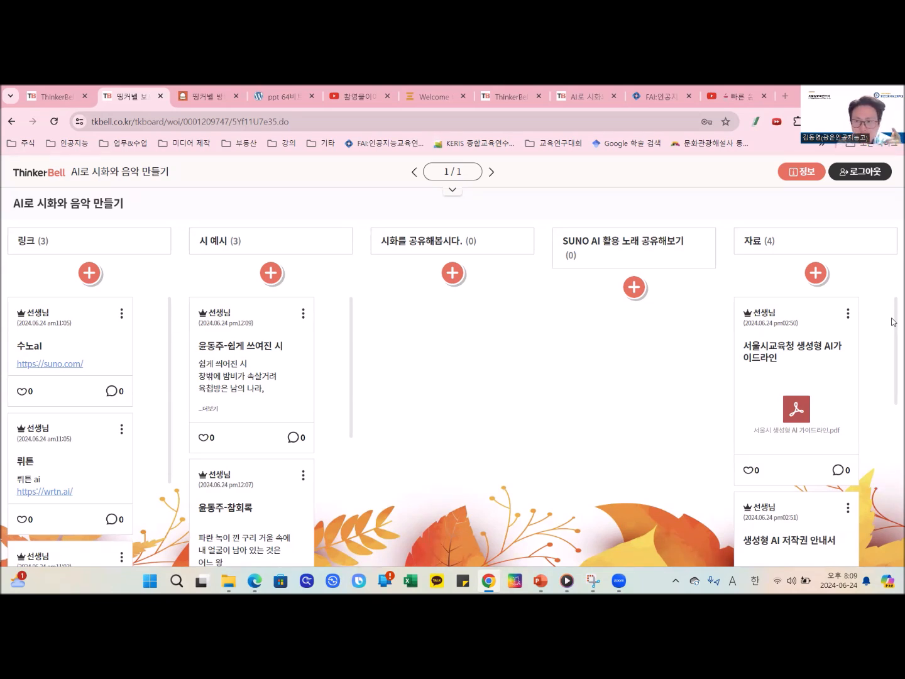
click(424, 380)
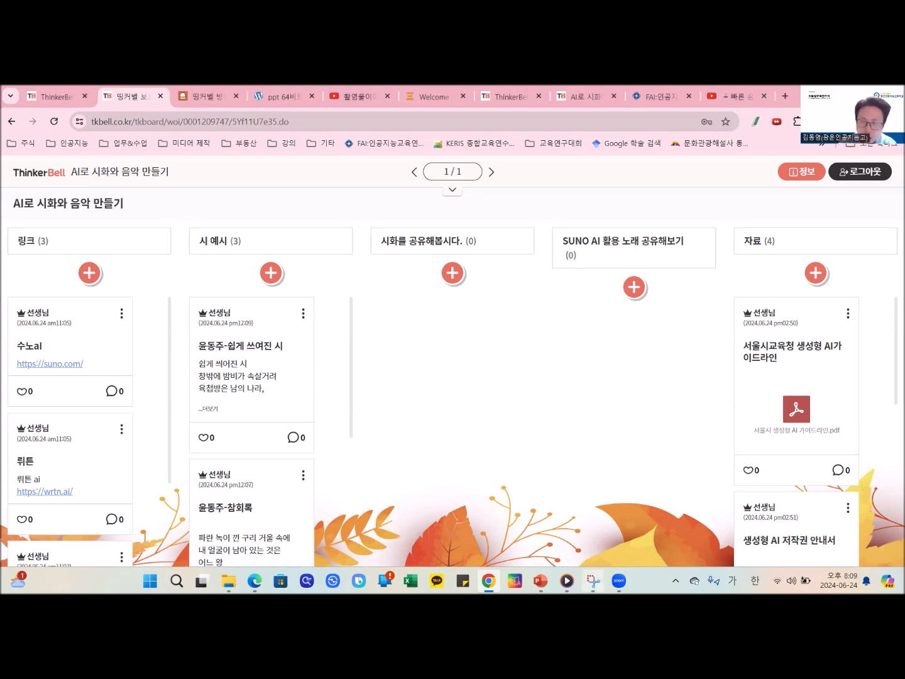
mouse_move(540, 580)
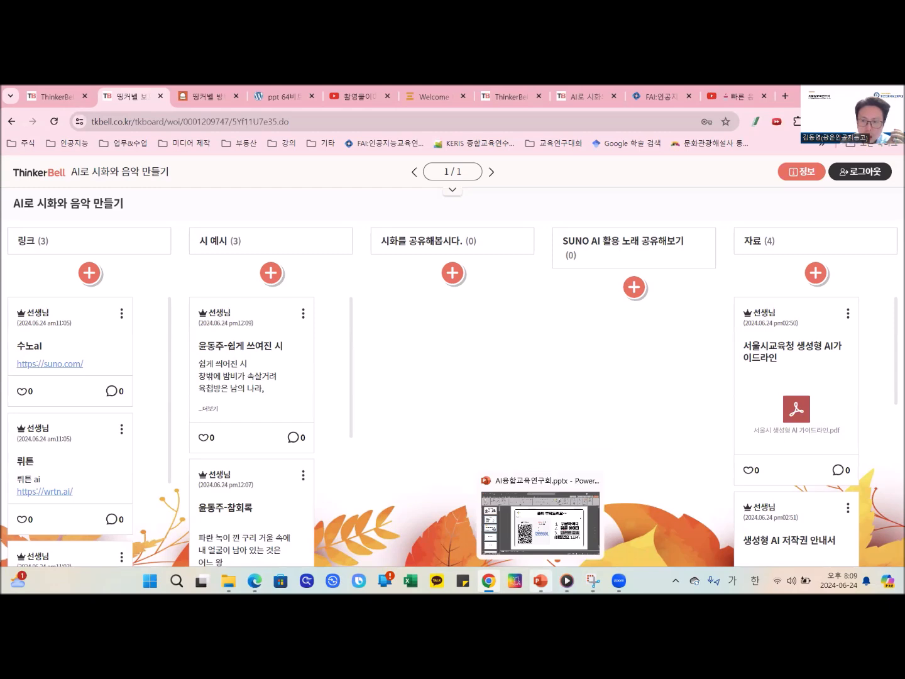
click(540, 522)
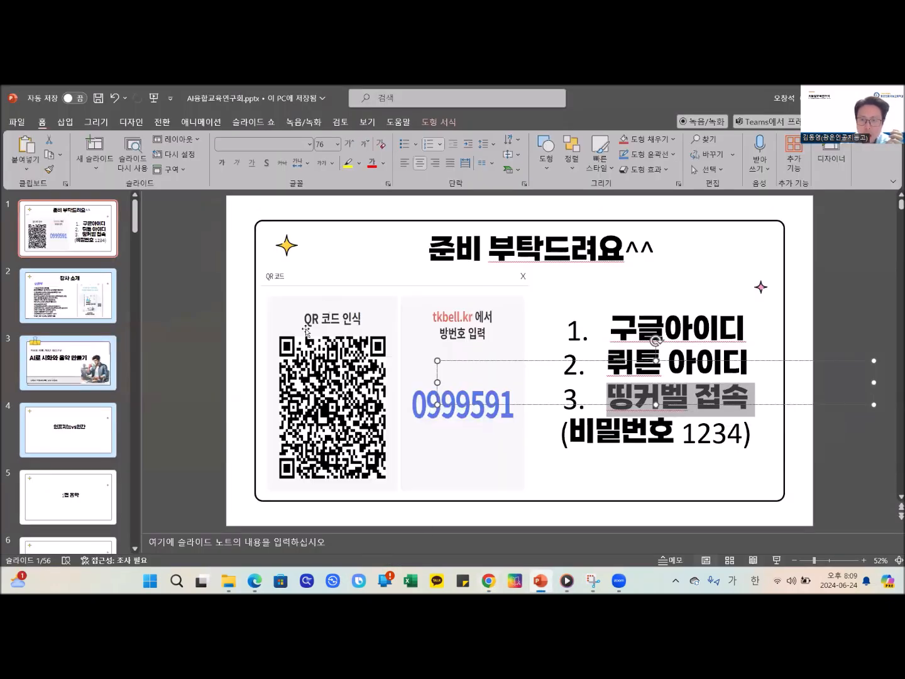
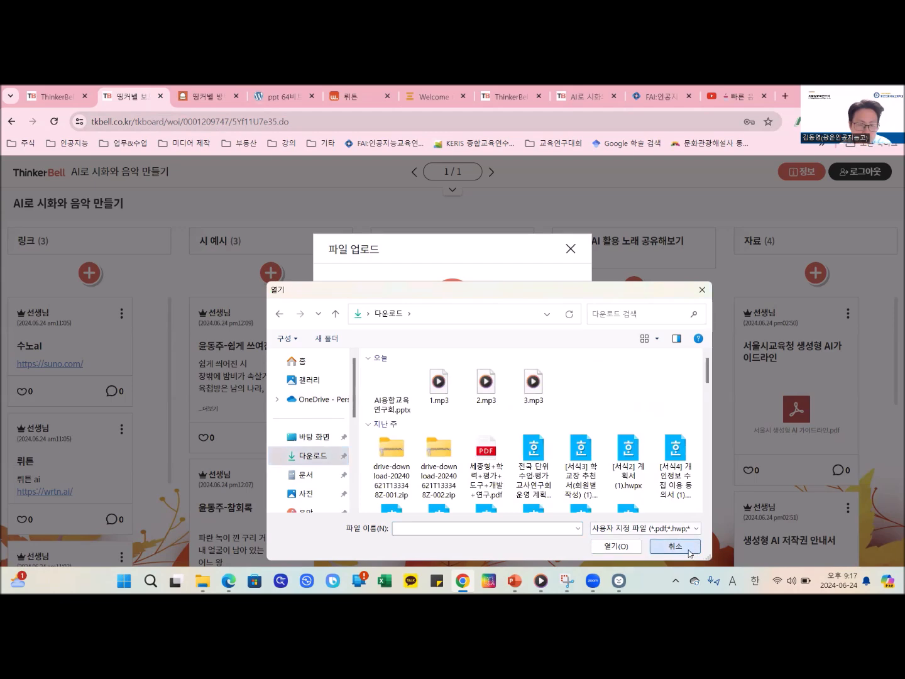
- Dismiss the file upload and open the wrtn AI image chat with pictures based on 윤동주's poetry
click(570, 249)
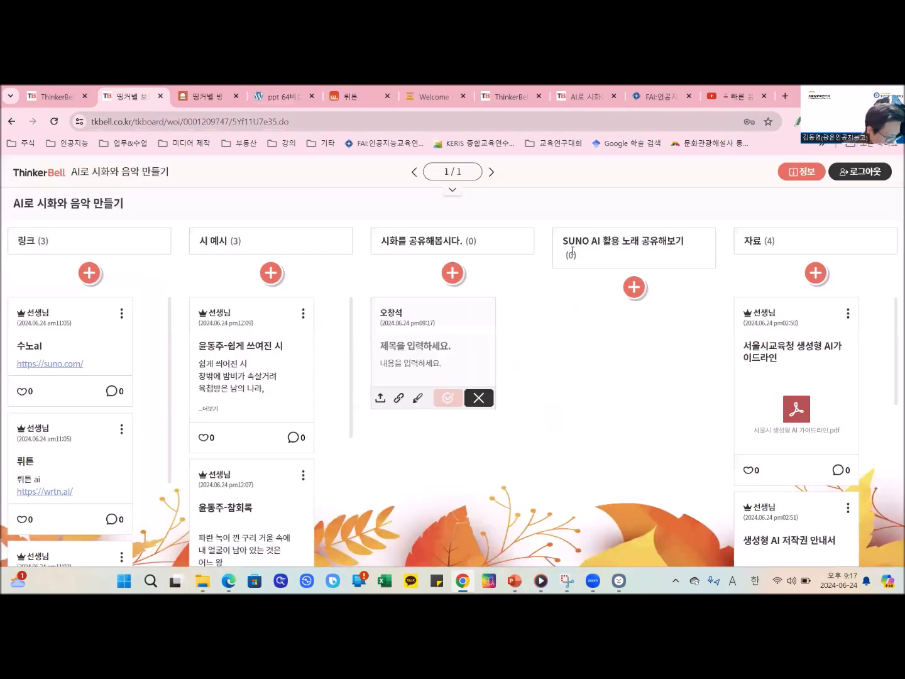
click(358, 97)
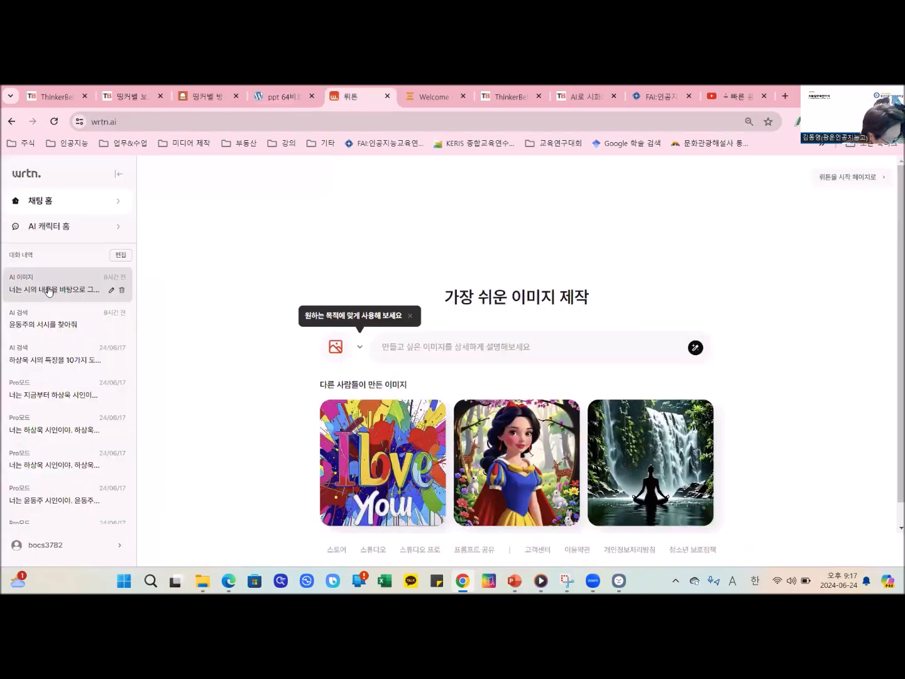
click(58, 328)
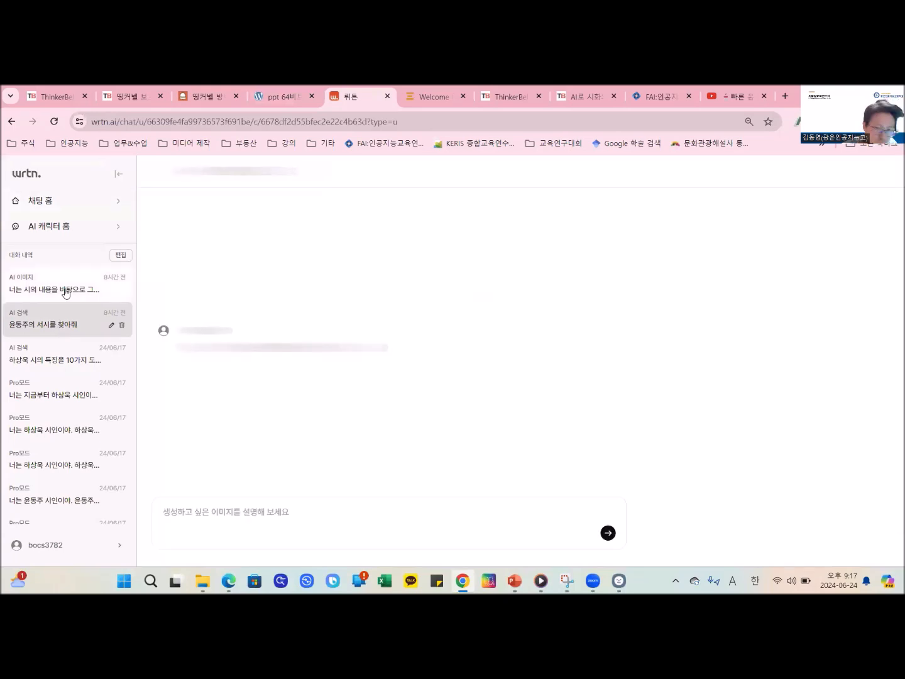
click(66, 289)
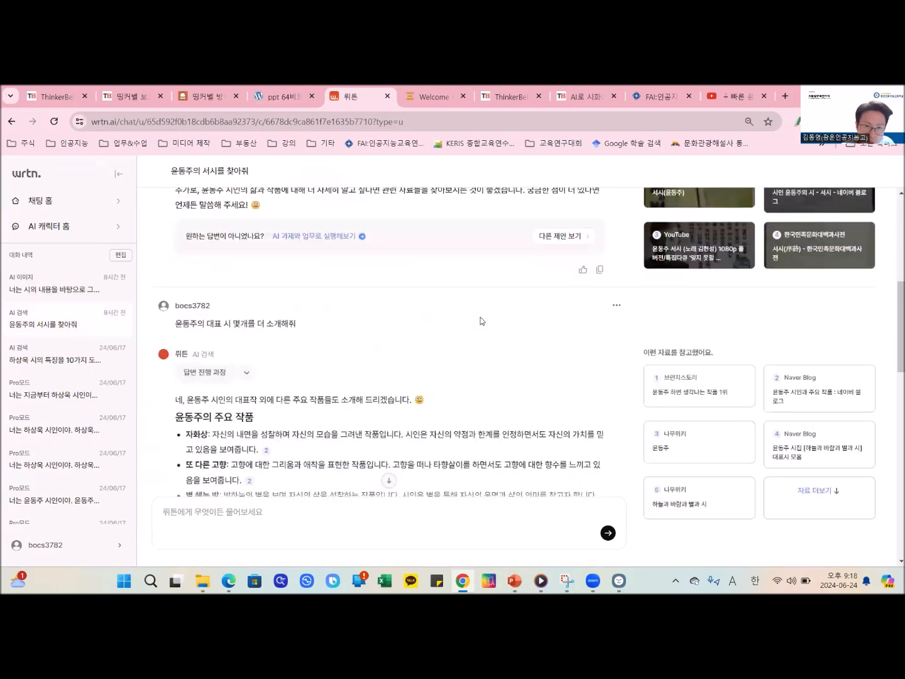
click(66, 289)
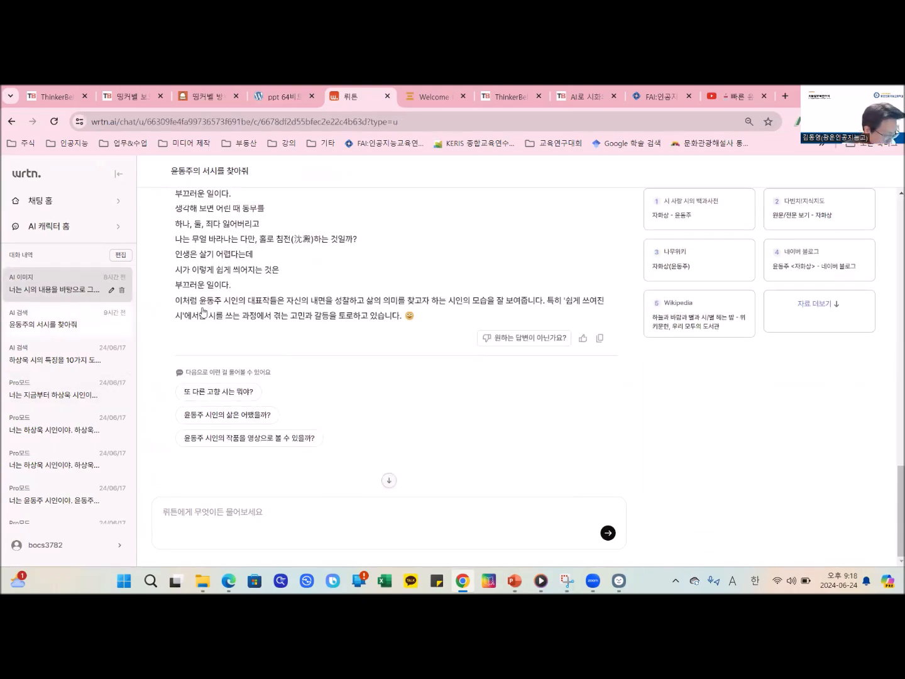
scroll(323, 350, down, 14)
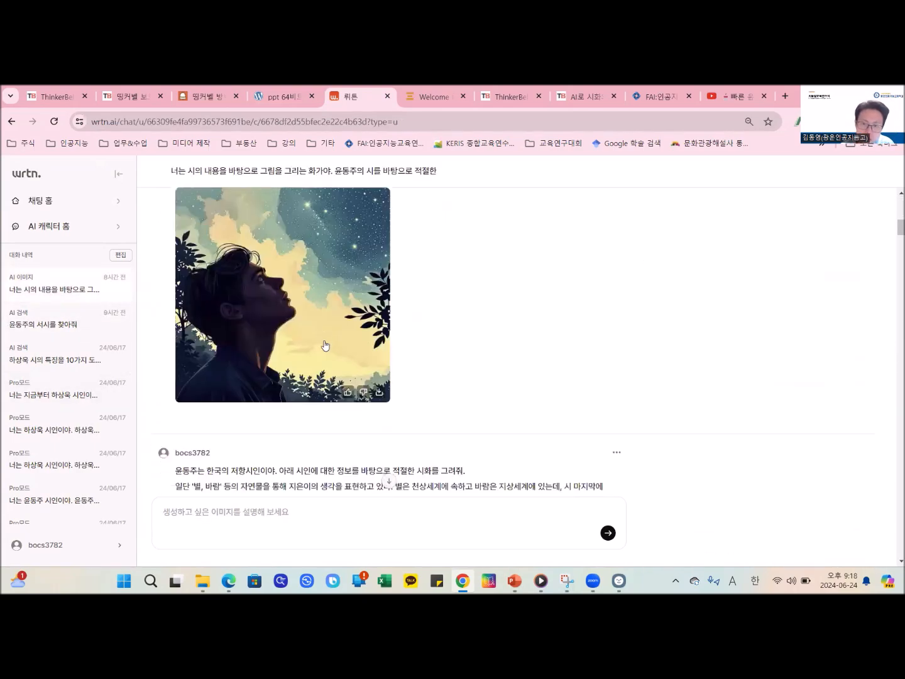
scroll(325, 338, down, 6)
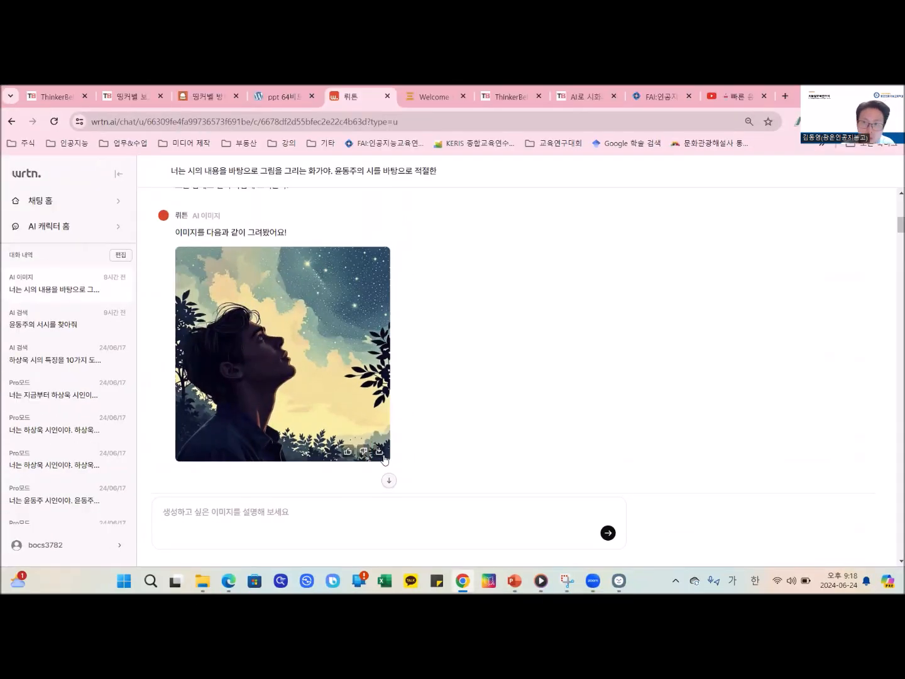
- Download the generated picture of the man looking up at the starry sky, saving it to the desktop as a PNG named after the participant
click(390, 449)
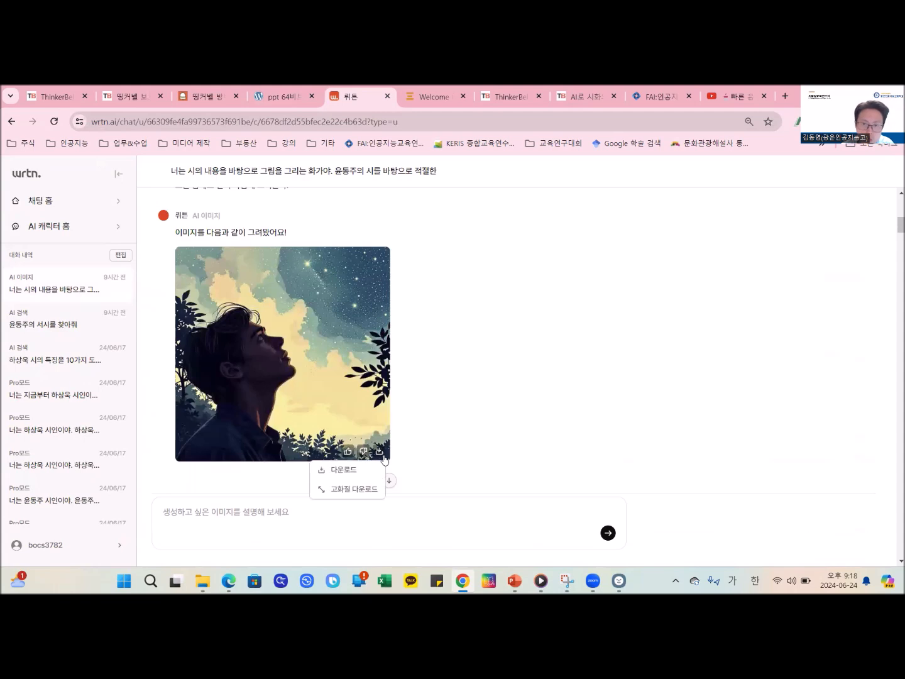
click(368, 475)
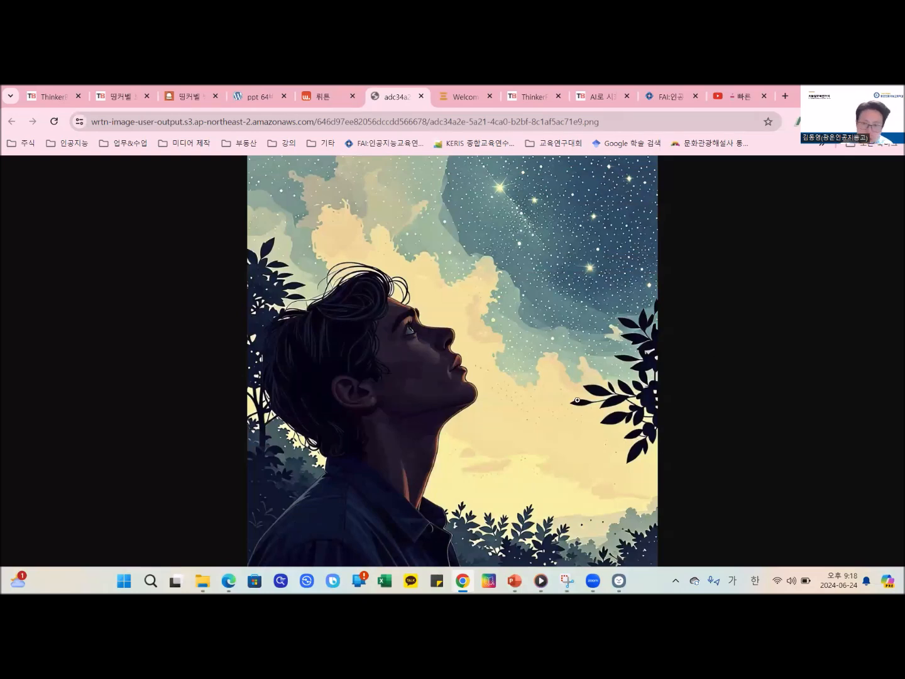
right_click(516, 271)
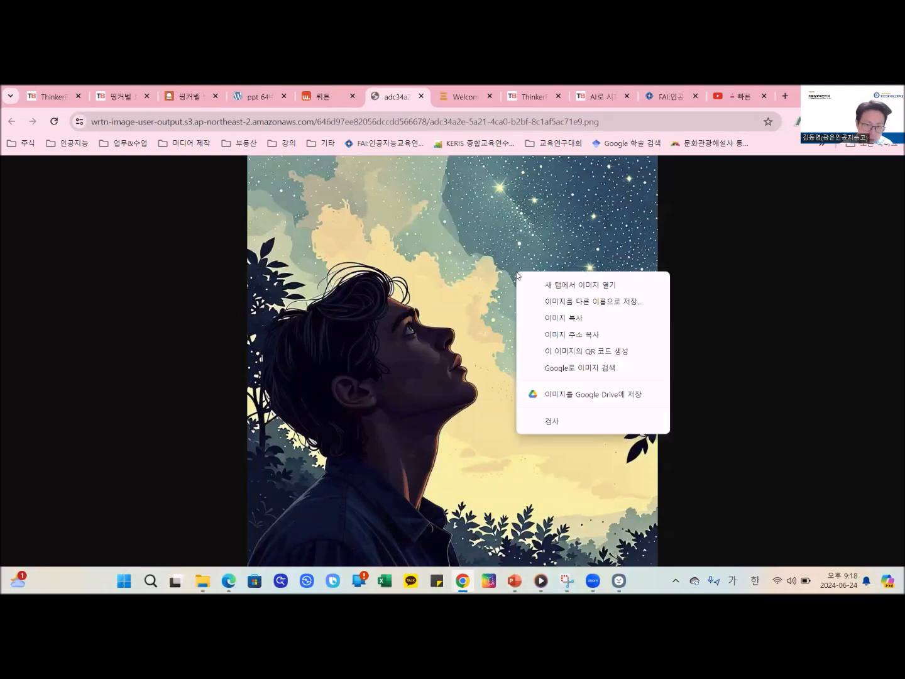
click(595, 302)
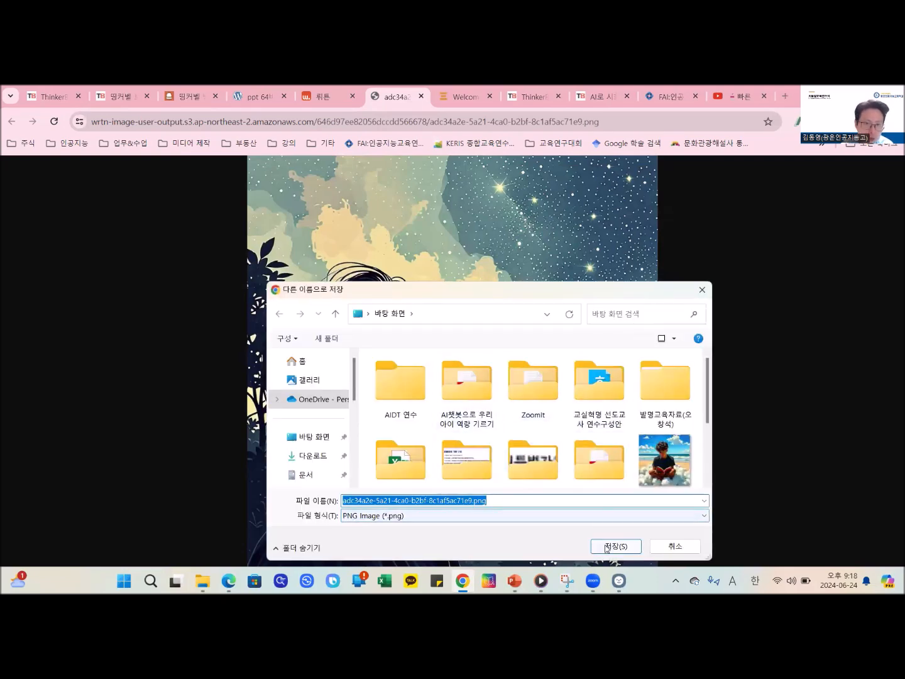
text(d)
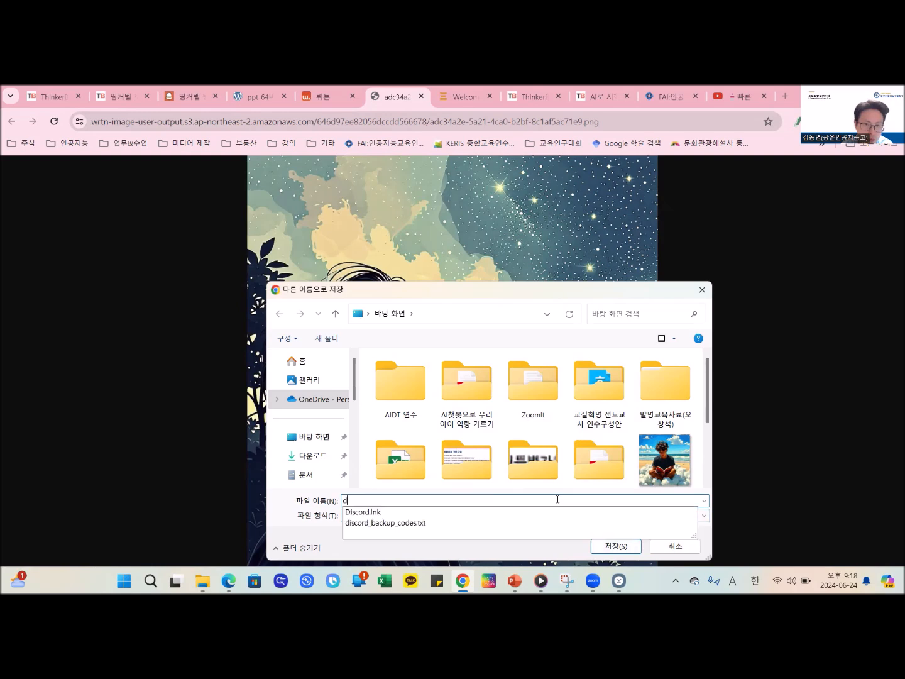
key(BackSpace)
key(Hangul)
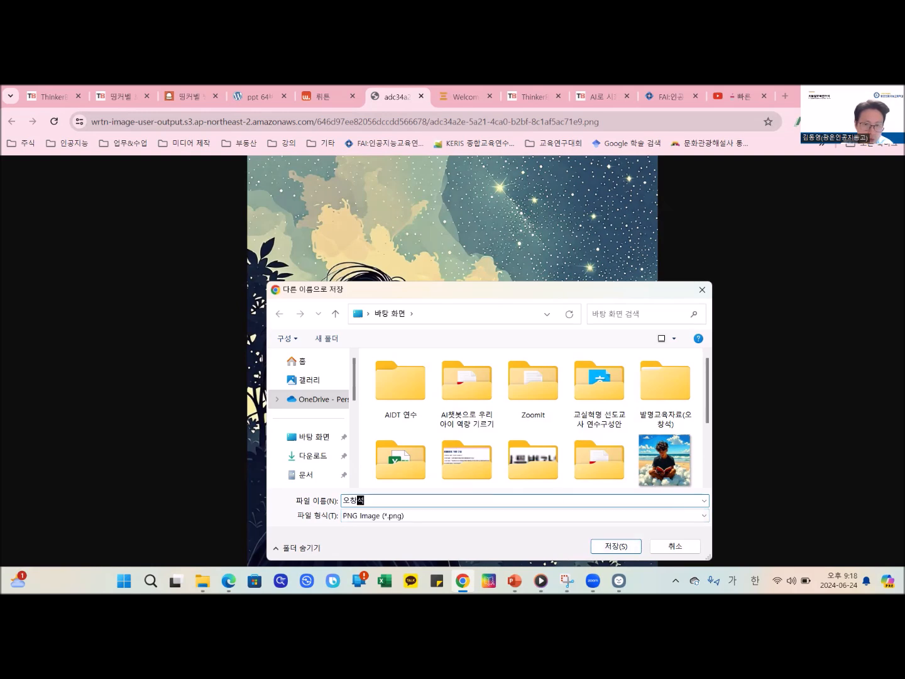
click(605, 545)
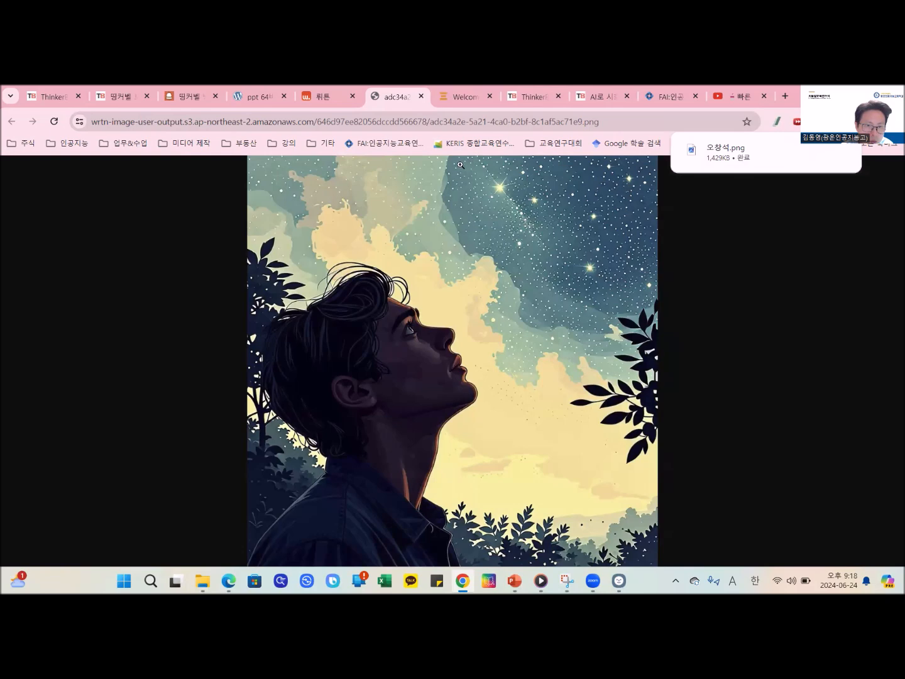
- Return to the ThinkerBell board and try to upload the saved starry-sky PNG to the draft post under 시화를 공유해봅시다
click(118, 89)
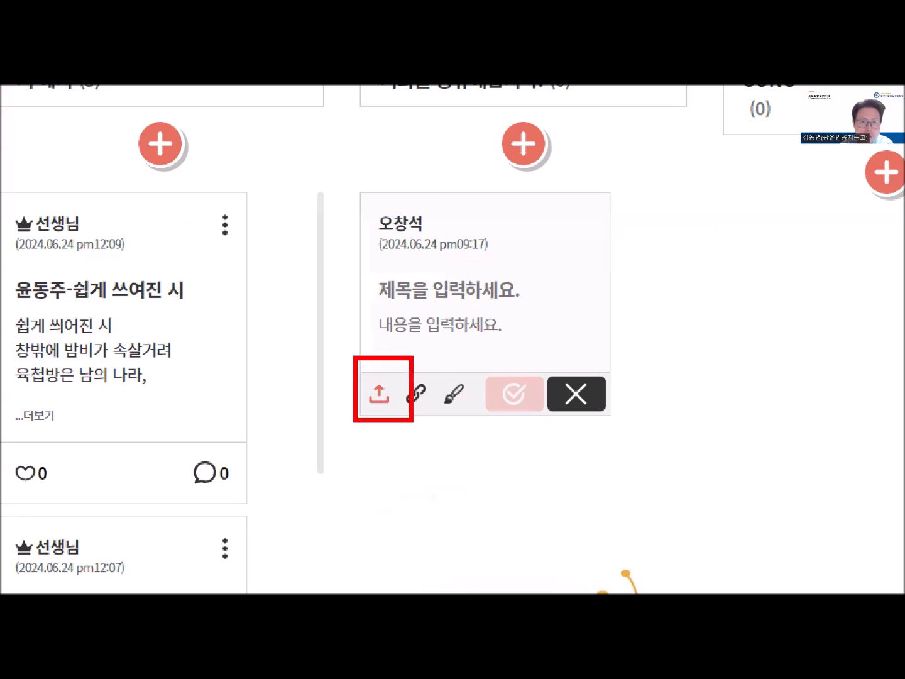
click(379, 392)
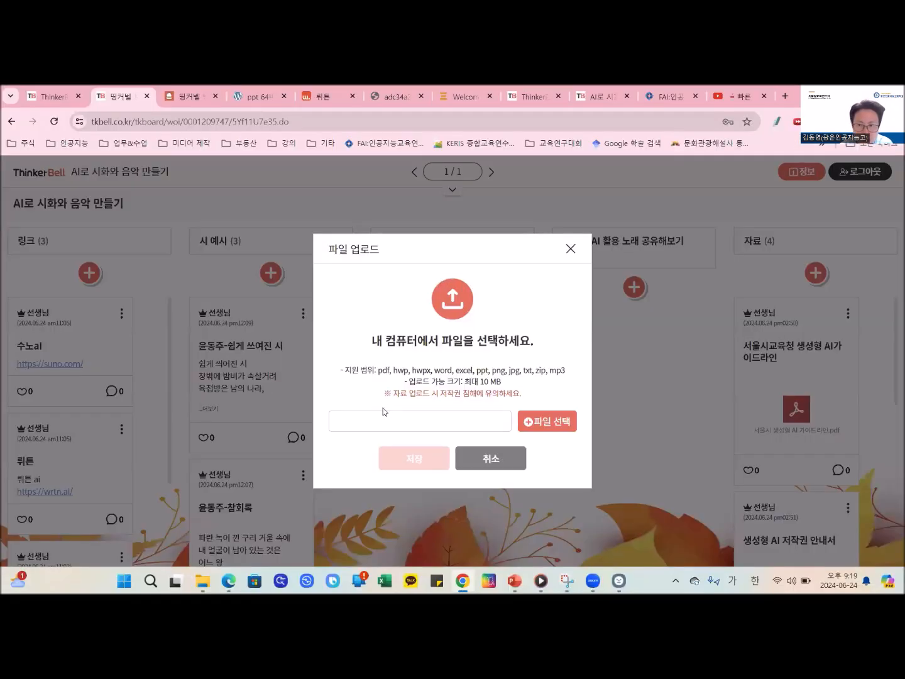
click(547, 426)
scroll(596, 433, down, 5)
scroll(596, 433, down, 10)
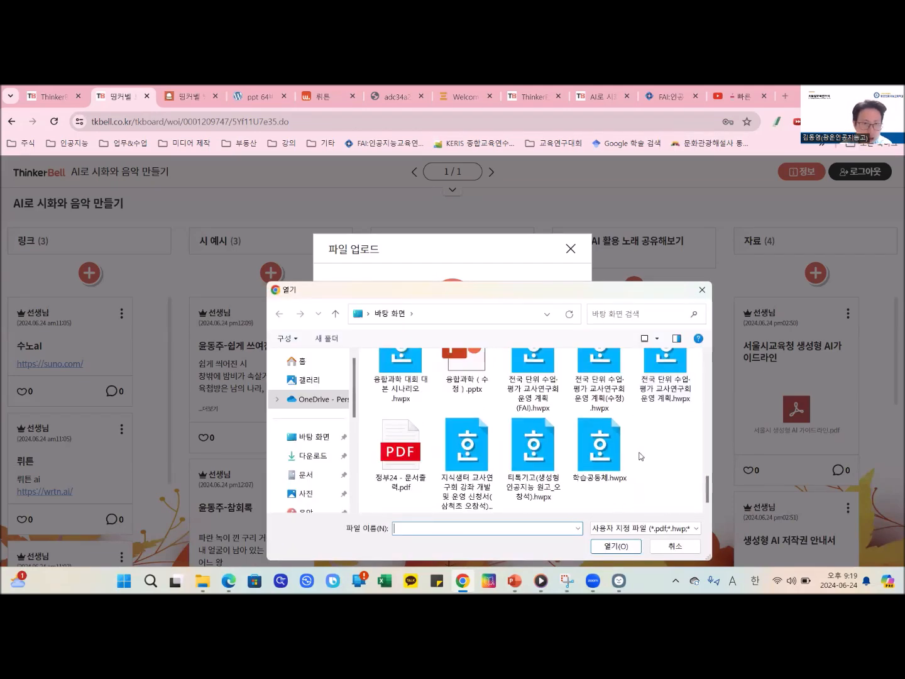
scroll(640, 456, up, 10)
scroll(639, 456, up, 10)
scroll(639, 455, down, 10)
scroll(639, 455, down, 5)
scroll(638, 452, up, 3)
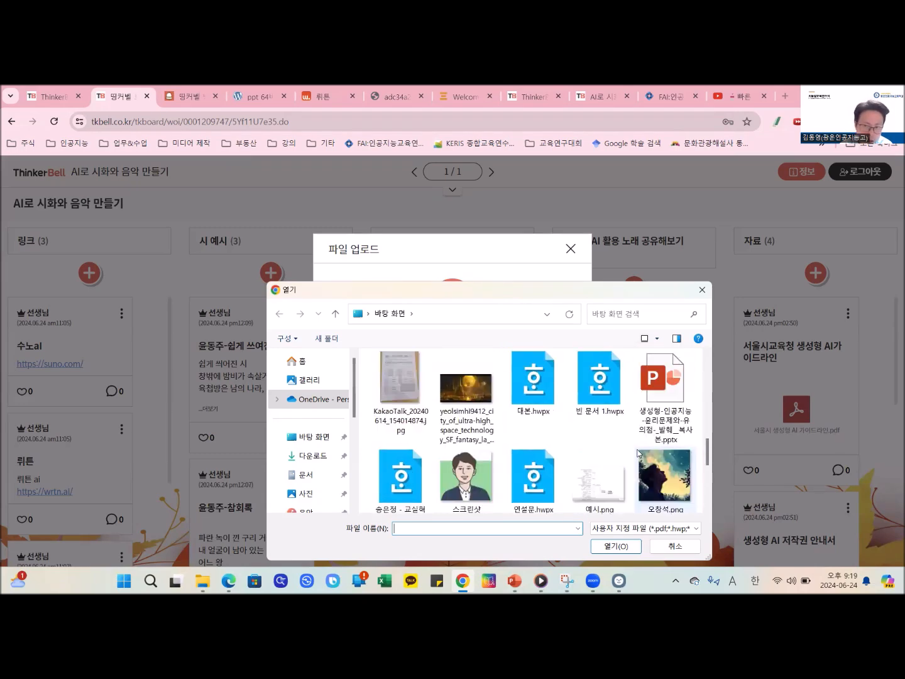
scroll(640, 452, down, 1)
double_click(660, 460)
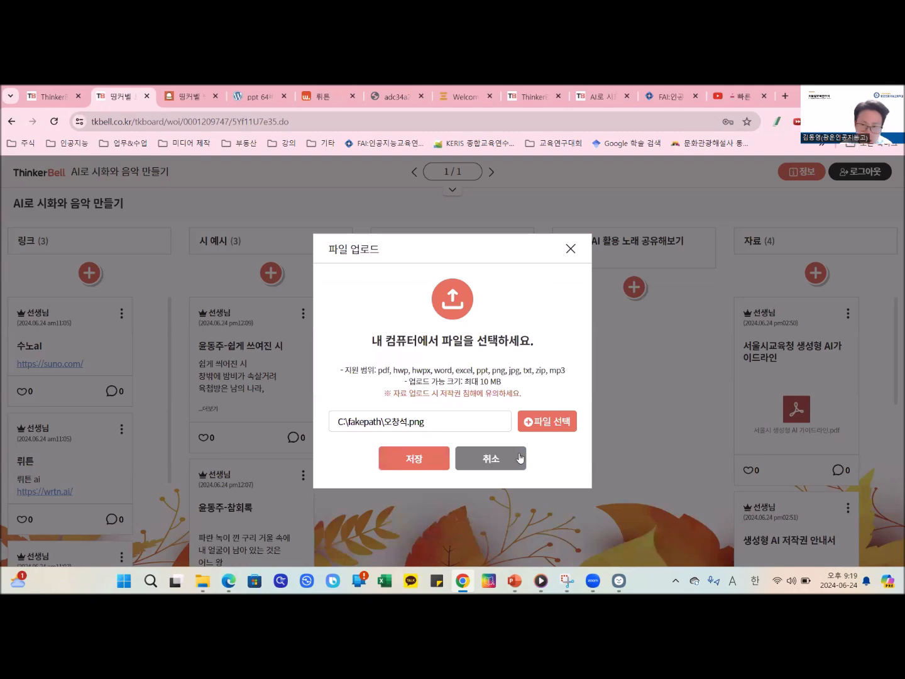
click(413, 459)
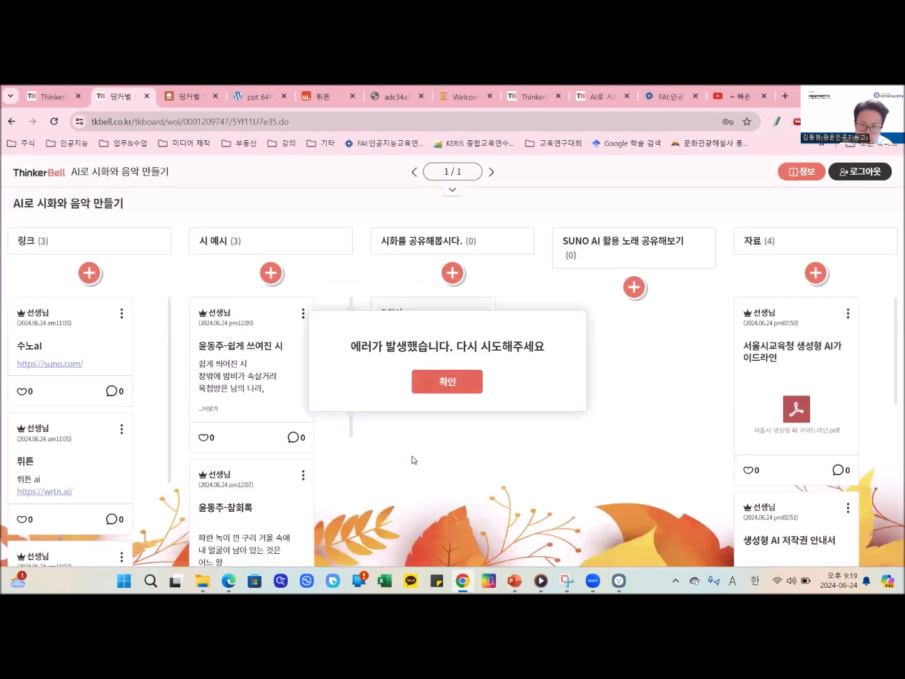
click(448, 379)
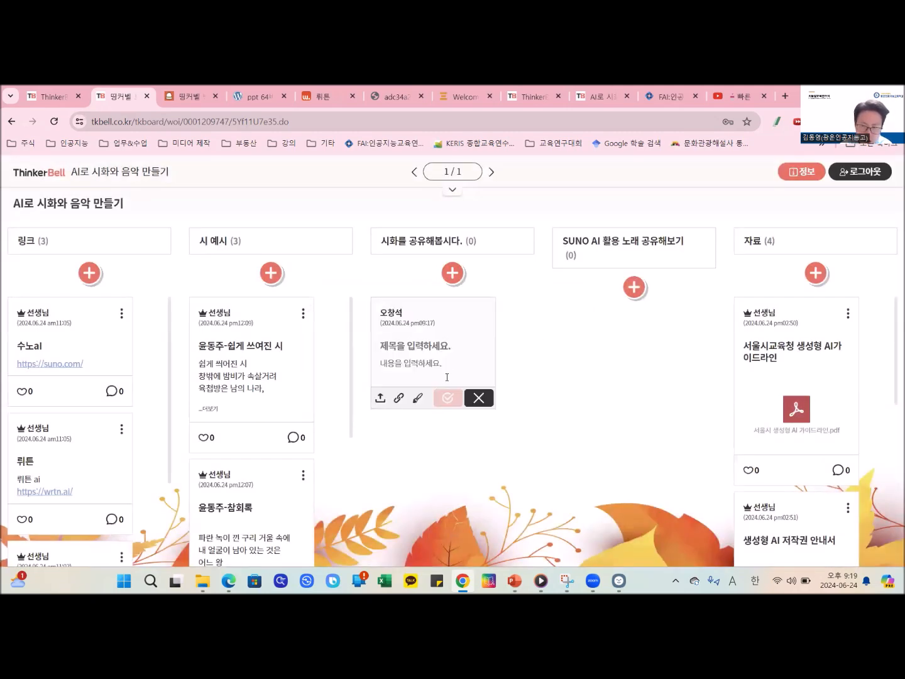
- Retry the draft post's file upload with a different PNG from the desktop
click(380, 398)
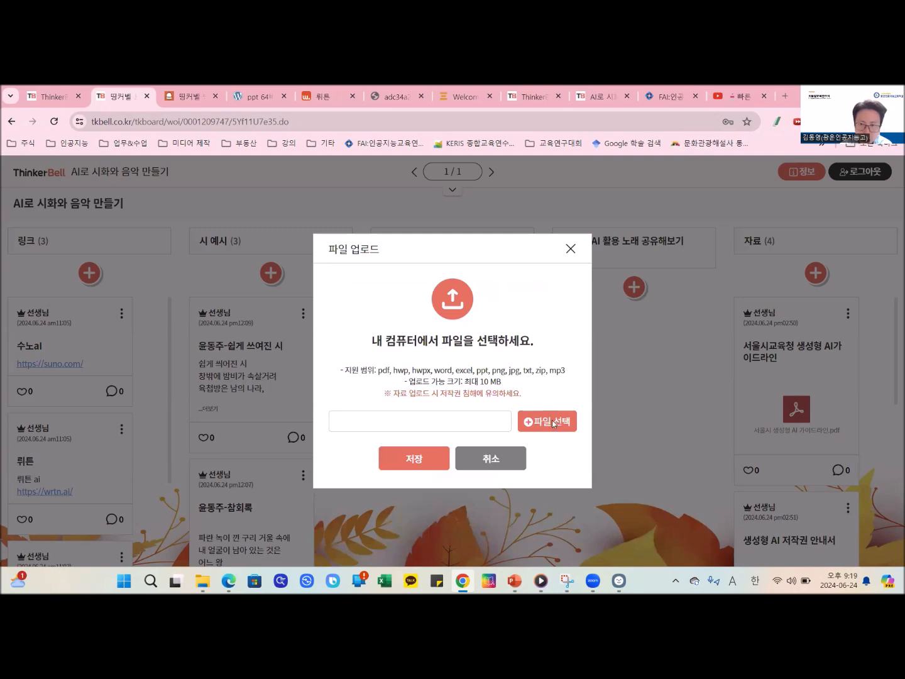
click(551, 422)
scroll(597, 408, down, 3)
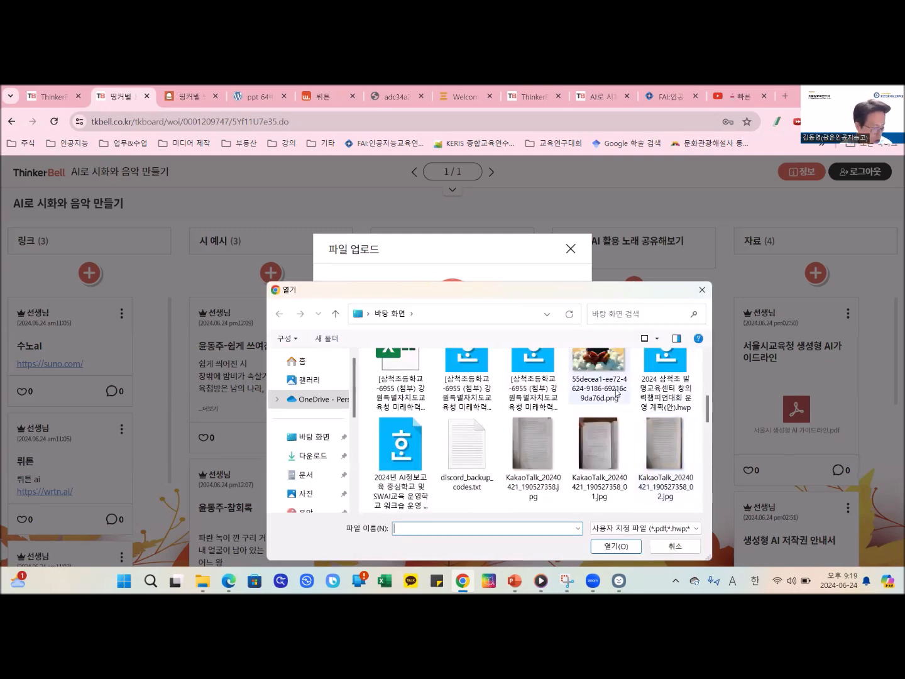
scroll(596, 398, up, 1)
click(597, 398)
double_click(597, 398)
click(432, 458)
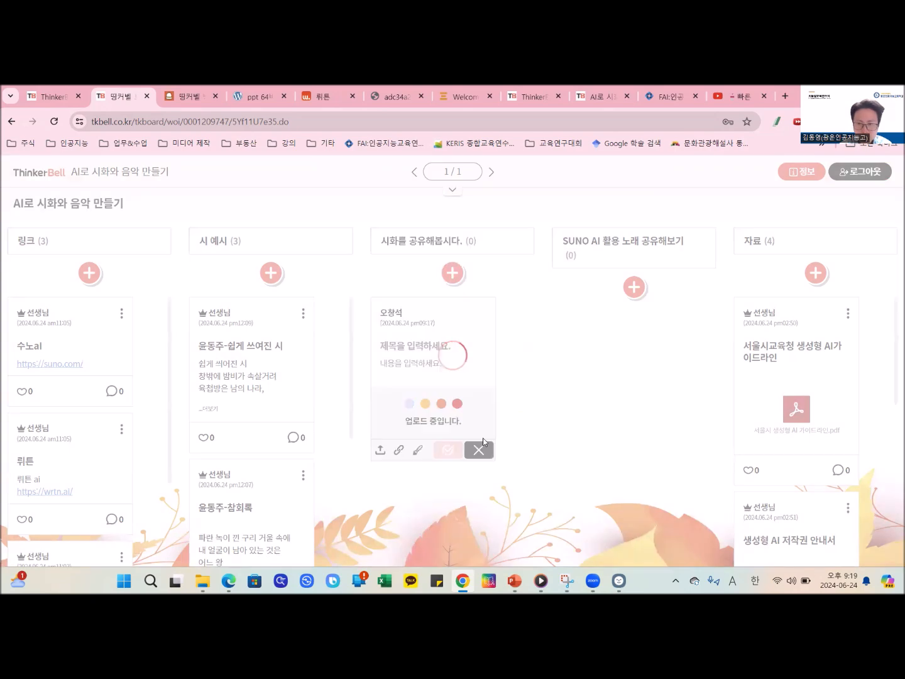
click(471, 385)
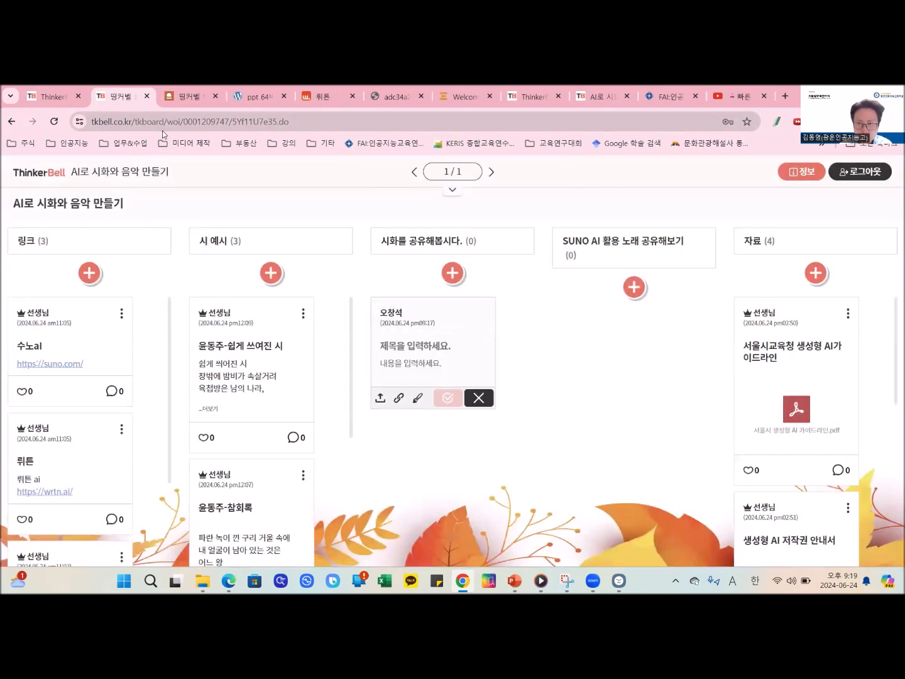
- Log out of the board and re-enter it with the board password and the nickname 12312312
click(856, 171)
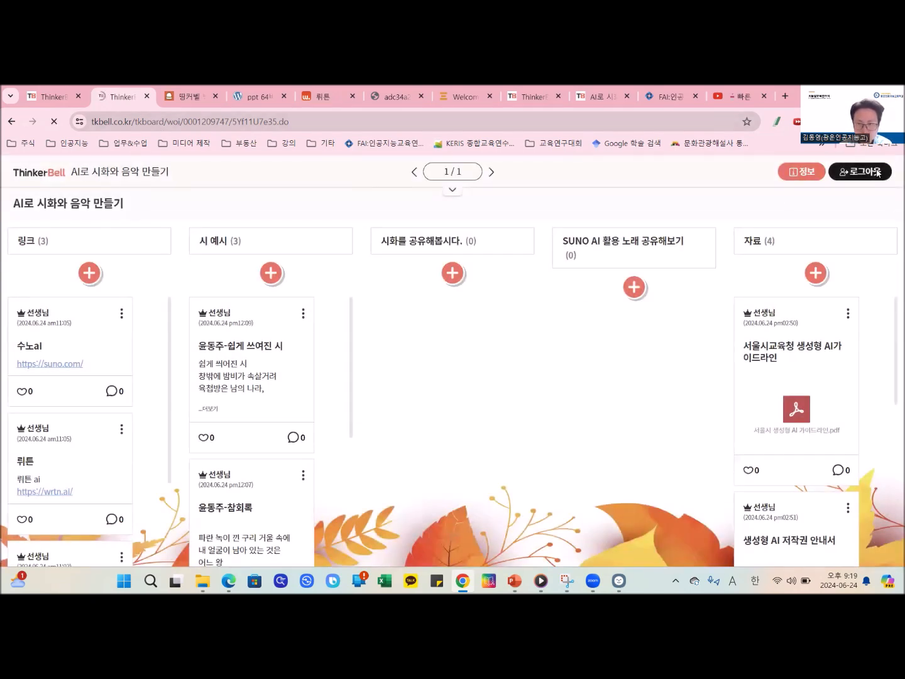
click(482, 424)
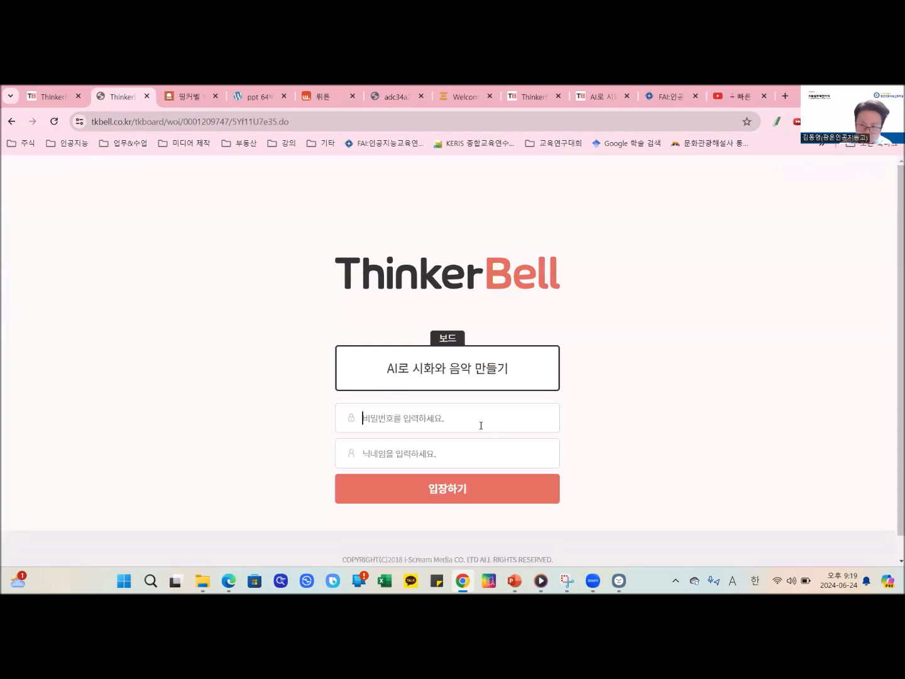
text(1234)
click(436, 458)
text(12312312)
click(449, 491)
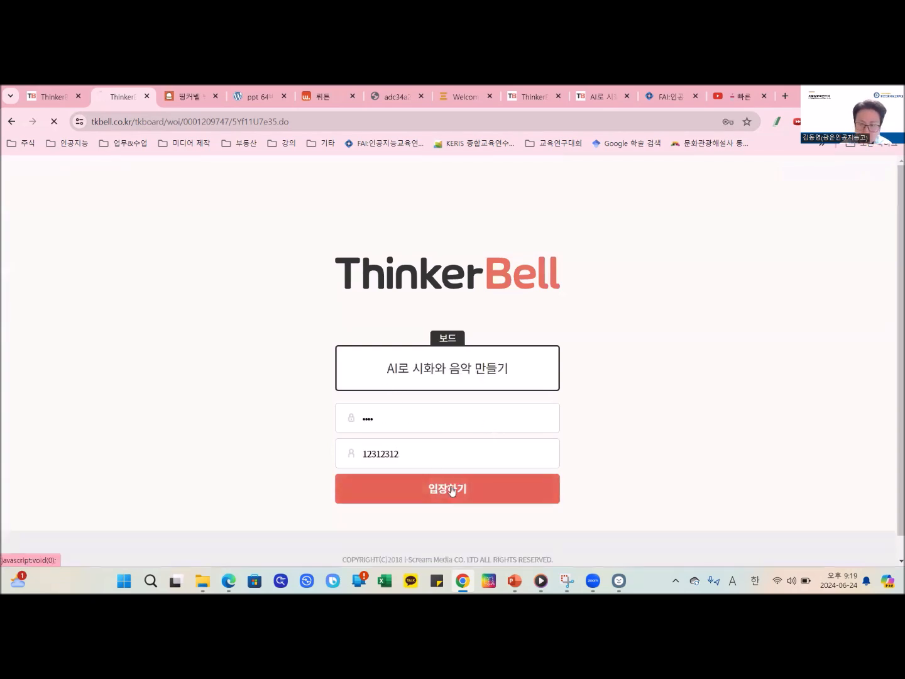
- Add a post under 시화를 공유해봅시다 and upload the desktop PNG of the boy reading on clouds by the sea
click(447, 273)
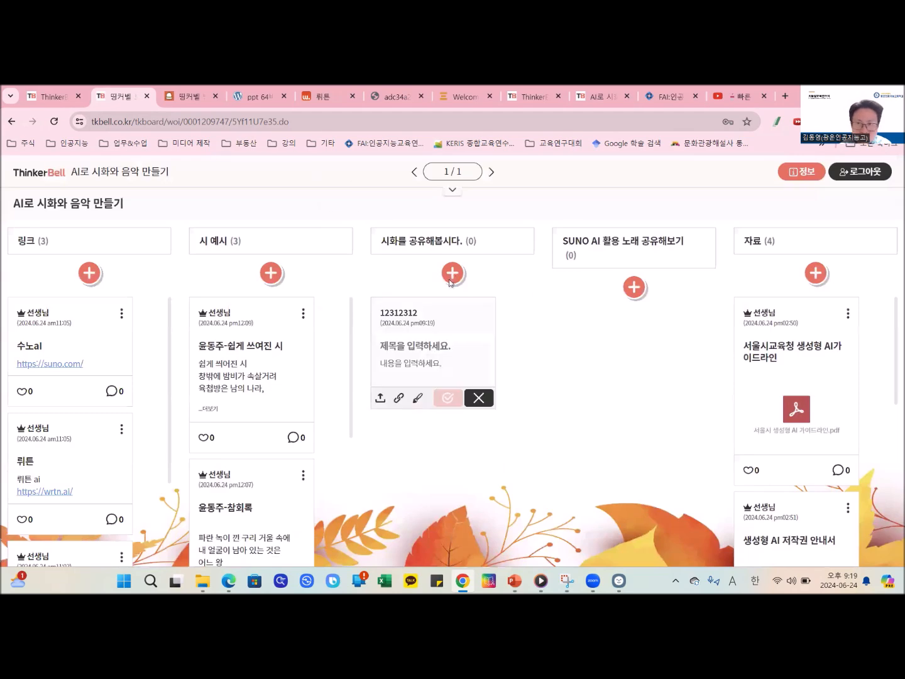
click(550, 288)
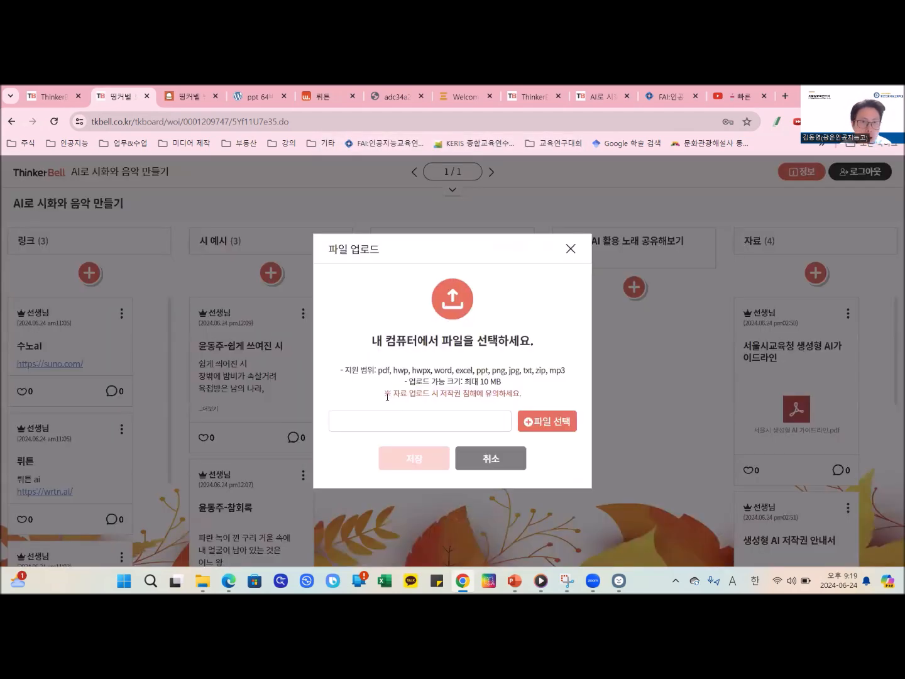
click(380, 398)
click(529, 425)
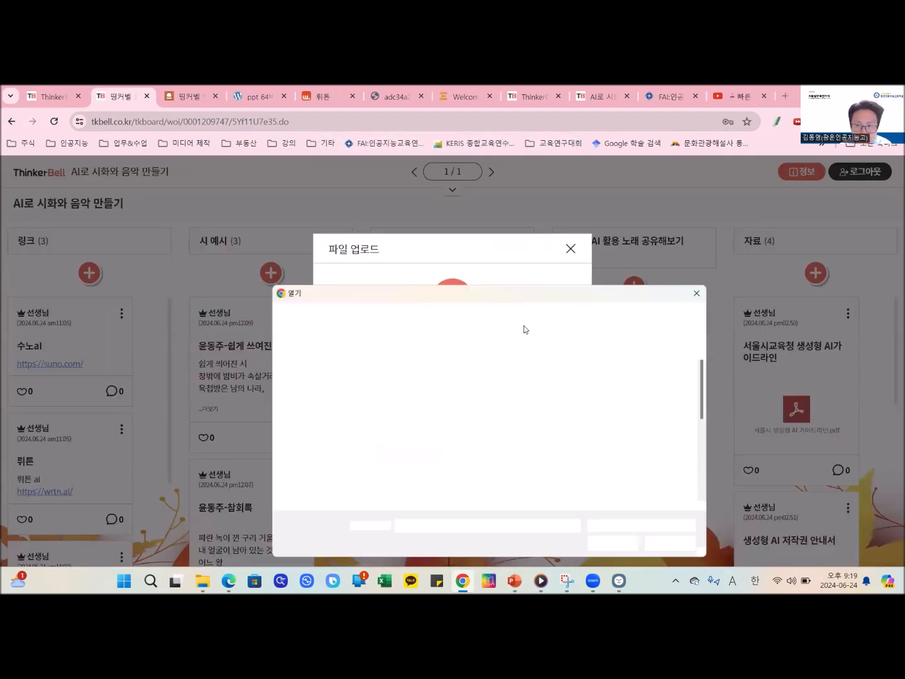
scroll(520, 417, down, 1)
scroll(534, 440, up, 2)
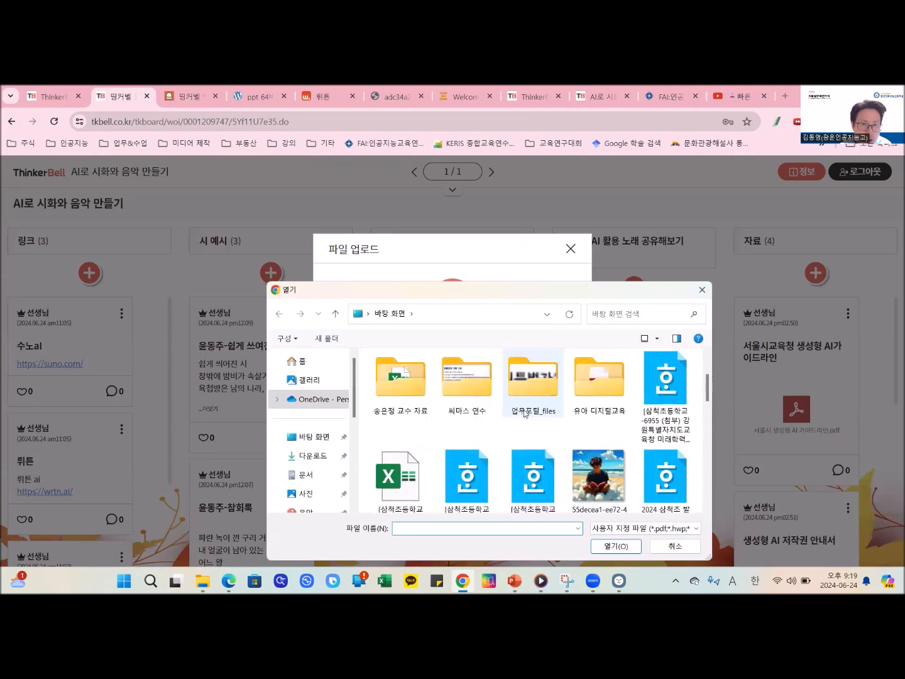
click(576, 463)
double_click(577, 464)
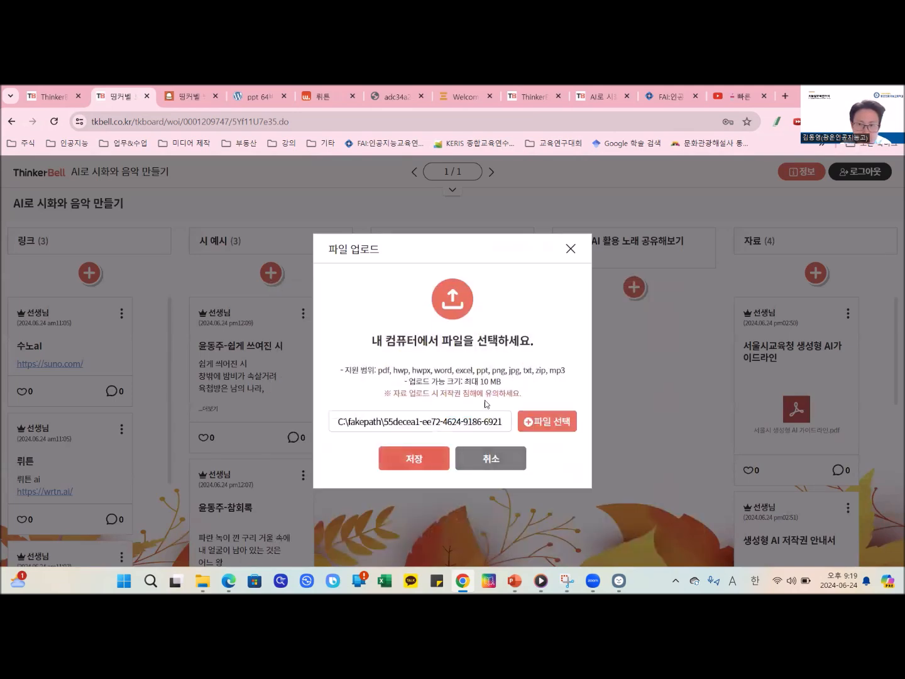
click(416, 460)
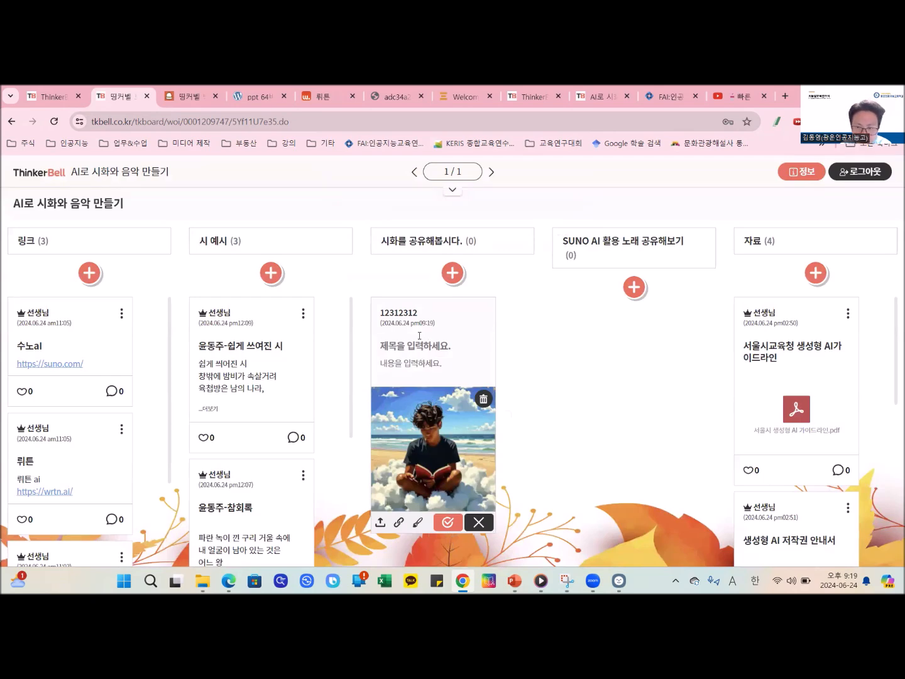
- Enter the participant's name as the title of the draft picture post under 시화를 공유해봅시다 and publish it
text(dhsmf)
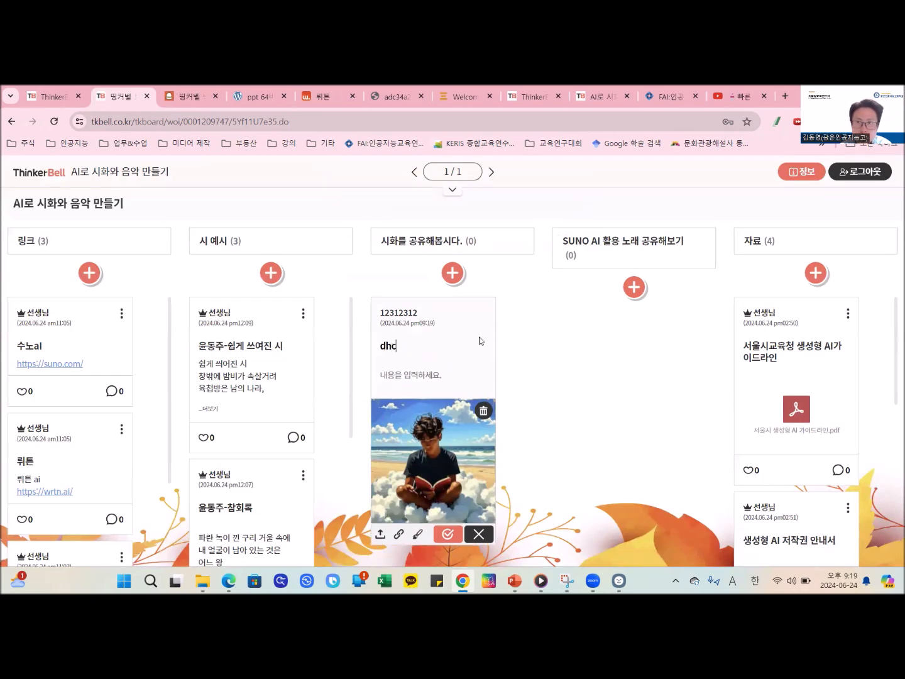
key(BackSpace)
key(BackSpace)
key(BackSpace)
key(BackSpace)
key(BackSpace)
key(Hangul)
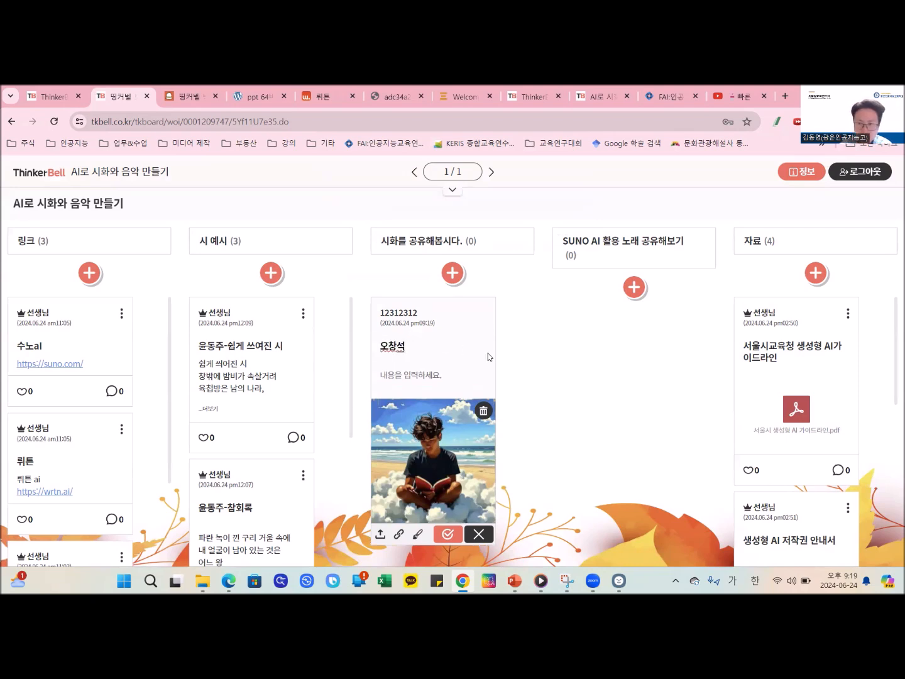
click(455, 535)
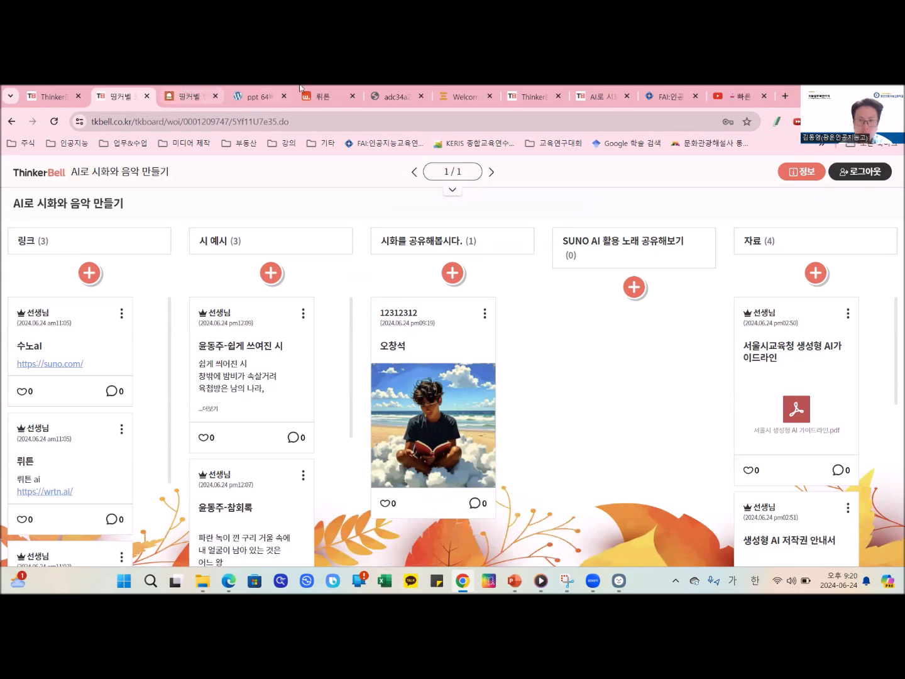
- Switch to wrtn and prepare a new chat in AI 이미지 mode
click(321, 97)
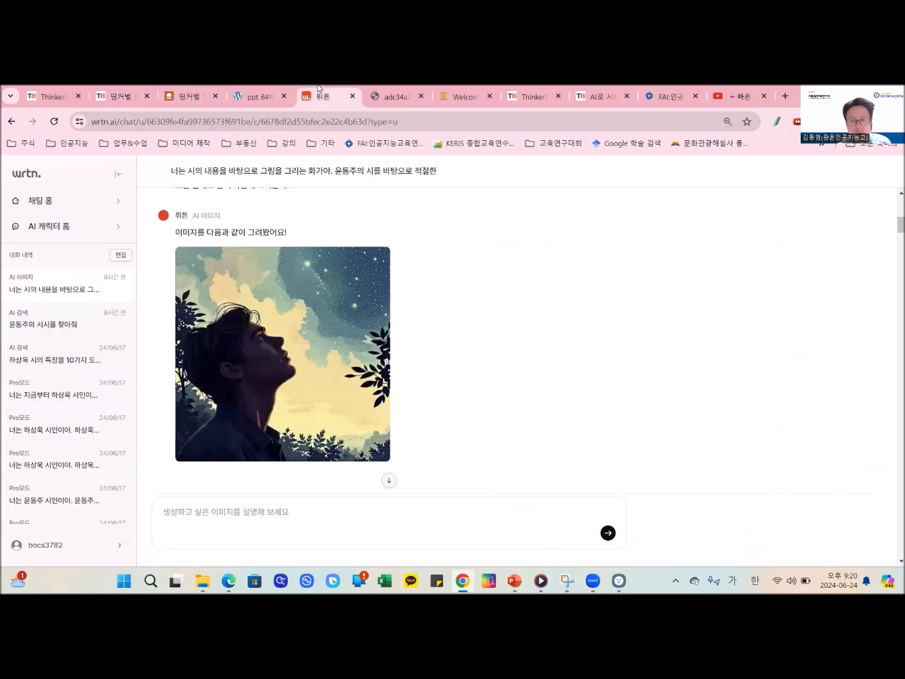
click(91, 201)
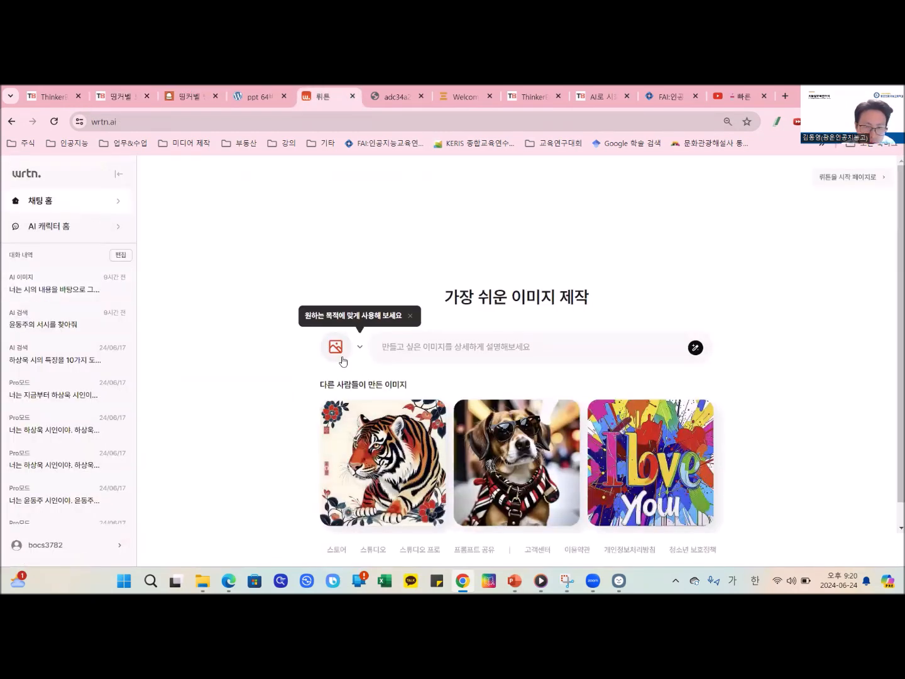
click(340, 359)
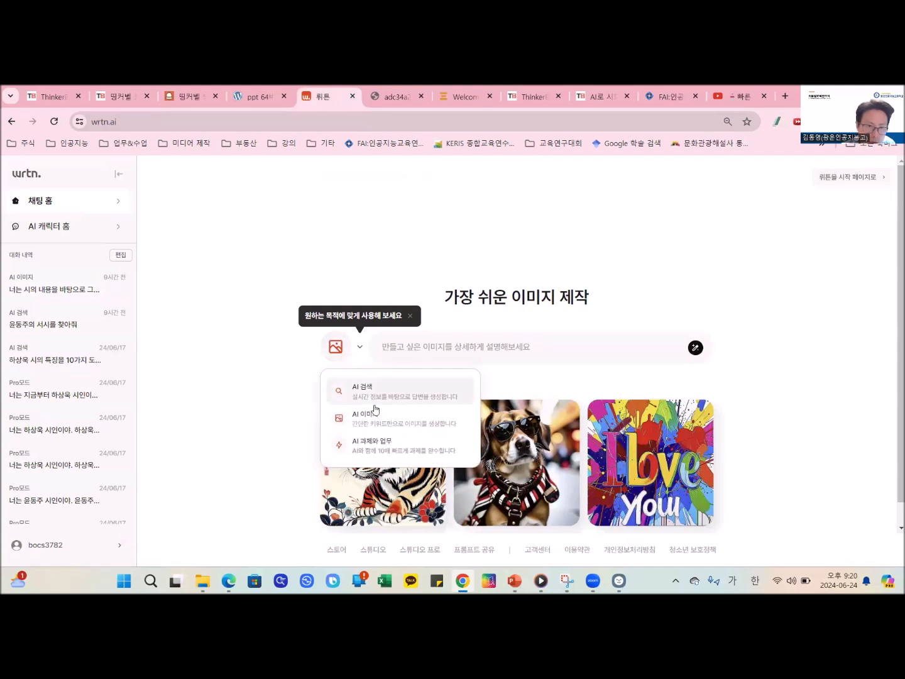
click(379, 430)
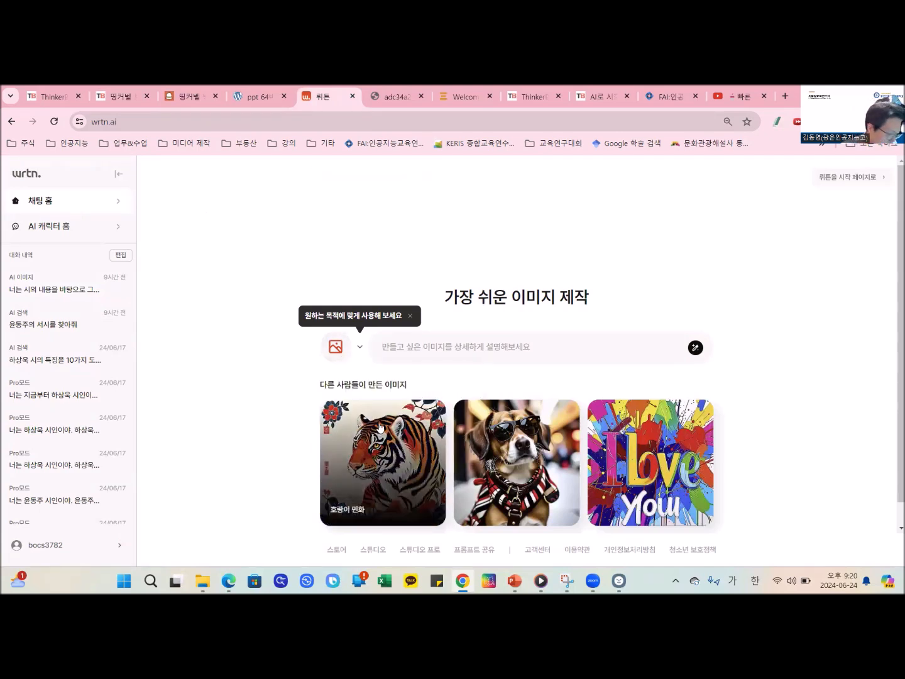
- Begin the image prompt with "너는 시화를 그려주는 화가야. 1940년대, 동양인 남성을 그려줘."
click(442, 347)
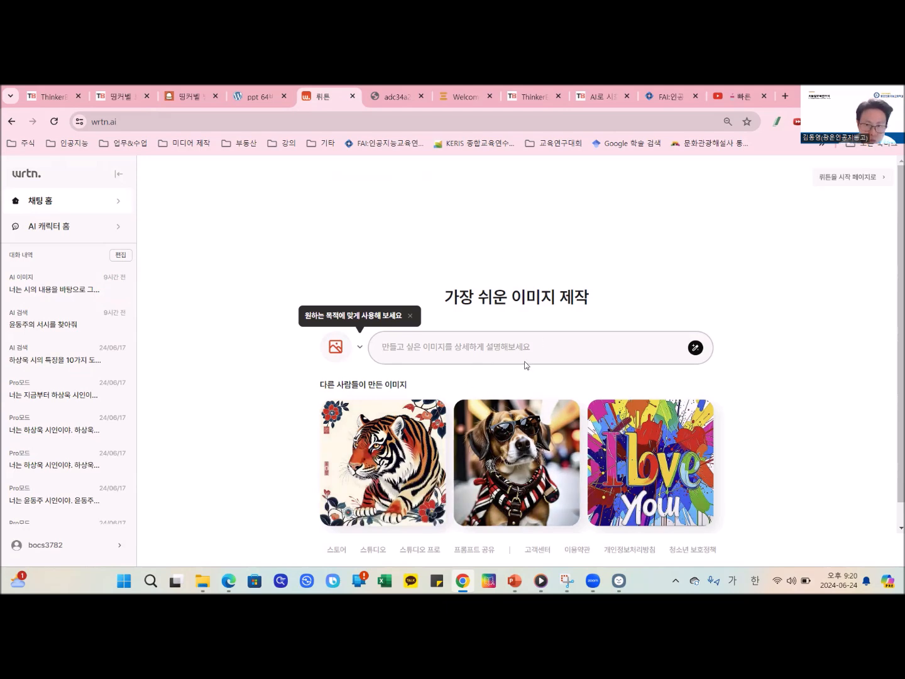
text(ㄴ)
key(BackSpace)
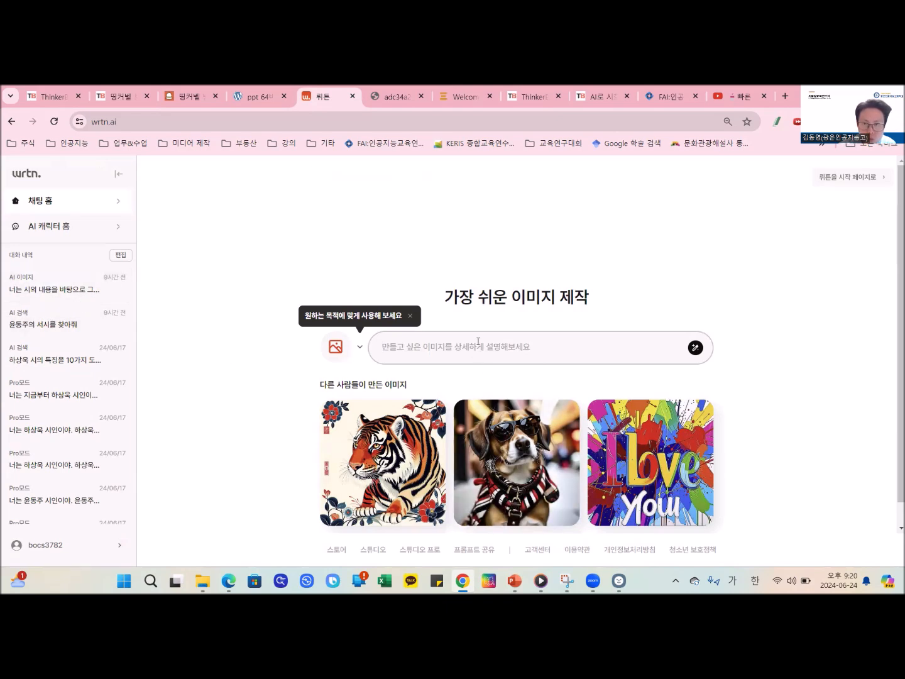
text(너닙)
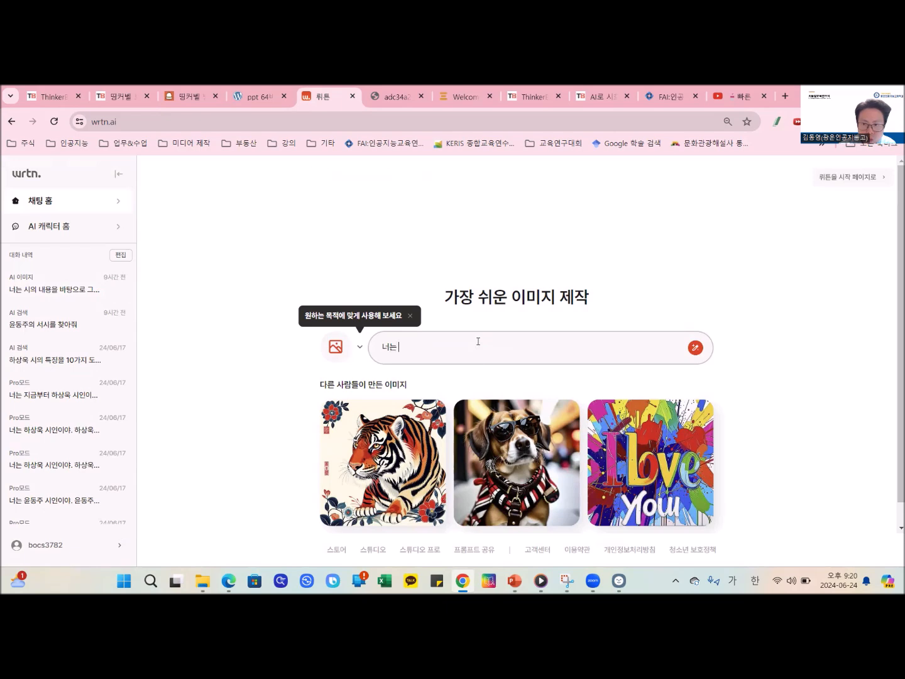
text( 시화를 그려주님)
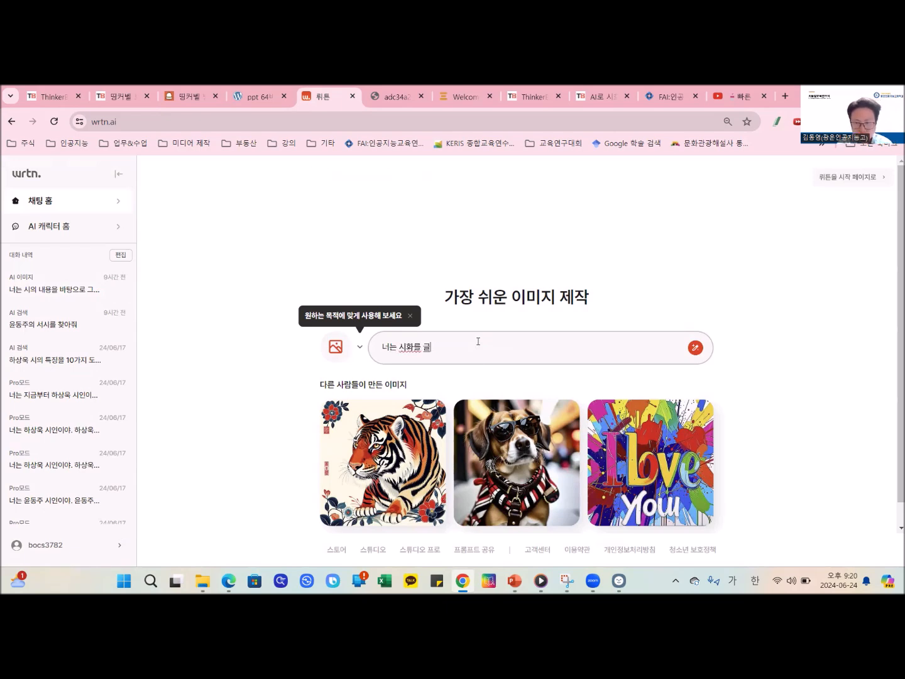
text( 화가야)
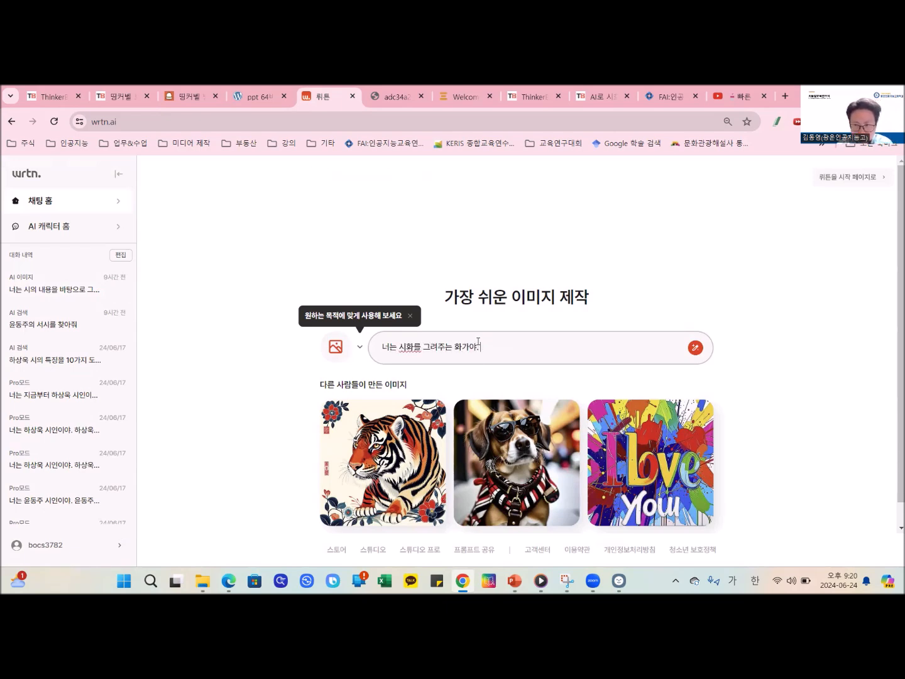
text(. 1940년대)
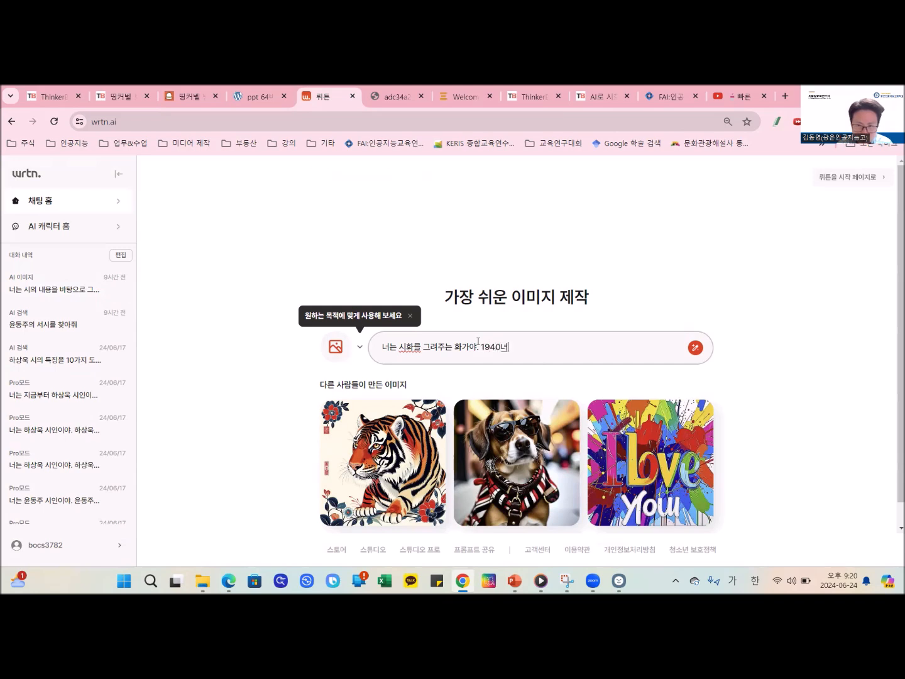
text(, 동양인 니)
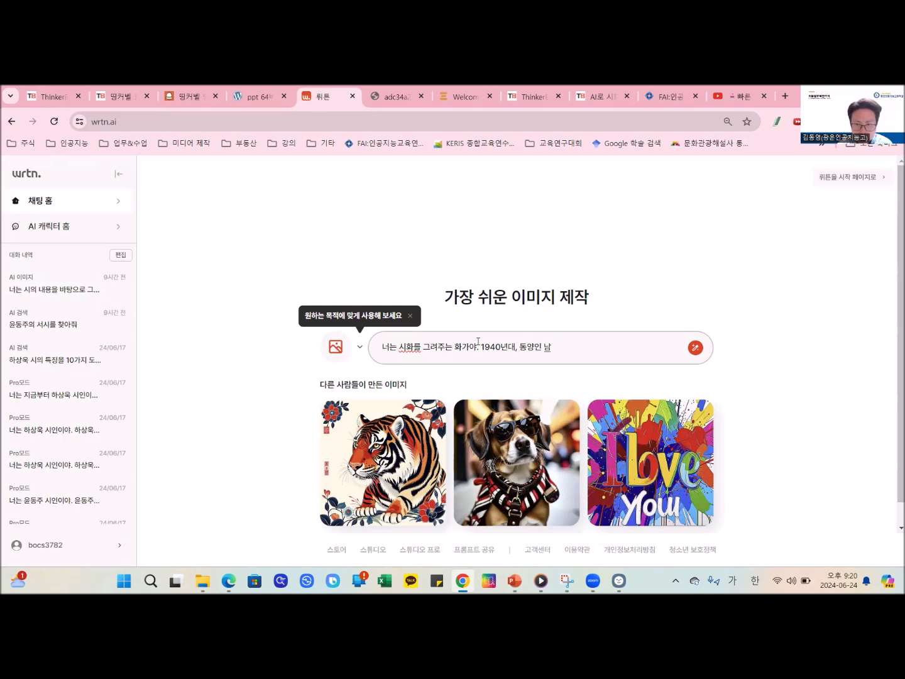
text(성을)
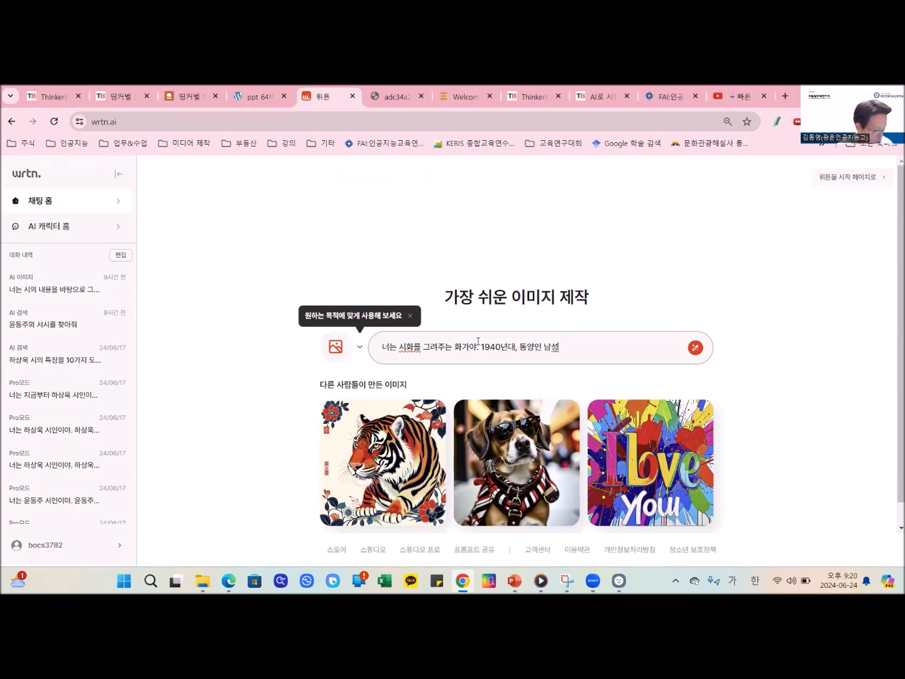
text( 그려주)
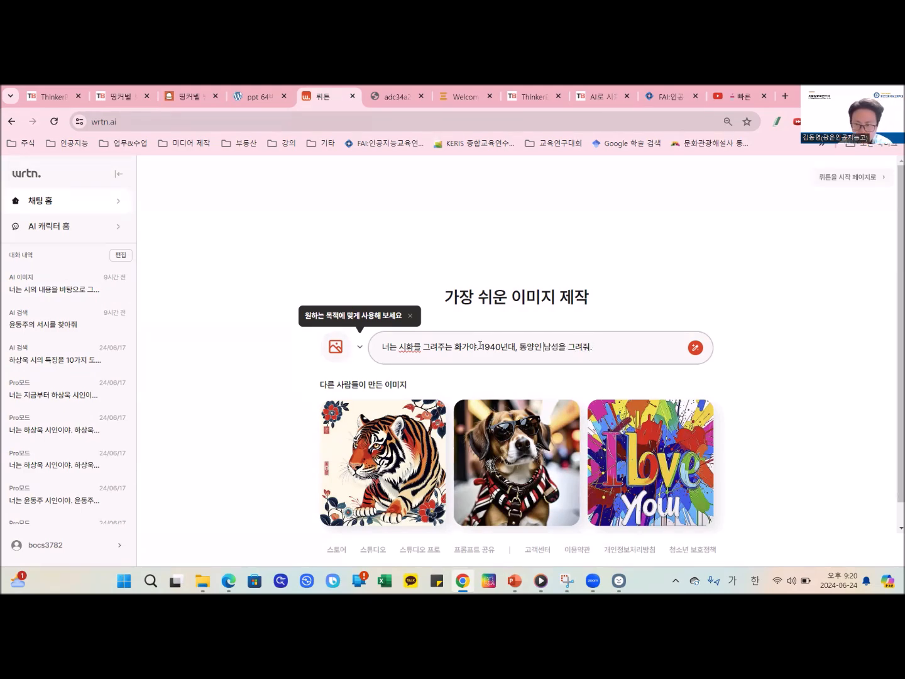
- Continue the prompt with "아래 시를 참고하여 시화를 그려주면 좋겠어." and leave a blank line below it
key(shift+Right)
key(shift+Right)
key(Right)
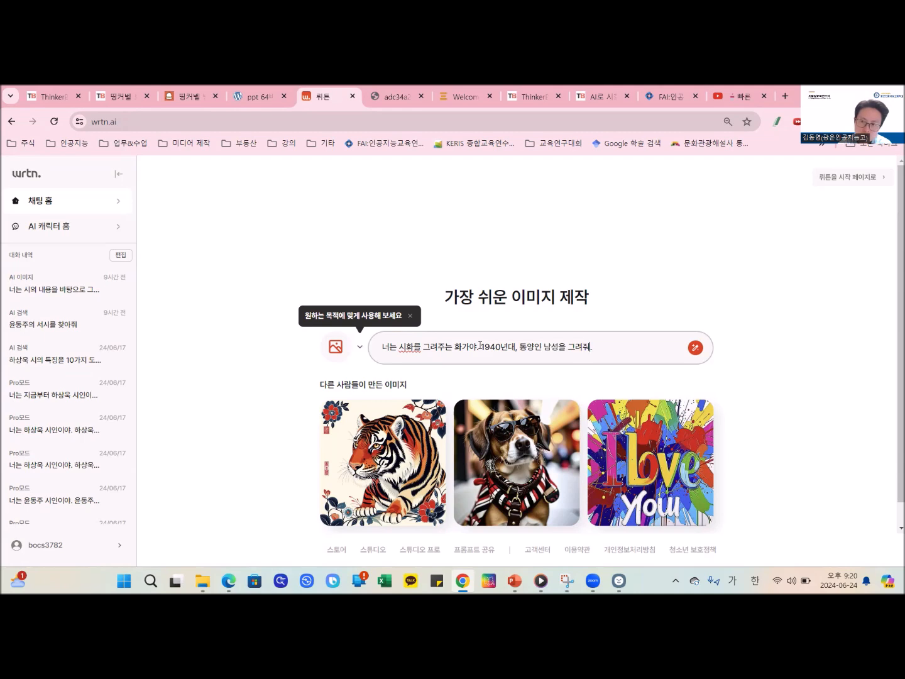
text(래)
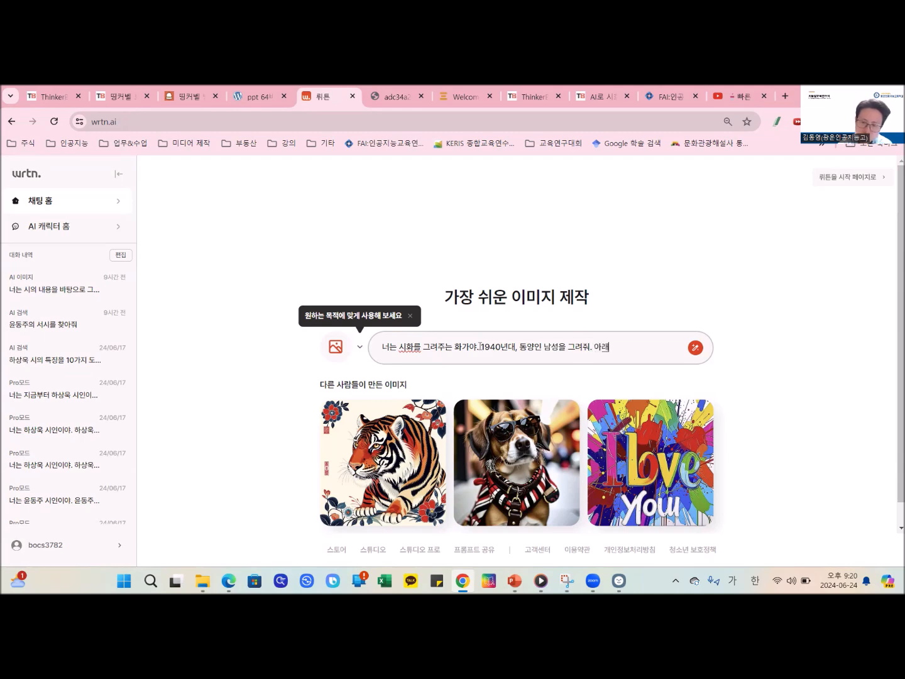
text( 시를 참고하여)
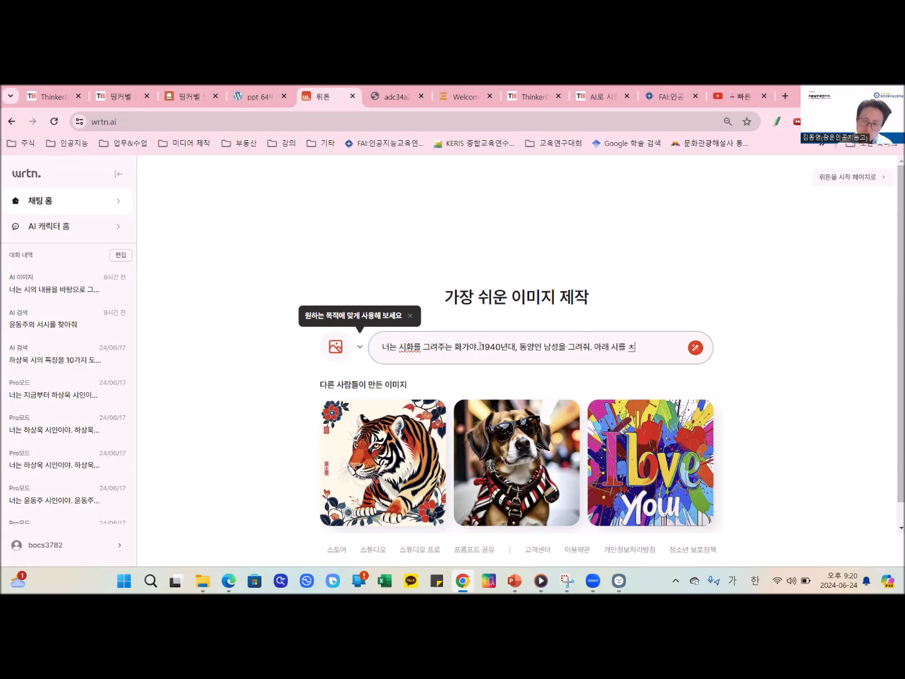
text( 시화를)
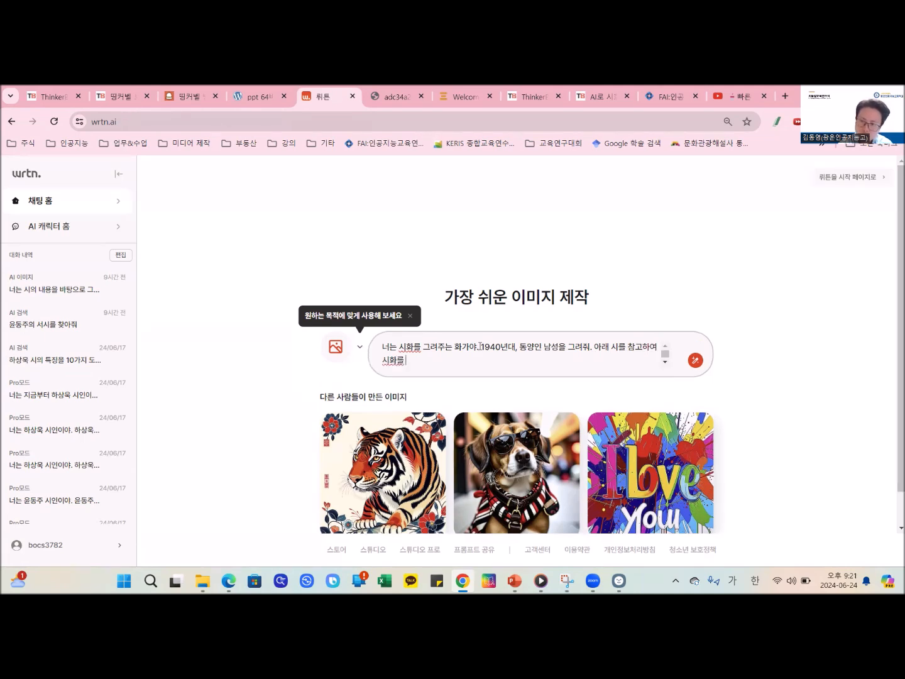
text( 그려주면 좋겠어.)
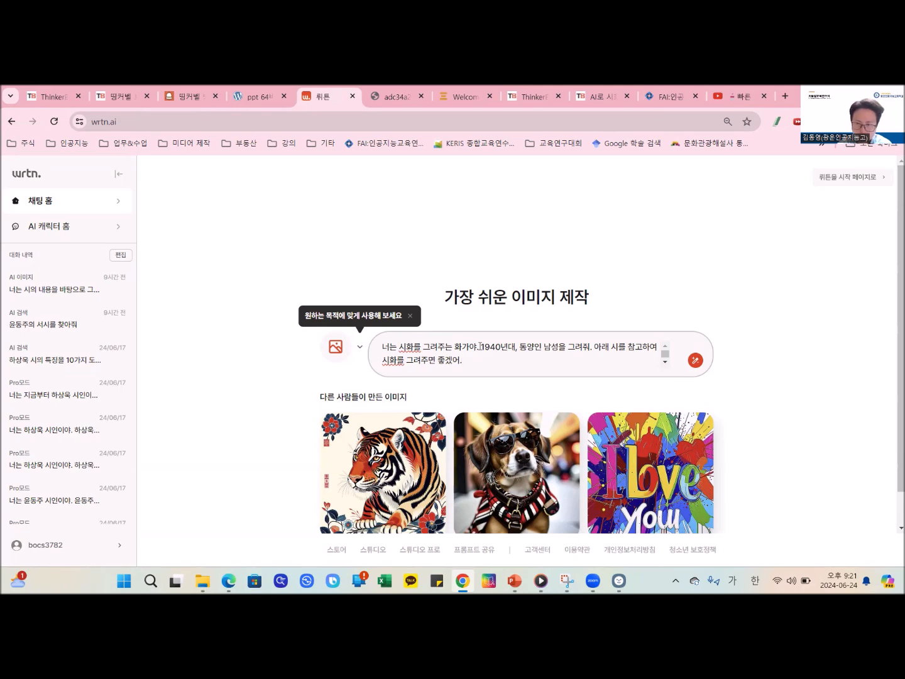
key(shift+Return)
key(shift+Return)
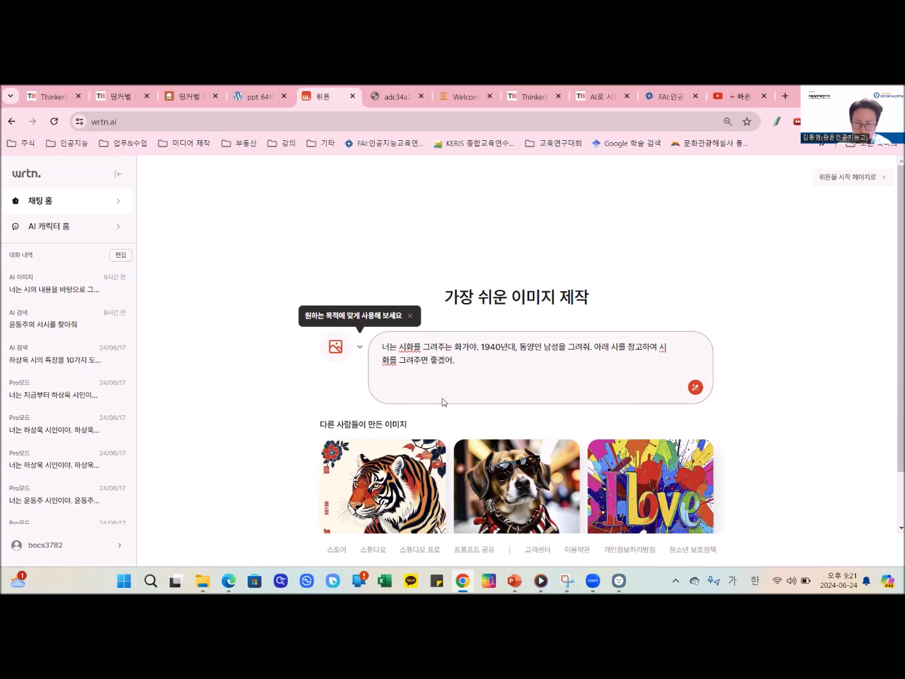
- Copy the full 윤동주-참회록 poem with its title from the ThinkerBell board's 시 예시 column and paste it below the wrtn prompt
click(114, 89)
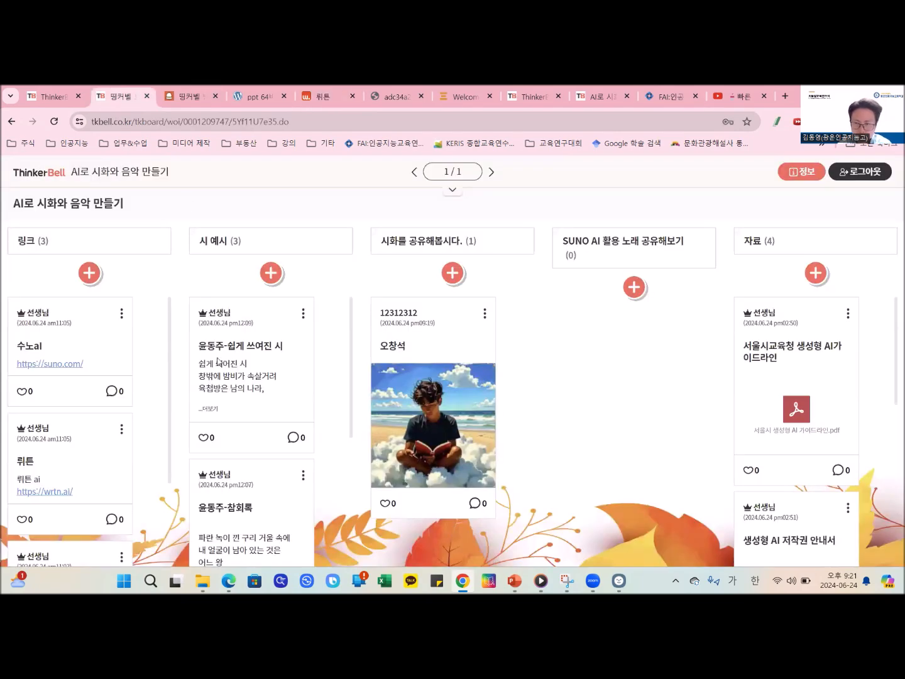
scroll(267, 385, down, 2)
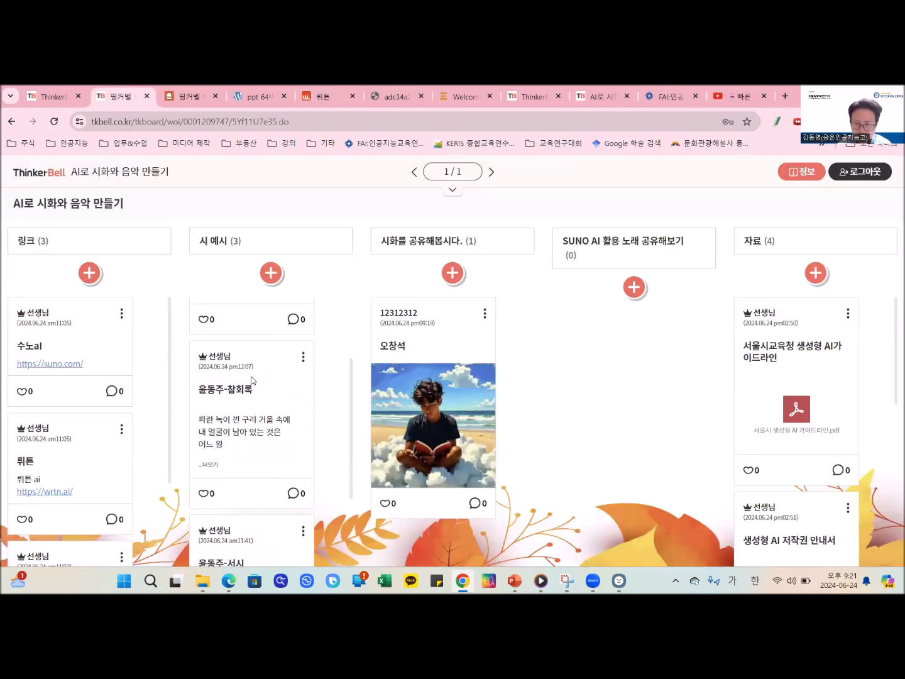
click(217, 465)
scroll(257, 495, down, 4)
drag(272, 488, 200, 332)
key(ctrl+c)
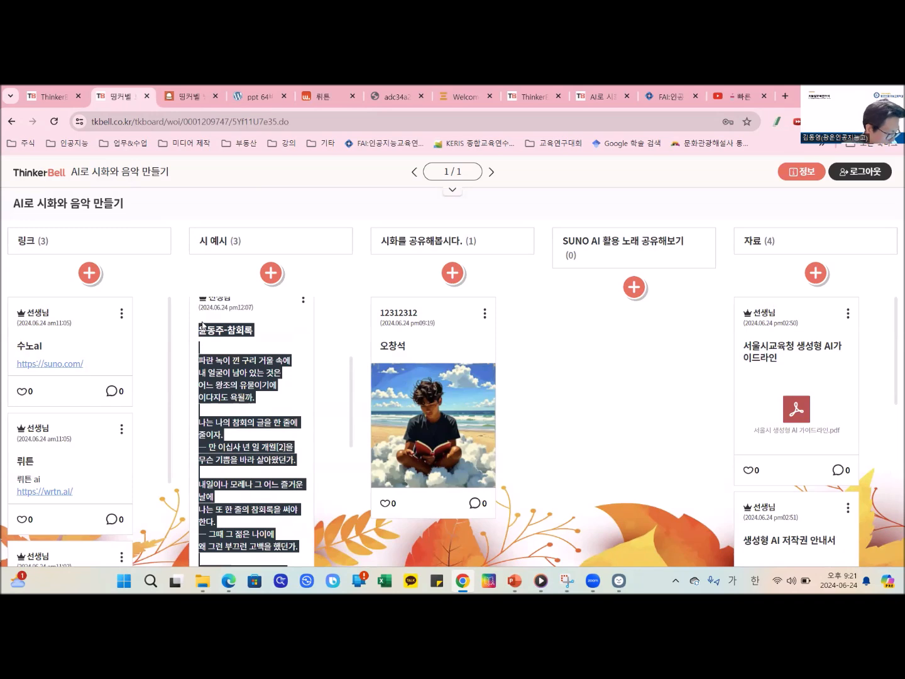
click(310, 94)
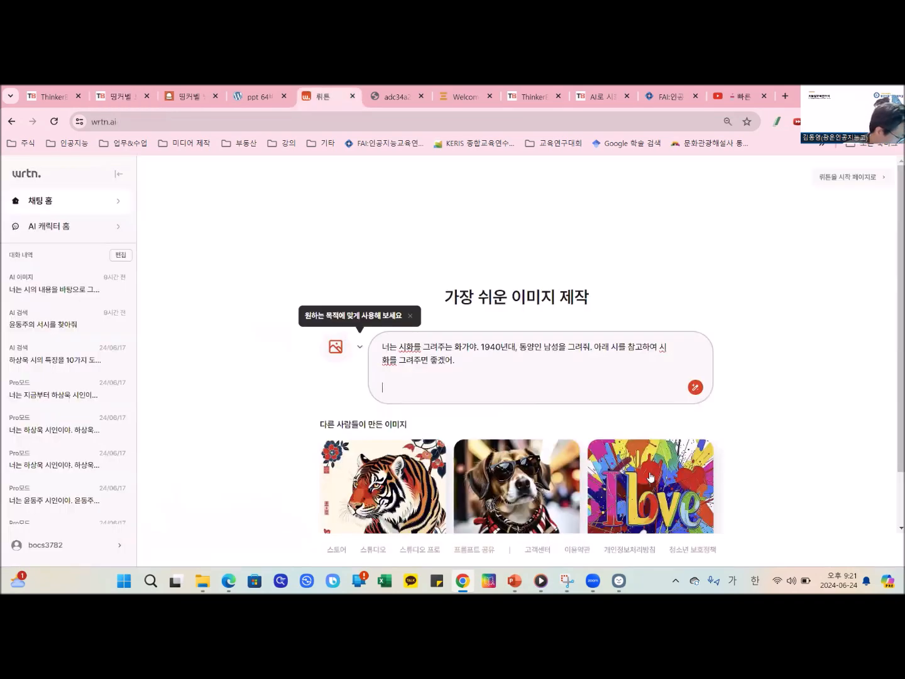
key(ctrl+v)
scroll(560, 388, up, 10)
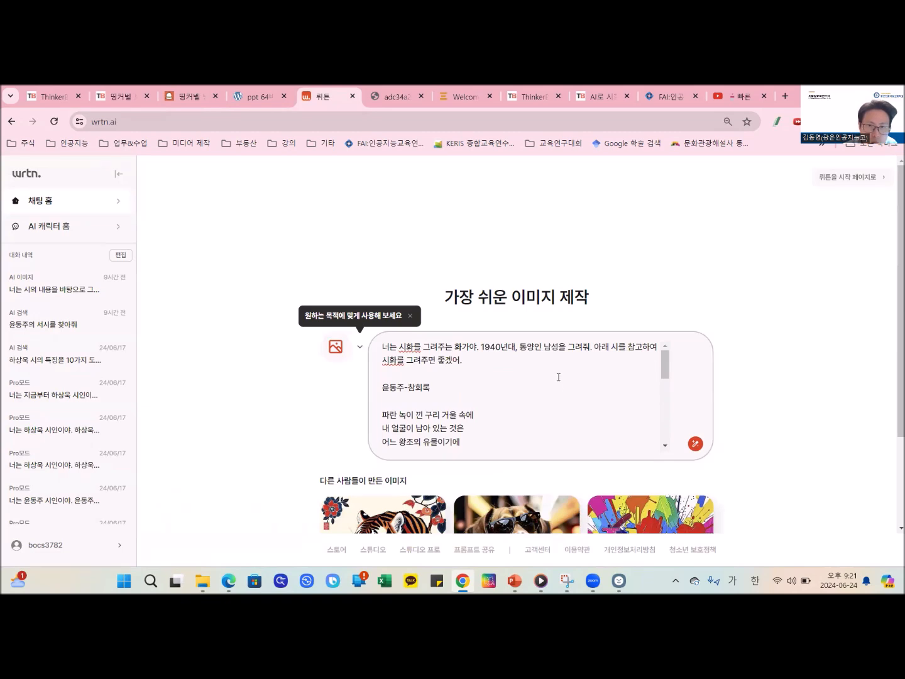
- Insert "주인공으로" before "그려줘" in the prompt's second sentence and generate the image
click(591, 346)
text(.)
text(주인공으로)
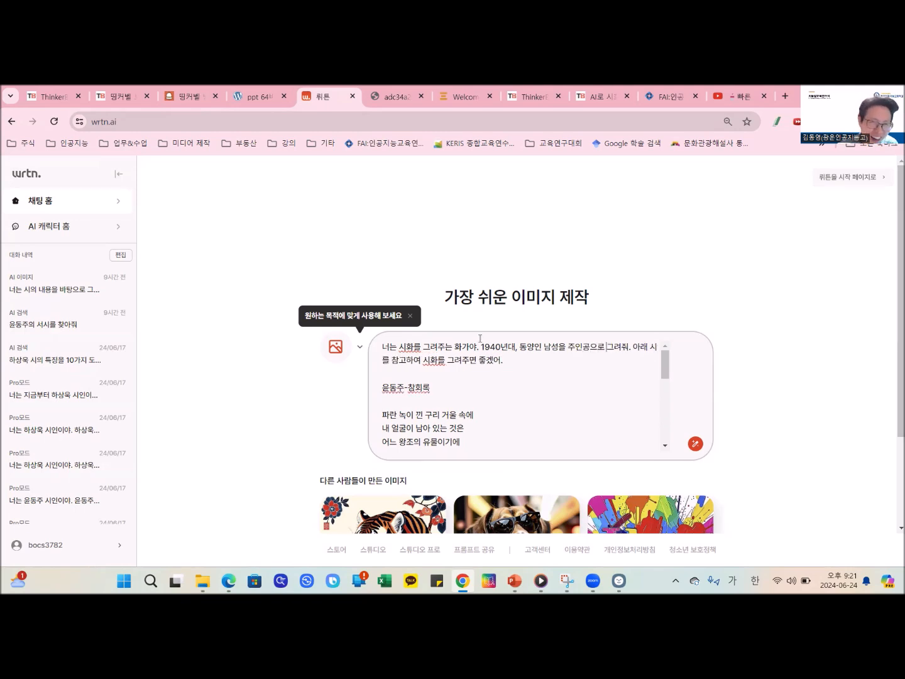
click(696, 448)
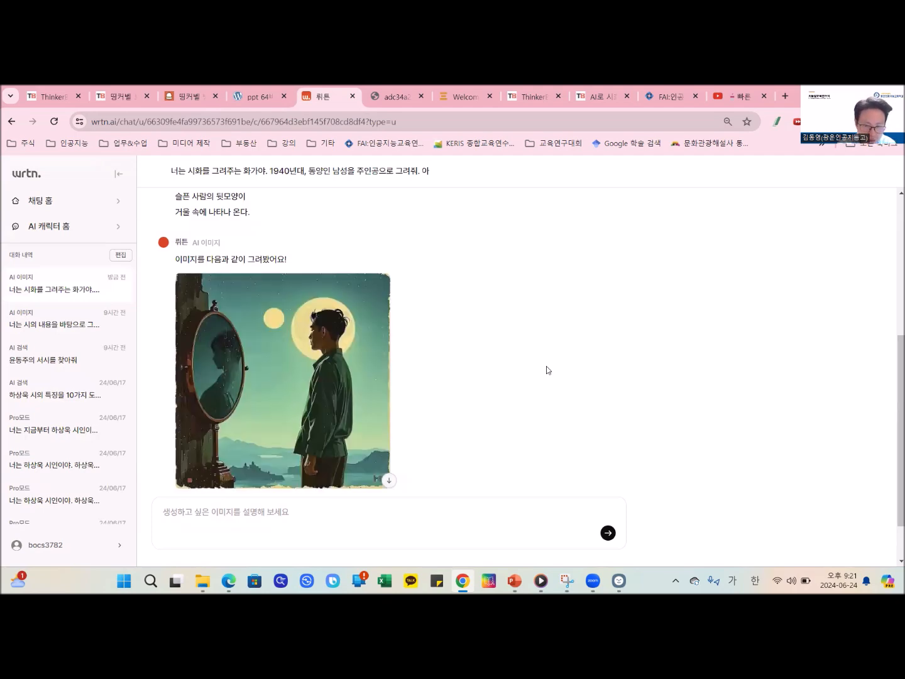
- Review the generated illustration against the submitted prompt and poem
scroll(529, 340, down, 1)
mouse_move(377, 375)
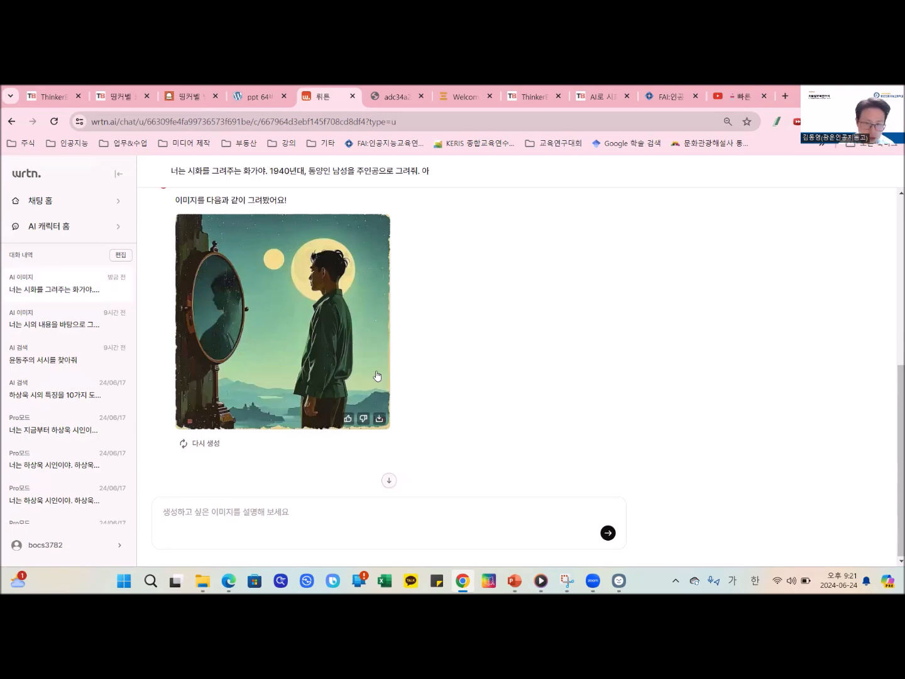
scroll(474, 388, up, 5)
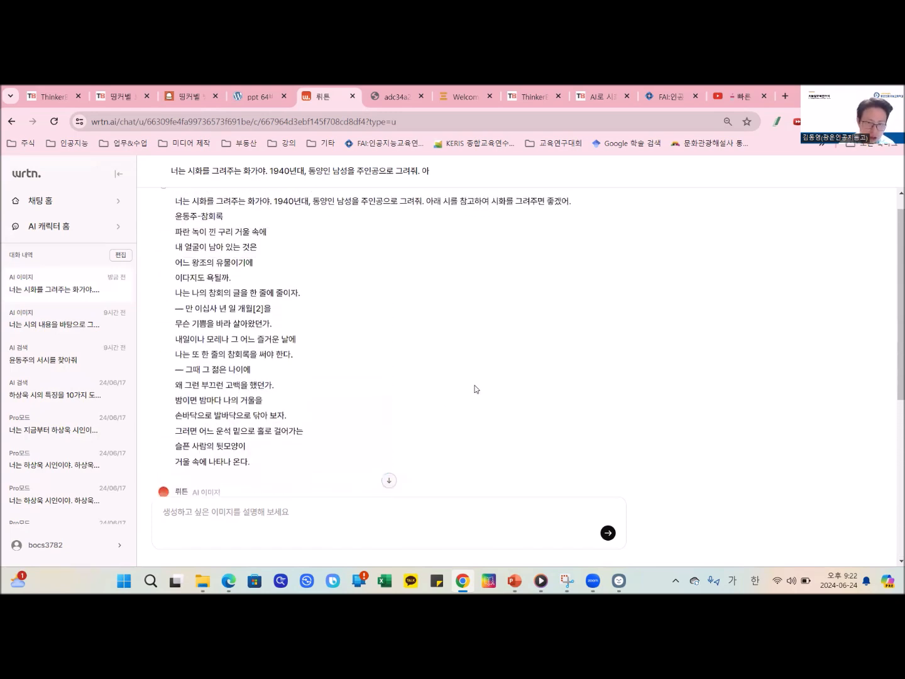
scroll(474, 388, up, 1)
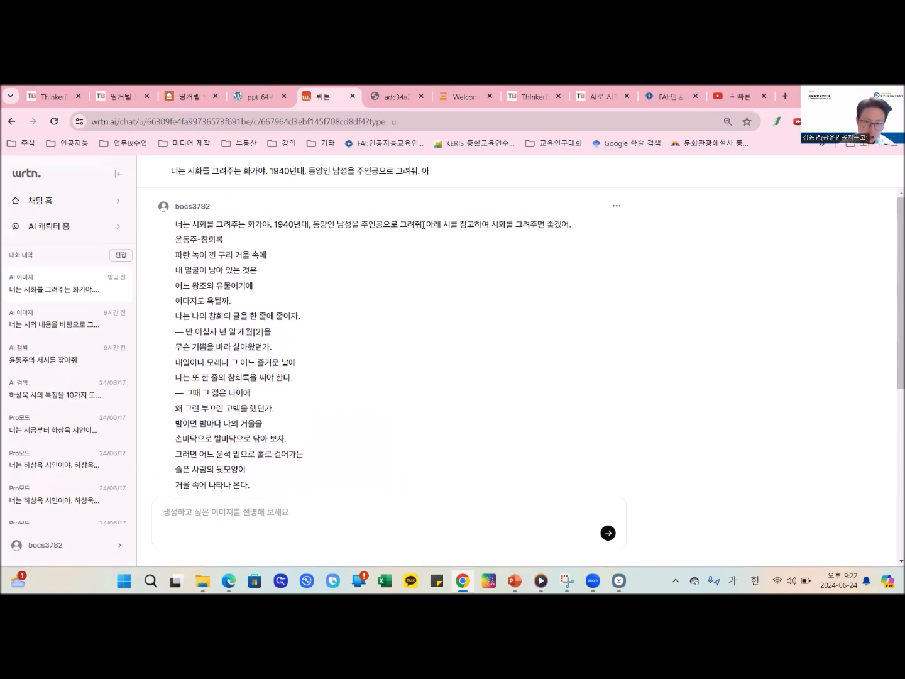
scroll(395, 339, down, 5)
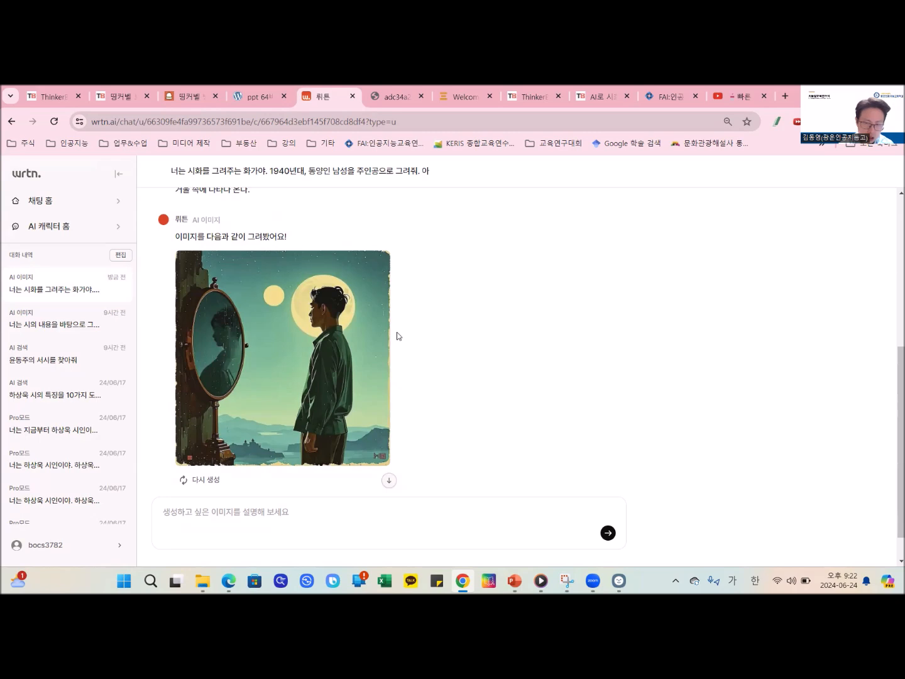
mouse_move(388, 318)
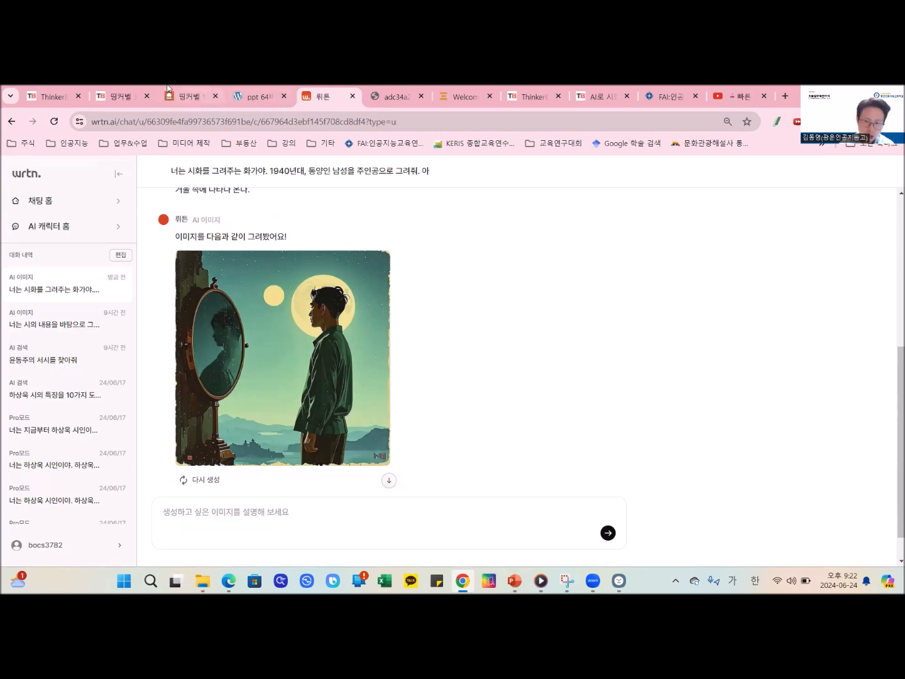
mouse_move(101, 89)
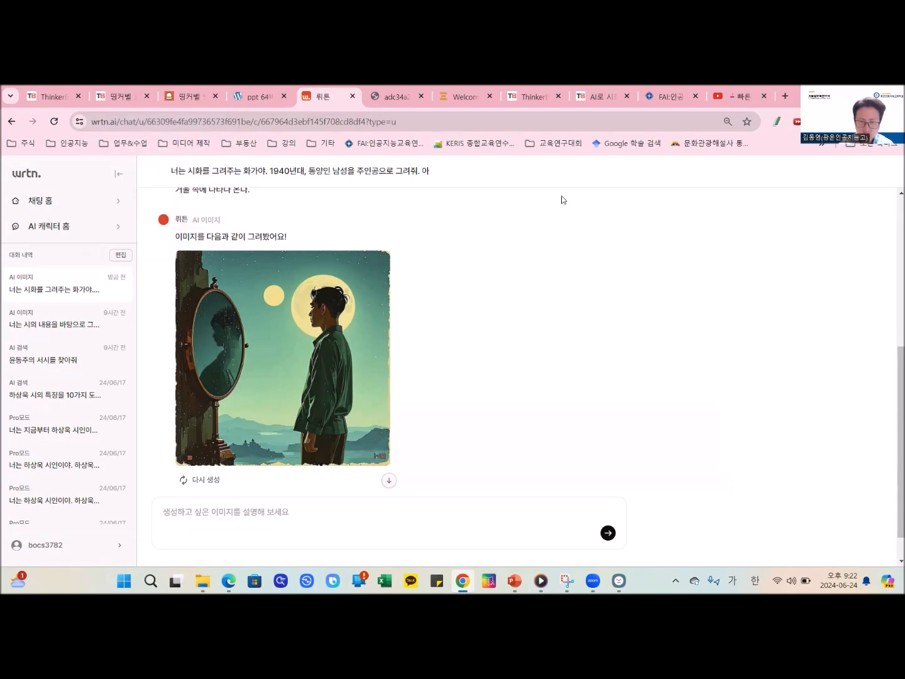
click(769, 267)
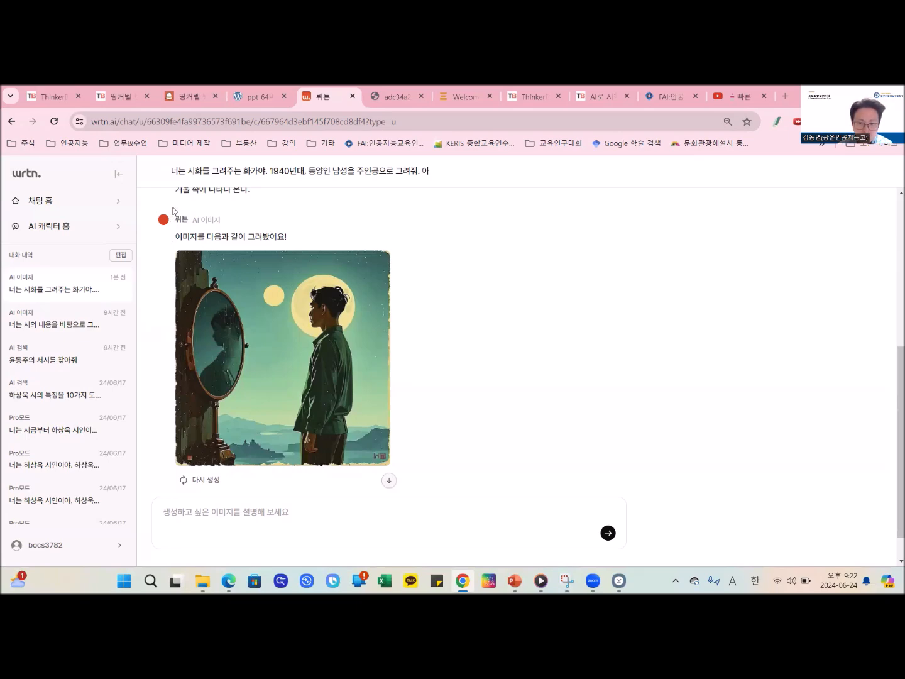
key(Hangul)
click(116, 97)
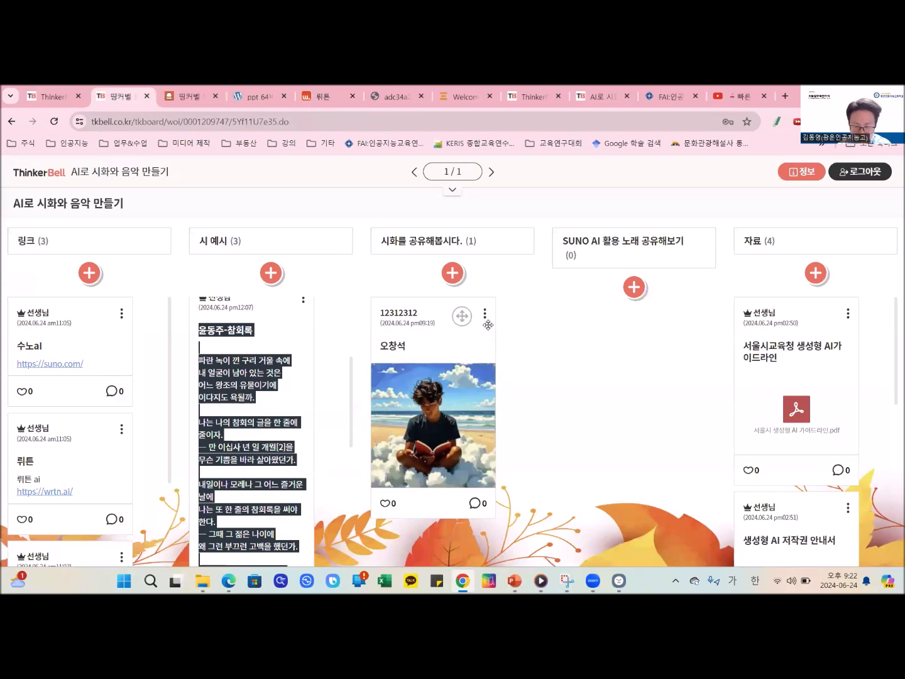
click(523, 291)
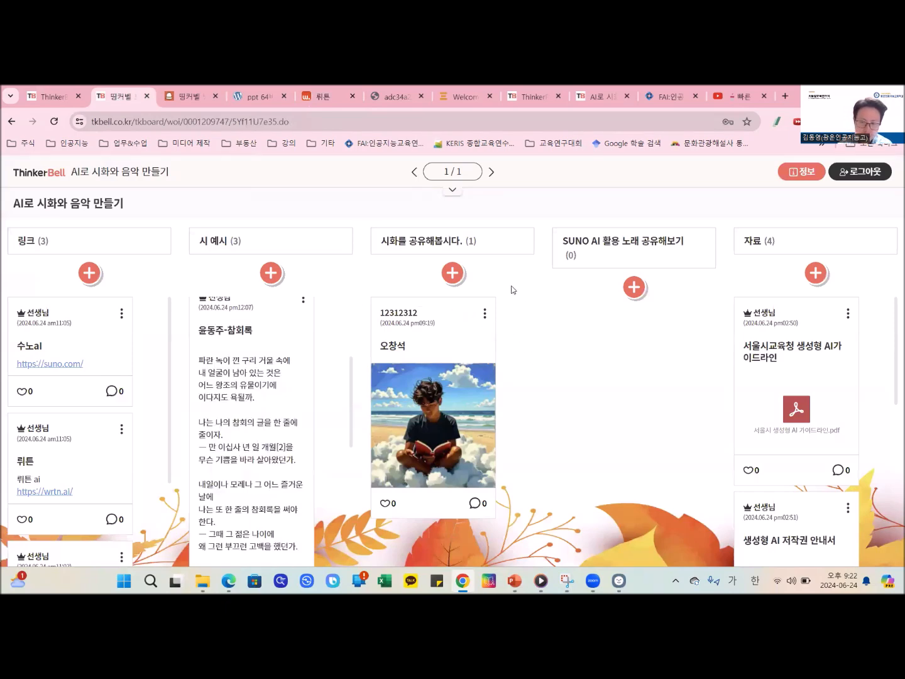
click(195, 95)
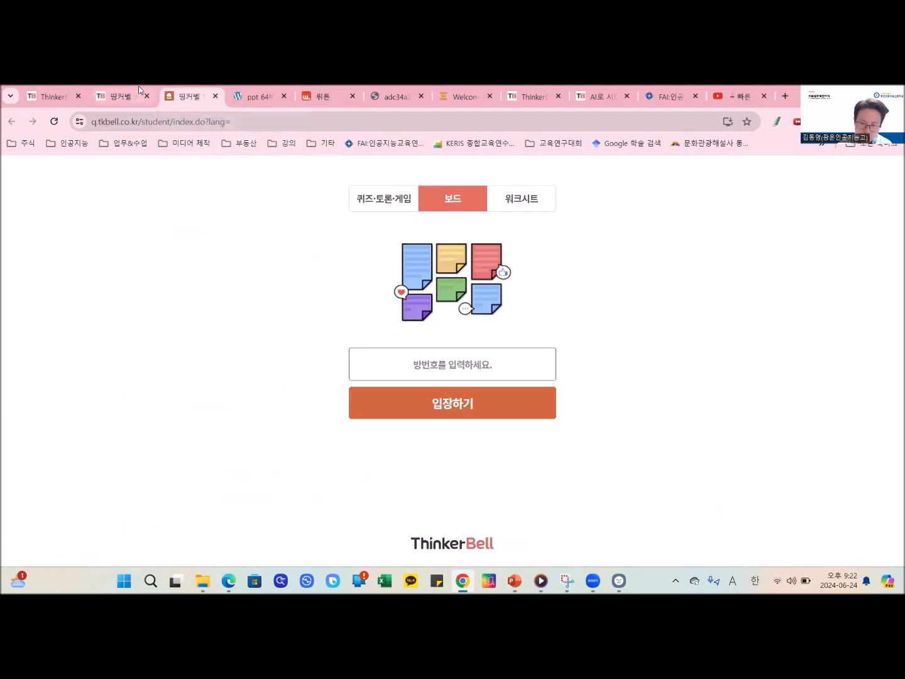
click(123, 96)
click(332, 92)
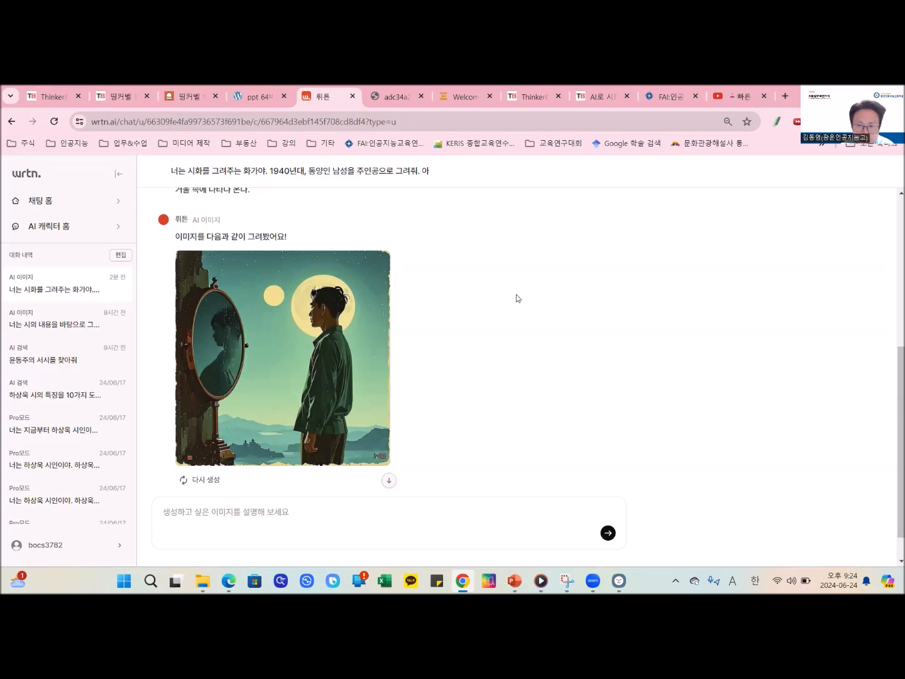
- Switch to the ThinkerBell board and expand the full 윤동주-서시 poem in the 시 예시 column
mouse_move(139, 85)
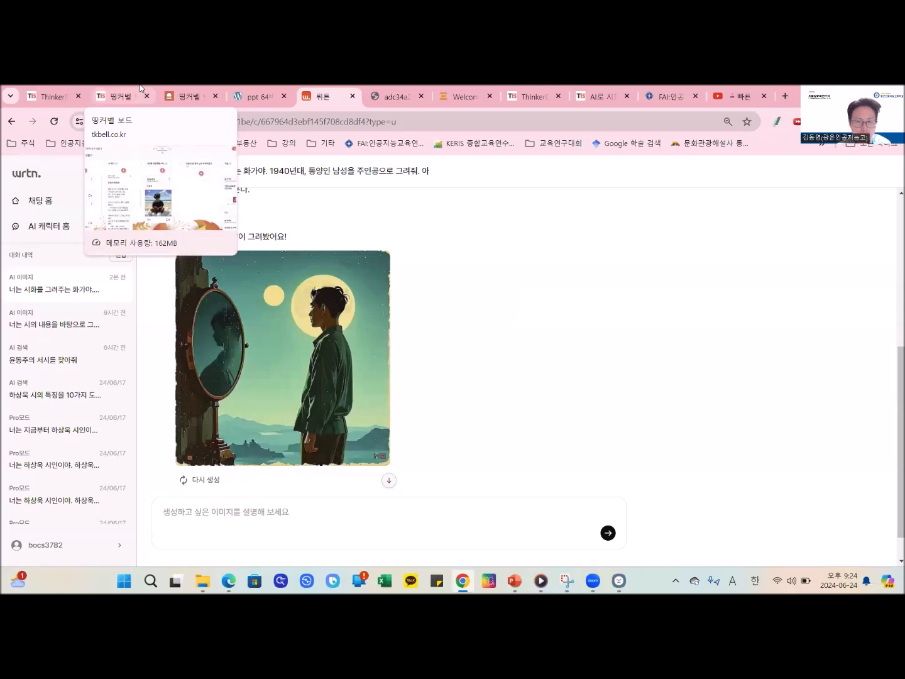
scroll(434, 321, down, 1)
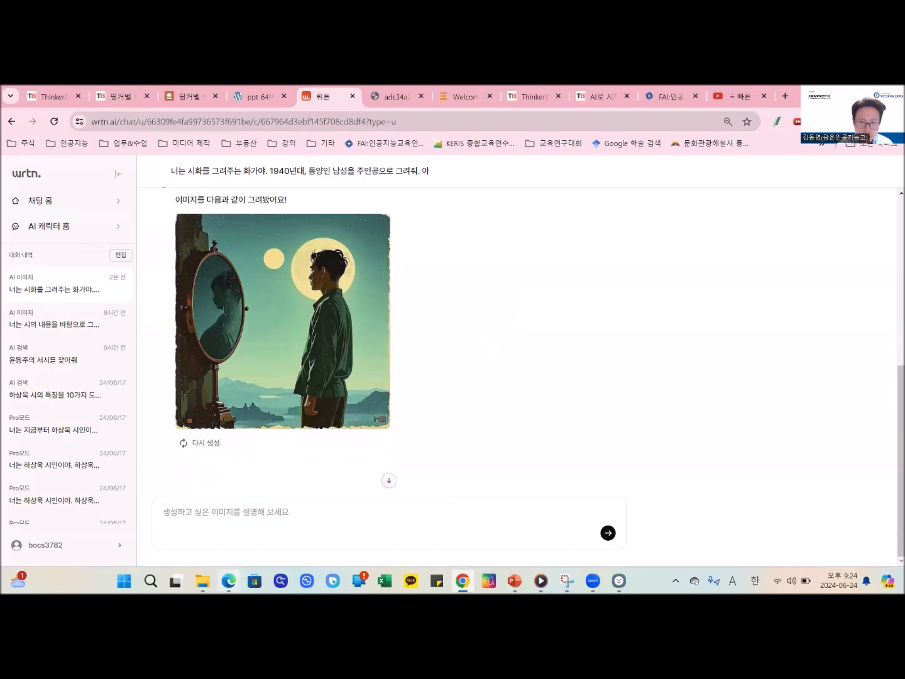
click(128, 98)
scroll(277, 353, down, 2)
scroll(281, 350, up, 2)
scroll(254, 381, down, 5)
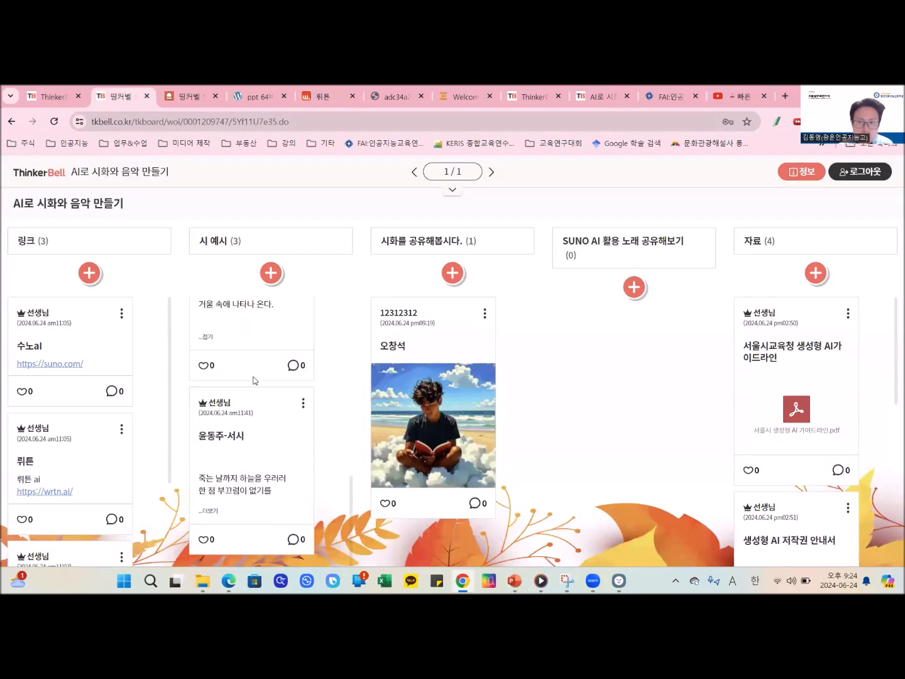
click(209, 510)
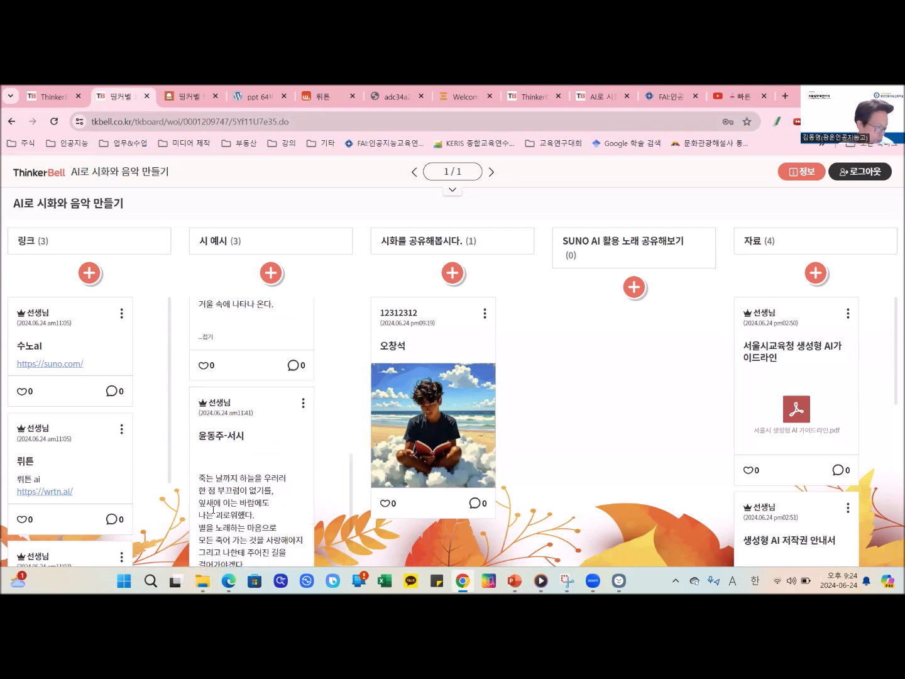
- Copy the full 윤동주-서시 poem with its title and paste it into the wrtn image prompt
scroll(215, 502, down, 1)
drag(199, 375, 273, 489)
scroll(276, 402, down, 1)
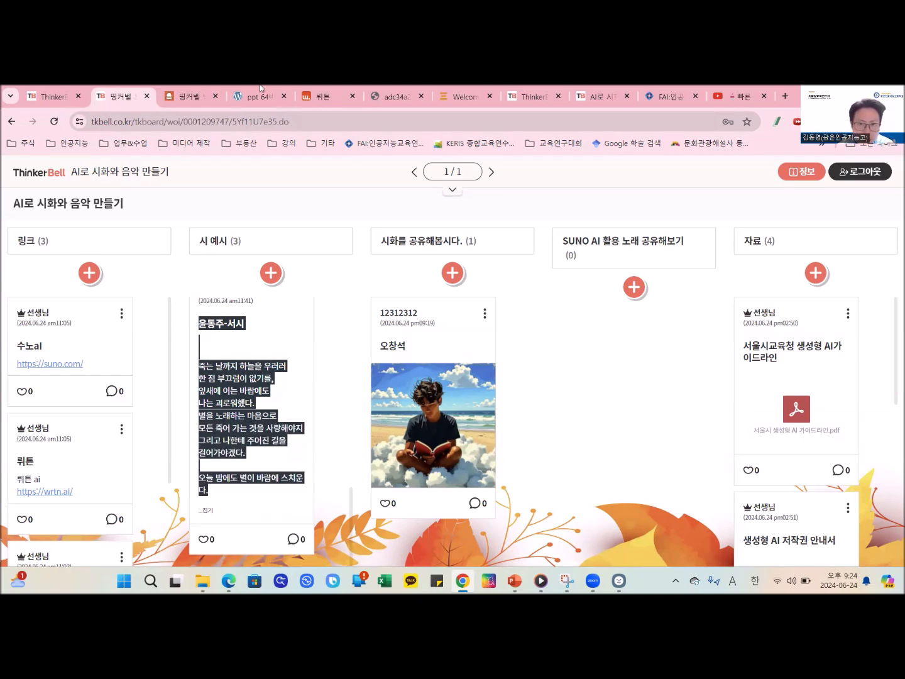
click(221, 88)
click(320, 94)
scroll(336, 485, up, 5)
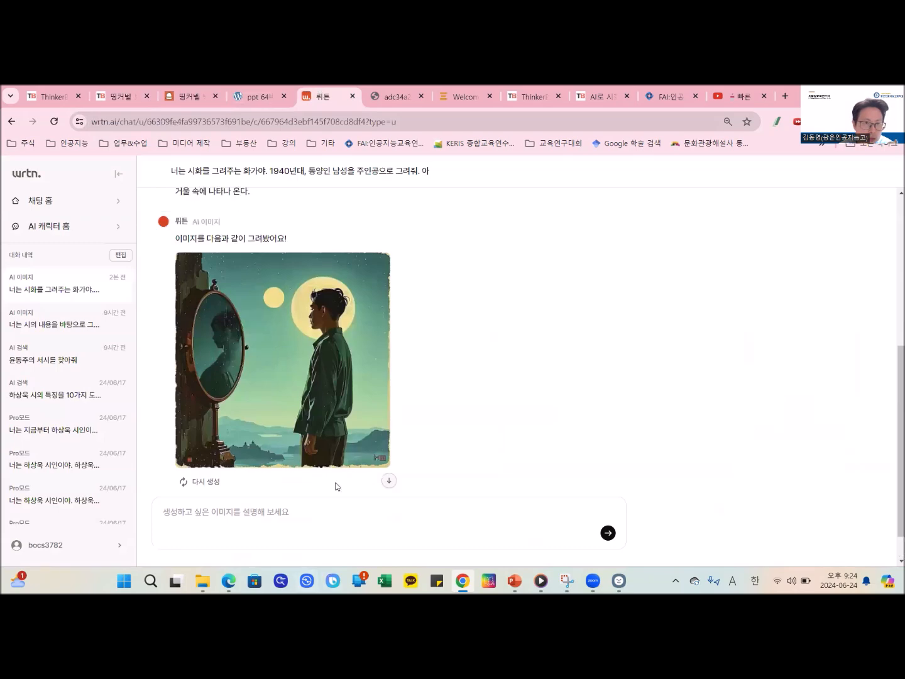
scroll(335, 481, down, 5)
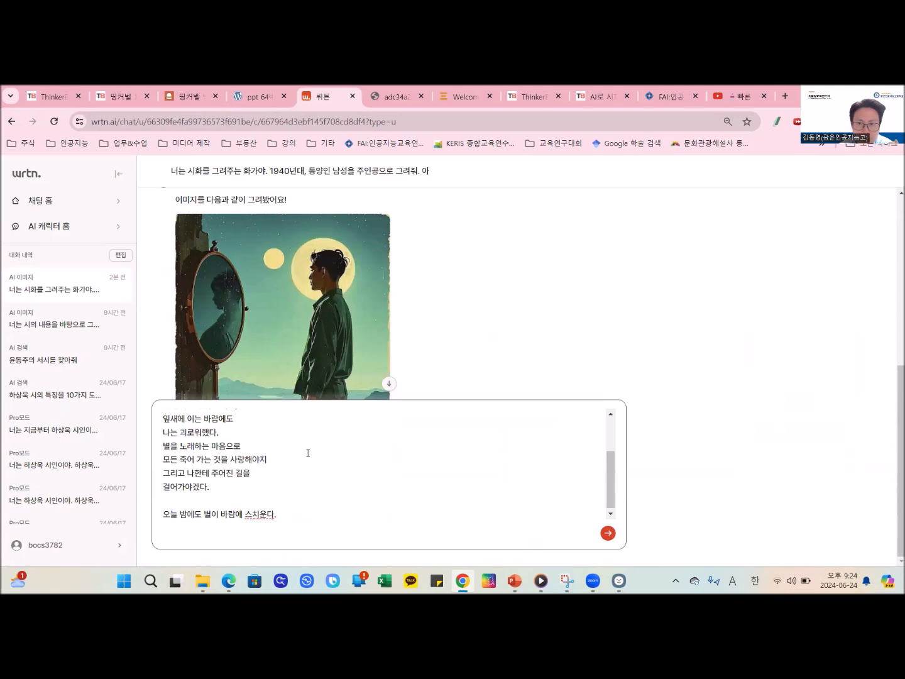
- Copy the instruction sentences from the earlier 참회록 prompt and paste them above the 서시 poem, separated by a blank line
scroll(308, 453, up, 3)
scroll(316, 341, up, 5)
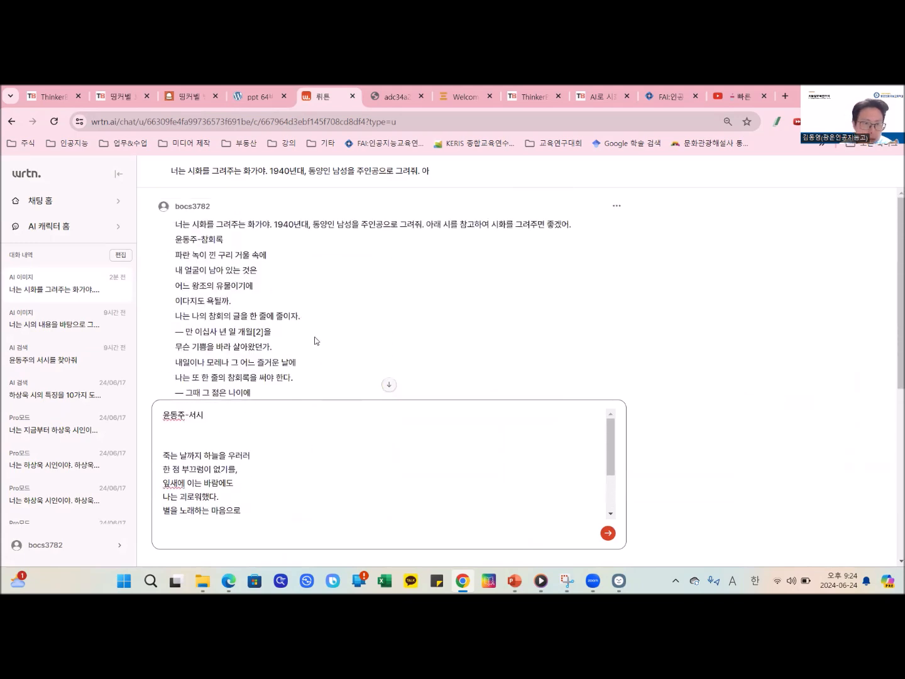
drag(177, 224, 590, 225)
key(ctrl+c)
click(163, 422)
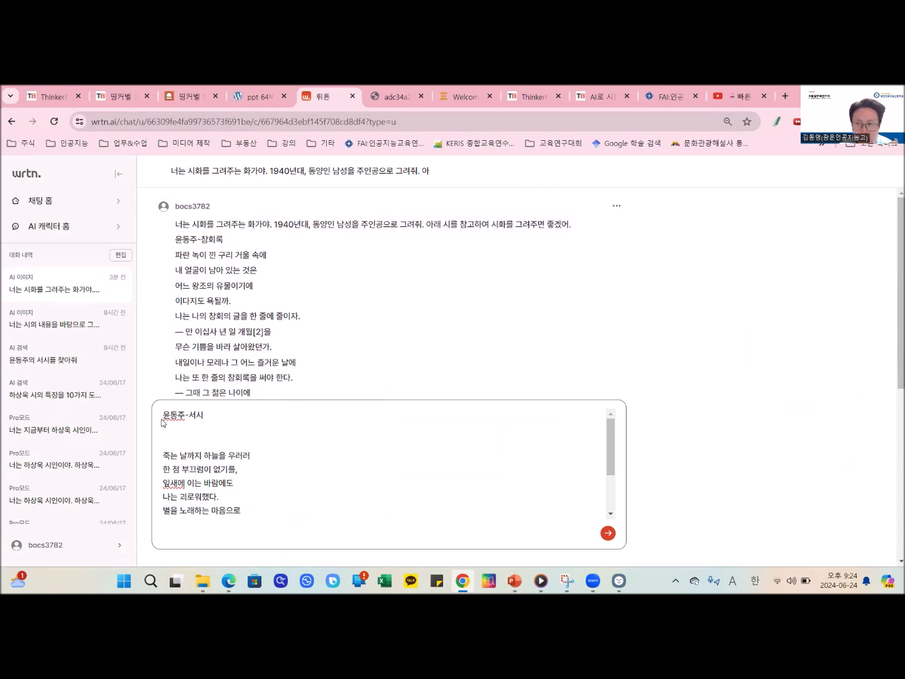
key(shift+Return)
key(shift+Return)
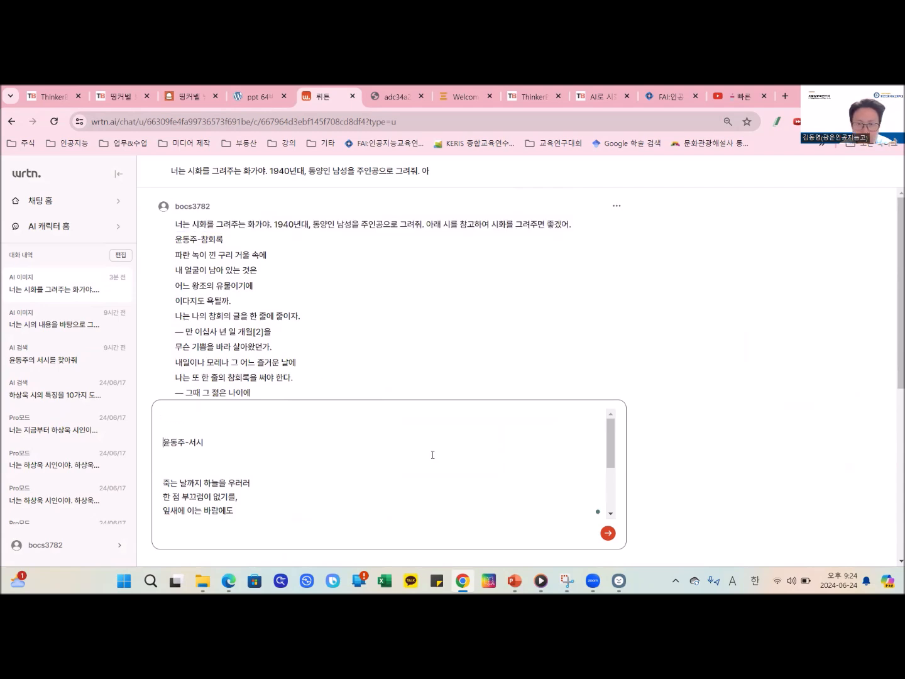
key(ctrl+v)
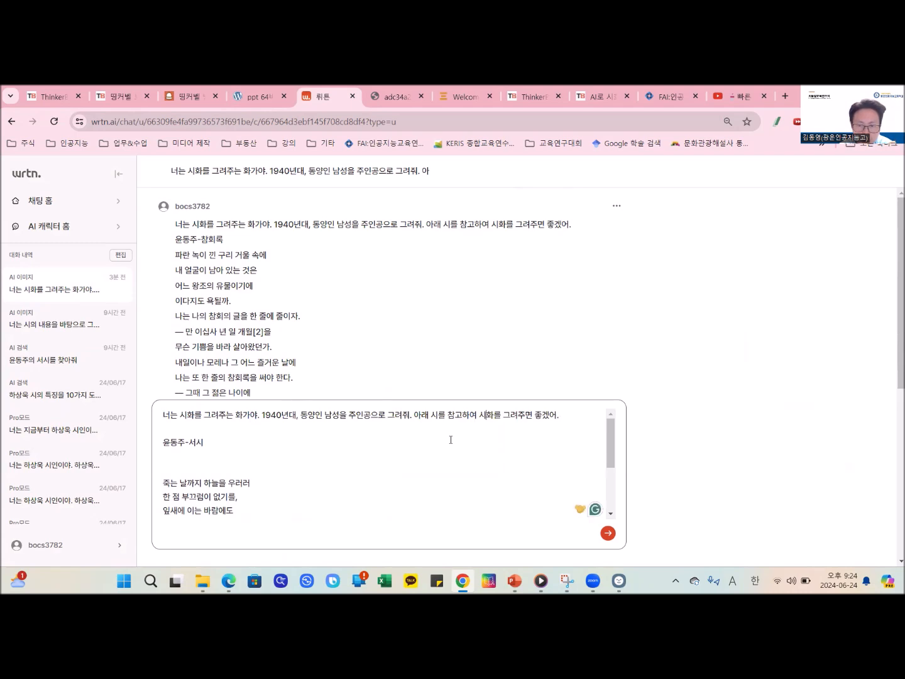
- Insert ", 일러스트 느낌으로" after "주인공으로" in the prompt and generate the image
text(, dlffj)
key(BackSpace)
key(BackSpace)
key(BackSpace)
key(BackSpace)
key(BackSpace)
key(Hangul)
text(ㅇ일러스트 느낌으로)
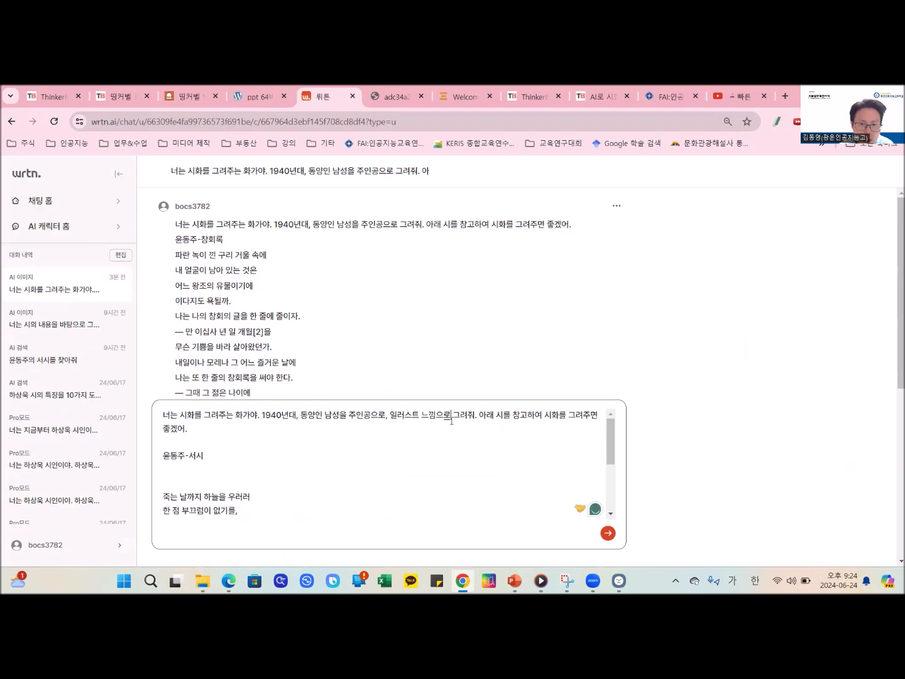
click(611, 536)
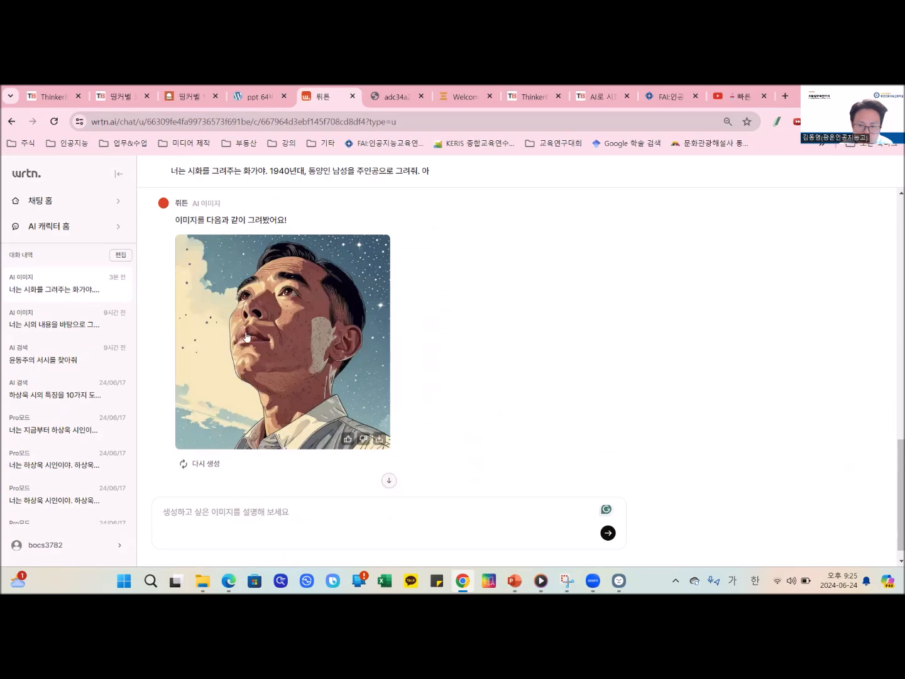
- Copy the entire submitted 서시 prompt, including the poem, and paste it into the prompt box
scroll(431, 369, up, 4)
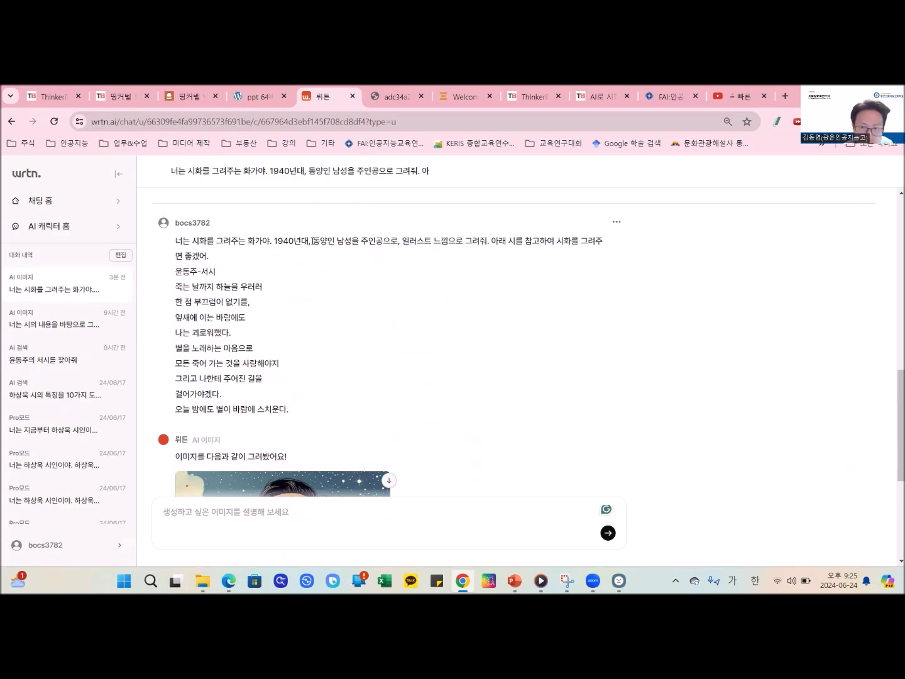
drag(286, 411, 174, 235)
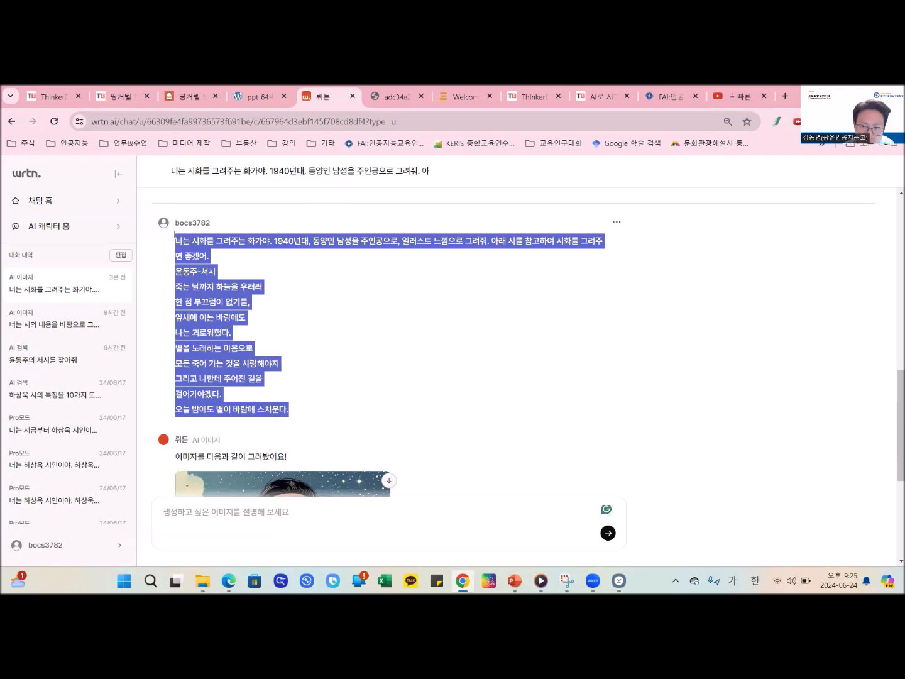
click(309, 516)
text(너는 시화를 그려주는 화가야. 1940년대, 동양인 남성을 주인공으로, 일러스트 느낌으로 그려줘. 아래 시를 참고하여 시화를 그려주면 좋겠어. 윤동주-서시 죽는 날까지 하늘을 우러러 한 점 부끄럼이 없기를, 잎새에 이는 바람에도 나는 괴로워했다. 별을 노래하는 마음으로 모든 죽어 가는 것을 사랑해야지 그리고 나한테 주어진 길을 걸어가야겠다.  오늘 밤에도 별이 바람에 스치운다.)
scroll(343, 383, down, 4)
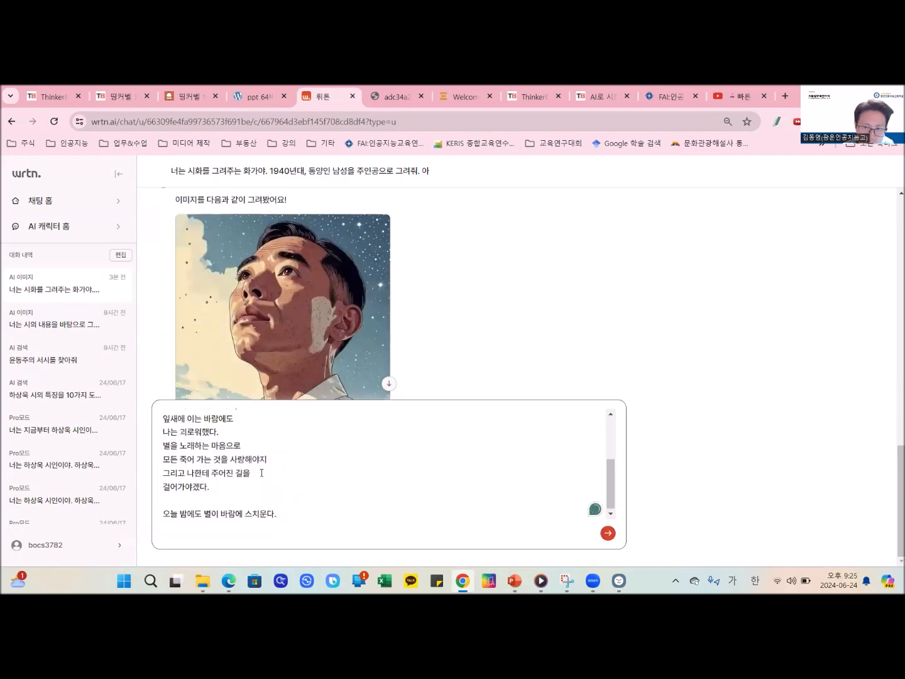
- Insert "20대" before "동양인 남성" in the prompt and generate a new image
scroll(226, 442, up, 5)
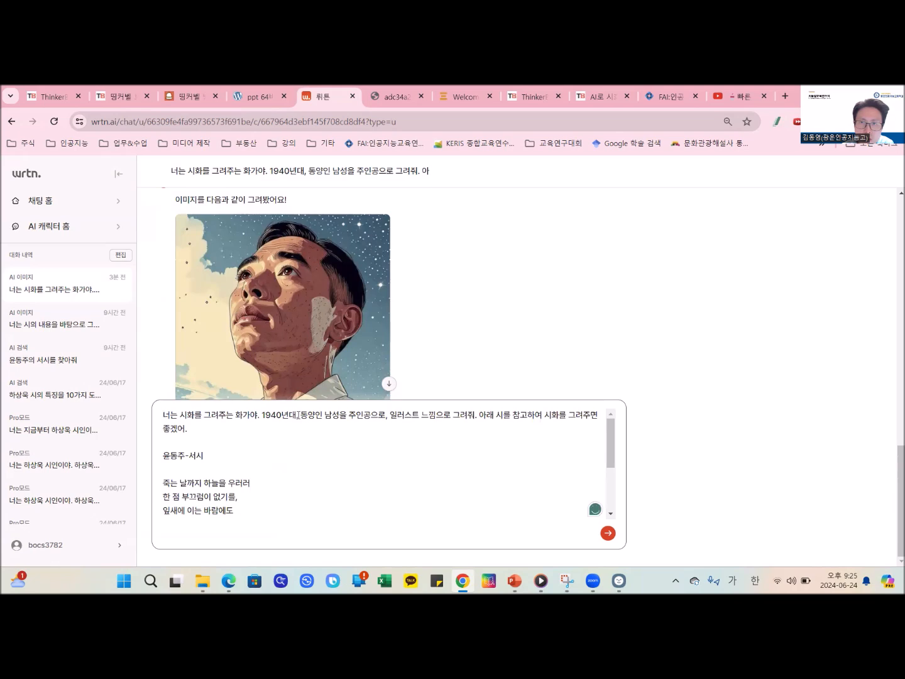
text(20대)
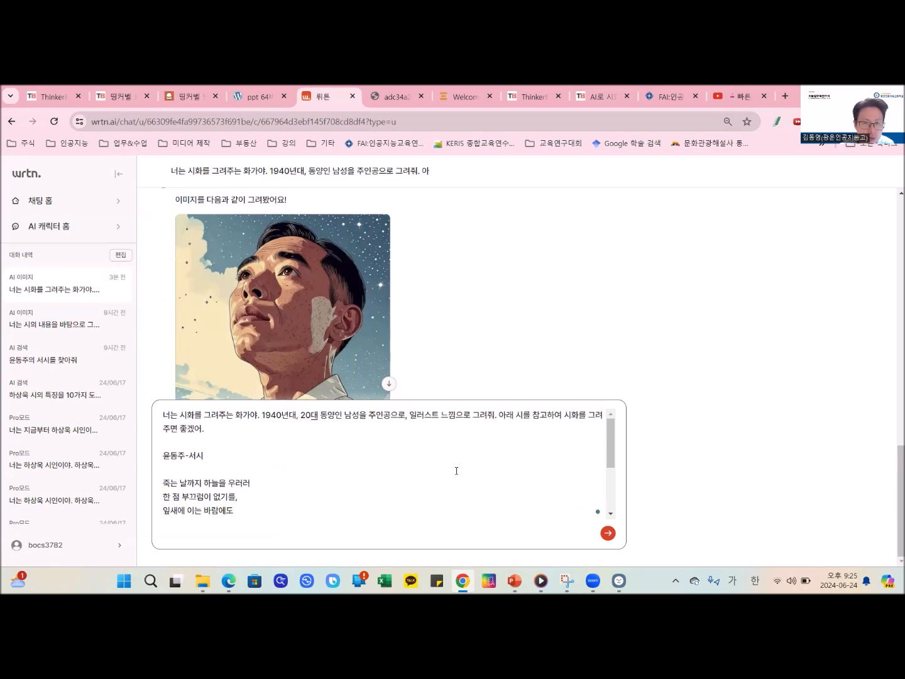
key(Return)
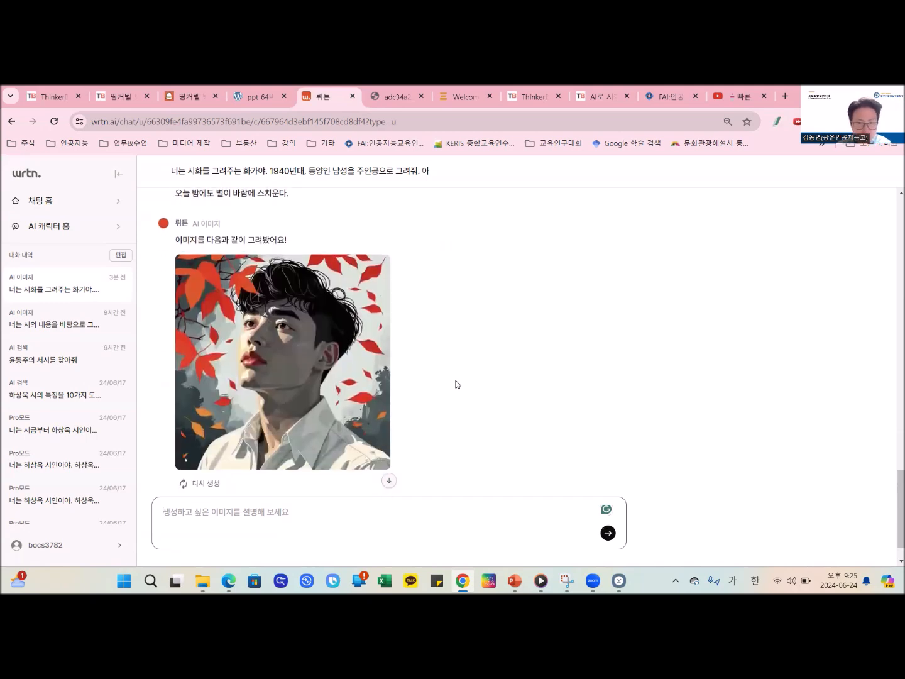
- Copy the whole submitted prompt containing "20대" together with its poem and paste it into the prompt box
scroll(456, 384, up, 4)
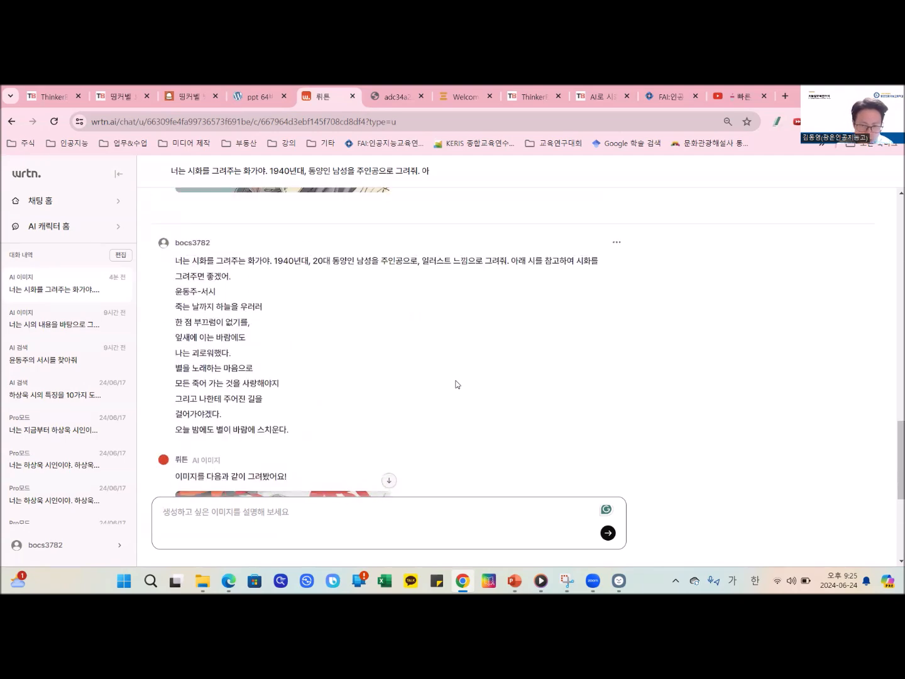
scroll(457, 384, down, 2)
scroll(454, 384, up, 2)
drag(289, 432, 194, 266)
key(ctrl+c)
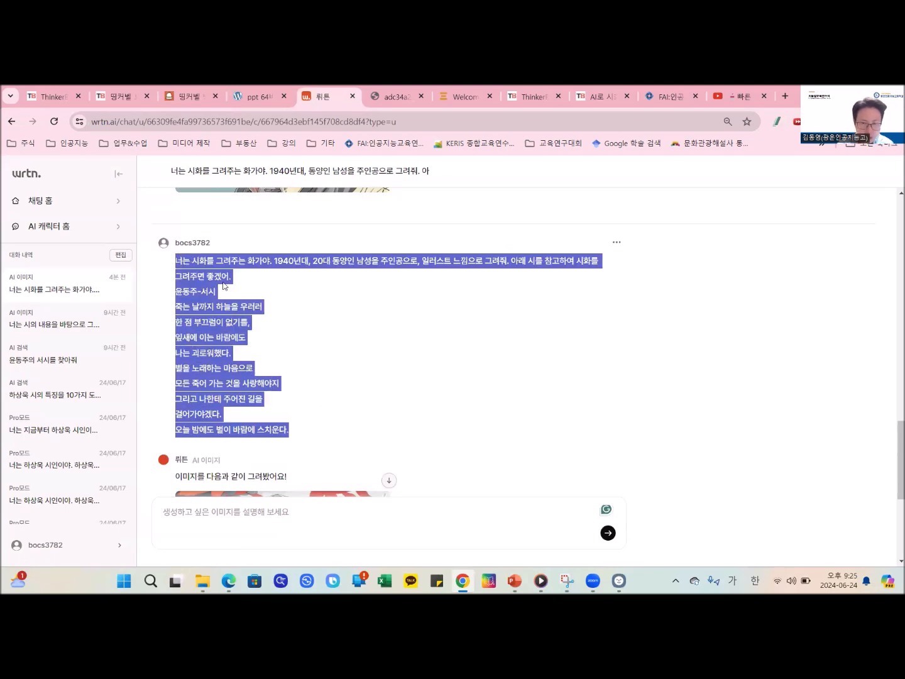
click(301, 529)
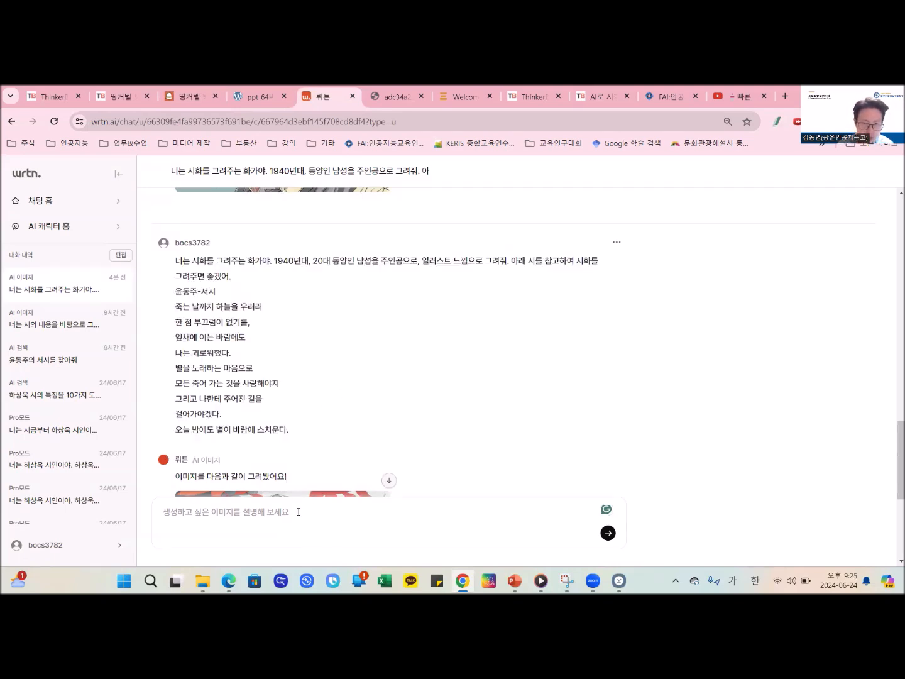
key(ctrl+v)
scroll(308, 496, up, 5)
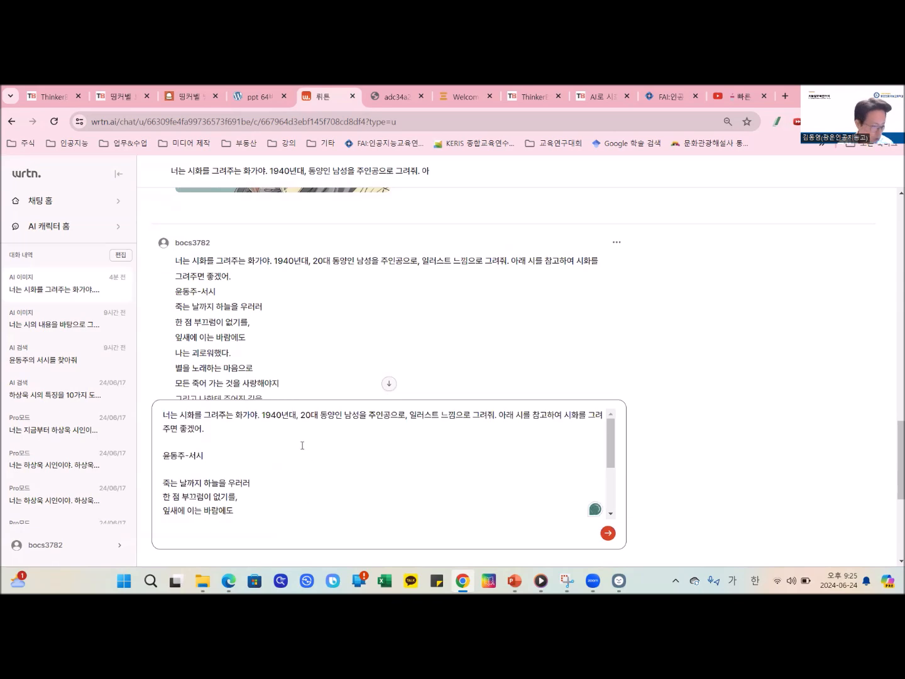
scroll(375, 301, down, 4)
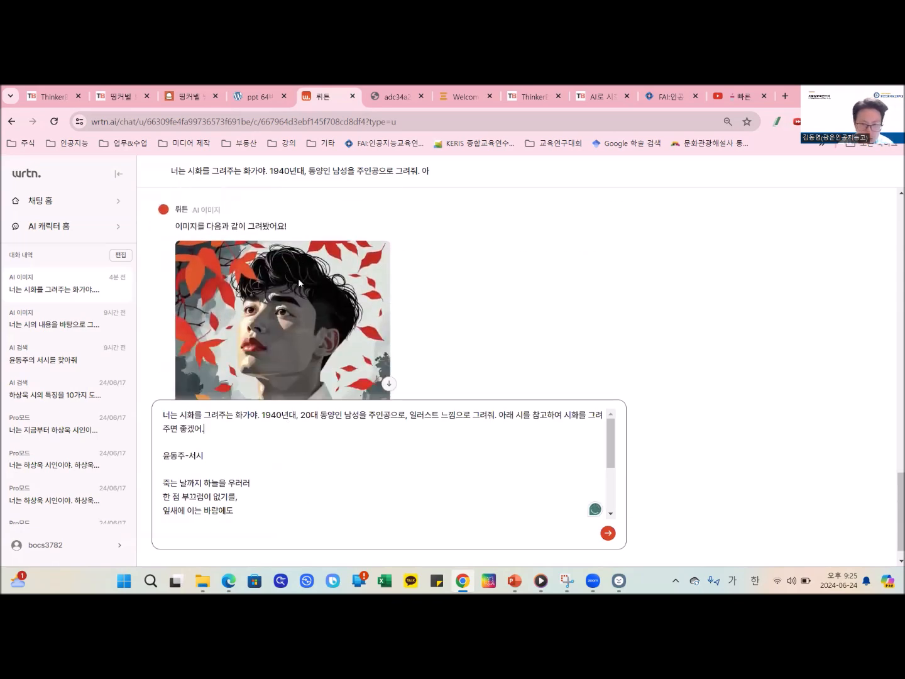
scroll(374, 301, up, 1)
text(이주인공의)
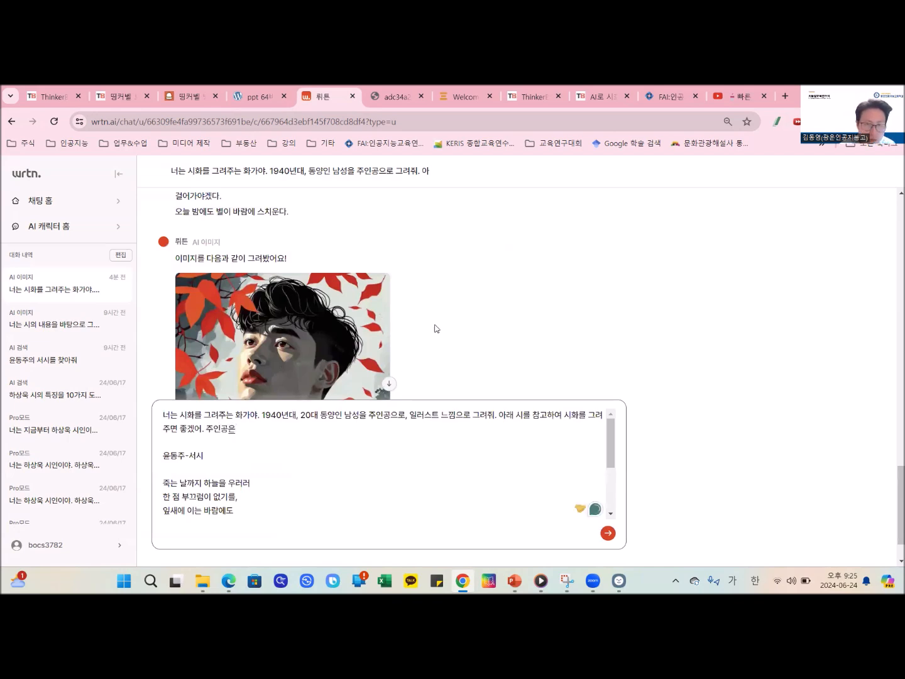
text( 부끄럼)
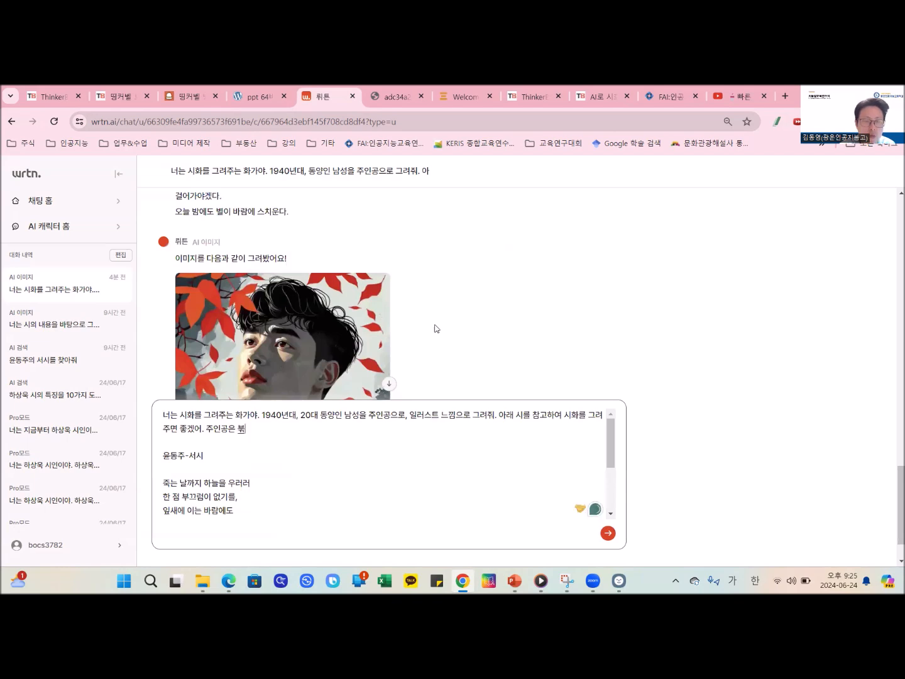
text(움)
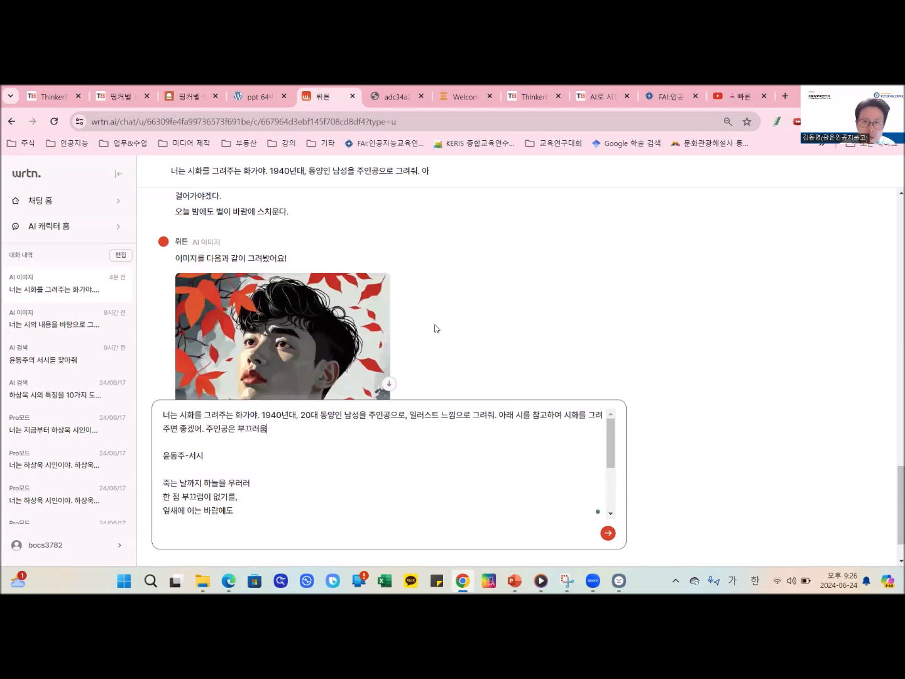
key(BackSpace)
key(BackSpace)
key(BackSpace)
key(BackSpace)
key(BackSpace)
key(BackSpace)
key(BackSpace)
key(BackSpace)
key(BackSpace)
key(BackSpace)
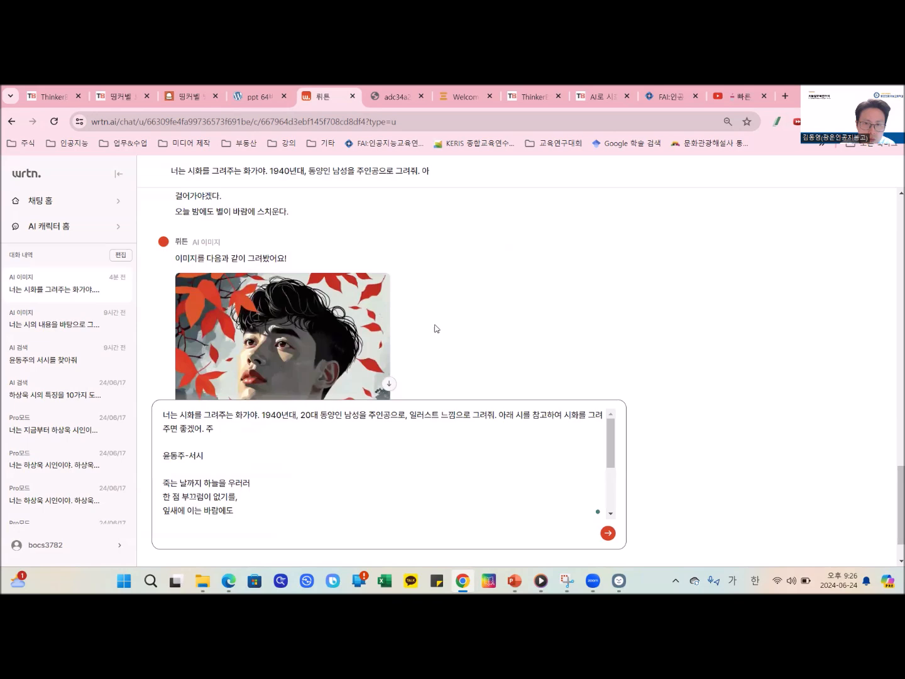
- Add "윤동주 시인은 일제에 대한 저항시를 썼으며, 일제에 적극적으로 저항하지 못하는 자신을 책망하며 여러편의 시를 지었어." to the prompt before the poem
text(본)
text(동주 시인은 일)
text(제에 대한 저항시)
text(를 써)
text(으며)
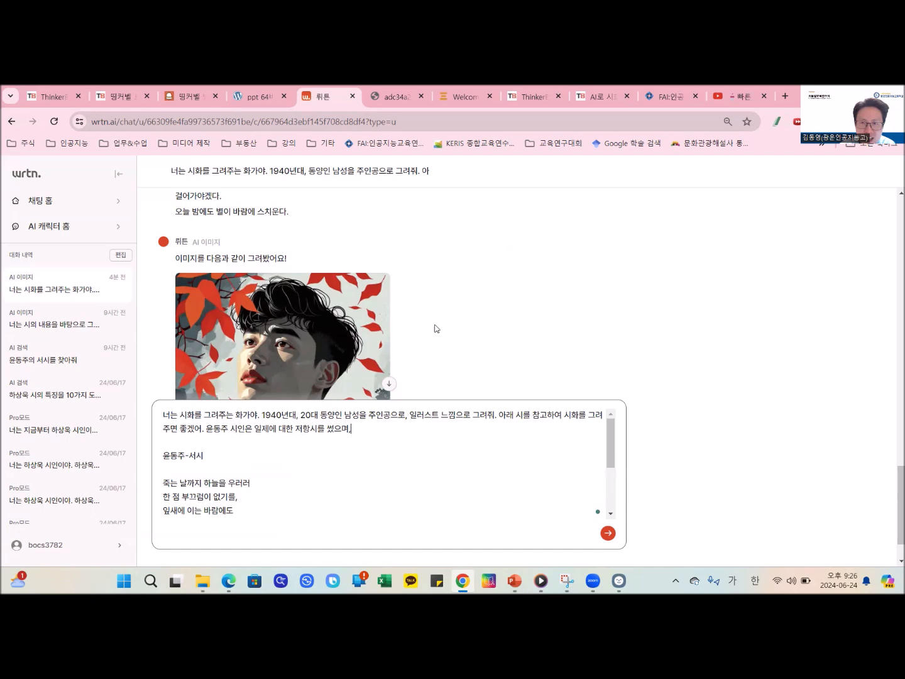
text(, 일제에 제)
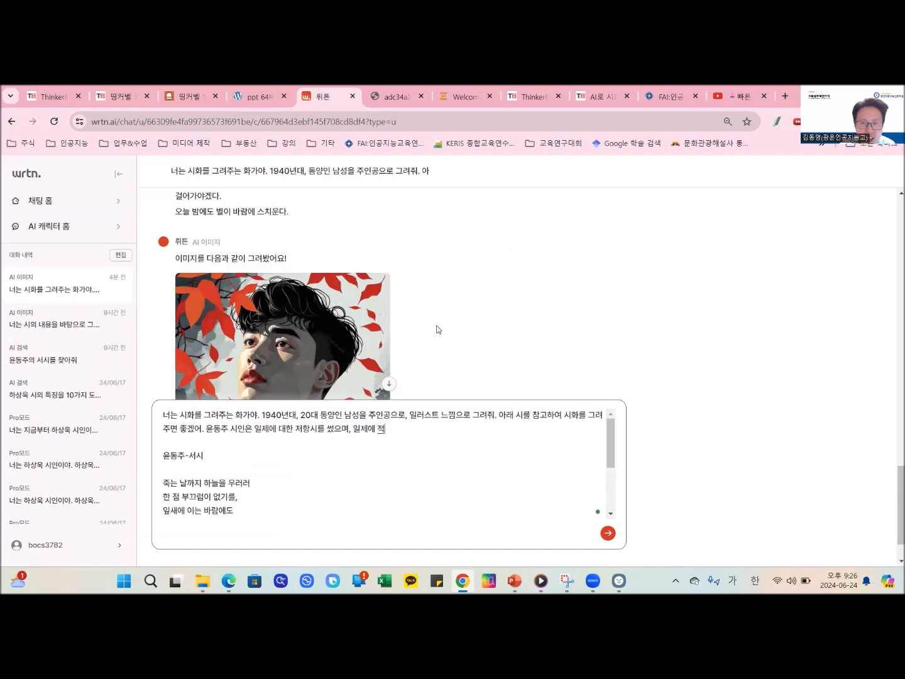
text(극적으로 저항하지 못해)
text(는 자신을 책)
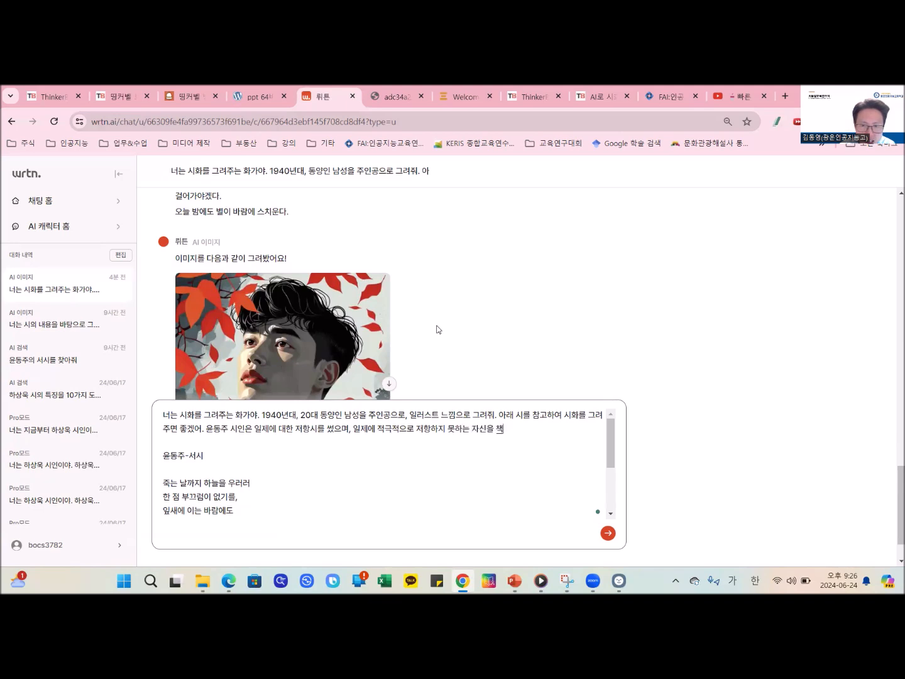
text(매망)
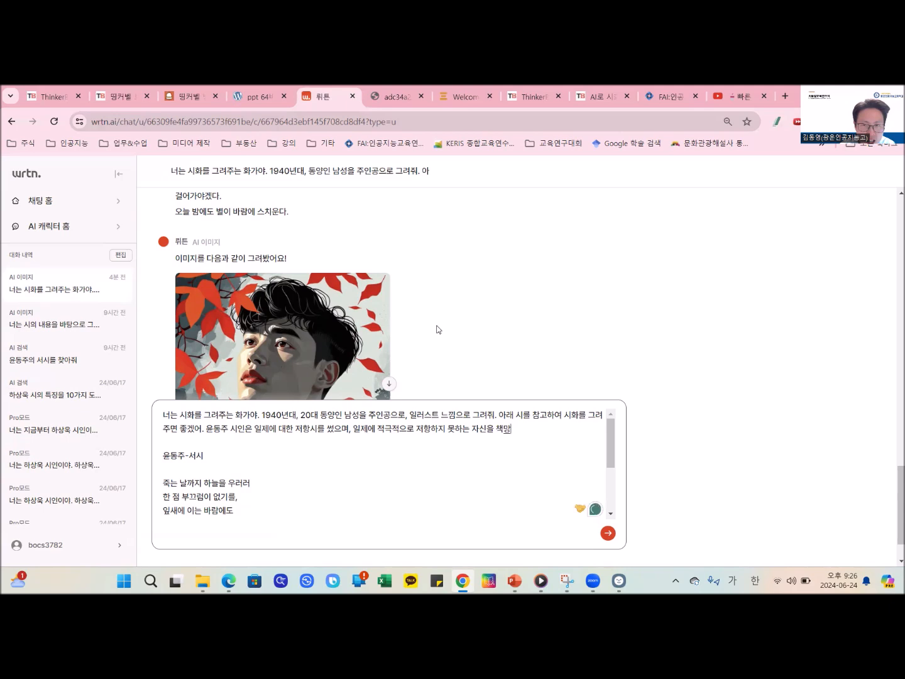
text(하며 여러편의 시를)
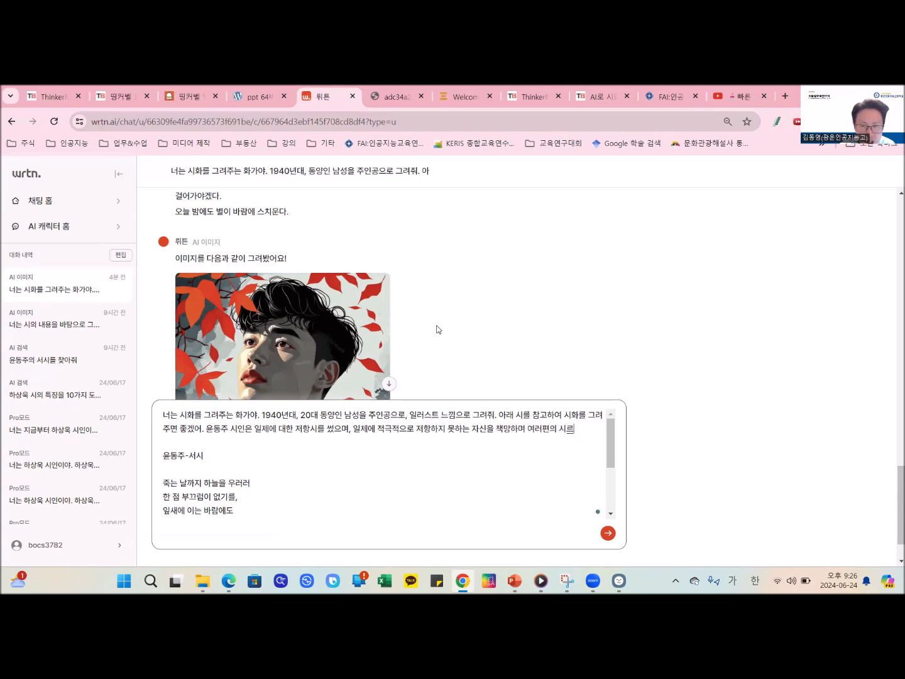
text( 징었어.)
scroll(364, 454, down, 2)
scroll(358, 452, up, 2)
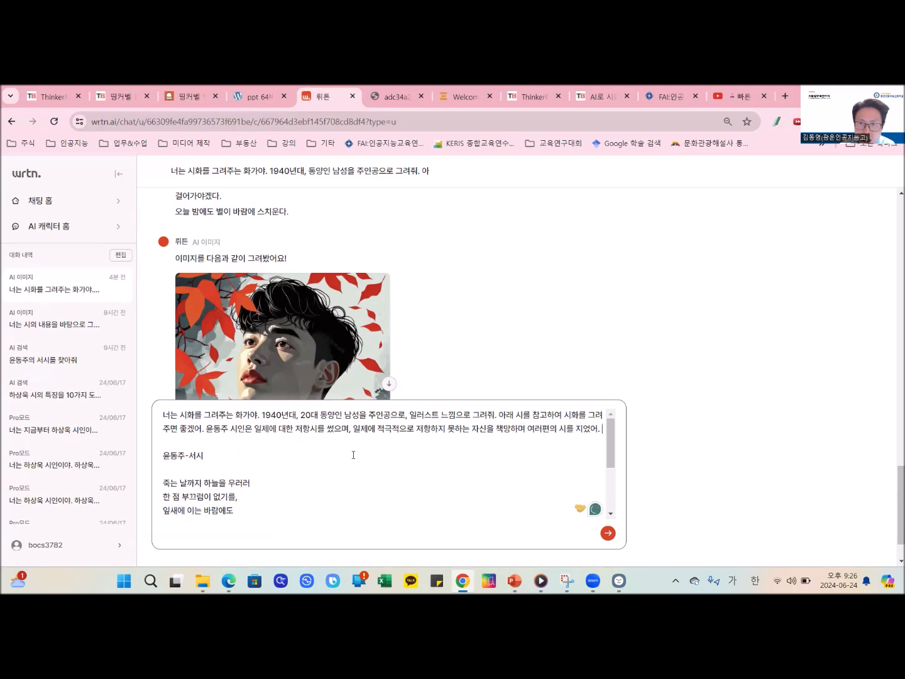
- Append "부끄러움에 초점을 맞춰 시화를 그려줘." to the prompt instructions and generate the image
text(부끄러움이에 초점을)
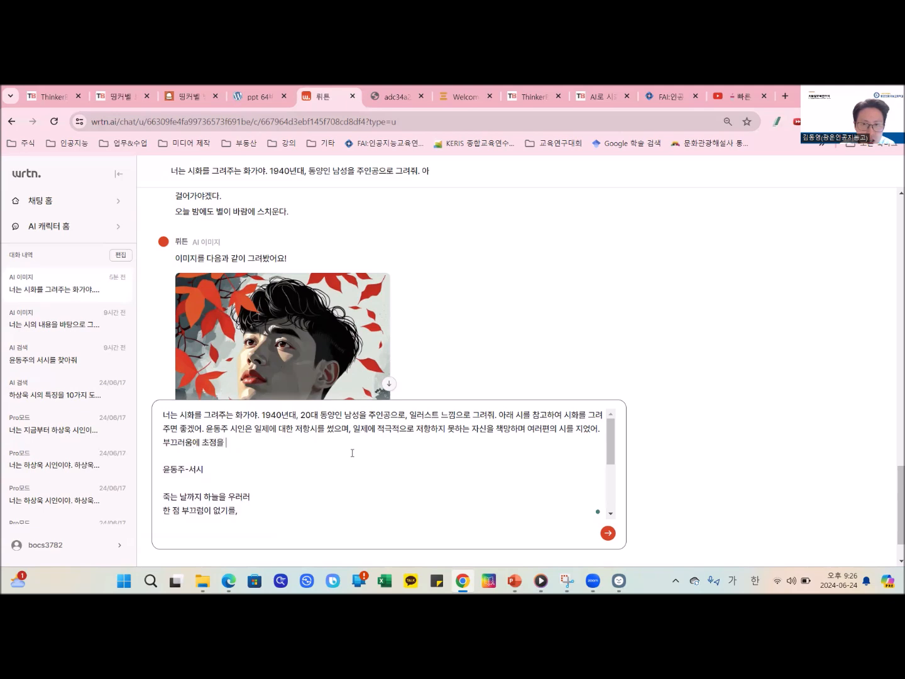
text( 맞춰 시화를 그려줘.)
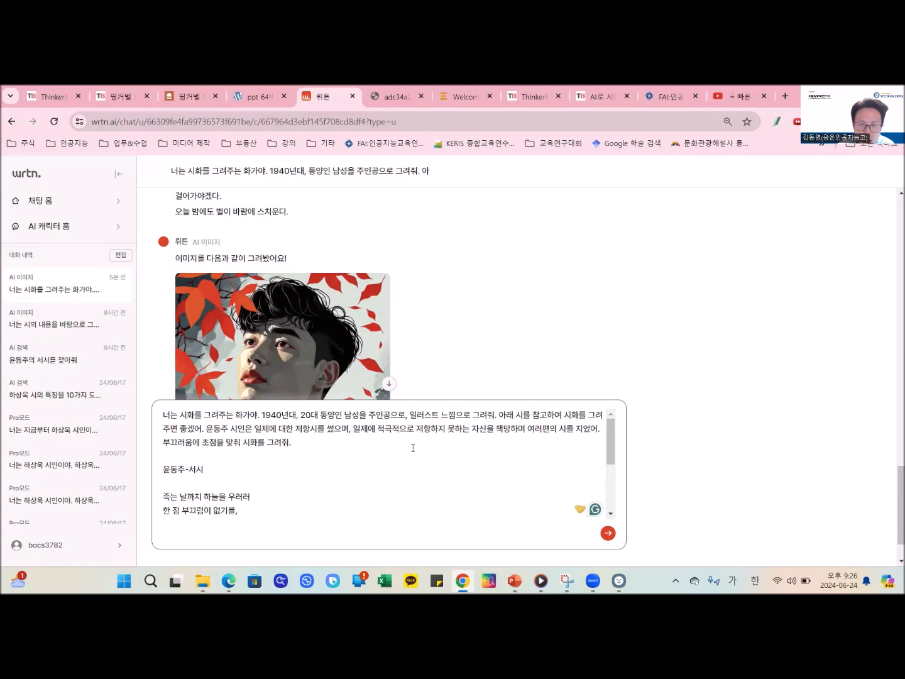
key(Return)
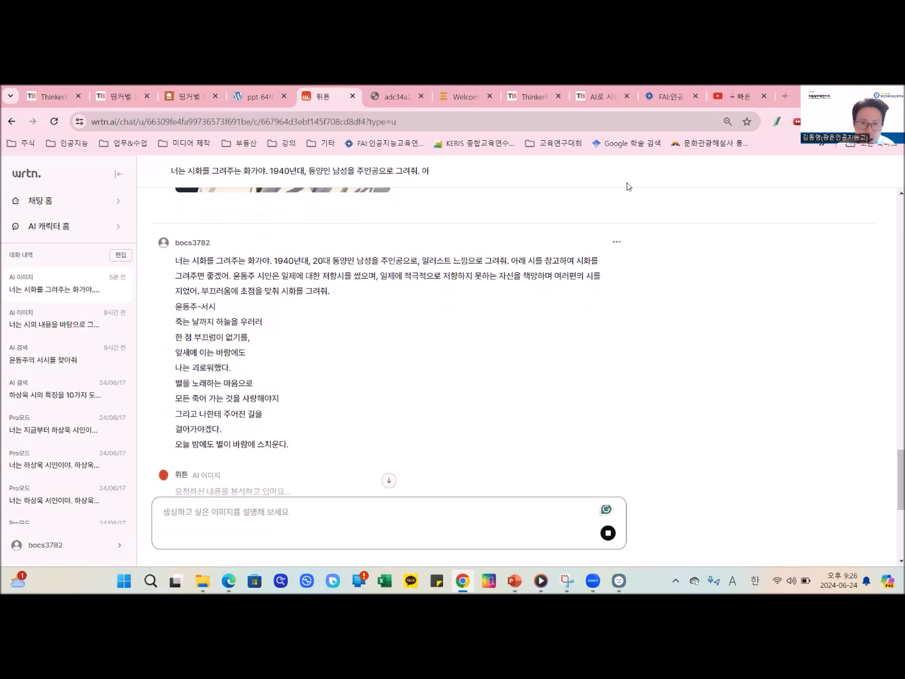
- Review the newly generated 서시 illustration and compare it with the submitted prompt
scroll(428, 317, down, 1)
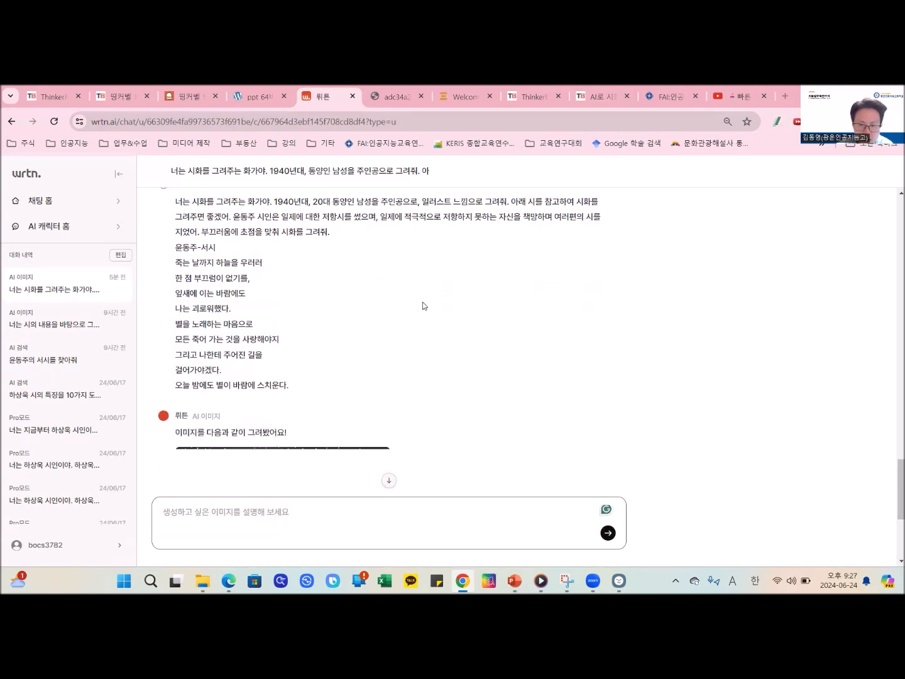
scroll(422, 305, down, 5)
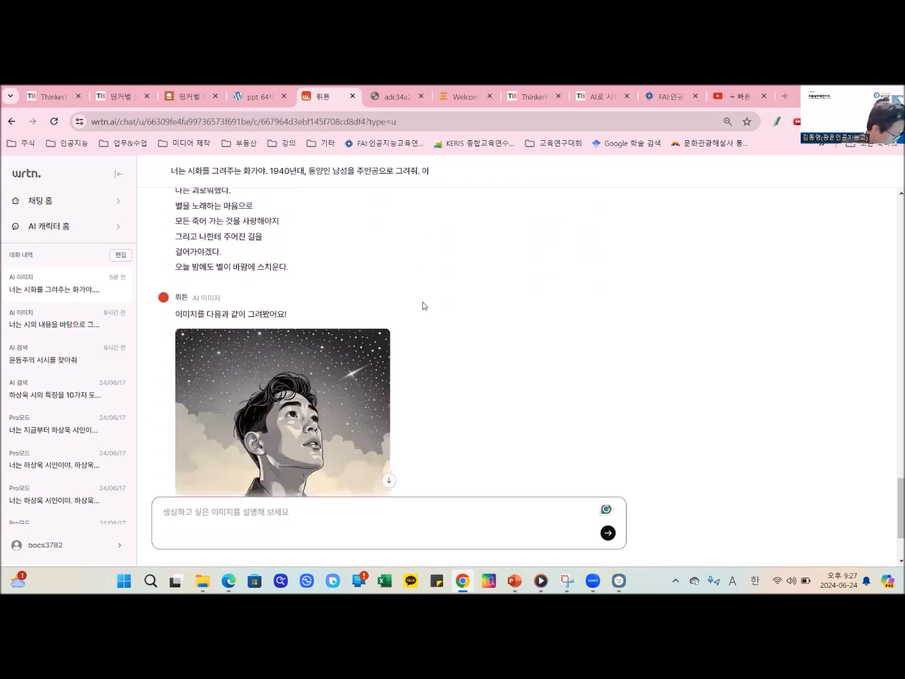
scroll(423, 304, up, 1)
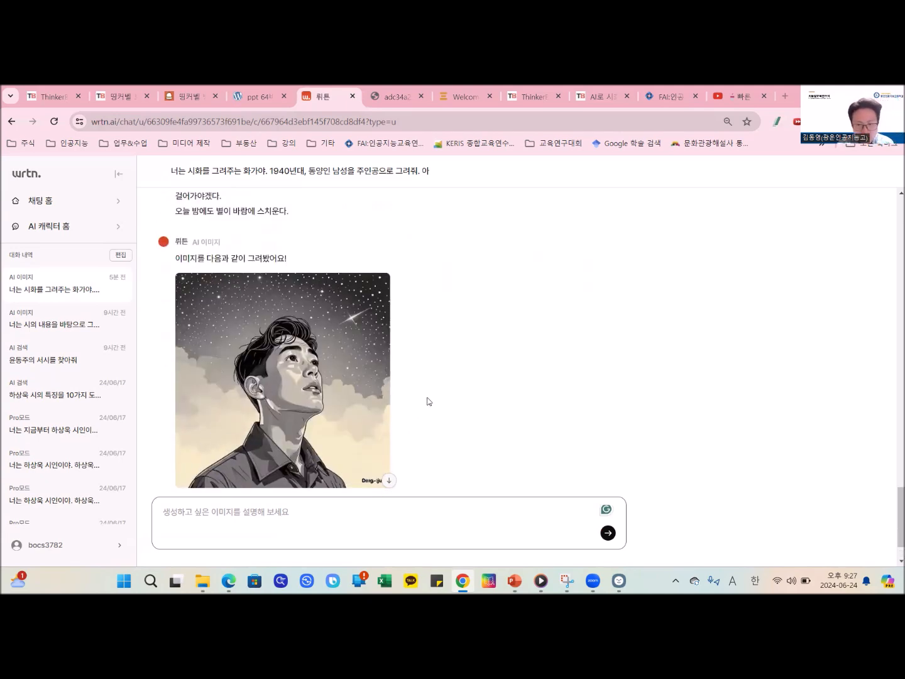
scroll(427, 400, down, 1)
scroll(423, 393, up, 1)
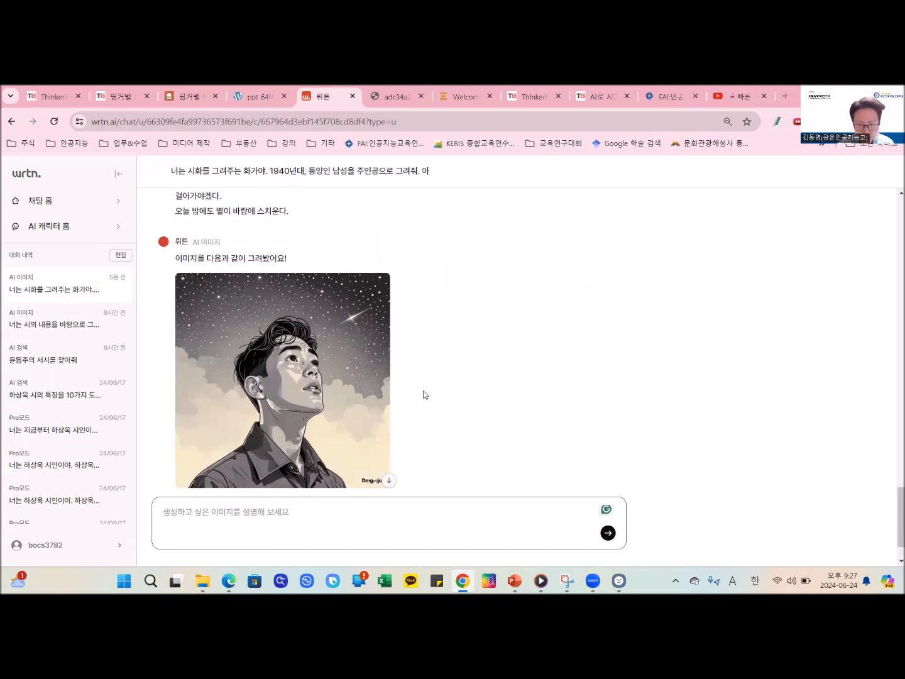
mouse_move(377, 430)
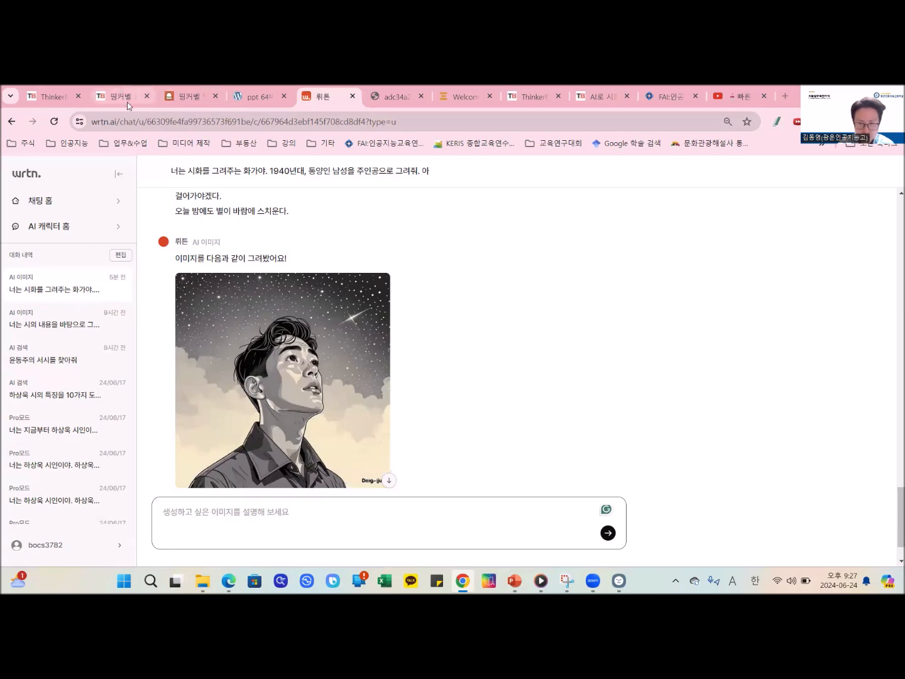
scroll(353, 386, up, 4)
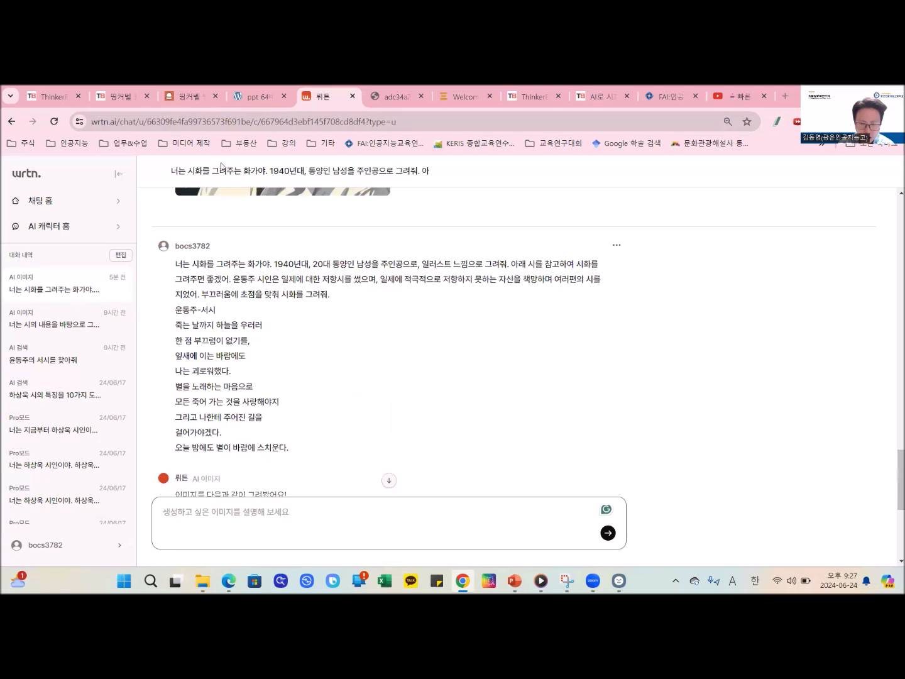
- Switch to the ThinkerBell board AI로 시화와 음악 만들기, view the first post's ink-wash portrait under 시화를 공유해봅시다. enlarged, and close it
click(124, 96)
click(134, 123)
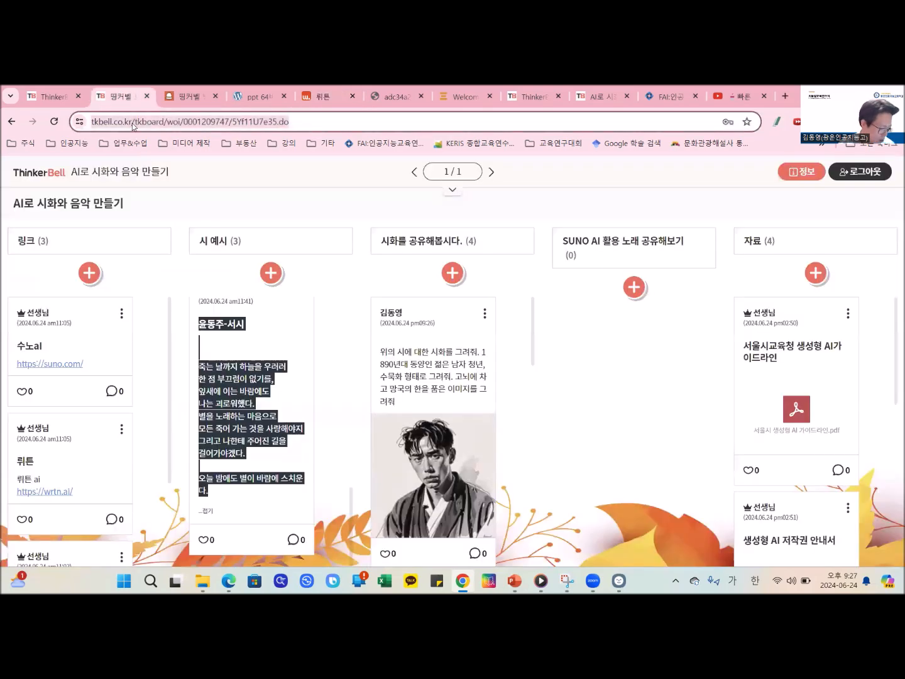
click(870, 352)
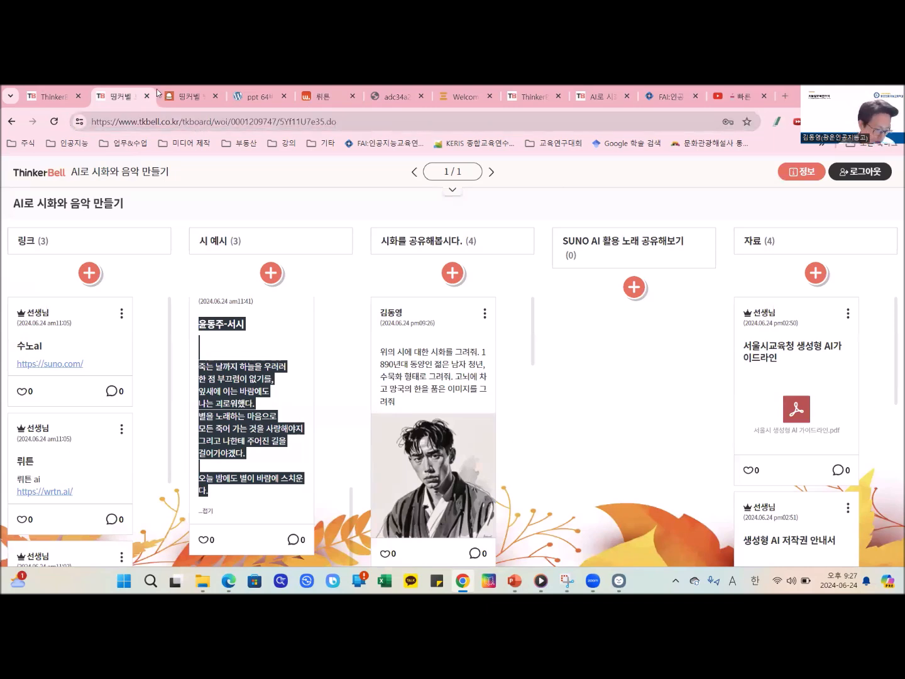
scroll(449, 340, down, 3)
scroll(455, 350, down, 2)
scroll(456, 354, up, 4)
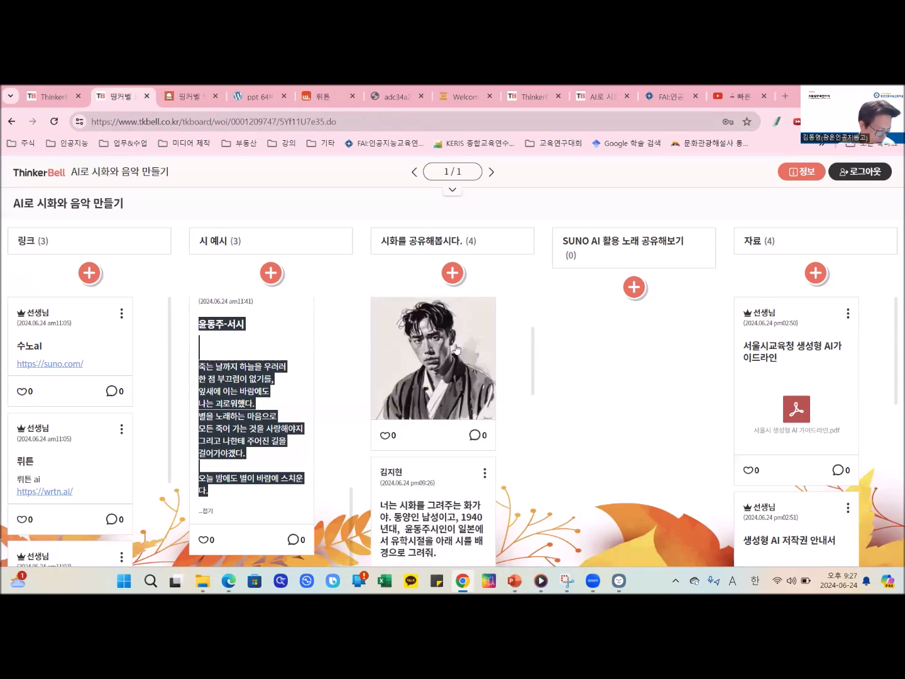
scroll(460, 372, down, 2)
scroll(465, 383, up, 2)
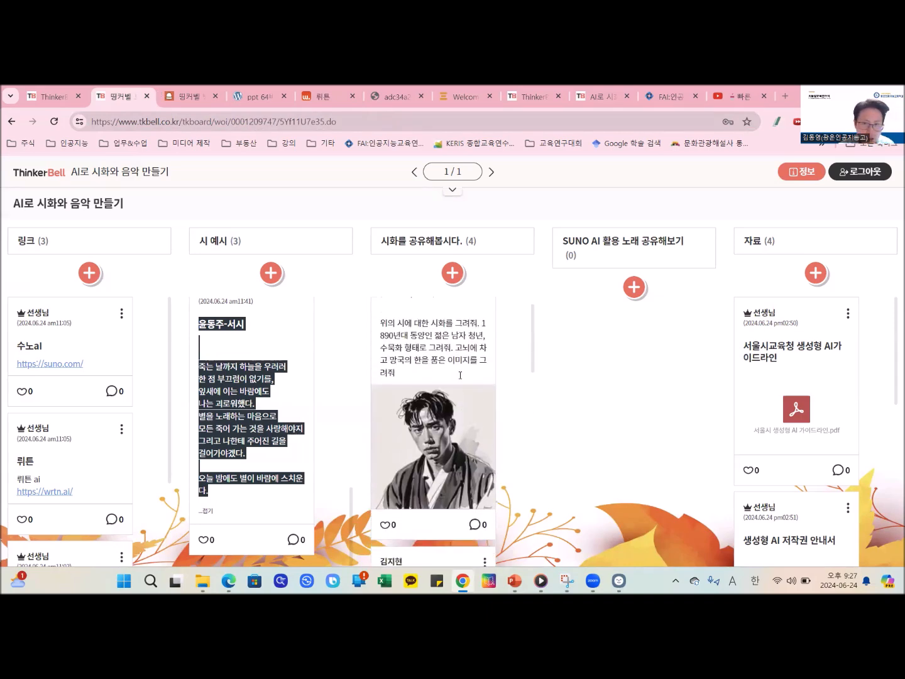
scroll(477, 402, down, 2)
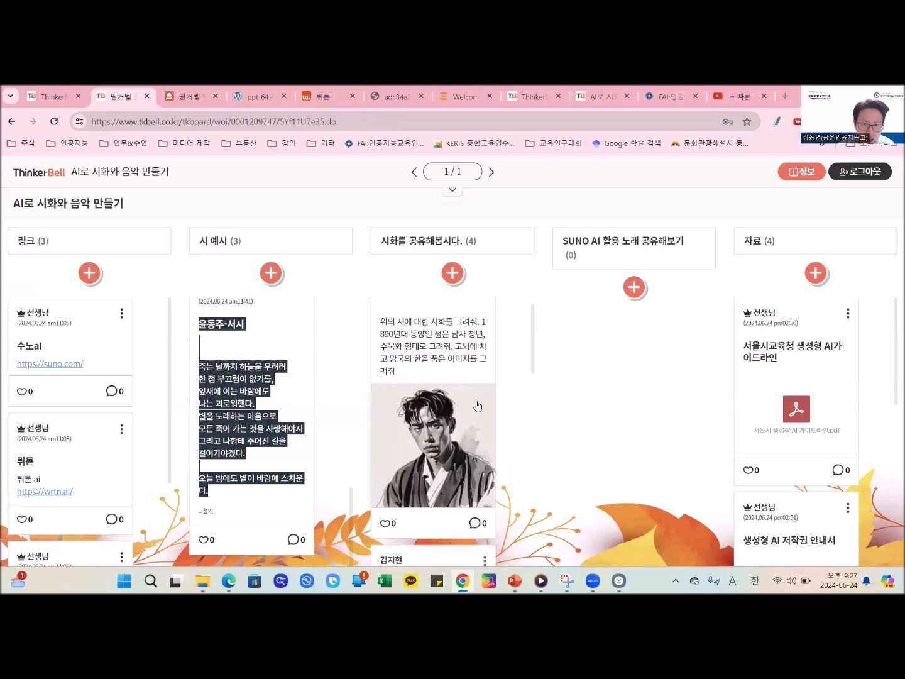
click(475, 400)
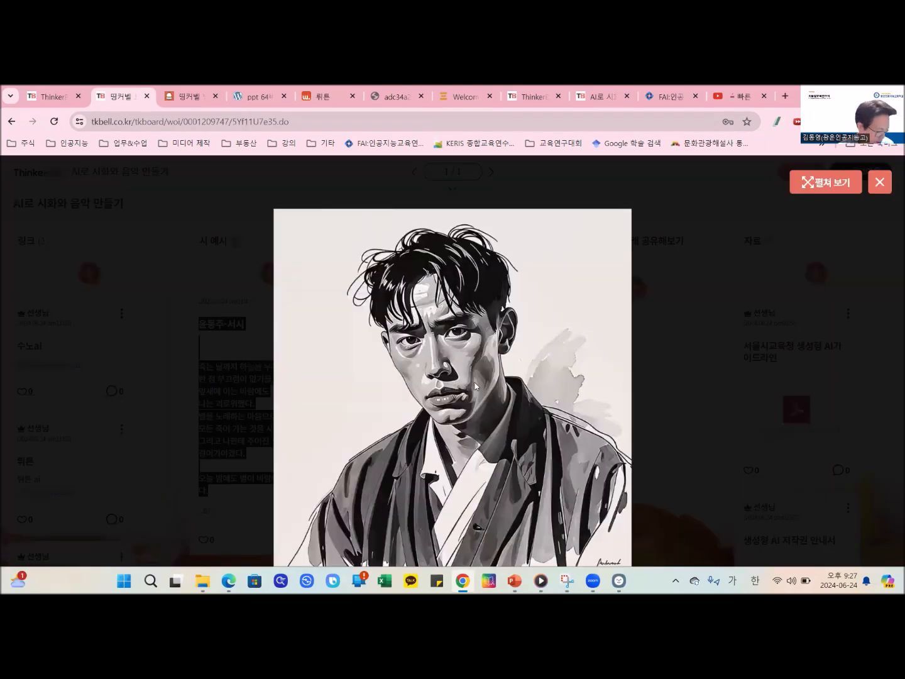
click(879, 181)
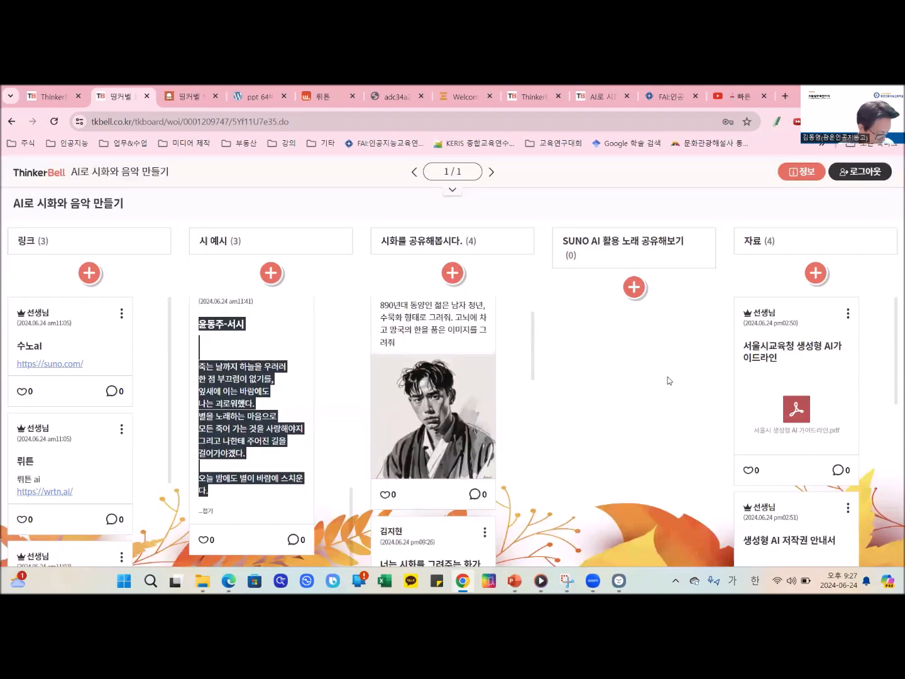
- View the enlarged image of the shared post about 윤동주's study years in Japan, and close it
scroll(468, 430, up, 2)
scroll(431, 457, down, 2)
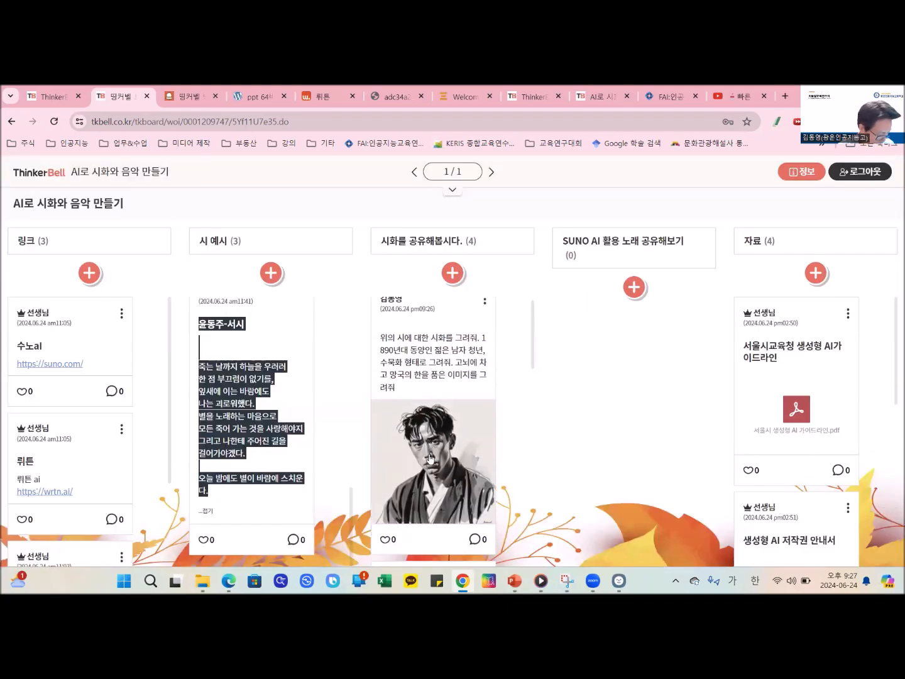
scroll(431, 457, down, 3)
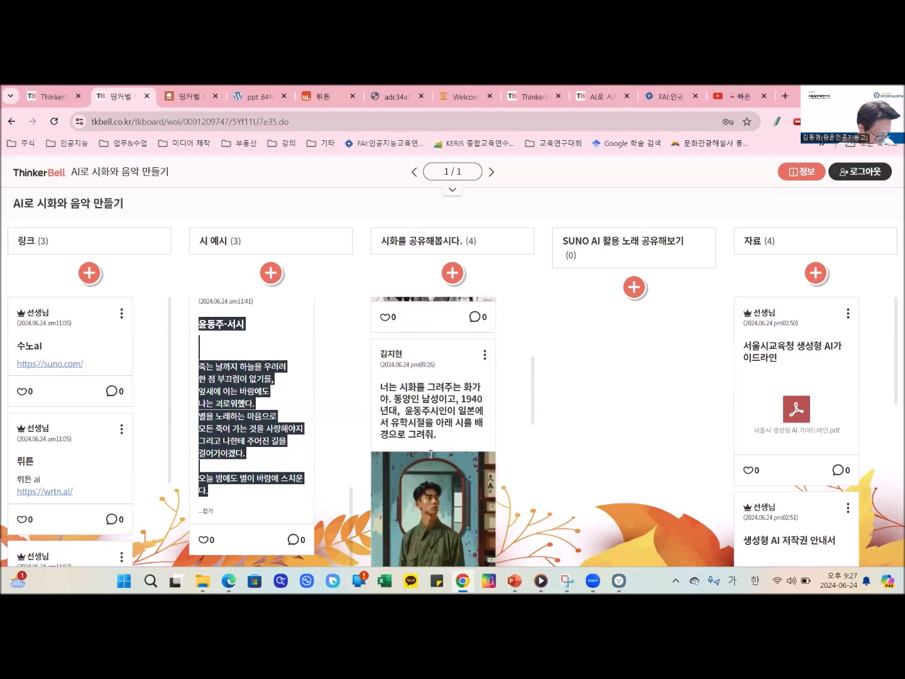
scroll(431, 457, down, 1)
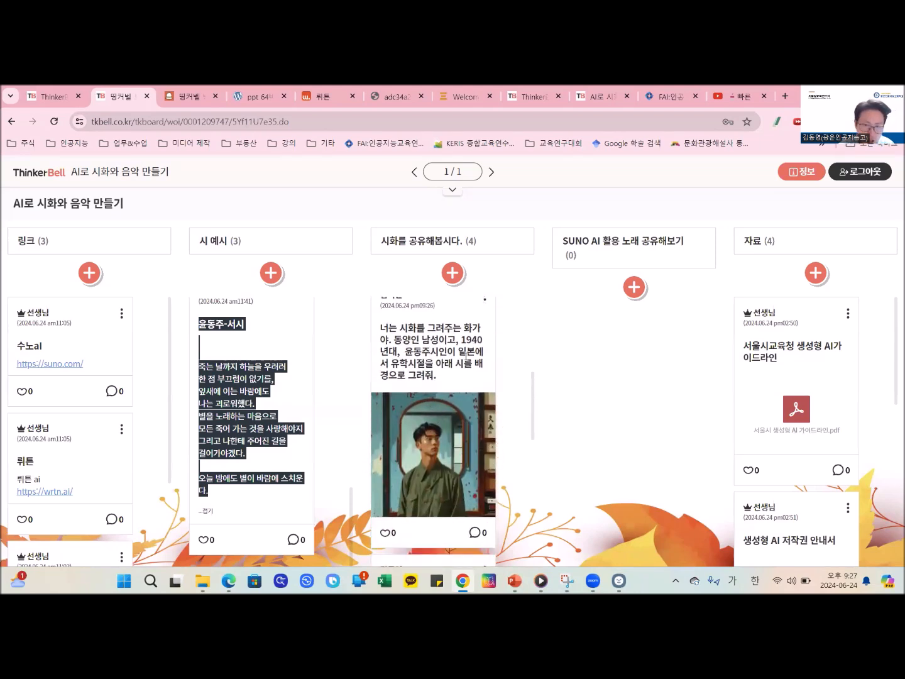
scroll(465, 421, down, 2)
click(459, 384)
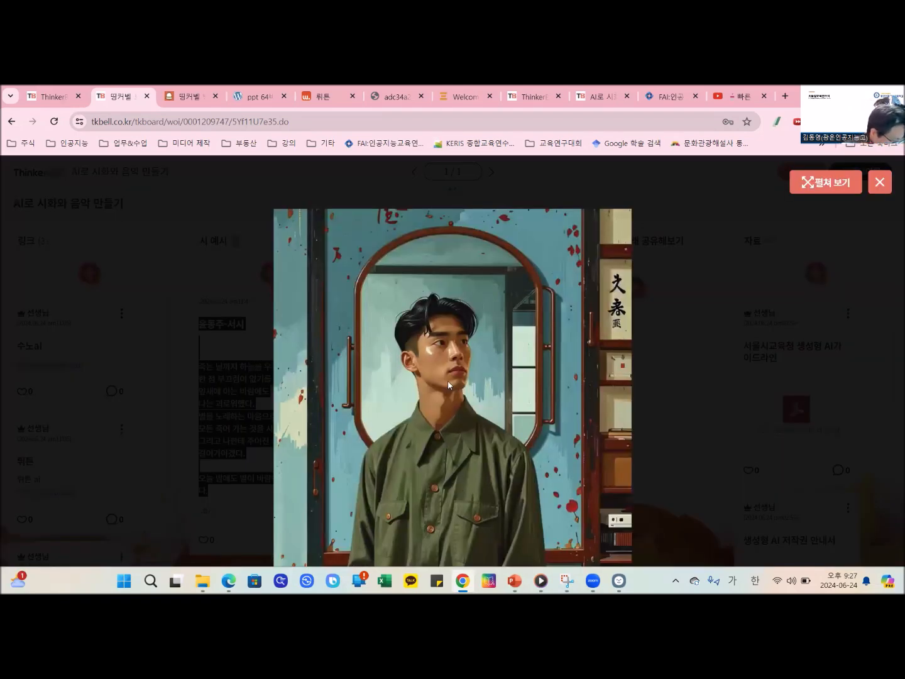
click(879, 182)
- Examine the prompts and images of the remaining posts under 시화를 공유해봅시다., returning to the first post
scroll(414, 440, up, 3)
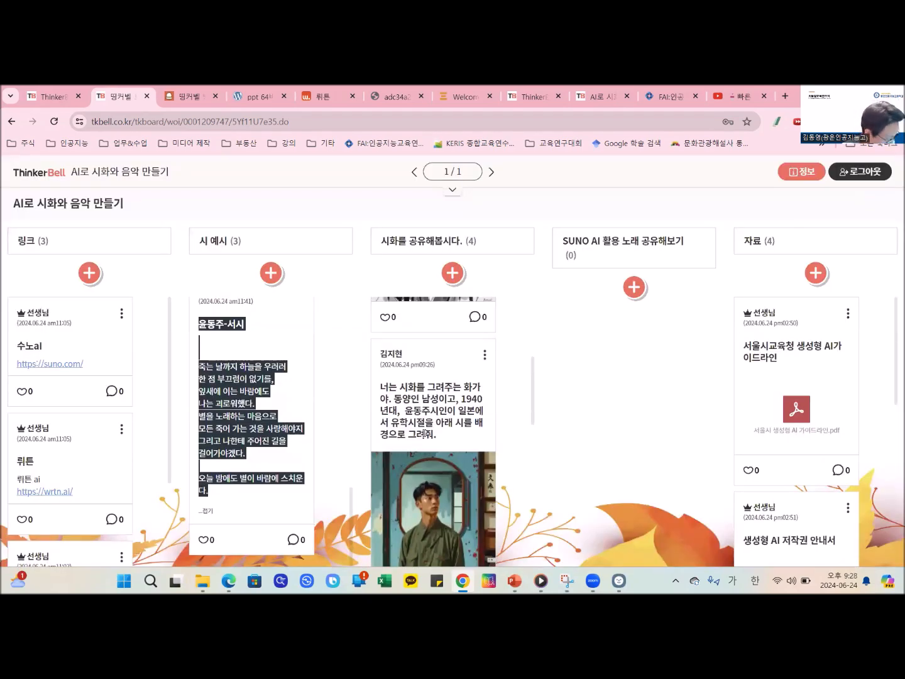
scroll(432, 433, down, 5)
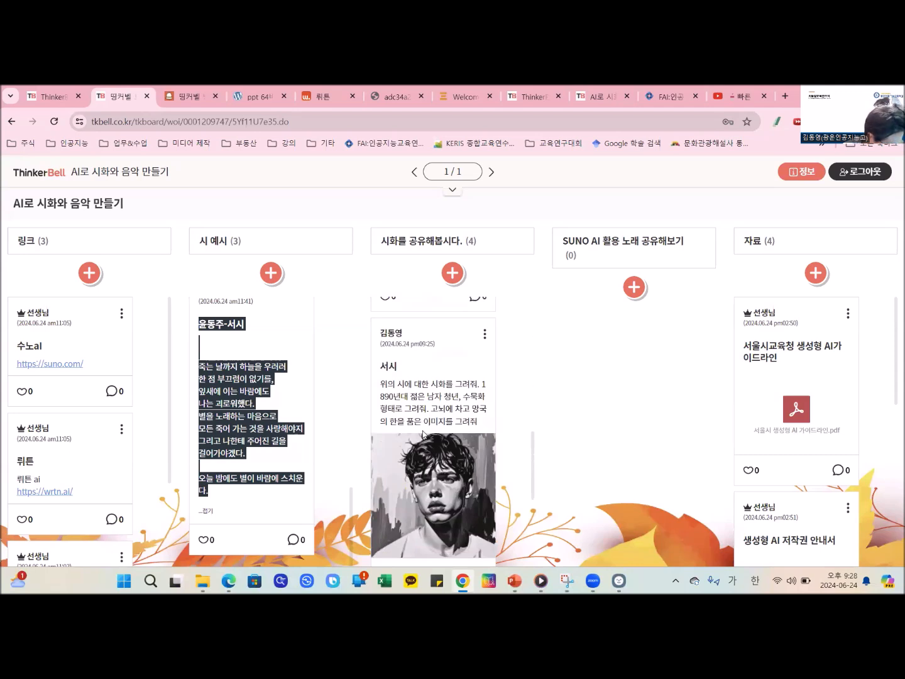
scroll(423, 433, down, 2)
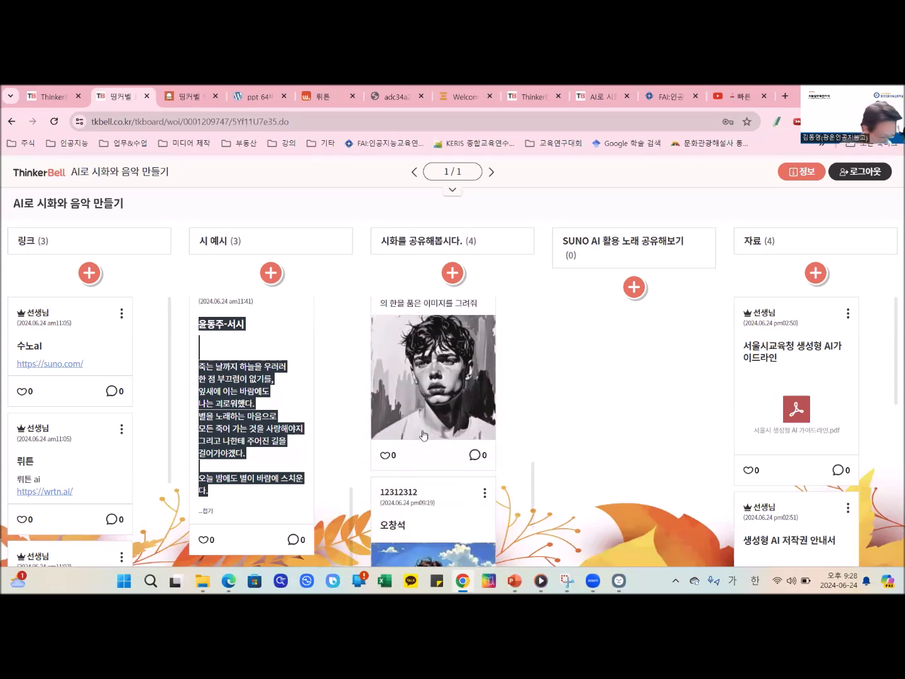
scroll(424, 435, up, 1)
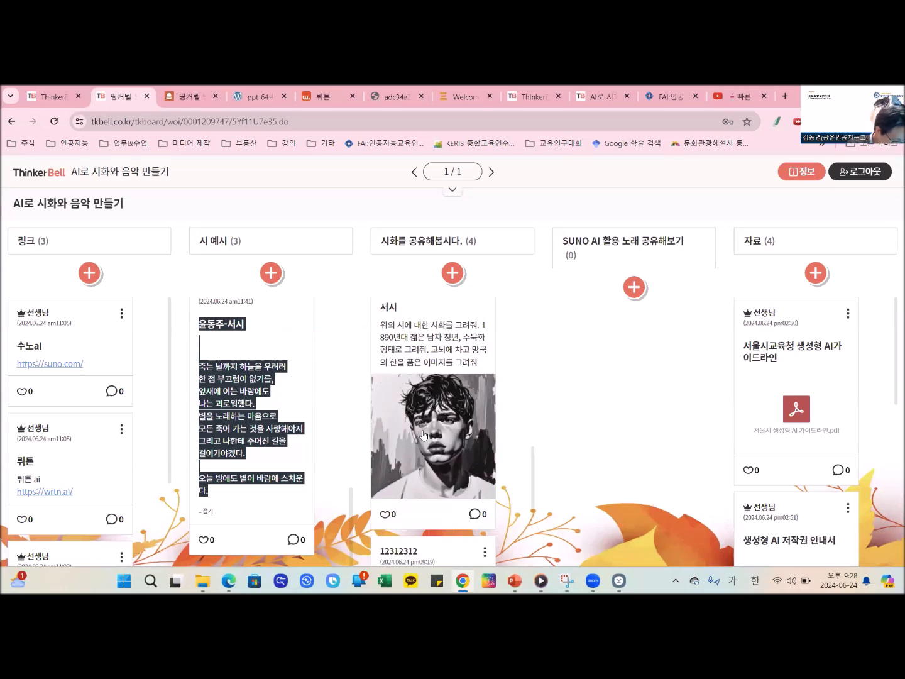
scroll(423, 433, up, 5)
scroll(423, 433, up, 1)
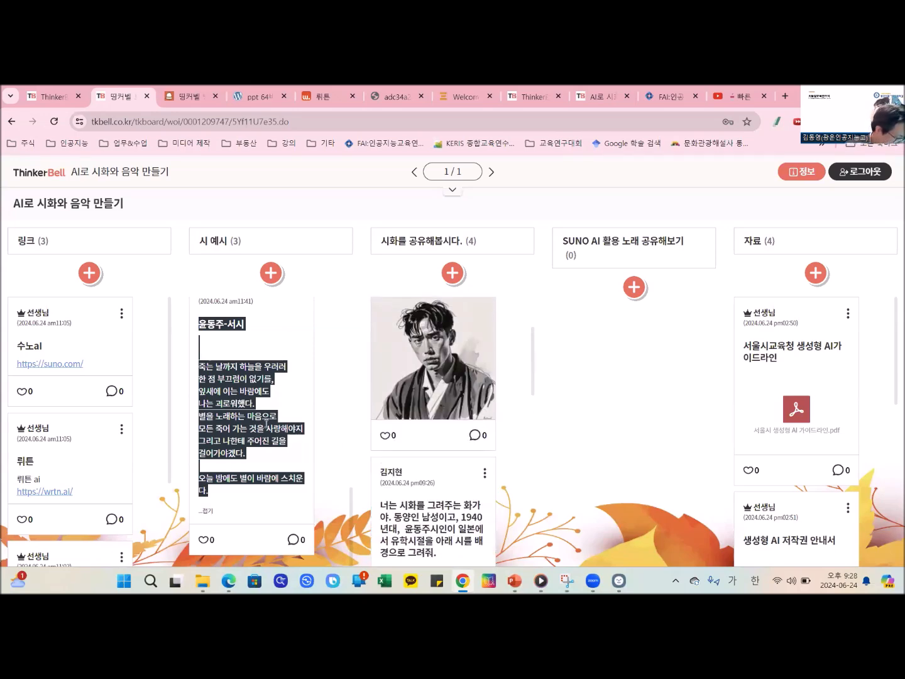
scroll(457, 403, up, 1)
scroll(457, 403, up, 2)
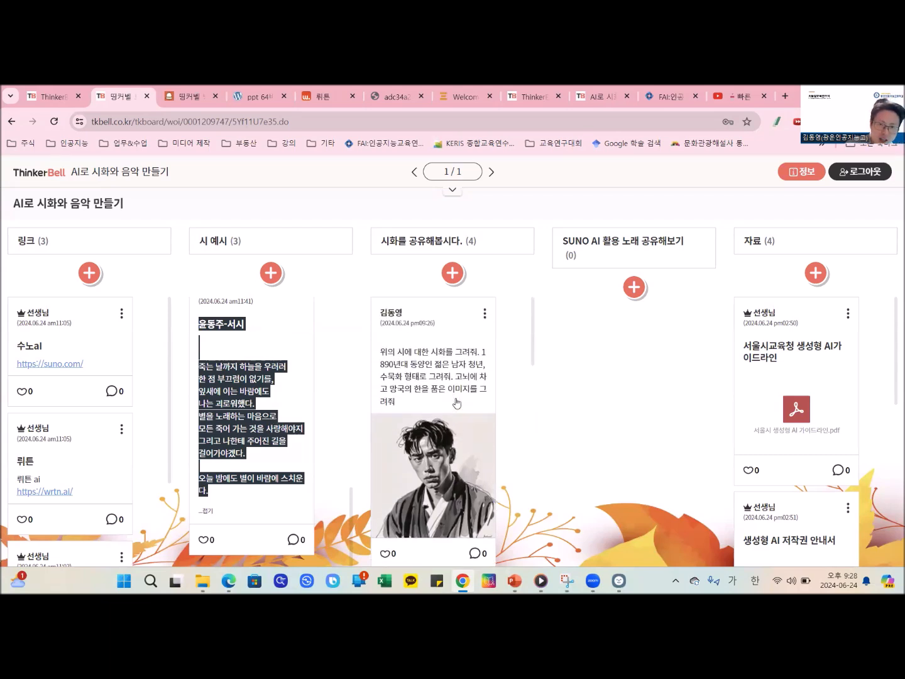
scroll(457, 403, down, 2)
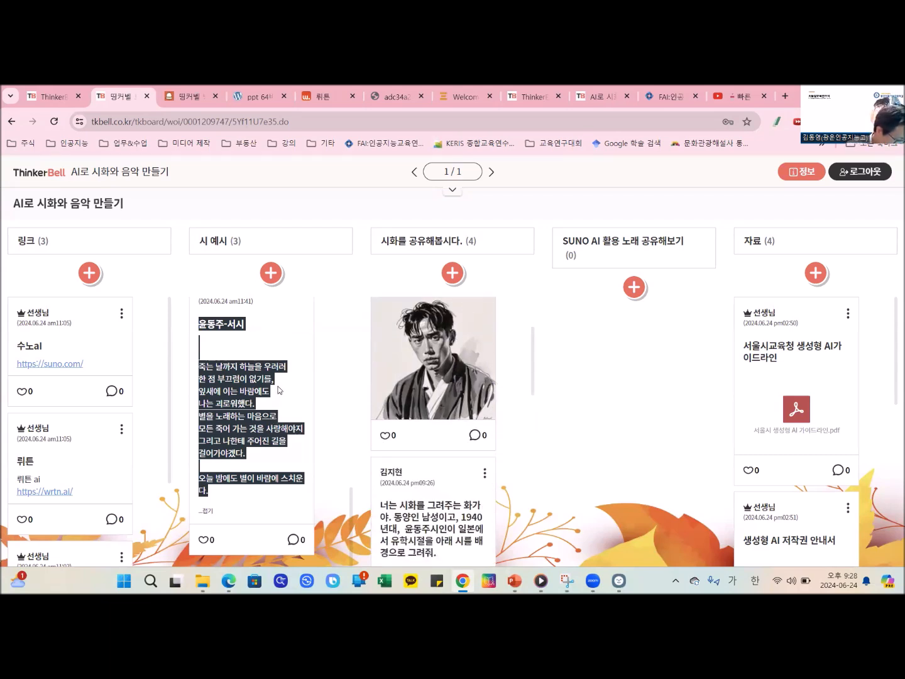
click(280, 389)
scroll(431, 418, down, 2)
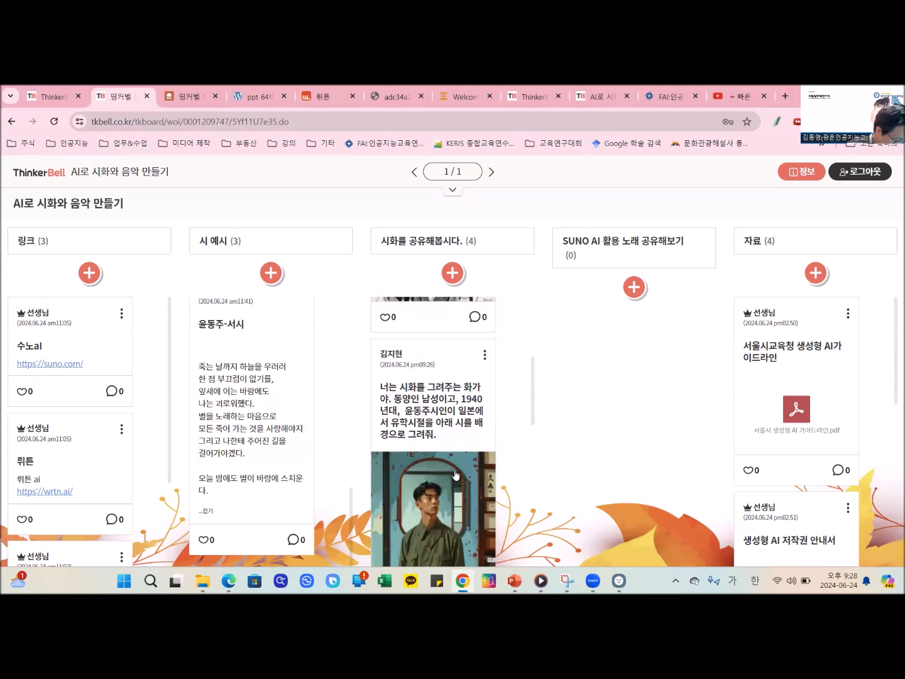
scroll(436, 509, down, 1)
scroll(435, 505, up, 5)
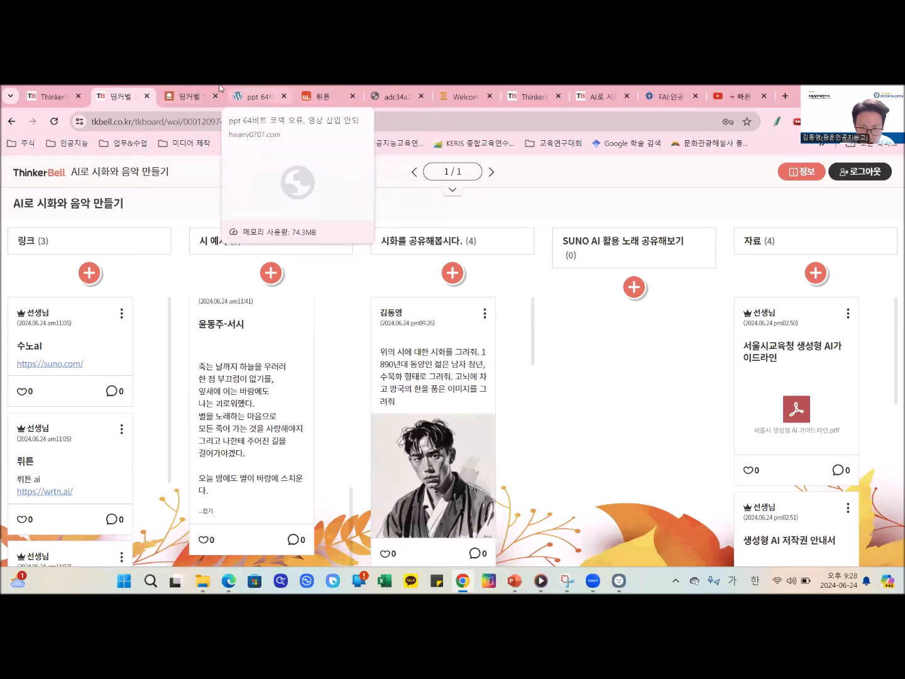
- Switch to the wrtn chat, open the download version of the starry-sky 서시 illustration, and save it as a PNG under its suggested name
click(330, 88)
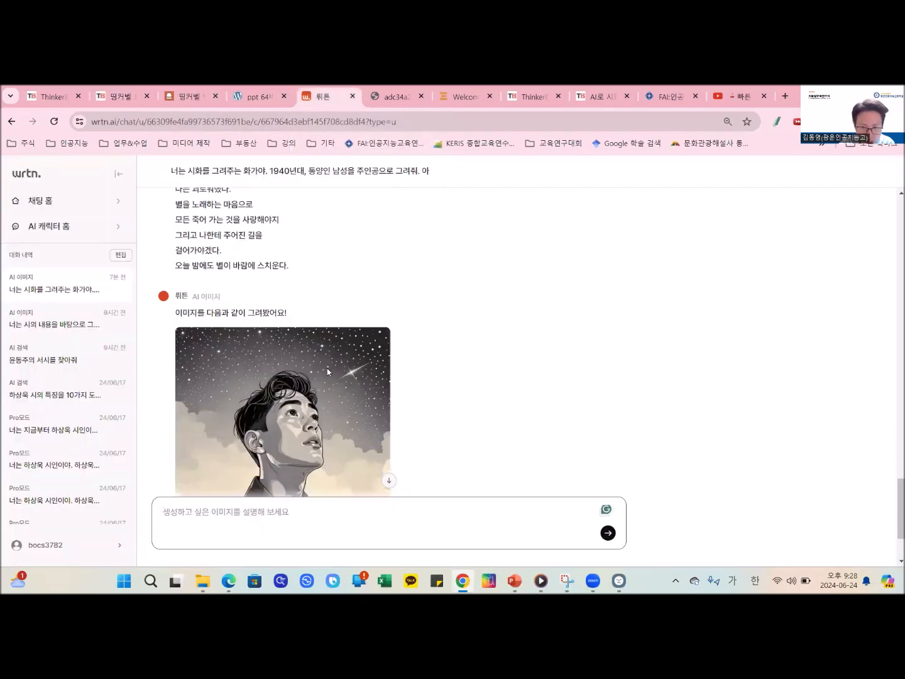
scroll(325, 368, up, 2)
scroll(325, 369, down, 2)
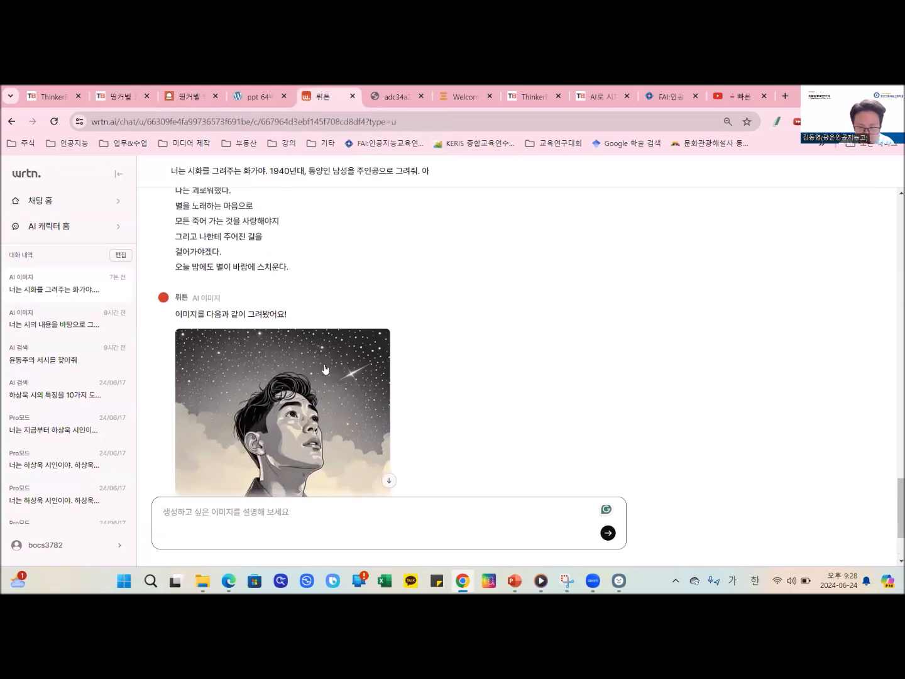
click(348, 419)
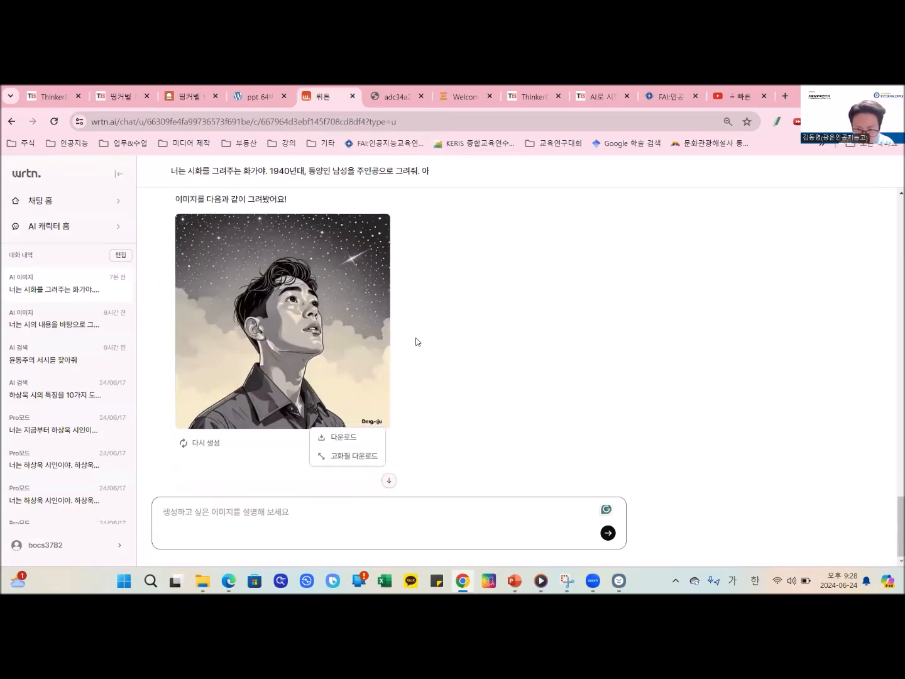
click(351, 440)
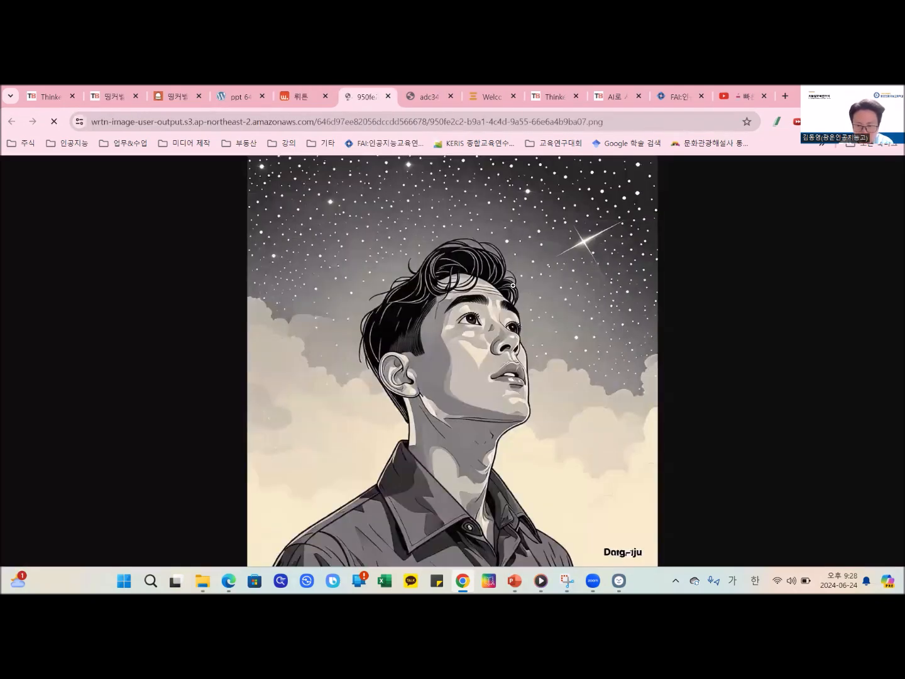
right_click(589, 267)
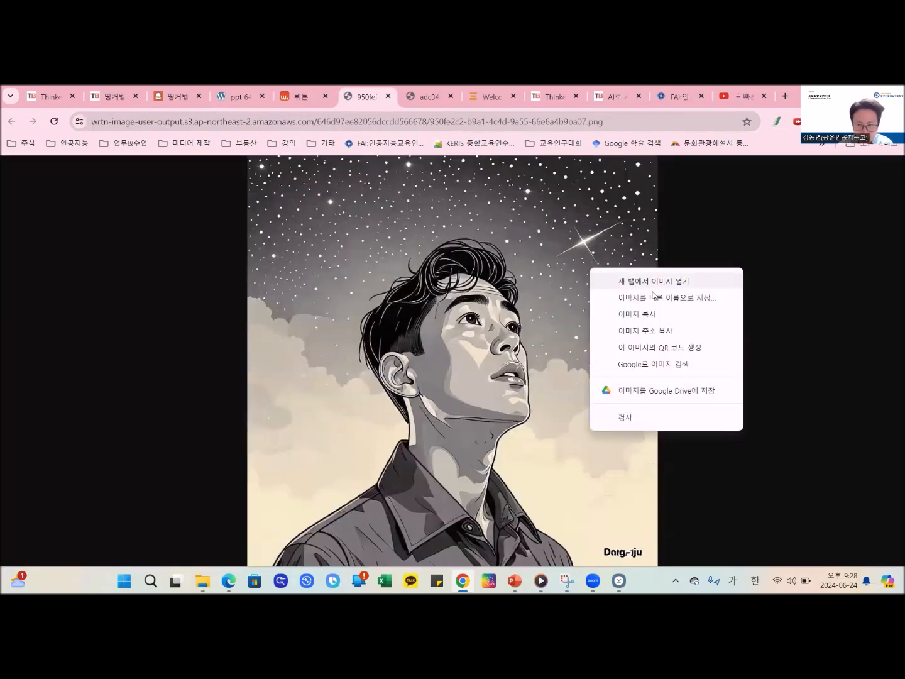
click(657, 298)
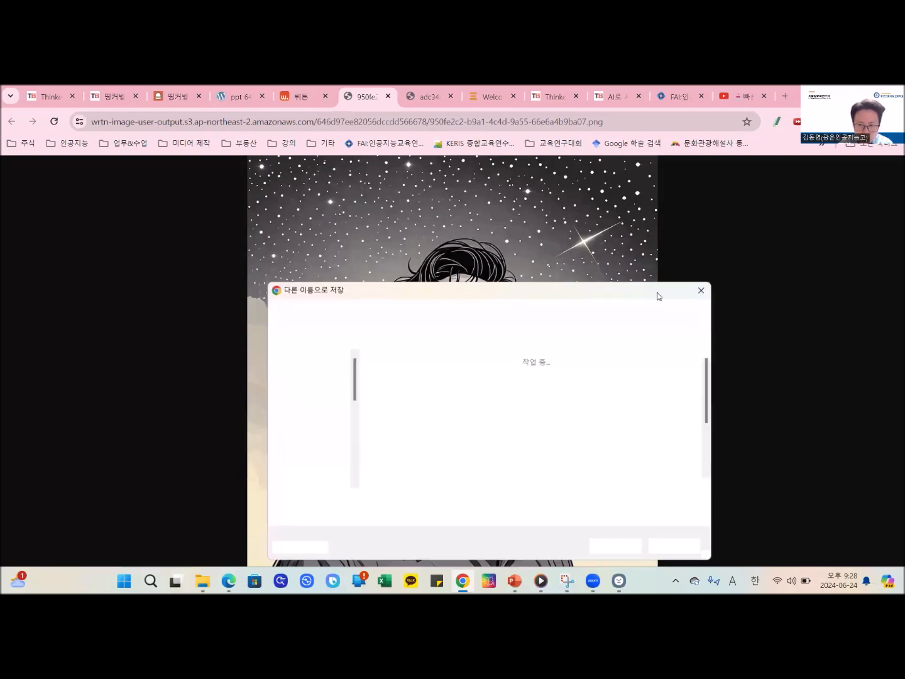
click(631, 547)
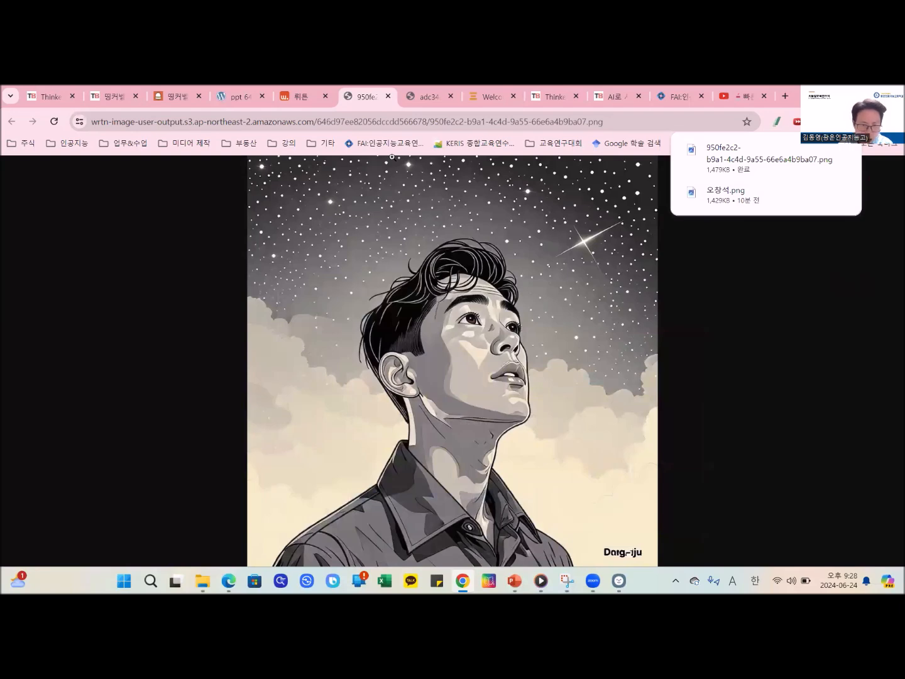
- Return to the wrtn chat and review the 서시 illustration together with the prompt submitted for it
mouse_move(303, 88)
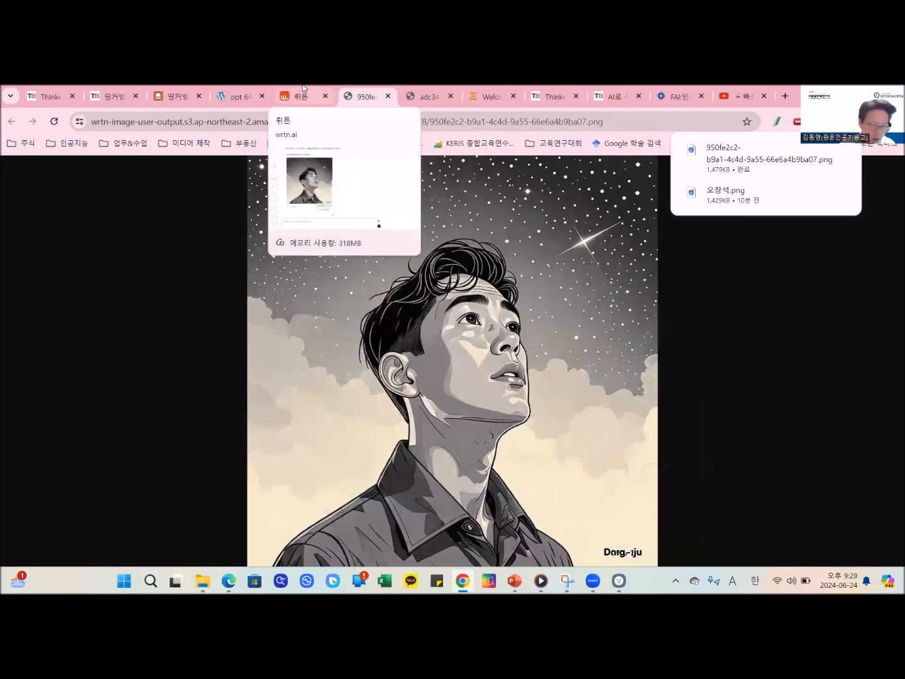
click(300, 91)
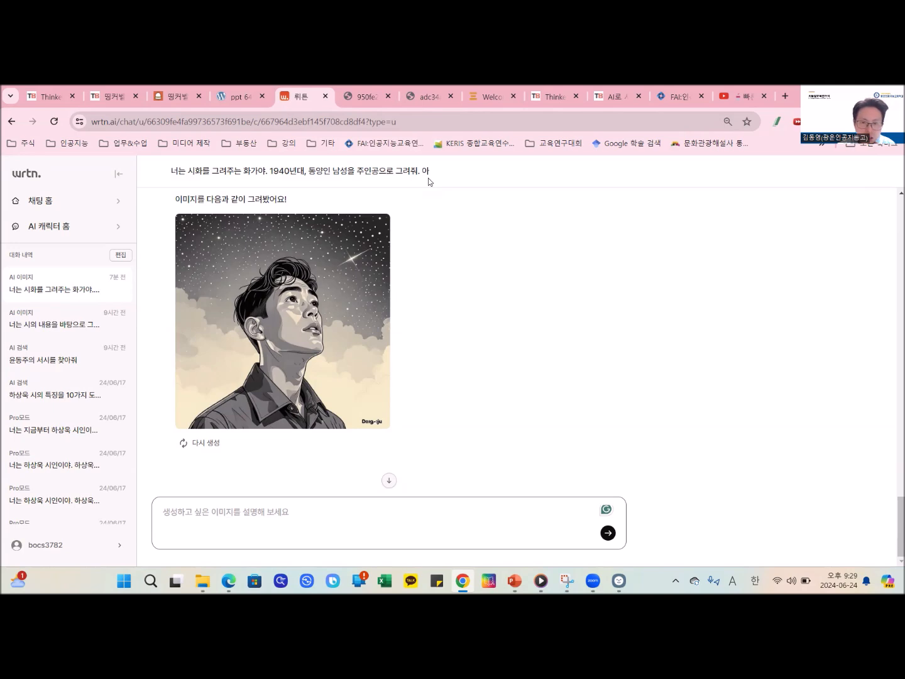
mouse_move(346, 289)
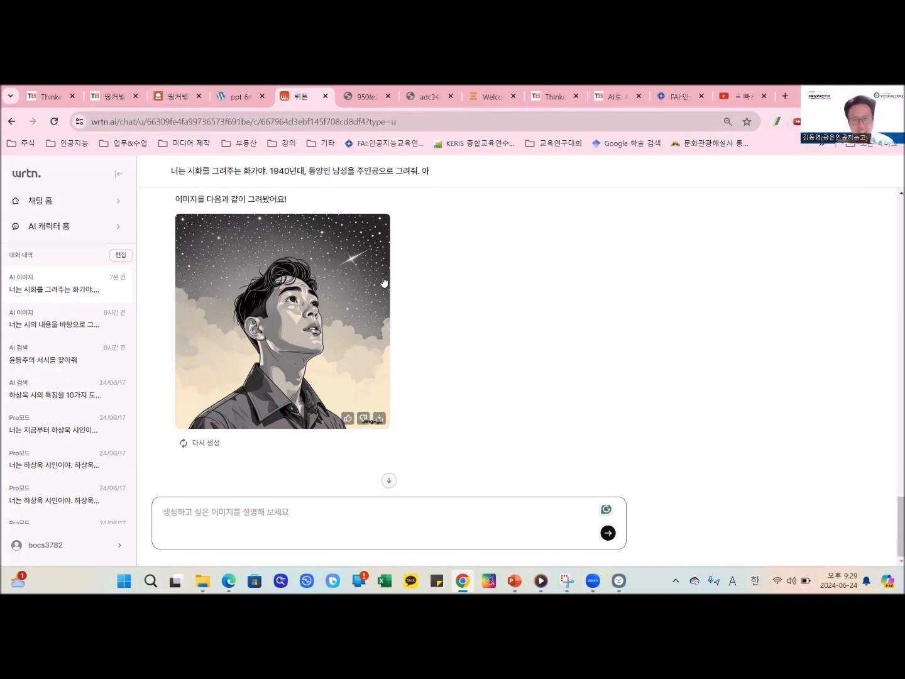
scroll(407, 376, up, 2)
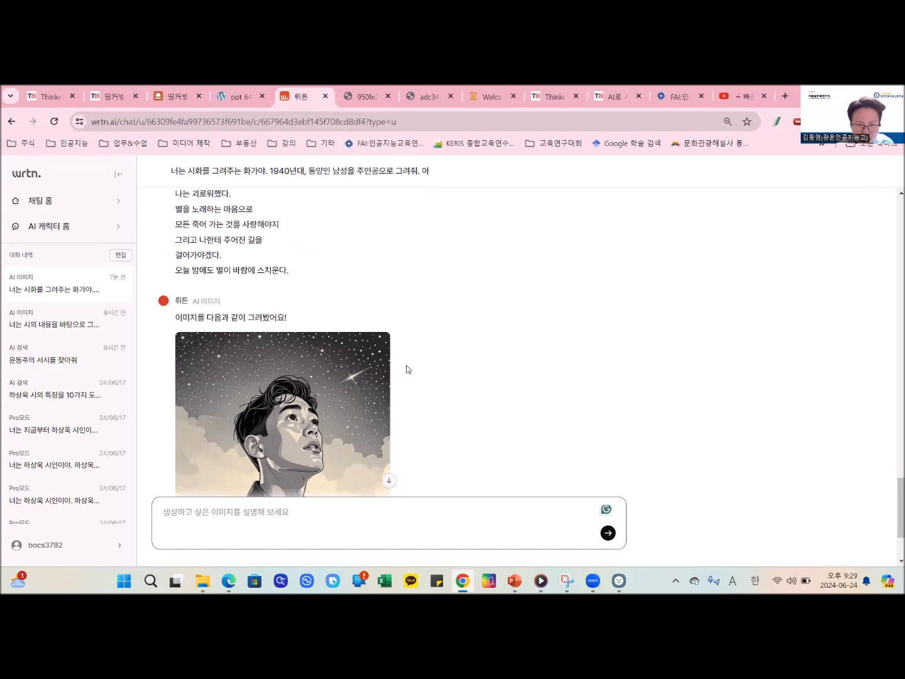
scroll(400, 356, up, 2)
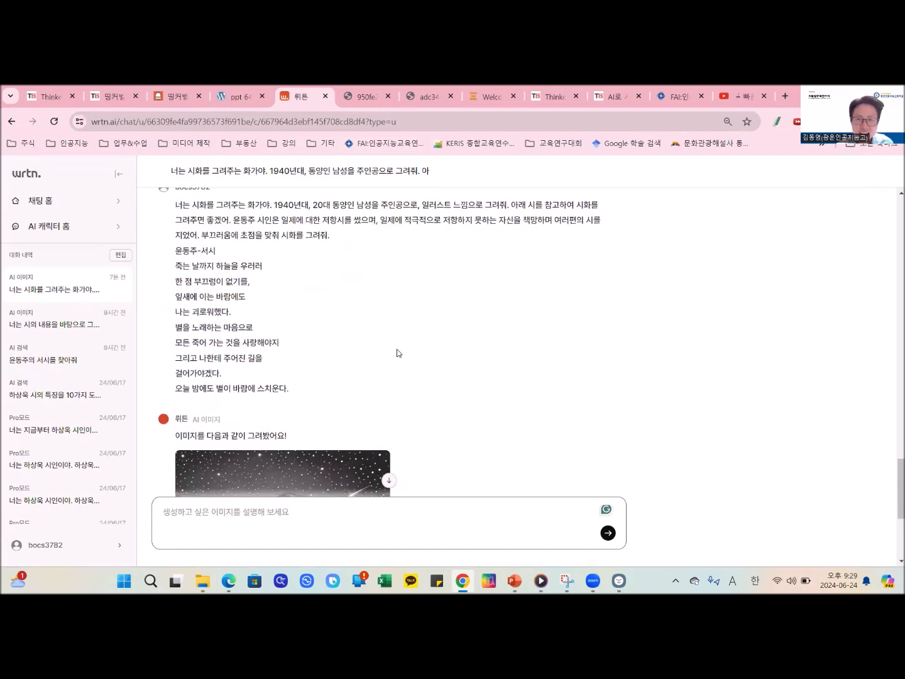
scroll(396, 353, down, 3)
- Switch back to the ThinkerBell board and look through the posts under 시화를 공유해봅시다., returning to the first post
click(139, 89)
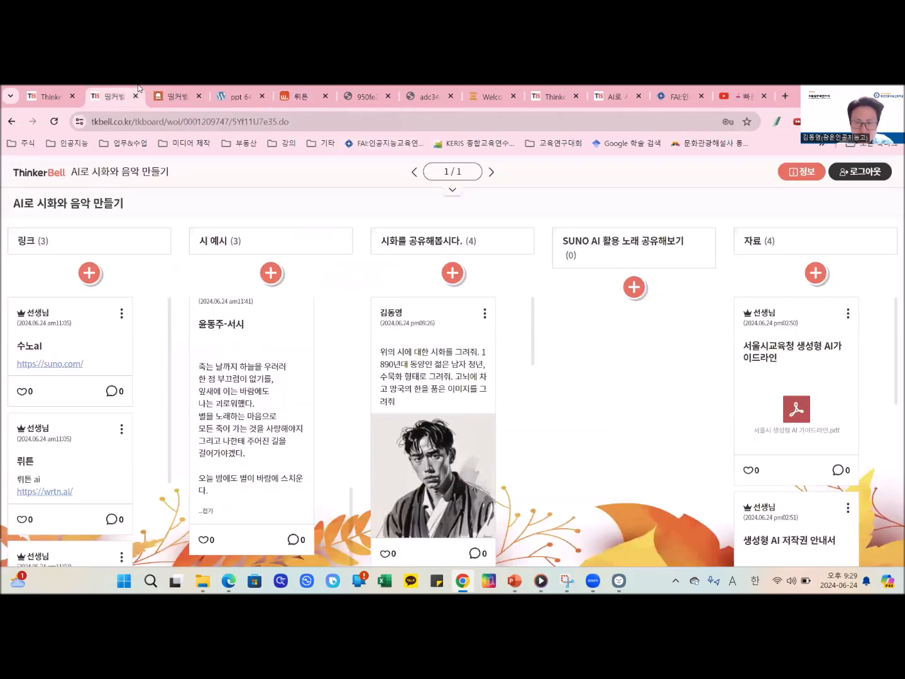
scroll(480, 386, down, 5)
scroll(480, 386, up, 5)
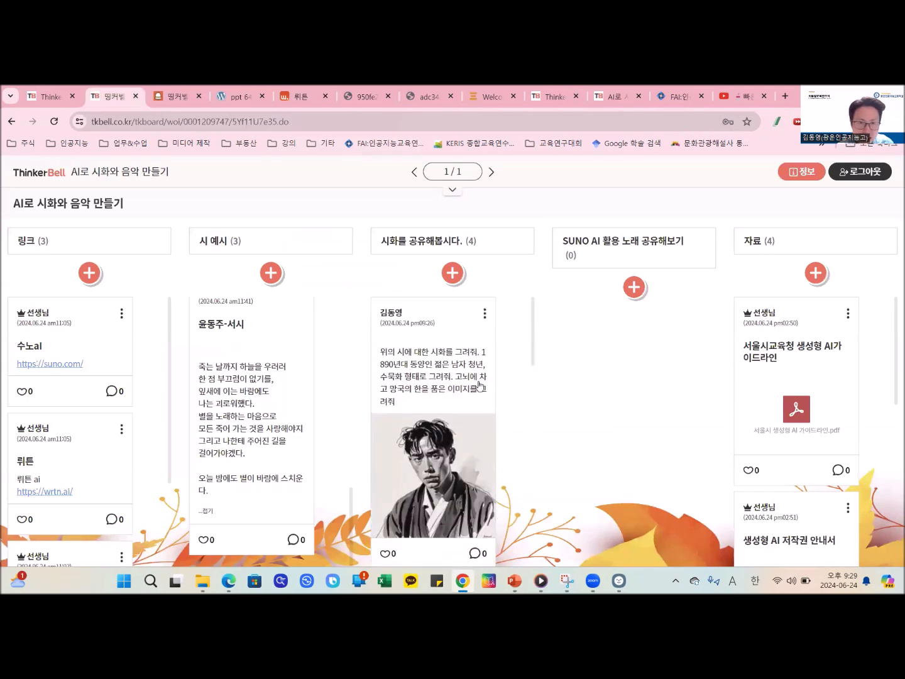
scroll(480, 386, down, 5)
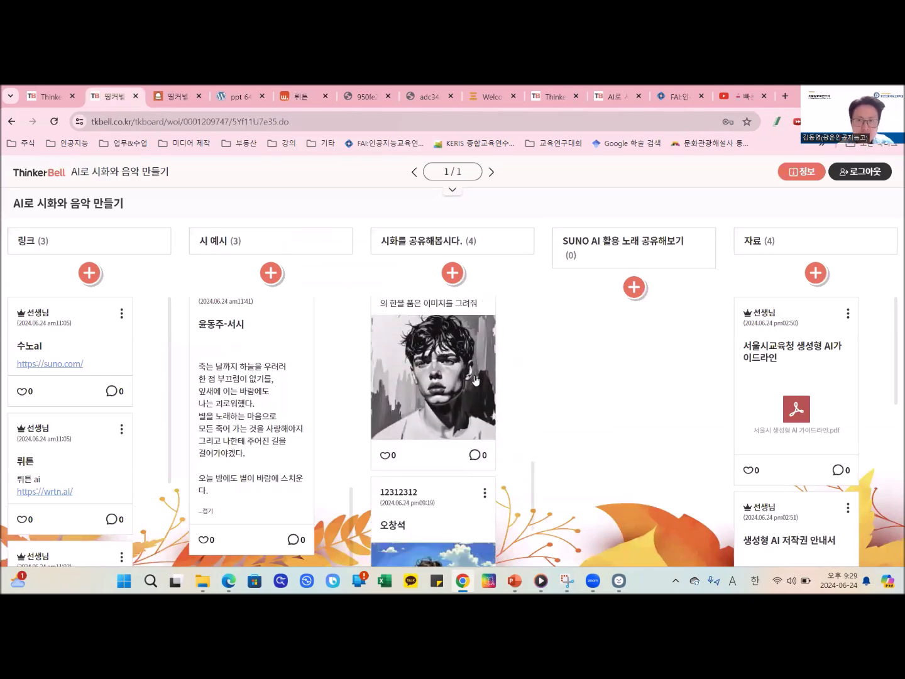
scroll(476, 380, down, 2)
scroll(476, 380, up, 6)
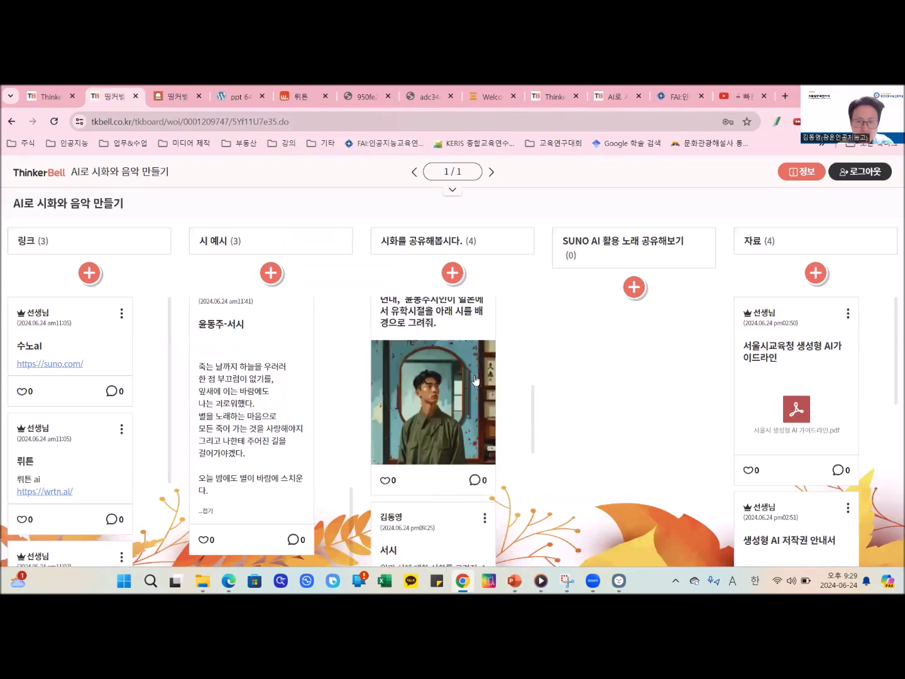
scroll(476, 380, up, 1)
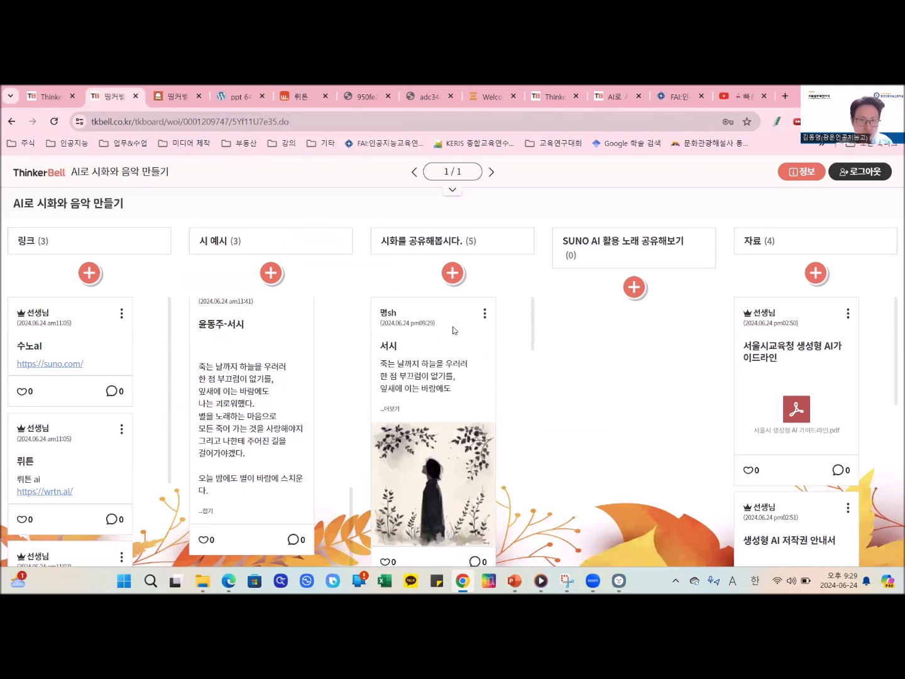
- View the enlarged image of the 서시 post showing a dark figure among branches, and close it
scroll(465, 412, down, 1)
scroll(463, 411, down, 2)
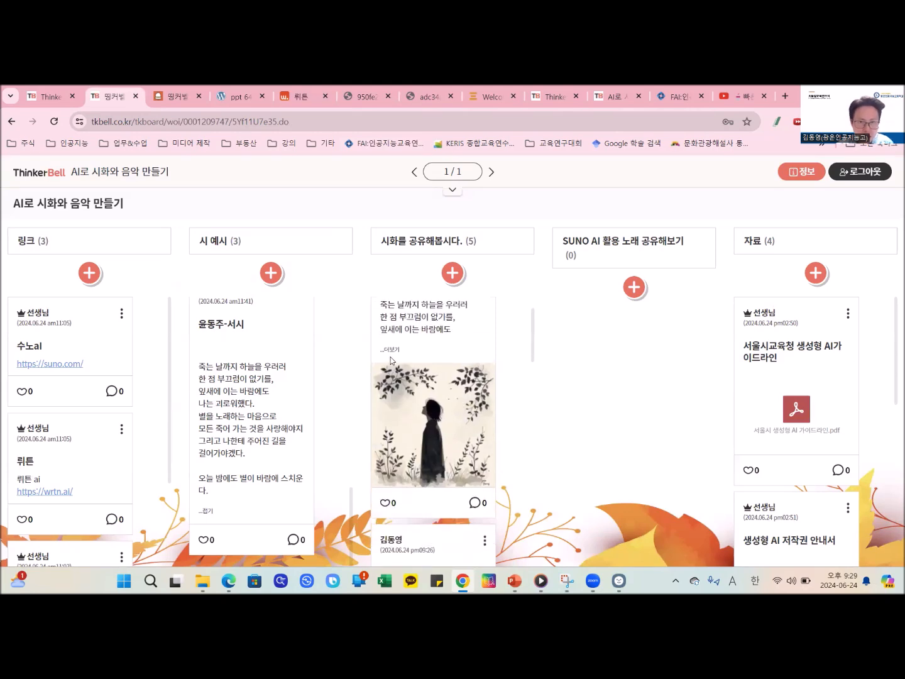
click(426, 413)
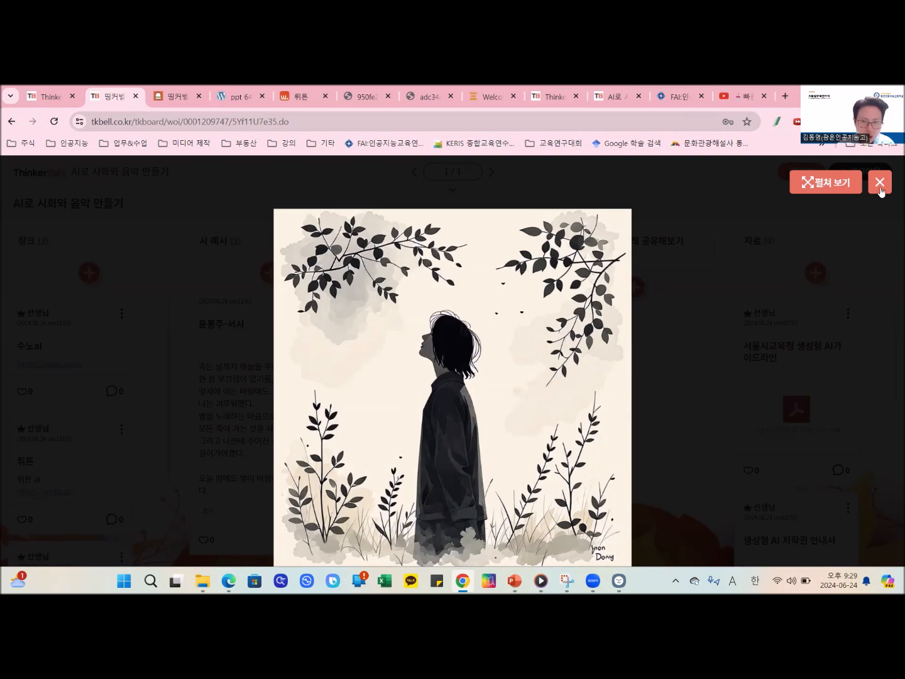
click(879, 182)
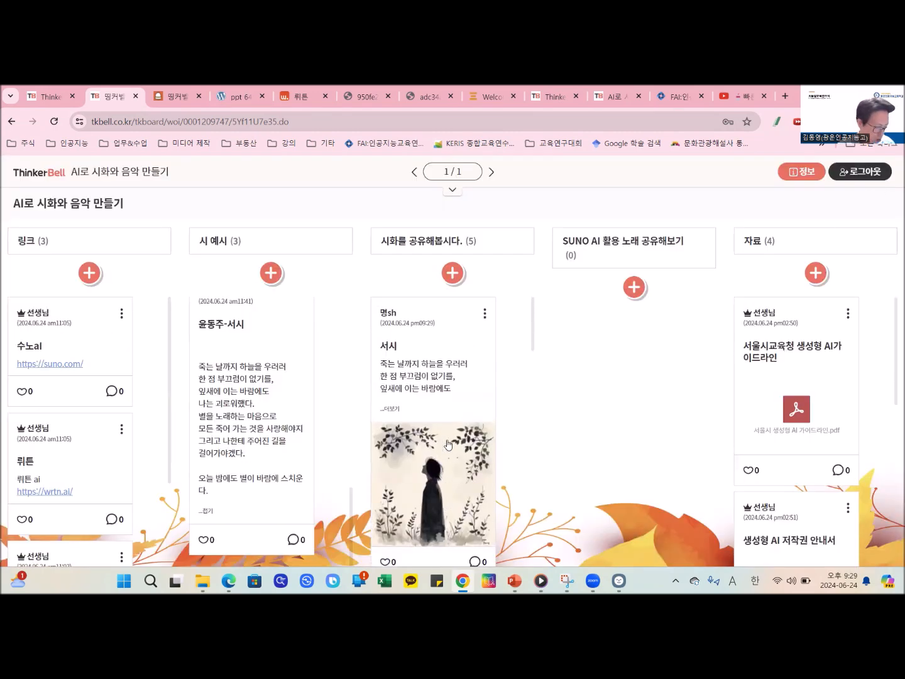
- Expand the full text of the dark-figure 서시 post and compare its prompt with the image
click(390, 409)
scroll(420, 404, down, 2)
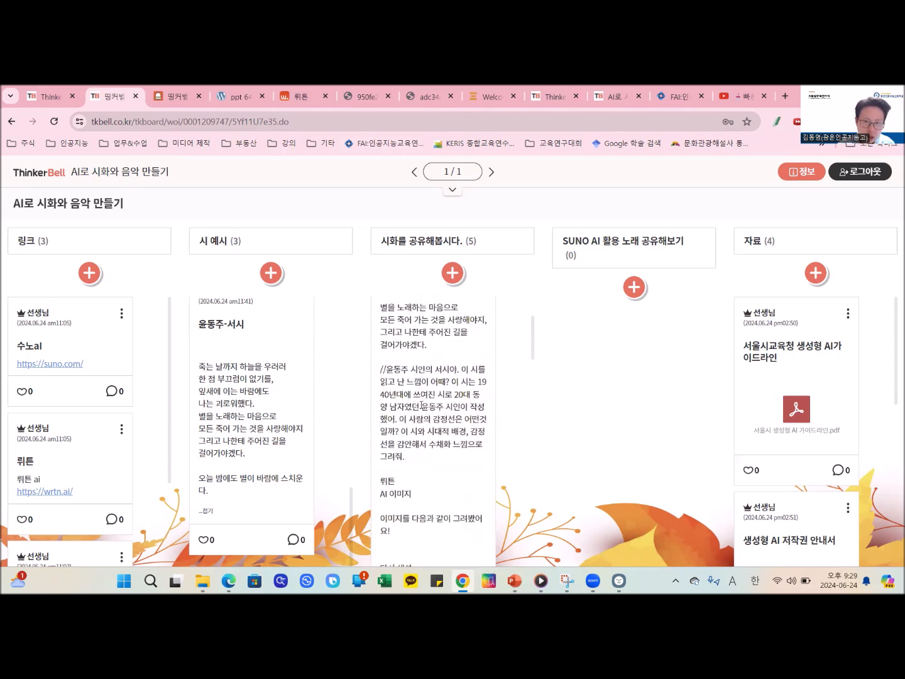
scroll(421, 405, down, 2)
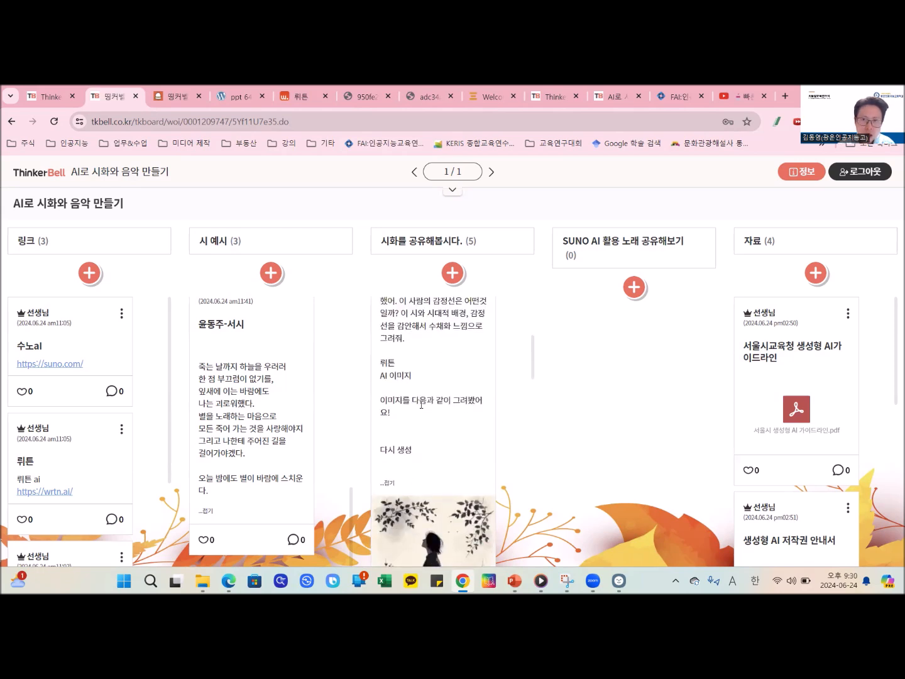
scroll(421, 404, down, 2)
scroll(420, 404, up, 5)
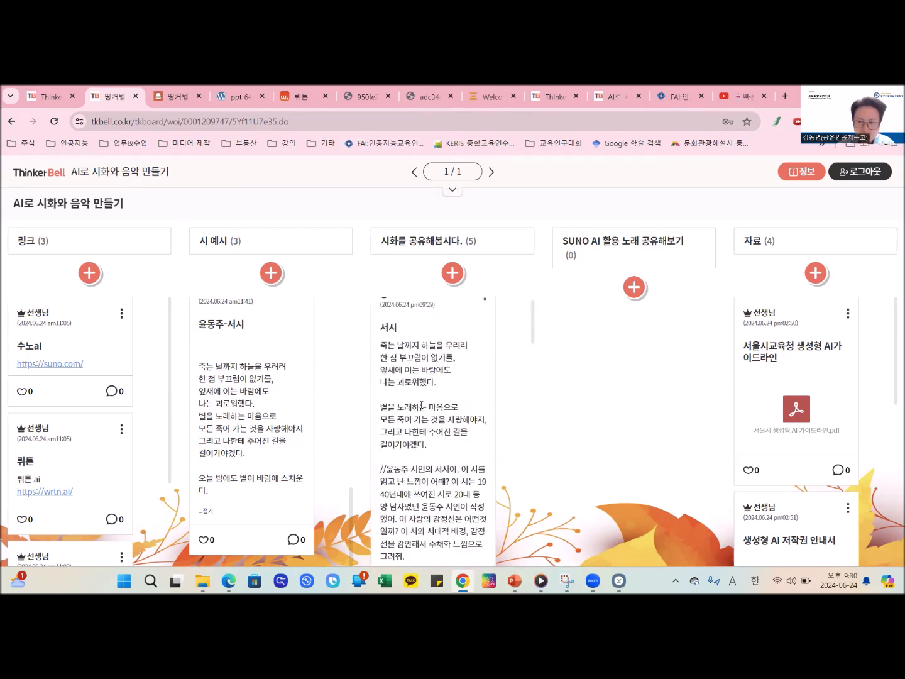
scroll(421, 405, up, 1)
scroll(431, 388, down, 5)
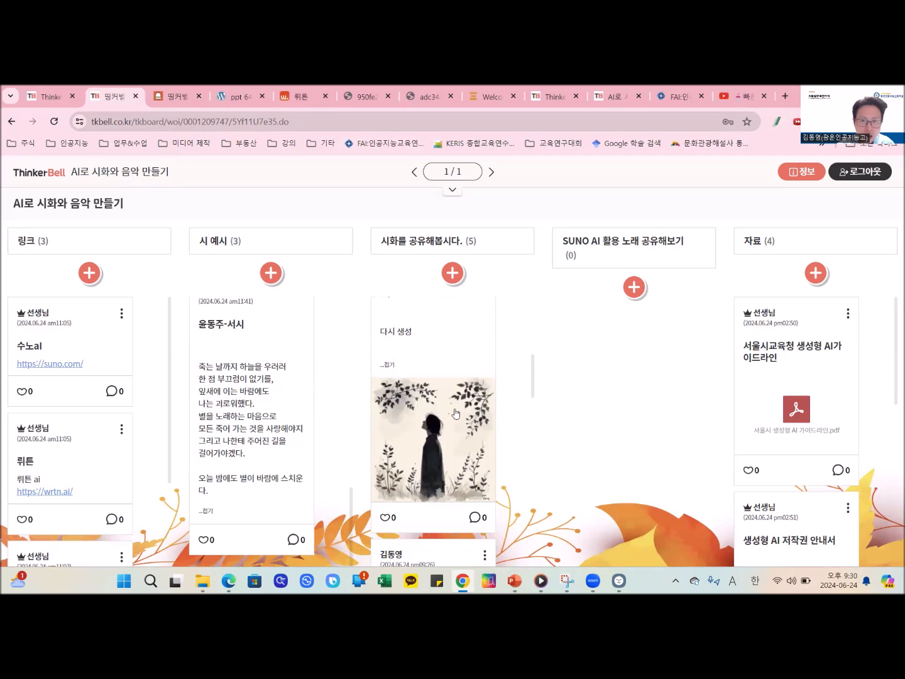
scroll(456, 413, down, 1)
scroll(455, 413, down, 3)
scroll(455, 413, up, 9)
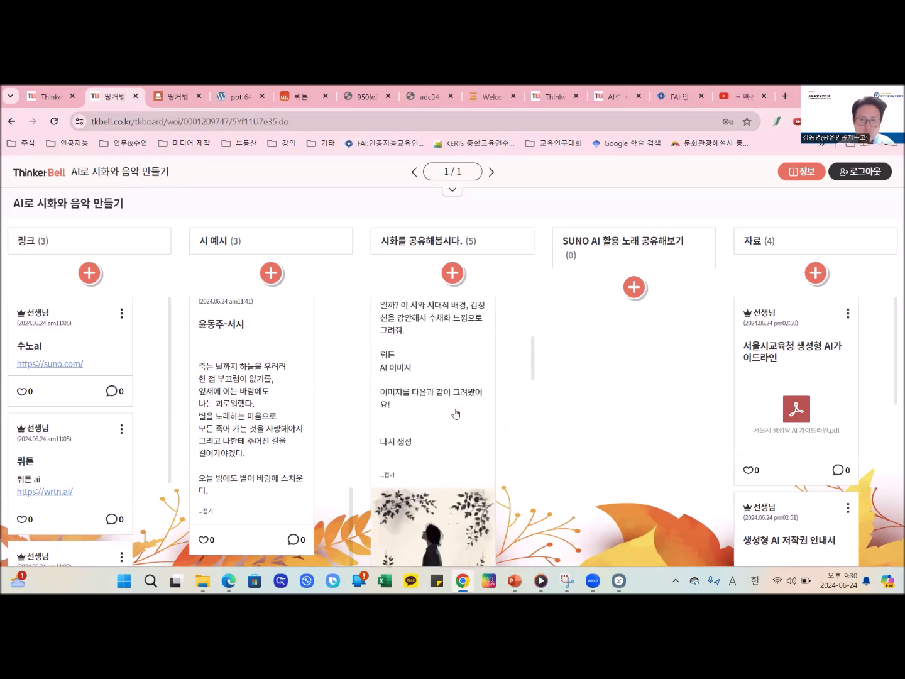
scroll(455, 411, down, 4)
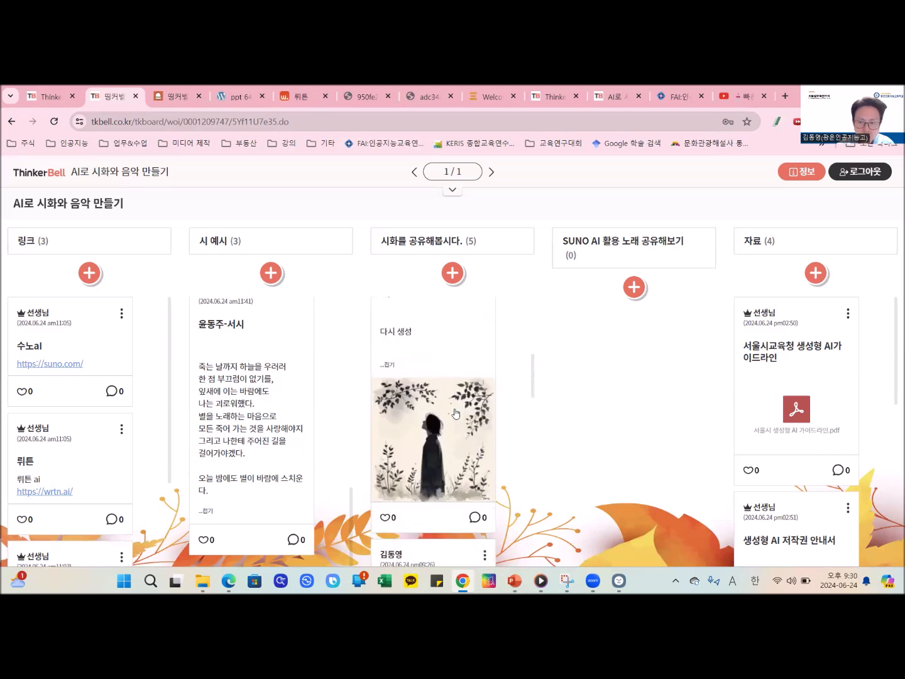
- Look over the ink-wash portrait post and its neighbours below the dark-figure 서시 post
scroll(456, 412, down, 2)
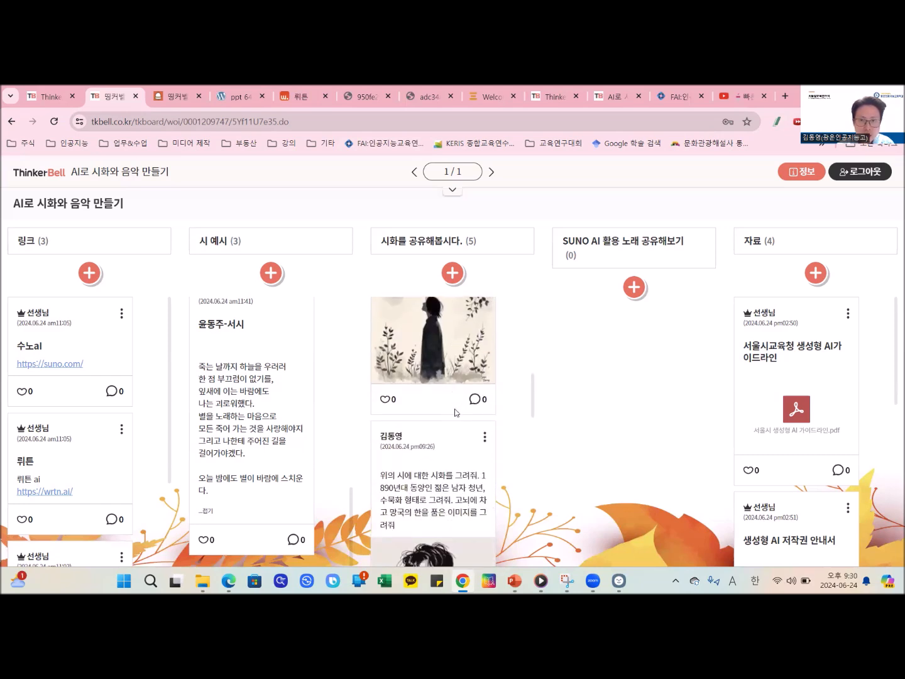
scroll(456, 412, down, 3)
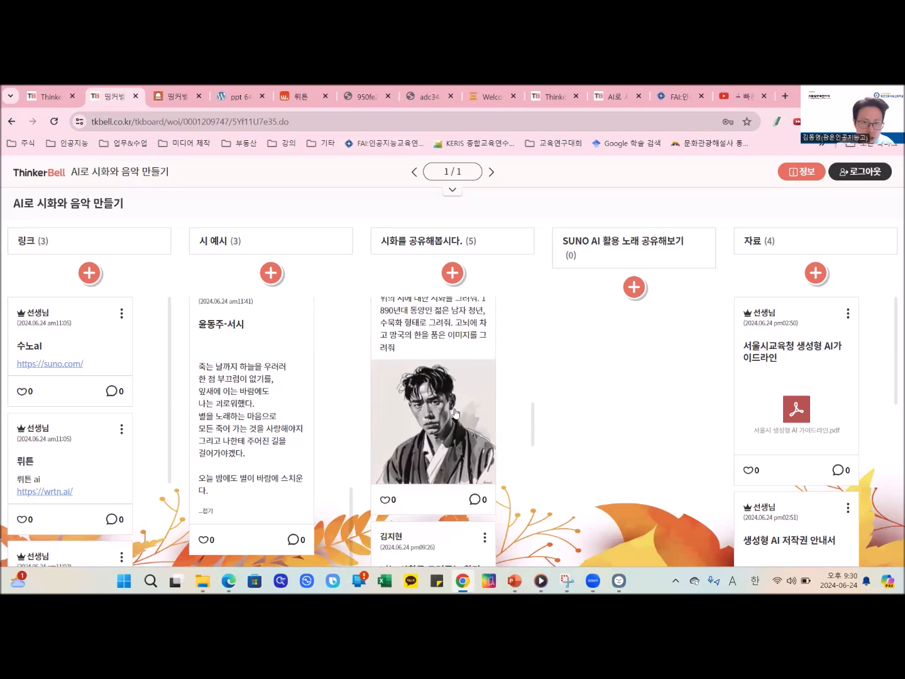
scroll(456, 413, down, 2)
scroll(455, 413, up, 4)
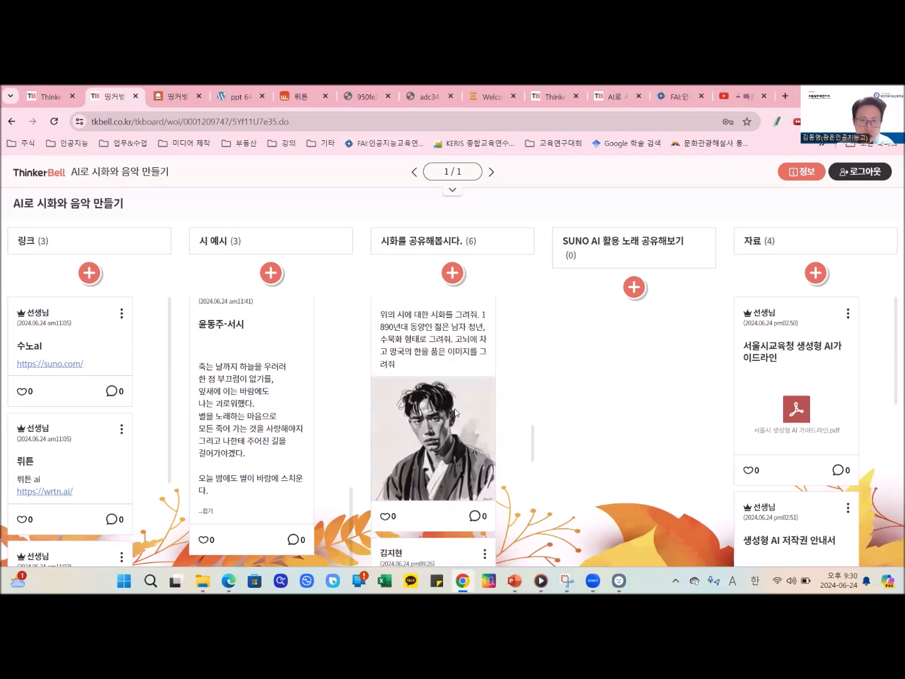
scroll(455, 413, down, 5)
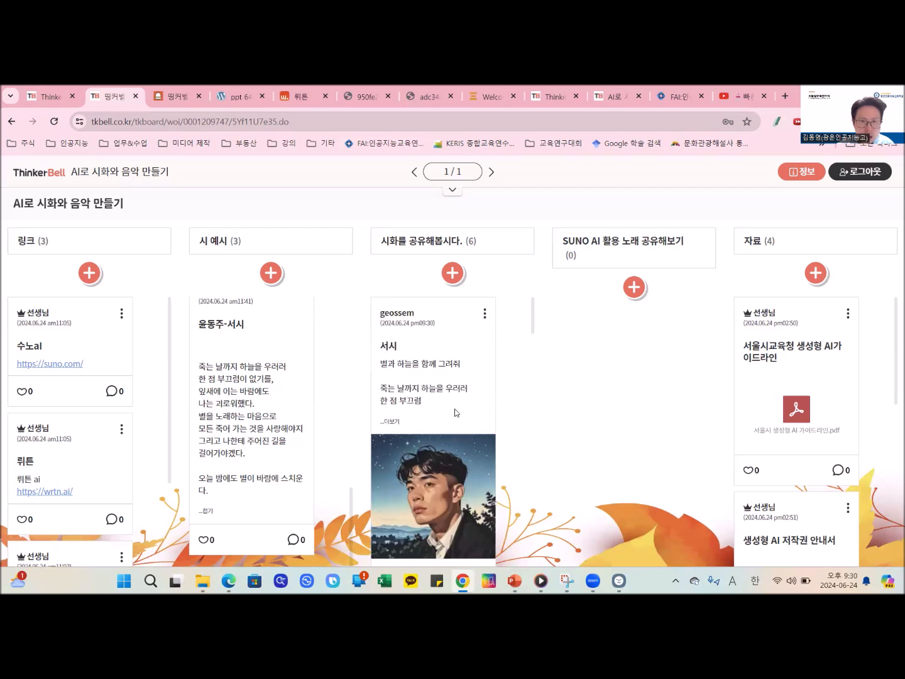
- View the enlarged night-sky portrait of the newest 서시 post under 시화를 공유해봅시다., and close it
scroll(456, 413, down, 1)
scroll(455, 414, up, 1)
click(416, 451)
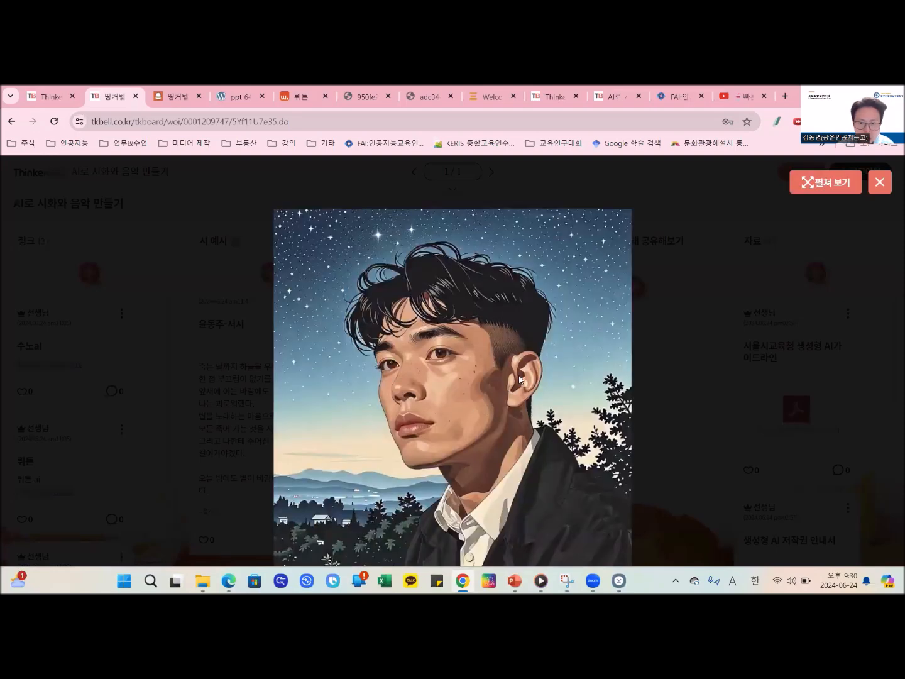
click(879, 182)
- Check the night-sky portrait post again and go to the newest shared post at the start of 시화를 공유해봅시다
scroll(400, 503, down, 4)
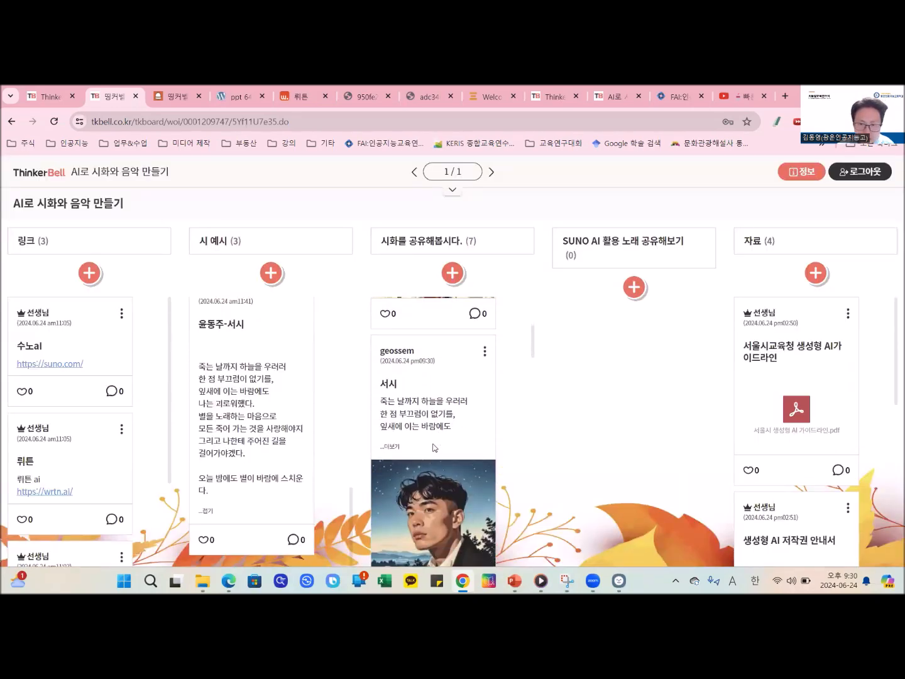
scroll(446, 447, down, 2)
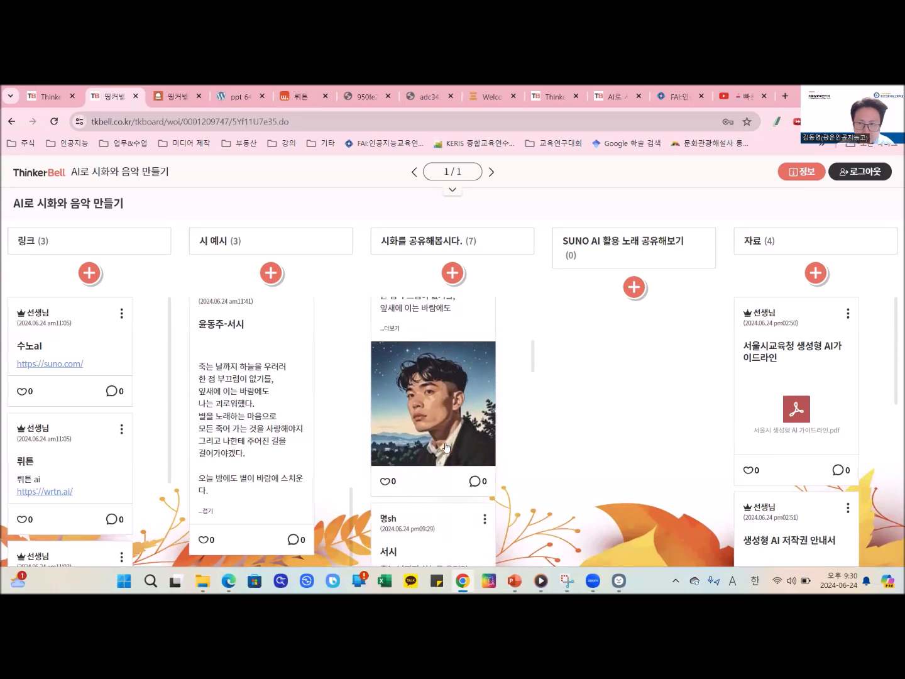
scroll(446, 448, up, 1)
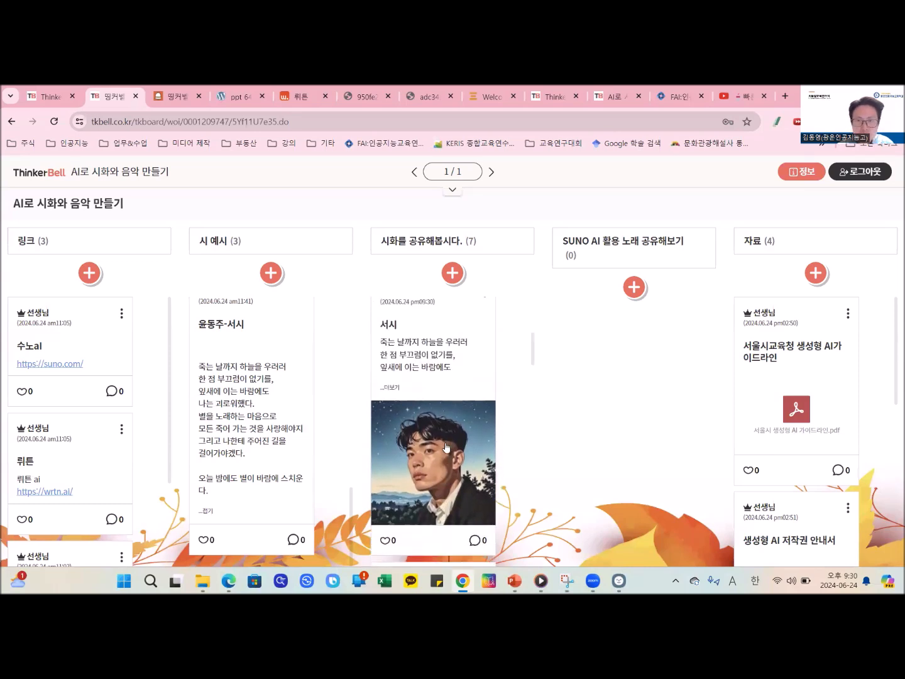
scroll(445, 447, up, 5)
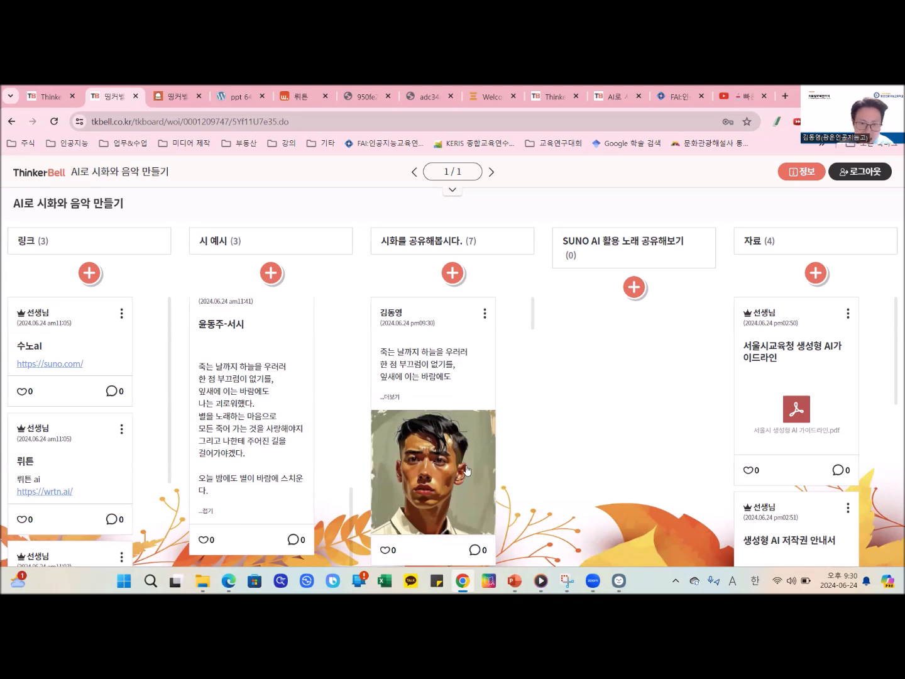
- View the enlarged white-collared portrait and the enlarged starry-sky silhouette of the newer 윤동주 서시 post, closing each image after viewing
scroll(442, 443, down, 3)
scroll(439, 439, up, 3)
click(424, 434)
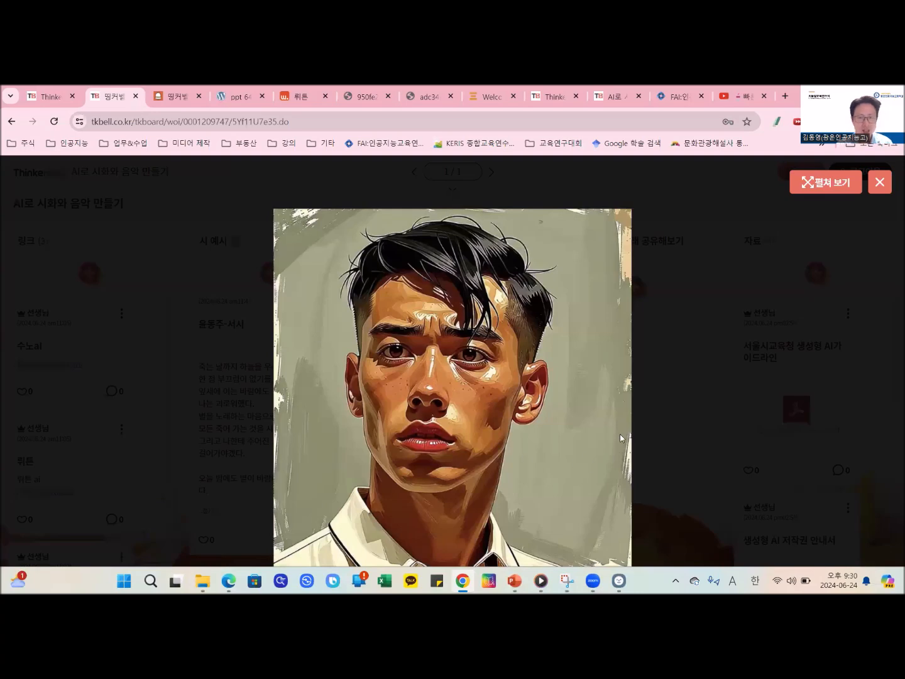
click(876, 187)
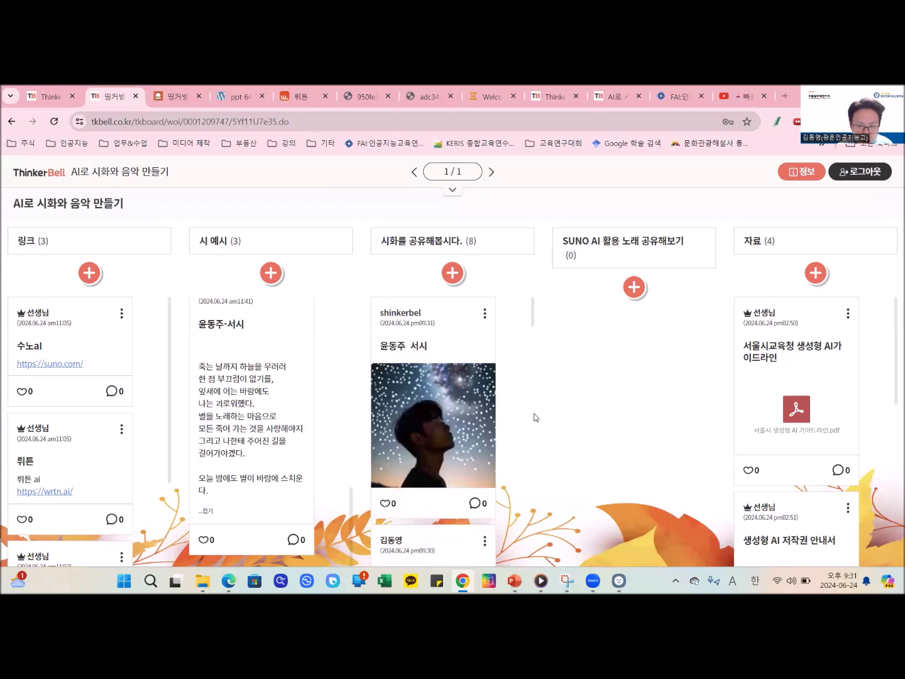
click(477, 429)
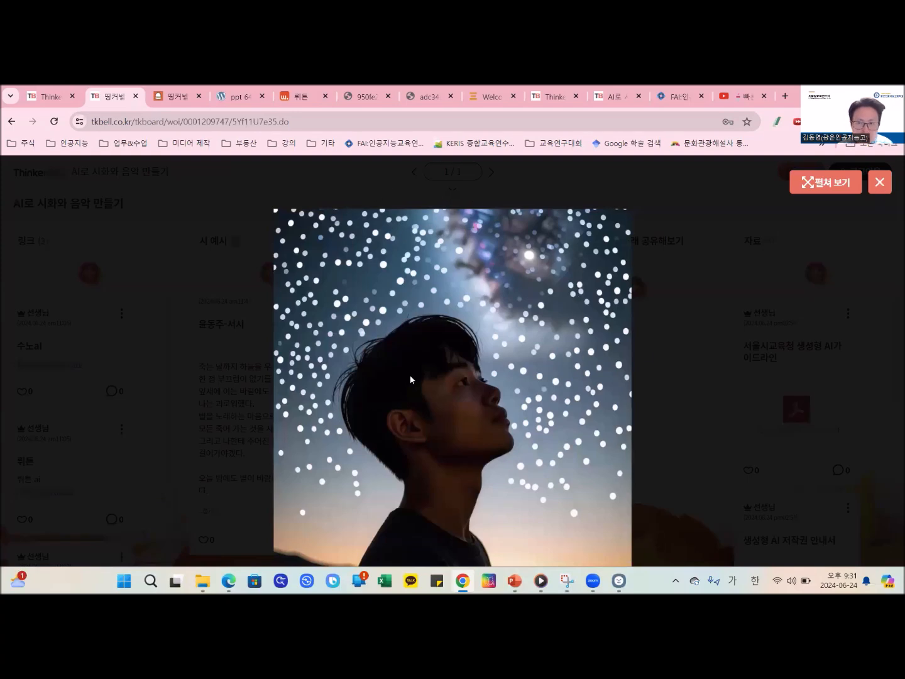
click(886, 184)
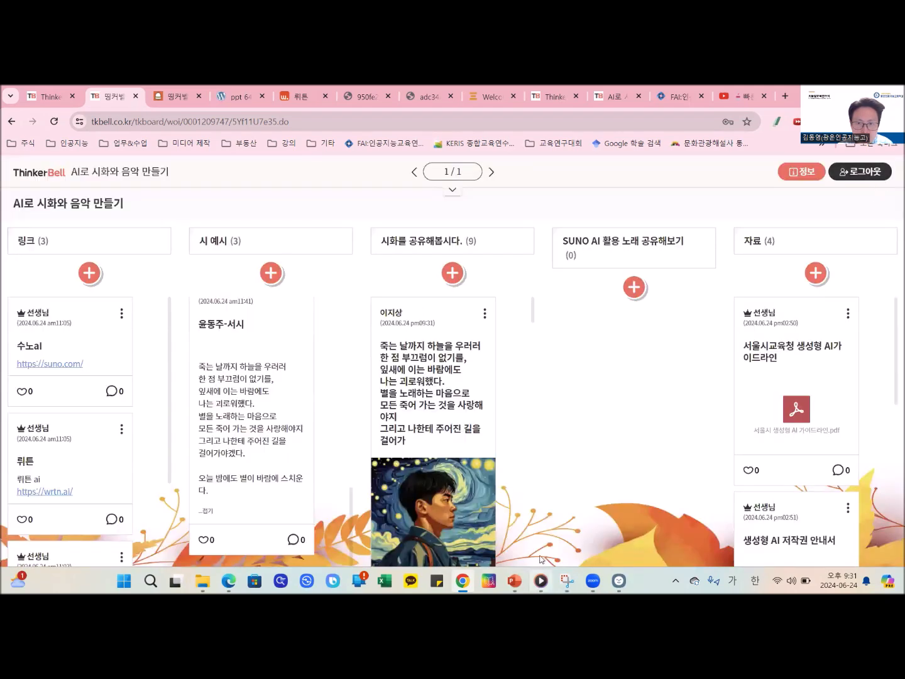
- View the enlarged Van Gogh-style night-sky portrait of the newest post under 시화를 공유해봅시다., close it, and compare it with the poem text above
scroll(455, 490, down, 3)
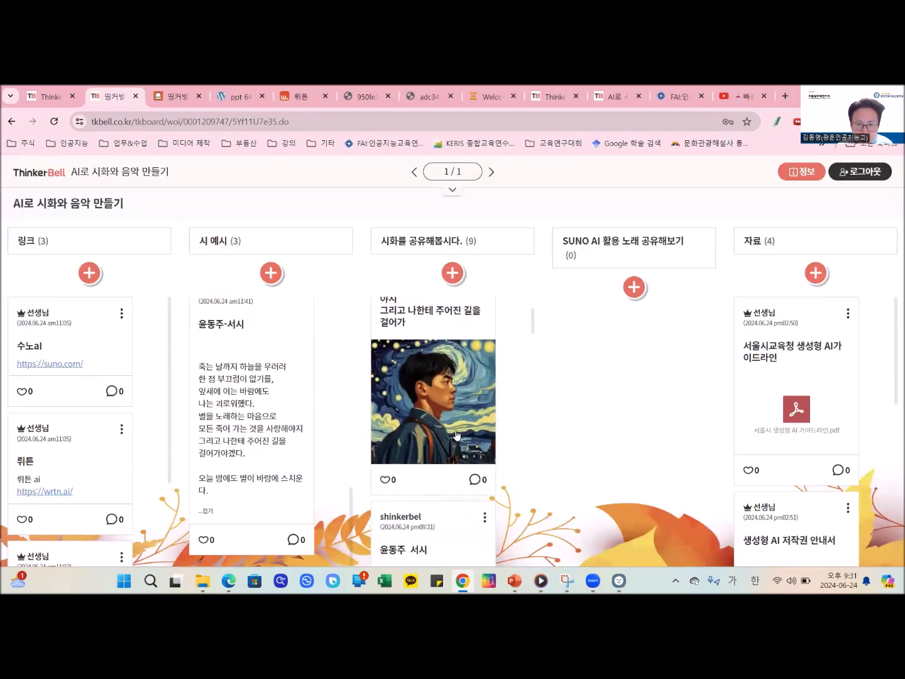
click(457, 434)
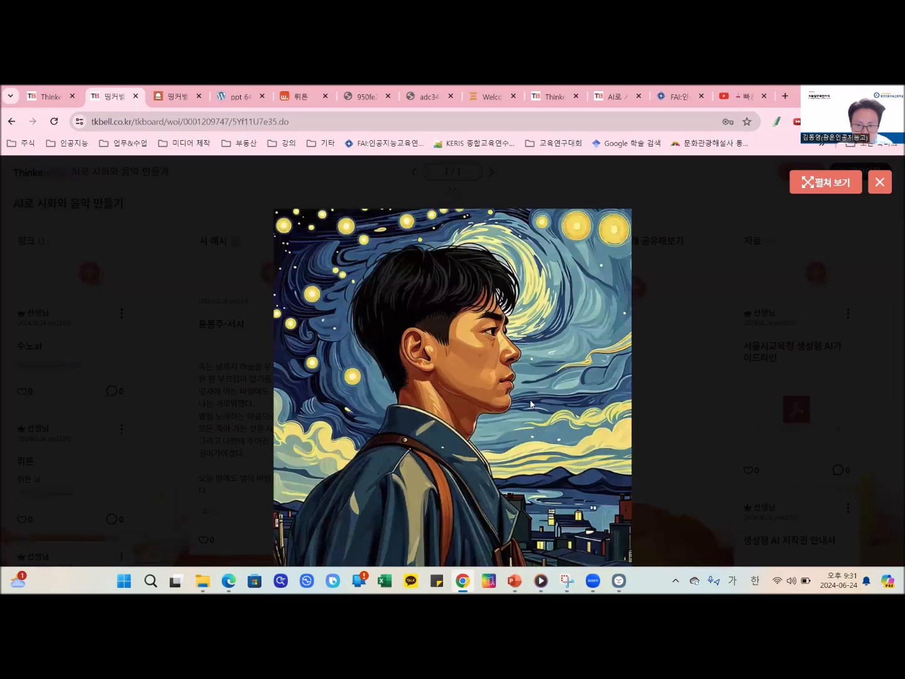
click(880, 182)
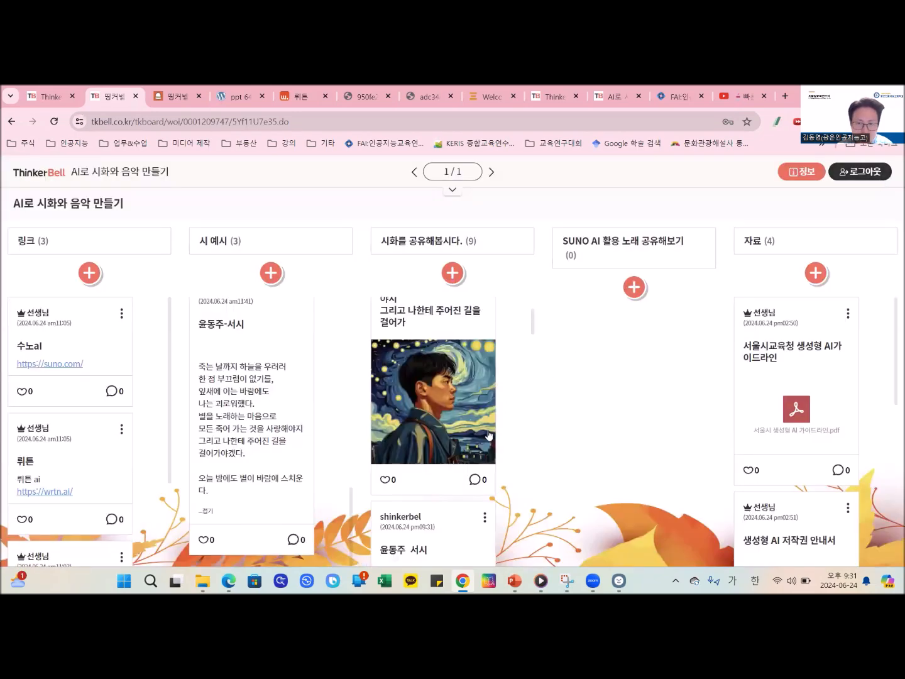
scroll(489, 433, up, 3)
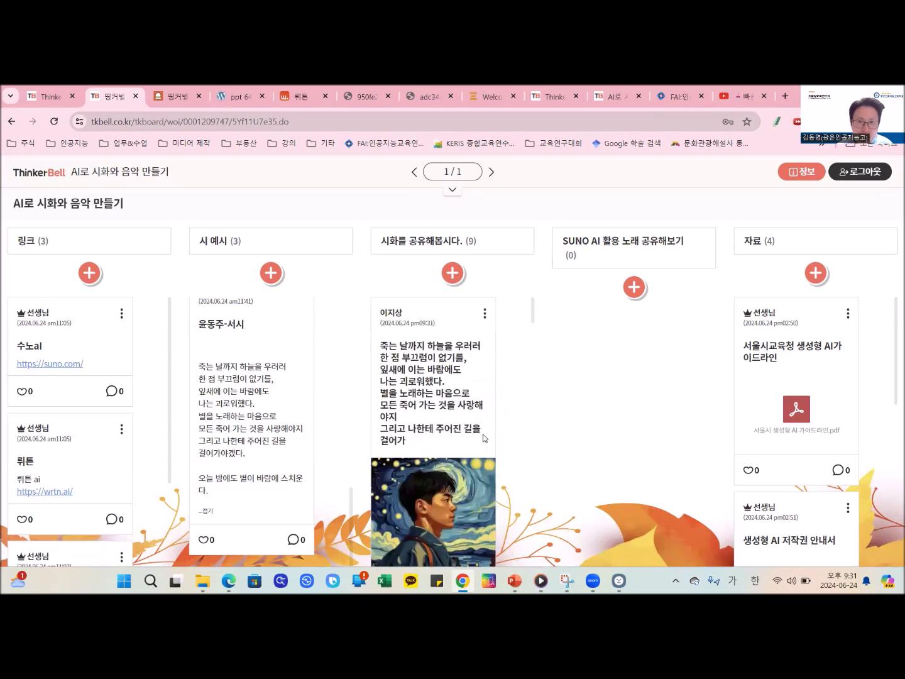
scroll(484, 438, down, 1)
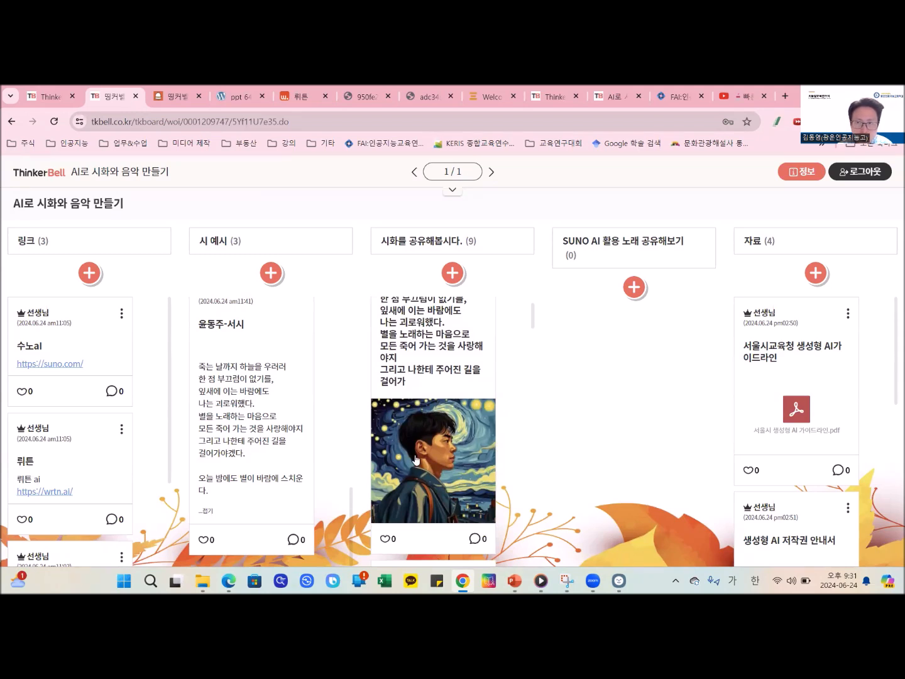
scroll(414, 459, up, 1)
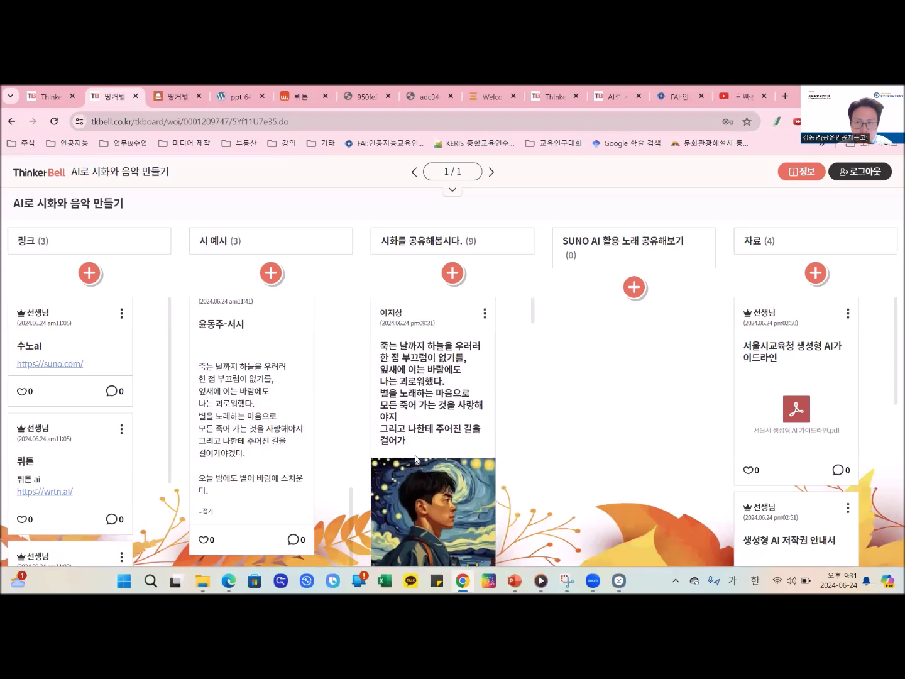
scroll(414, 459, down, 1)
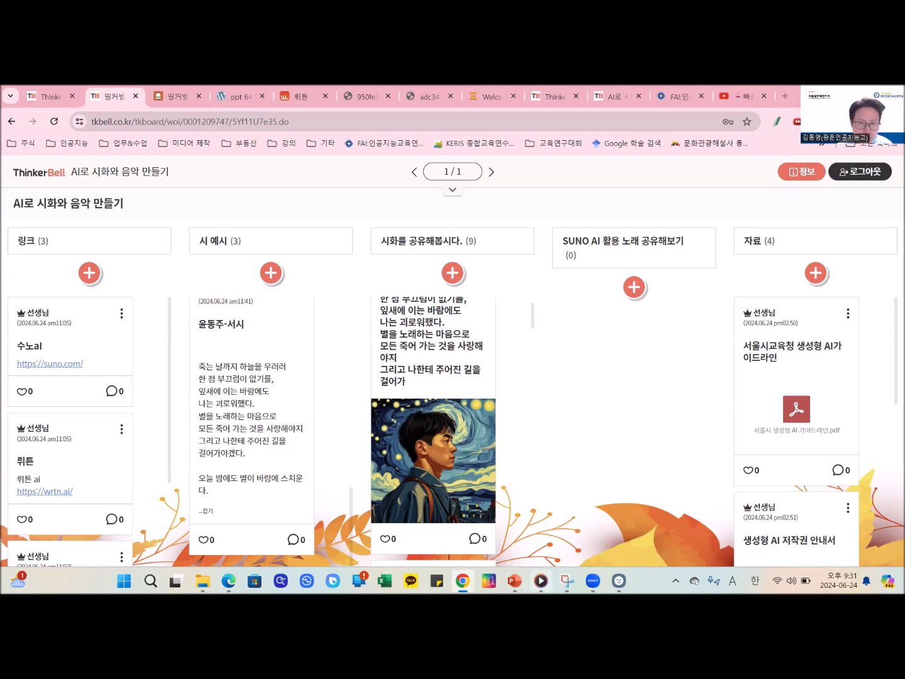
- Check the 시화 제작 prompt slide in PowerPoint, and switch to the wrtn image creation page in Chrome
click(514, 579)
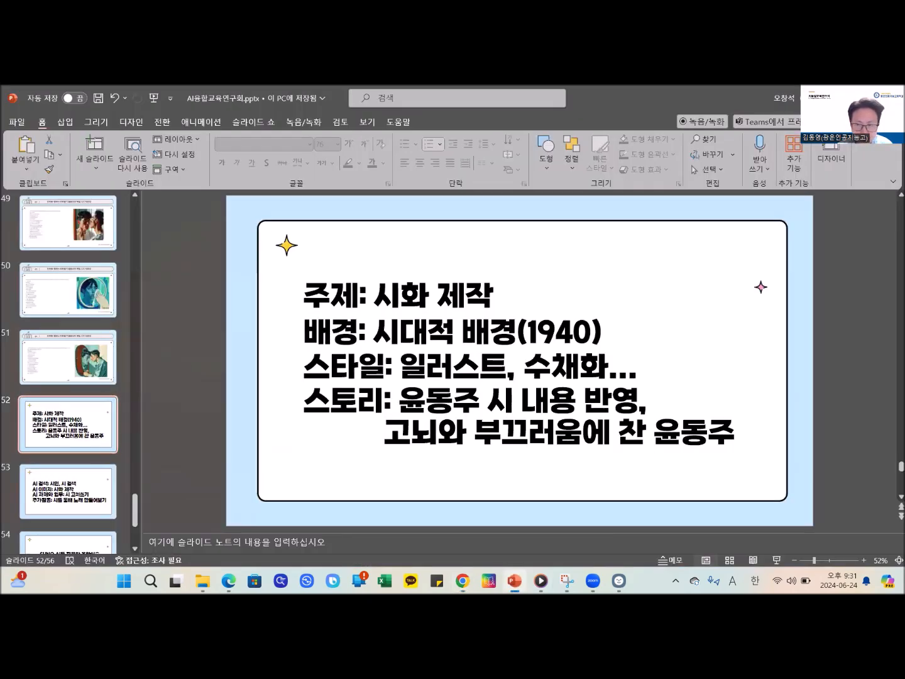
click(463, 580)
click(277, 92)
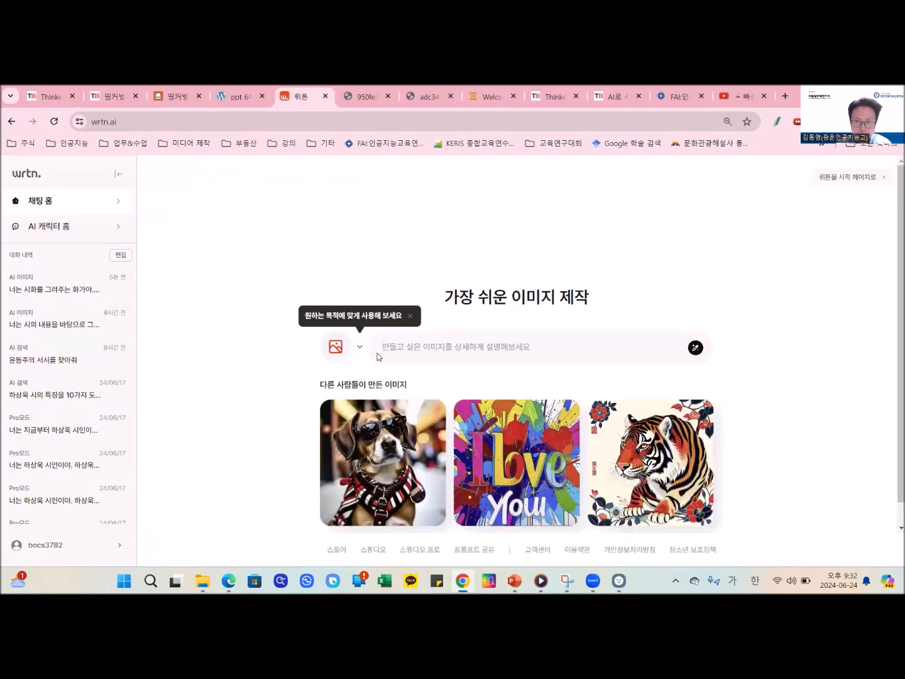
- Switch to PowerPoint and start the slide show from slide 53, listing AI 검색, AI 이미지, AI 과제와 업무 and 추가활동
click(514, 580)
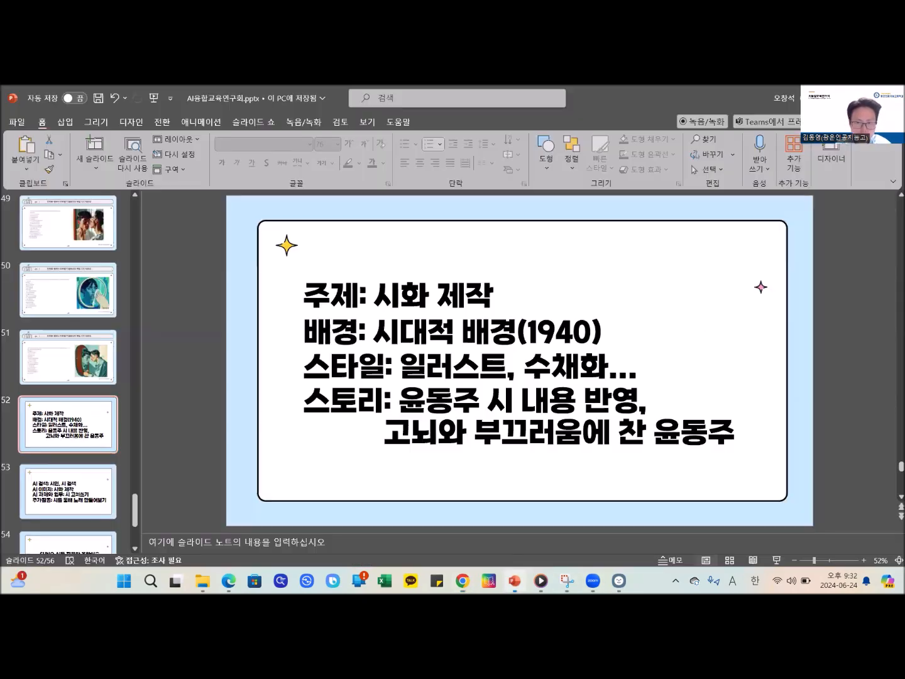
click(41, 508)
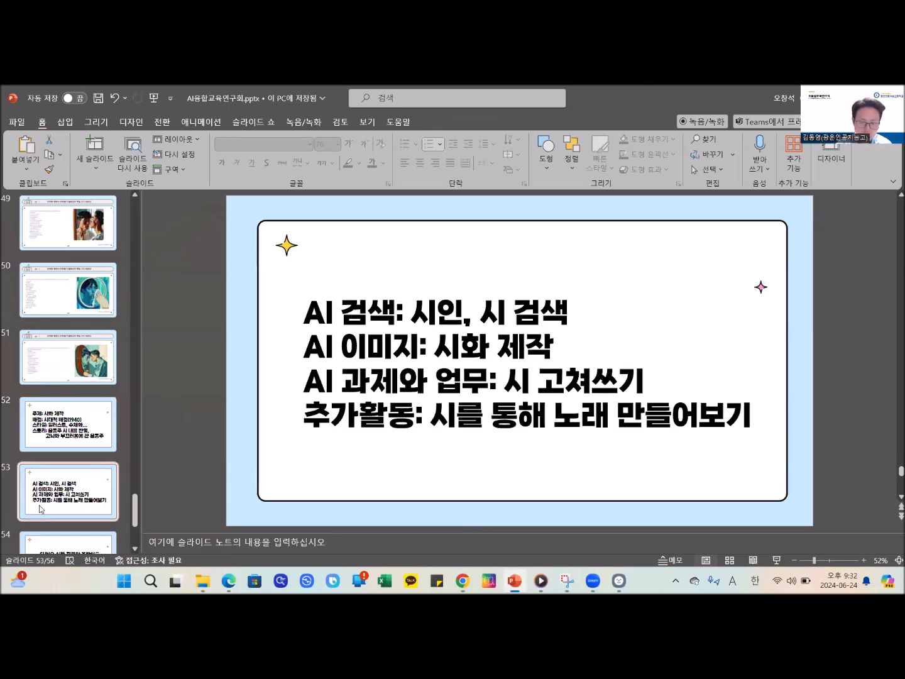
click(777, 560)
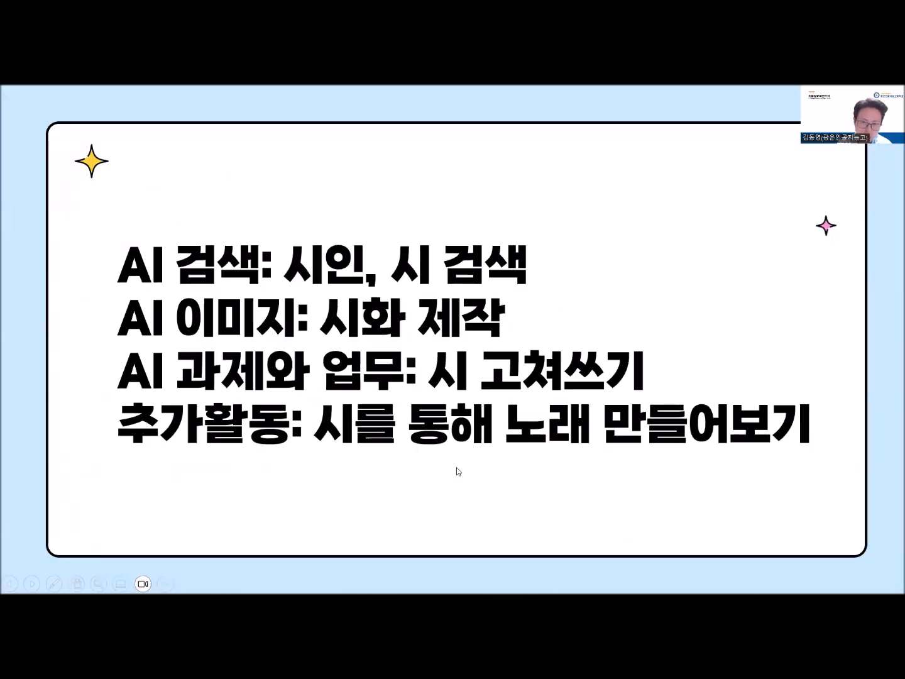
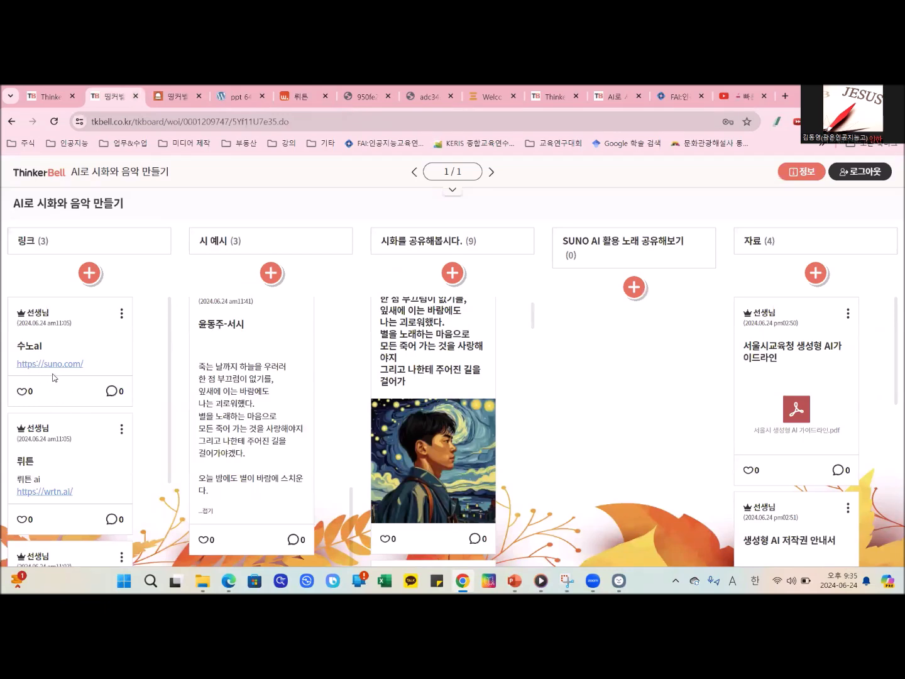
- Open the suno.com link from the 수노ai post on the board and maximize the Suno window
key(ctrl+1)
click(108, 375)
mouse_move(2, 195)
mouse_down()
mouse_move(143, 363)
mouse_move(284, 442)
mouse_up()
key(Escape)
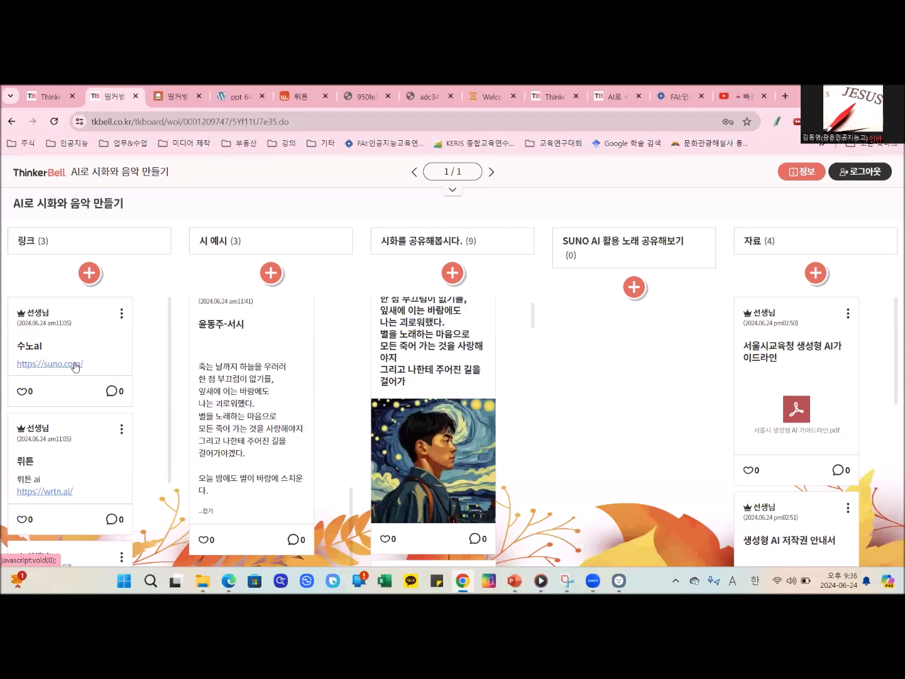
click(75, 364)
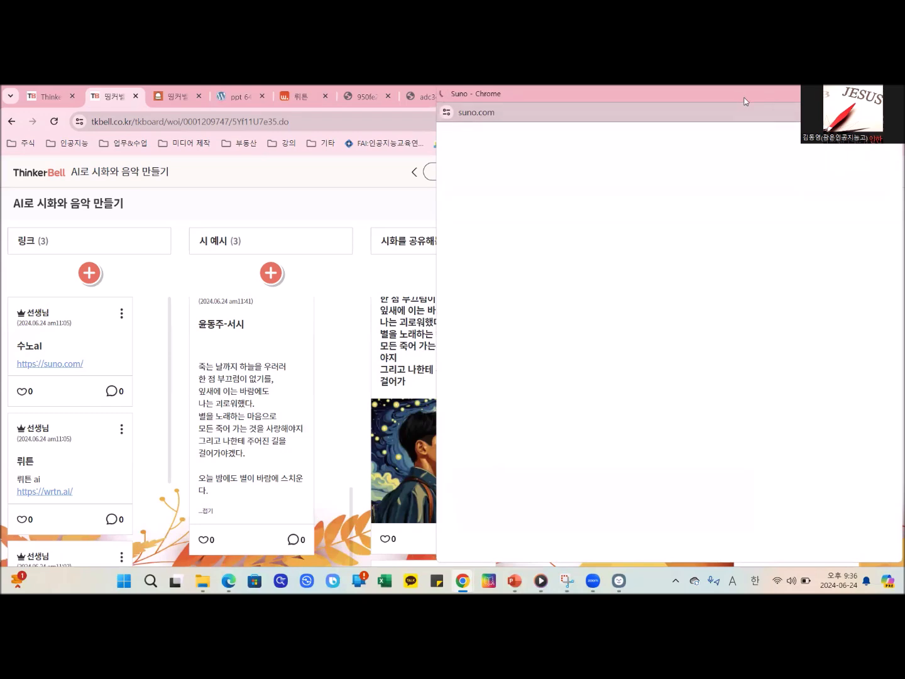
drag(744, 97, 432, 245)
double_click(431, 245)
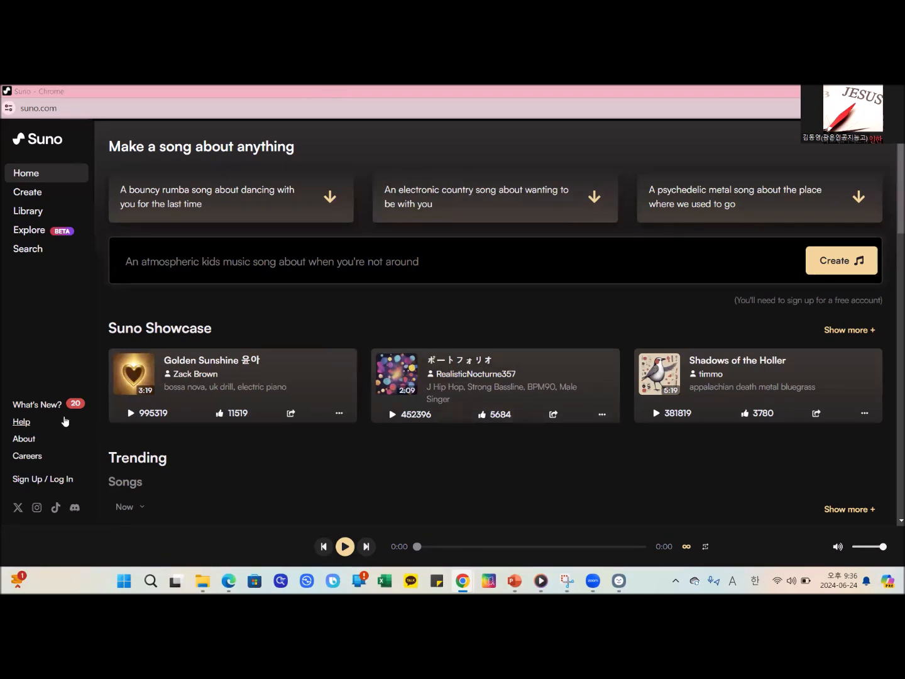
- Log in to Suno with a Google account and open the Create page
click(35, 479)
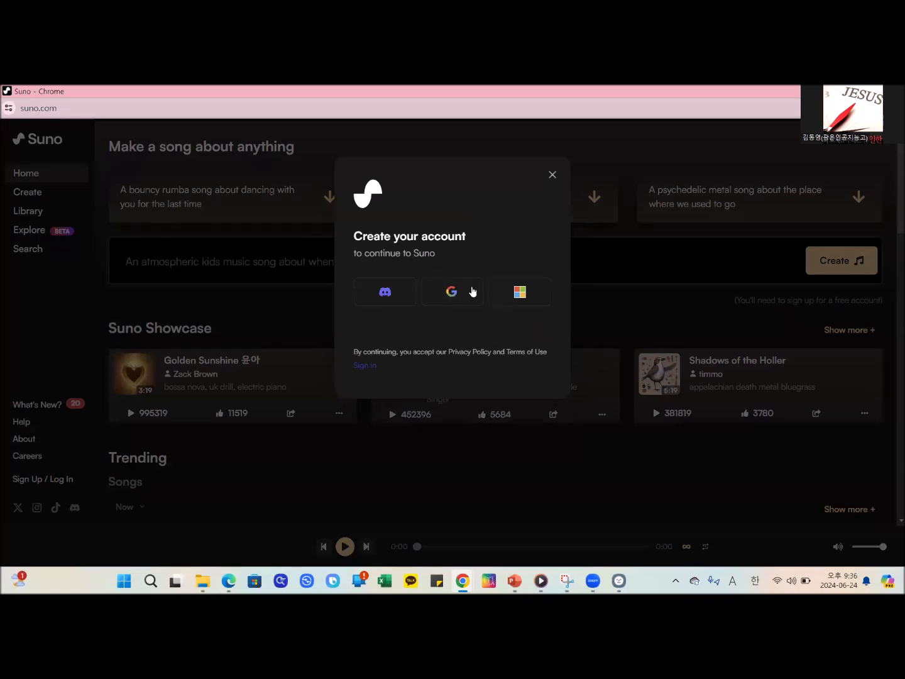
click(438, 290)
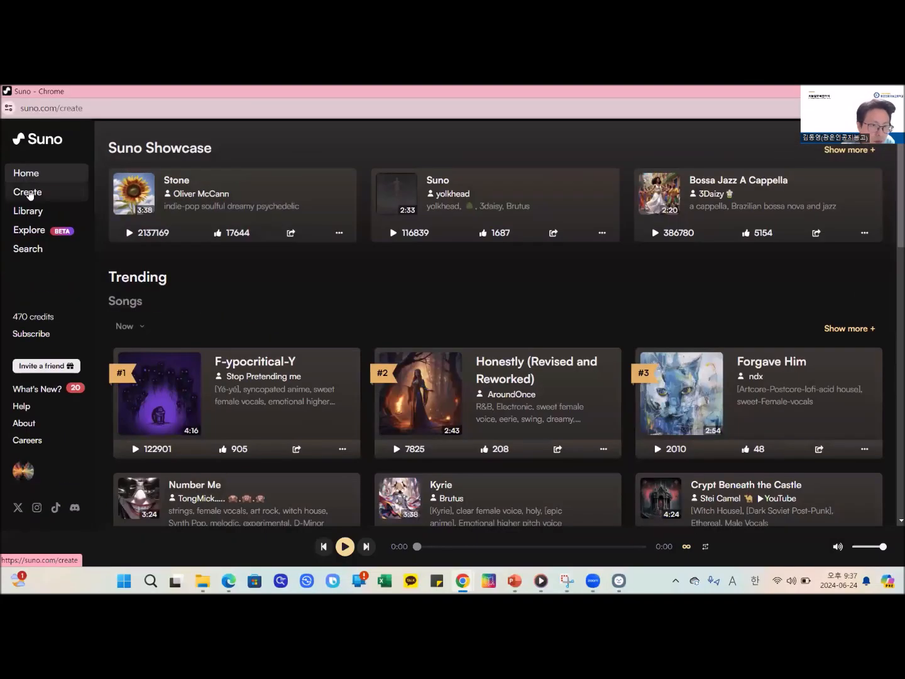
click(59, 198)
- Look through the created songs, play the 3:38 original version of 오저초 교가 at a lower volume, and pause it
scroll(682, 264, down, 5)
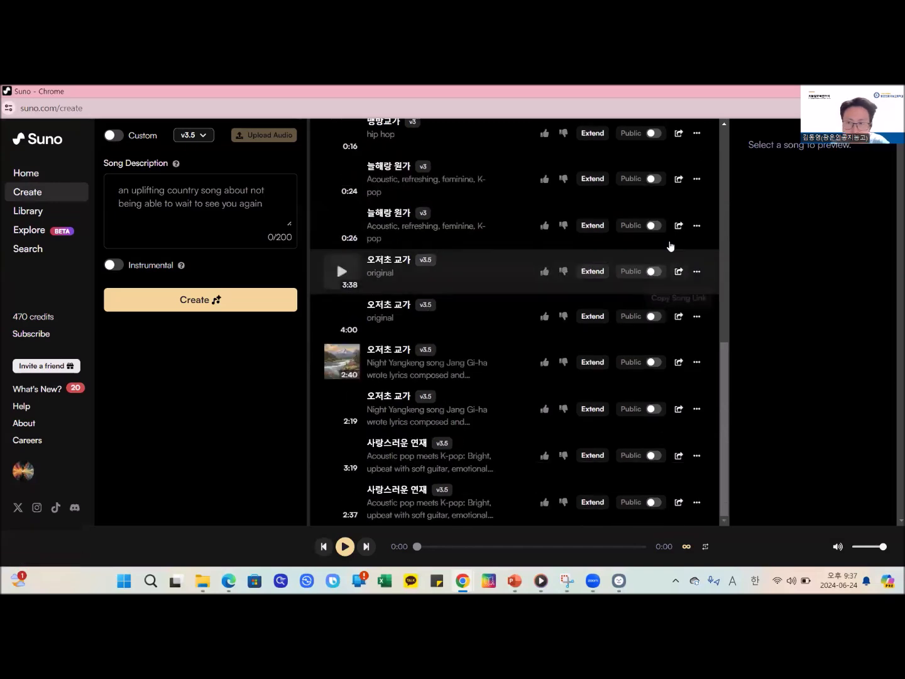
scroll(459, 471, up, 8)
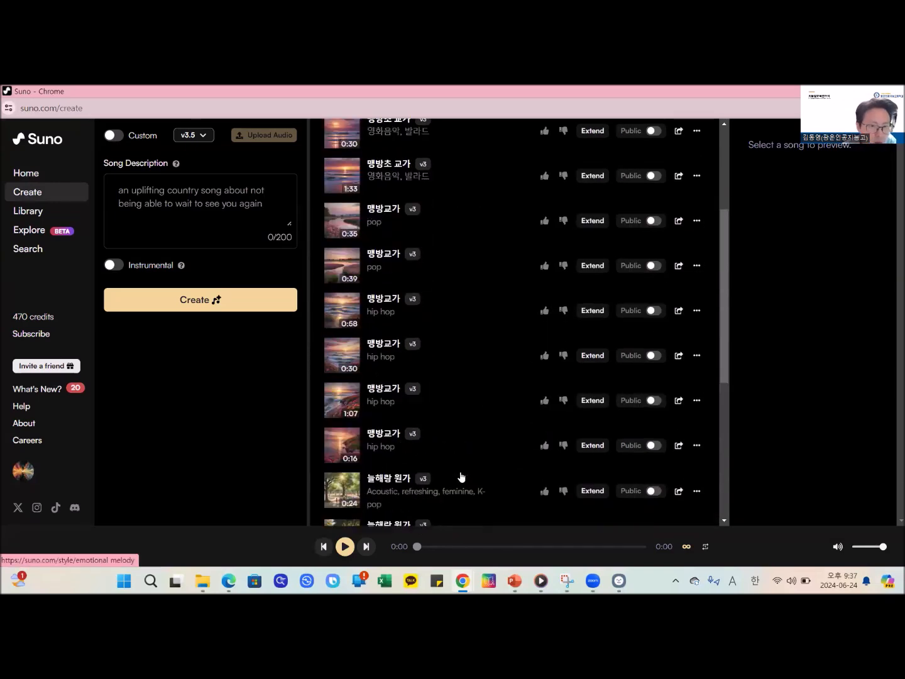
scroll(454, 464, down, 3)
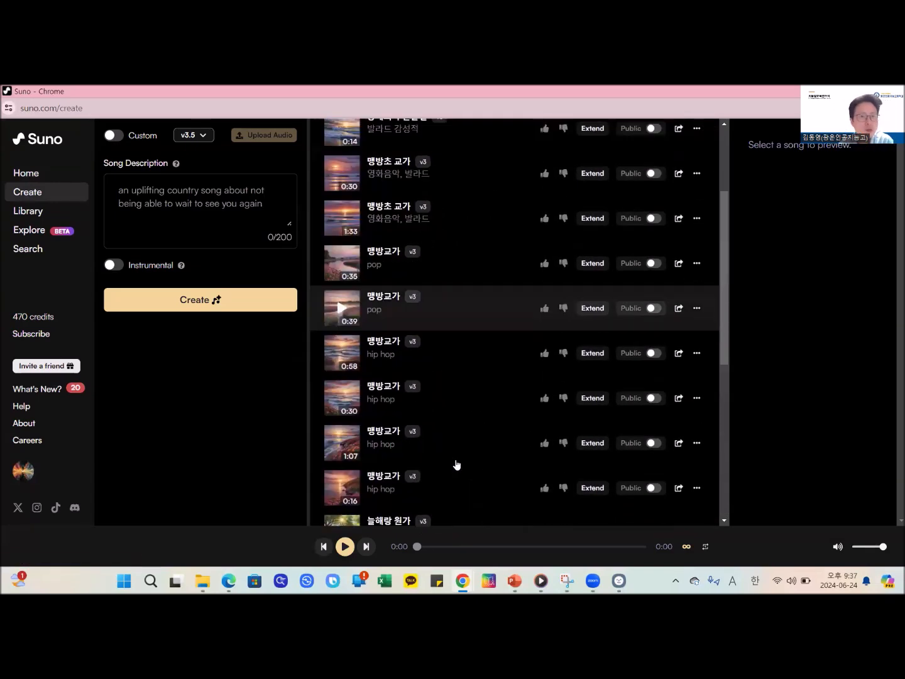
scroll(456, 464, up, 3)
scroll(456, 464, down, 5)
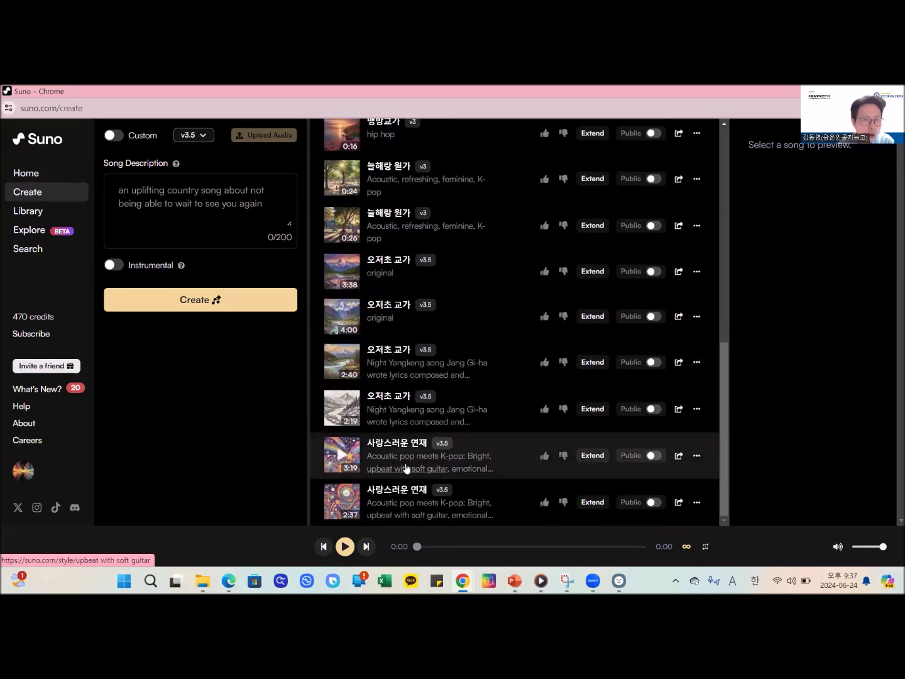
scroll(440, 433, up, 3)
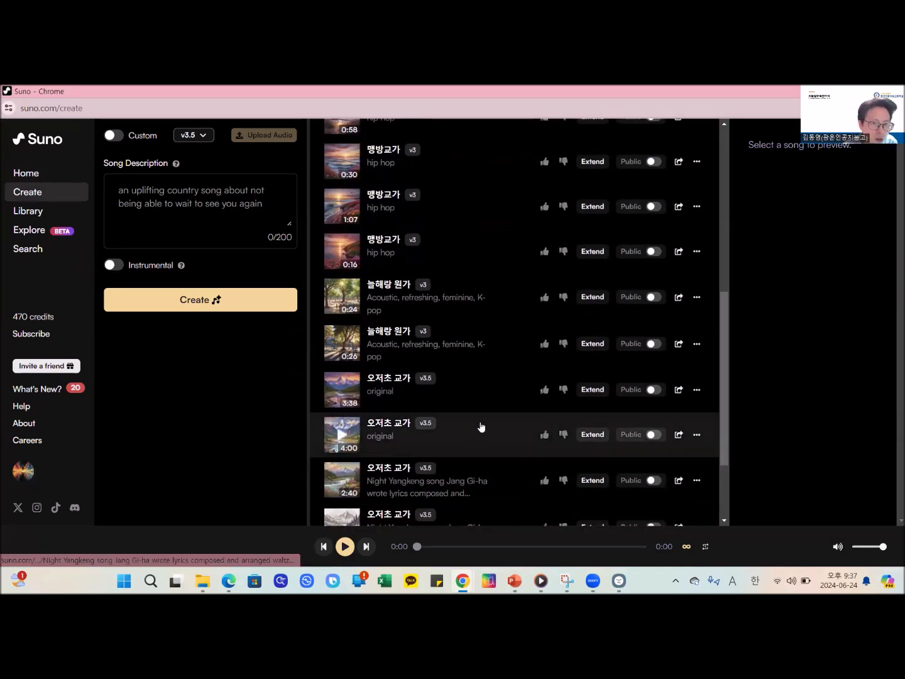
click(334, 393)
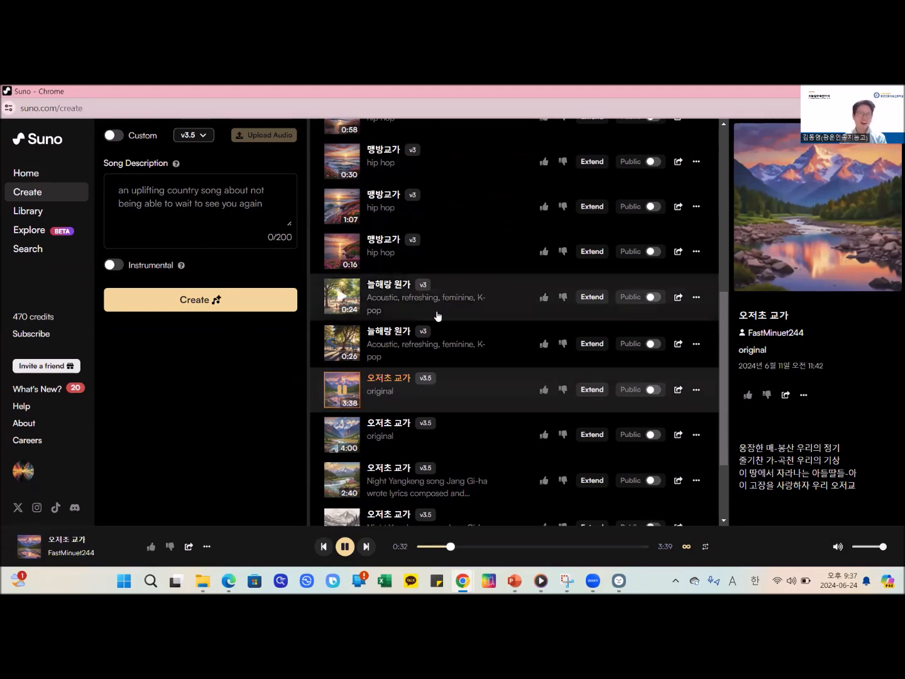
click(871, 546)
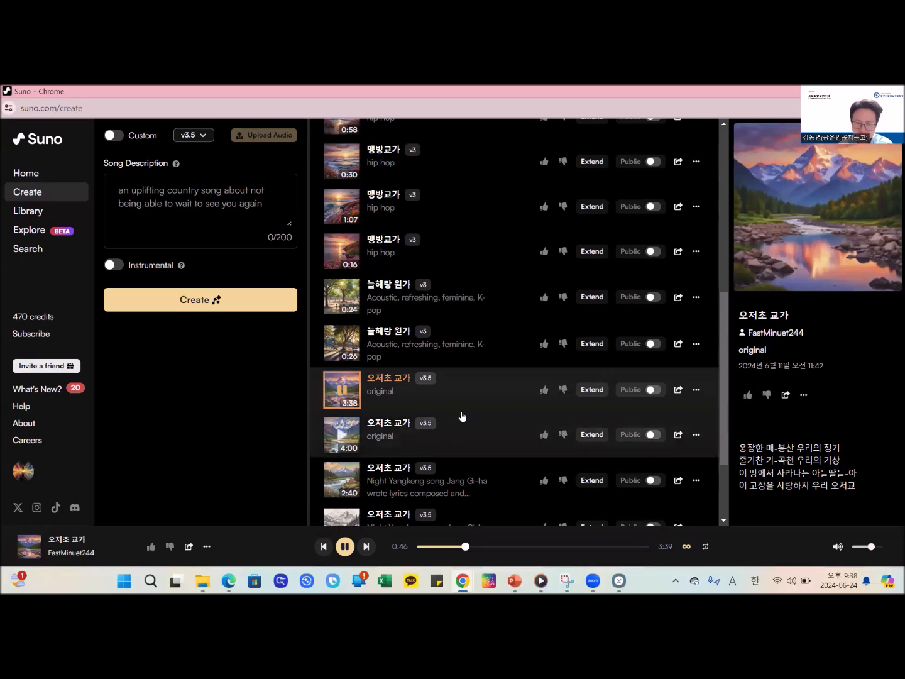
click(344, 546)
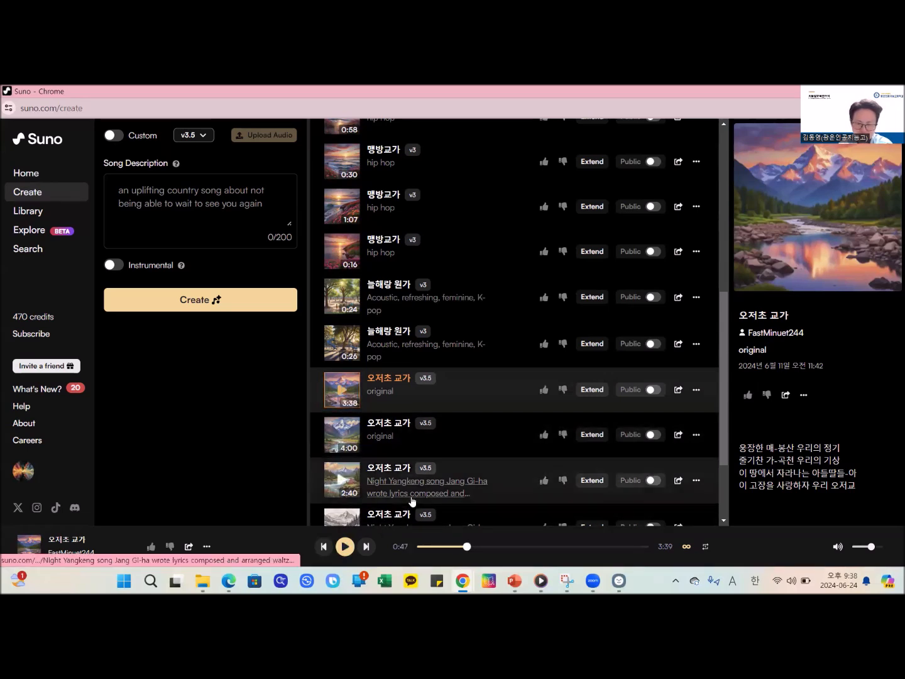
- Play the 2:40 waltz-style version of 오저초 교가, view its style description and lyrics, and pause it
scroll(396, 502, down, 2)
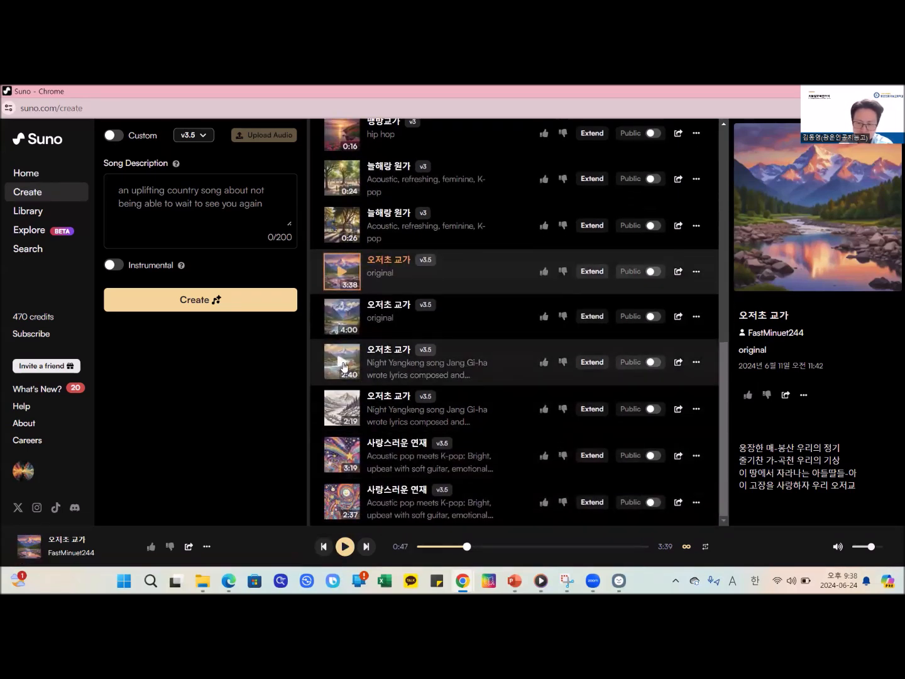
click(342, 363)
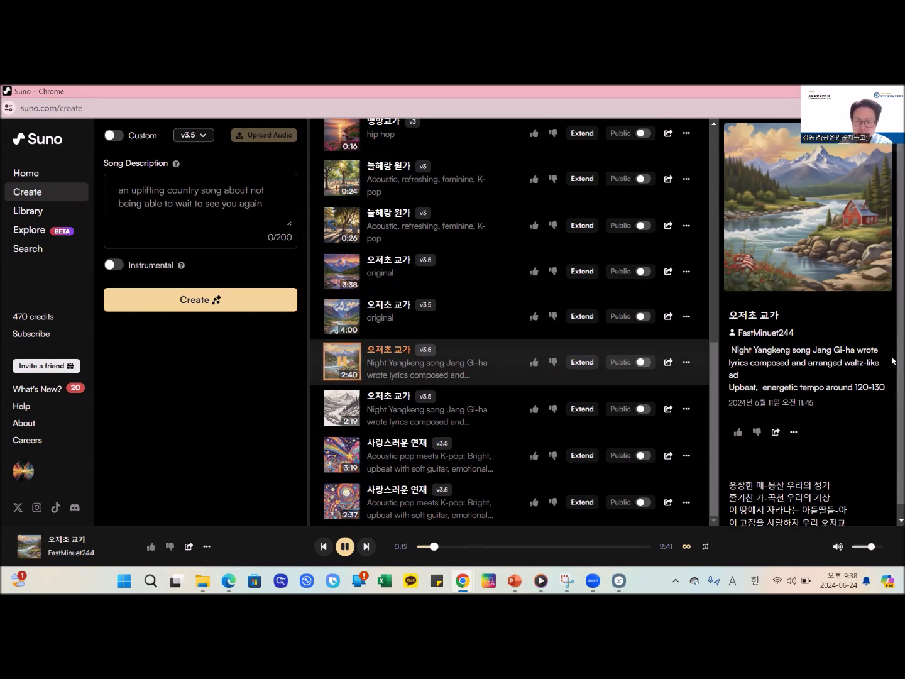
scroll(858, 461, down, 1)
scroll(858, 459, down, 1)
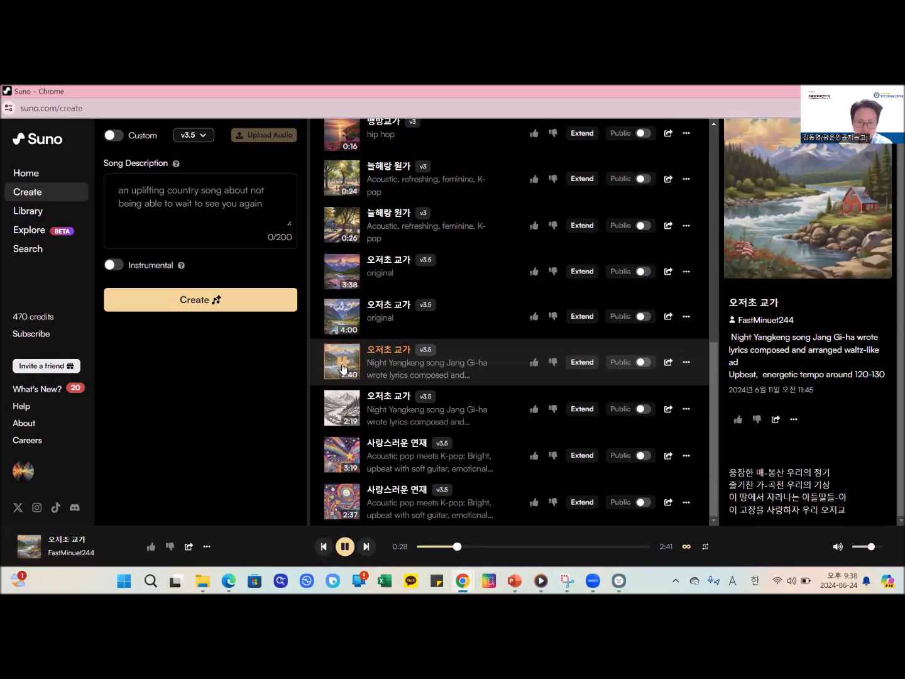
scroll(541, 364, up, 4)
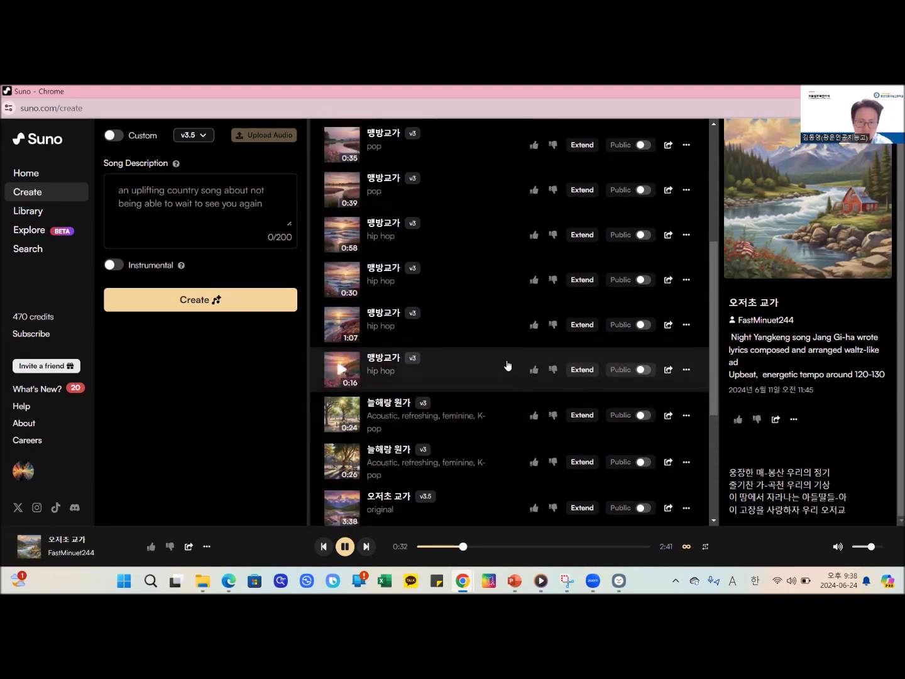
scroll(507, 364, up, 2)
scroll(440, 365, up, 1)
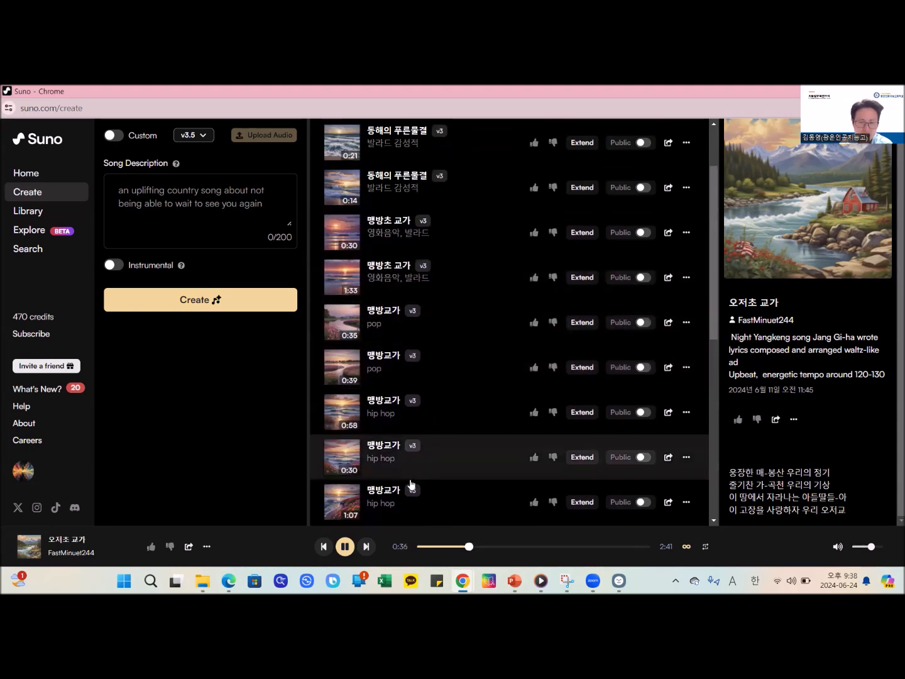
click(345, 546)
- Find the 0:58 hip hop version of 맹방교가 in the song list, play it, and pause it
scroll(396, 404, up, 1)
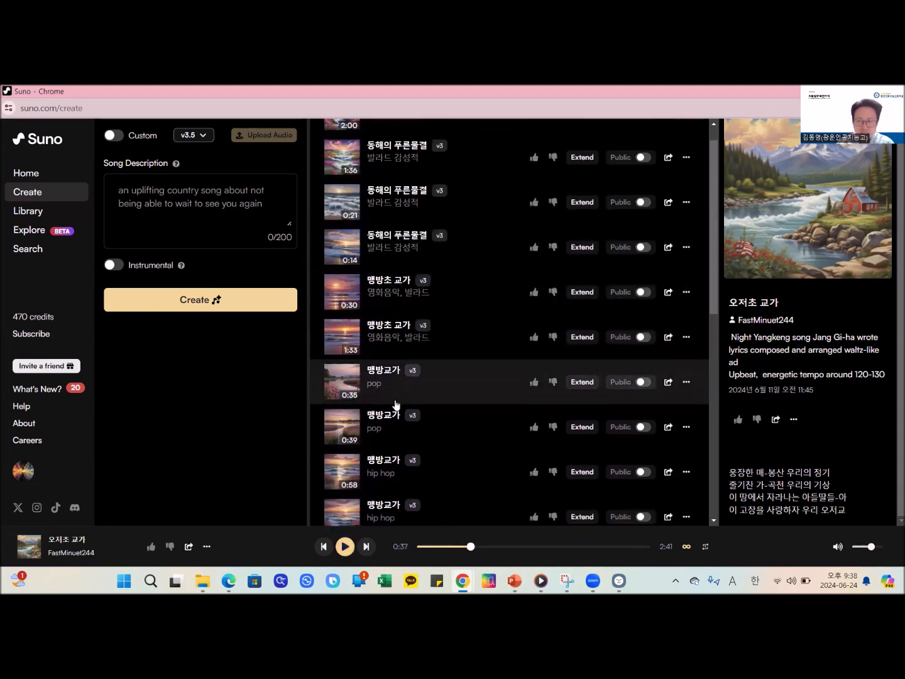
scroll(396, 404, down, 6)
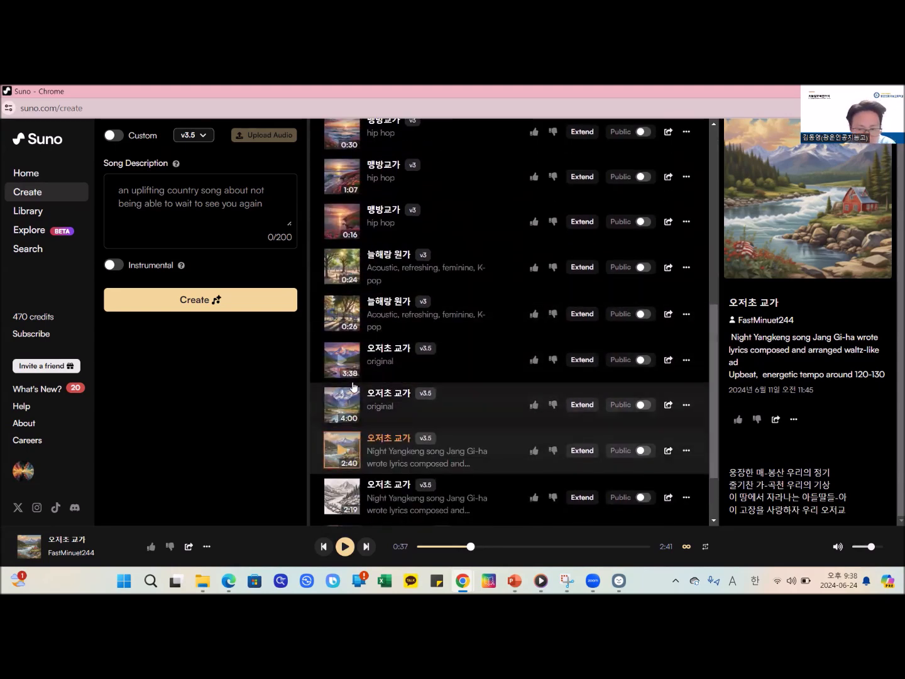
scroll(357, 327, up, 4)
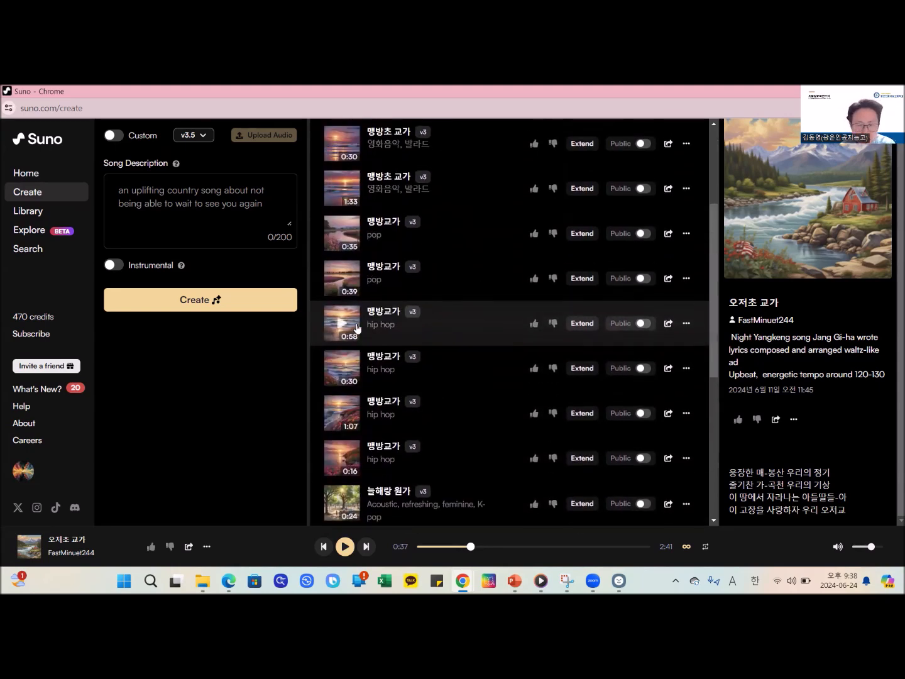
click(340, 331)
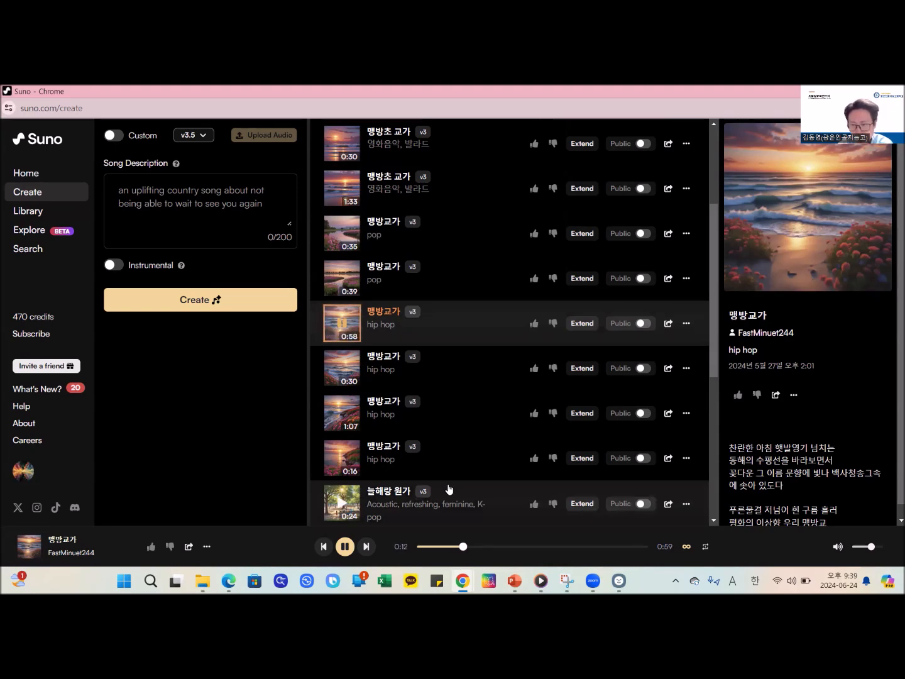
click(341, 551)
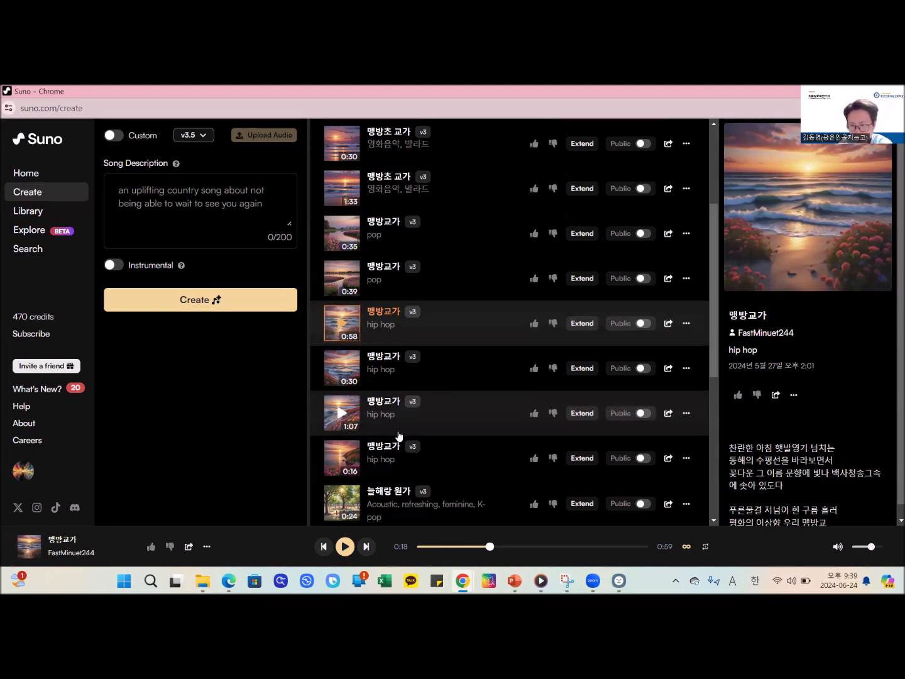
- Switch back to the main Chrome window and open the login form from the ThinkerBell home page
mouse_move(462, 580)
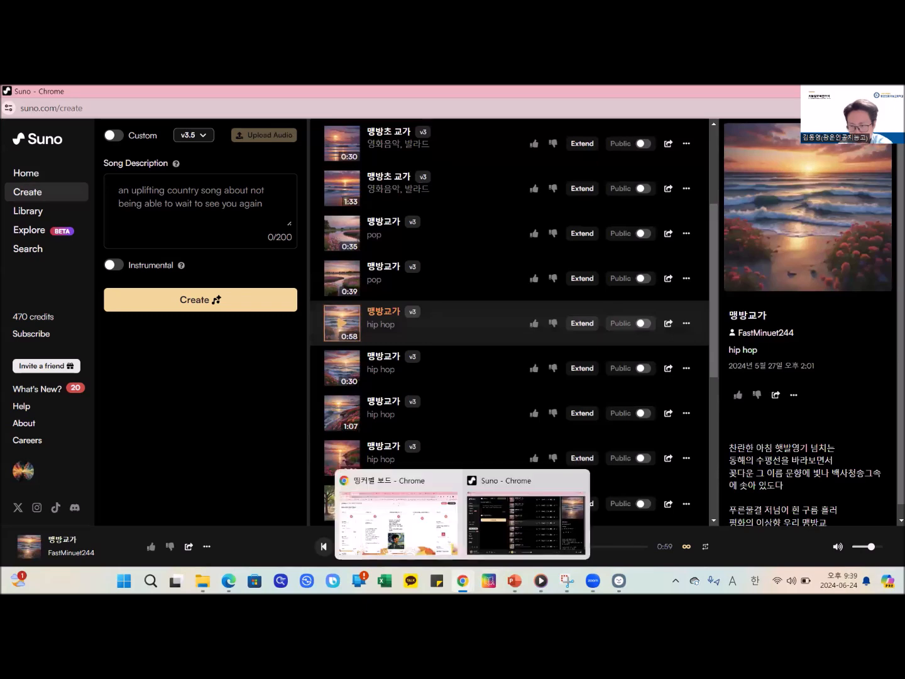
click(424, 546)
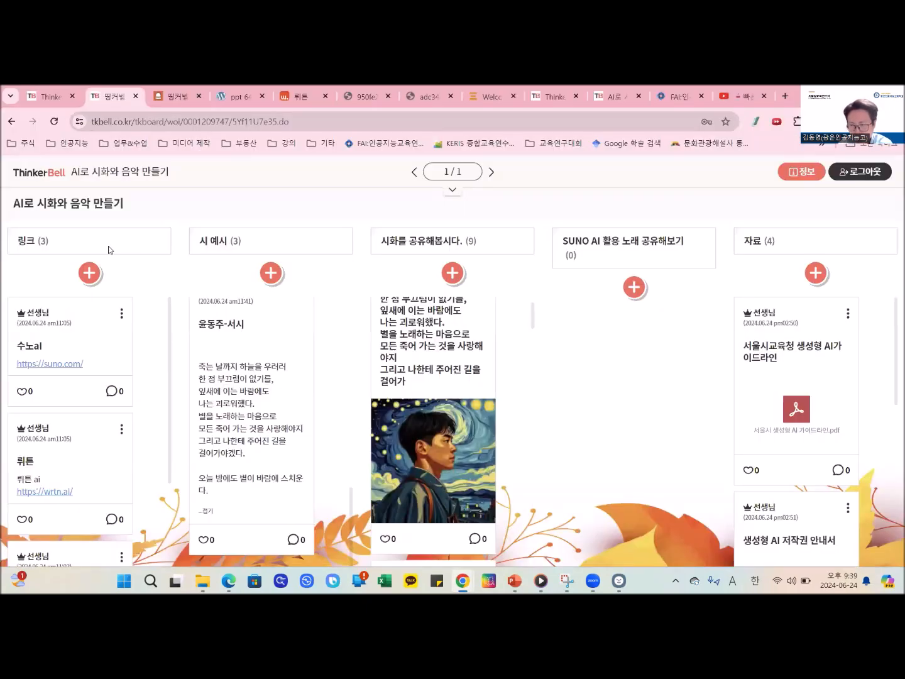
click(52, 100)
click(683, 200)
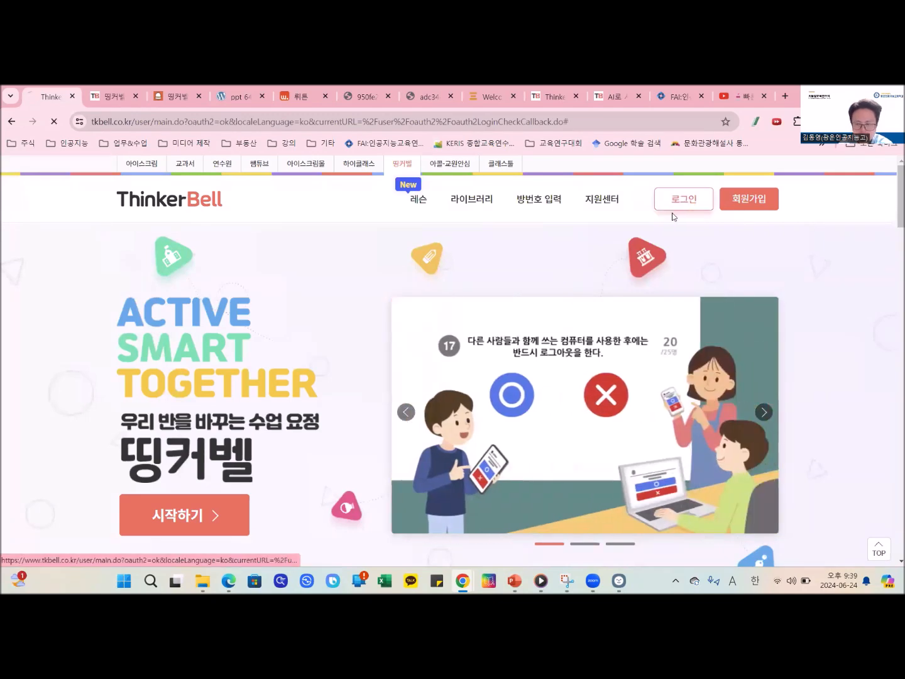
- Log in to ThinkerBell by entering the account ID and the account password
click(409, 315)
text(och9431)
key(Tab)
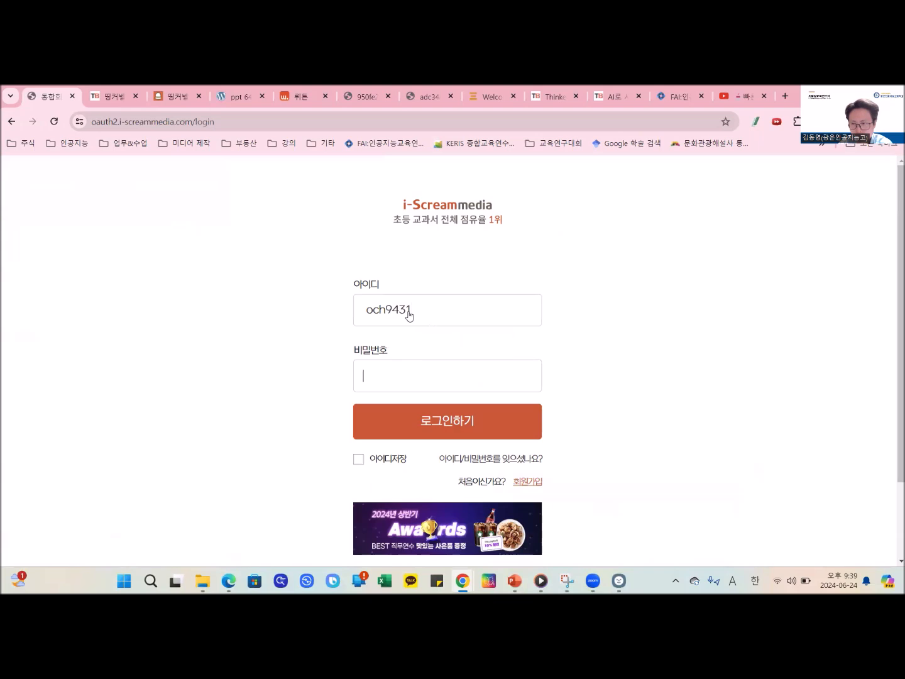
text(****)
key(Return)
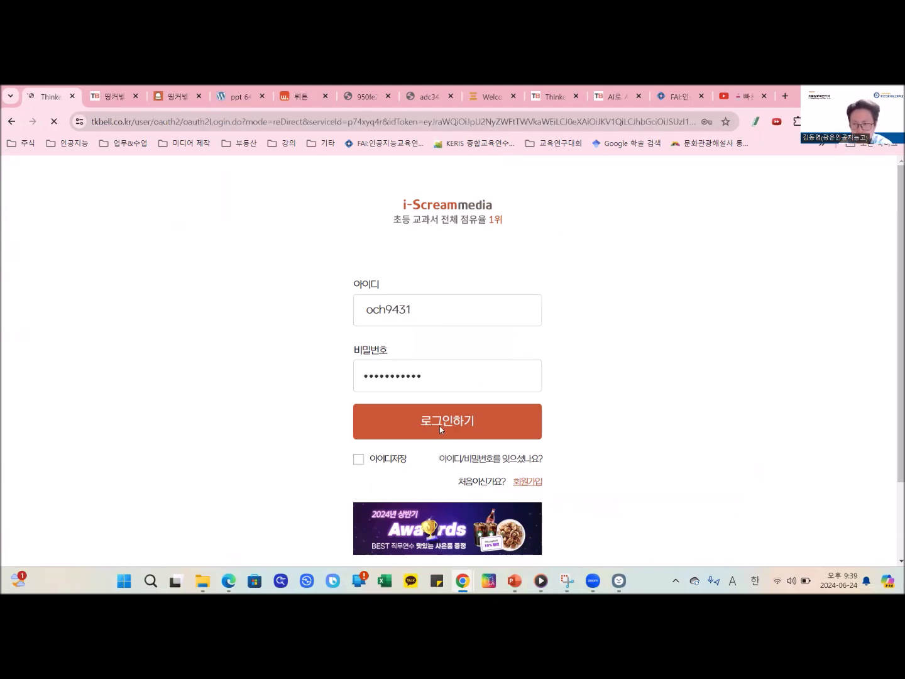
- Go to the 사용 중인 보드 list in the 보관함 and open the board 교가 만들어보기(오저초)
click(435, 229)
click(199, 419)
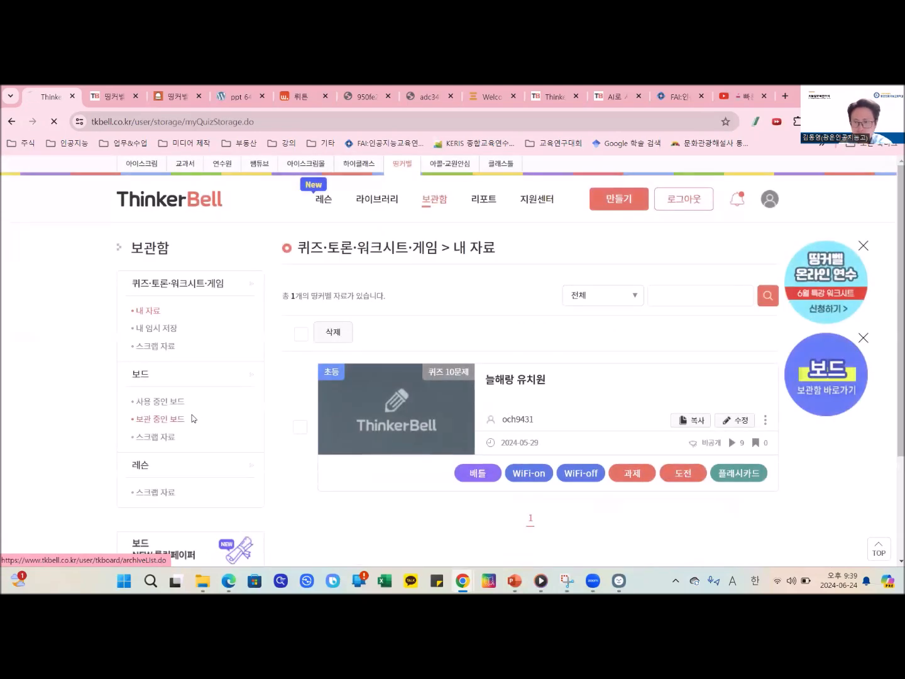
click(182, 402)
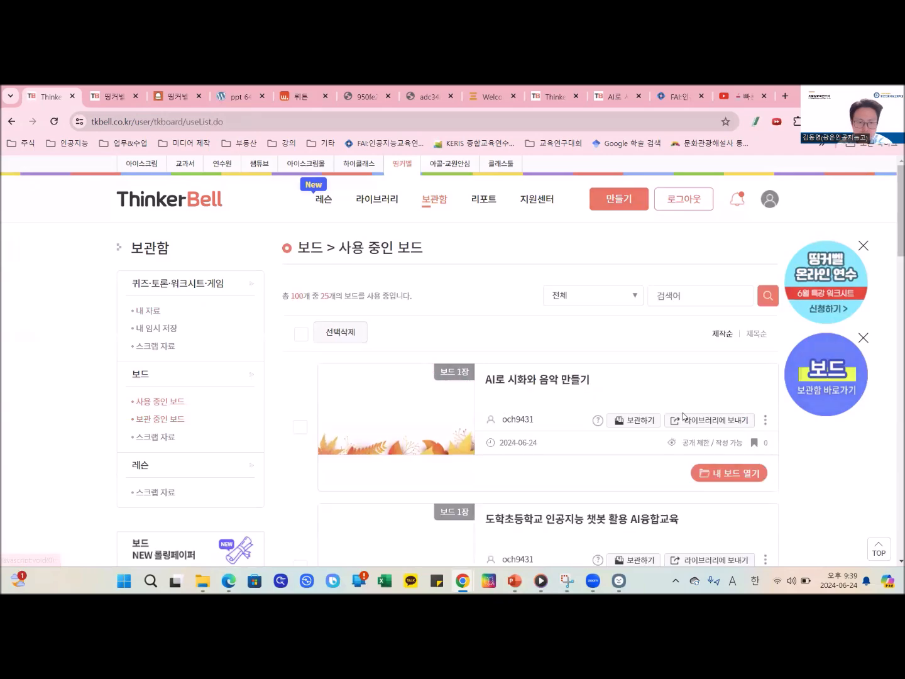
scroll(672, 420, down, 5)
click(568, 289)
click(729, 343)
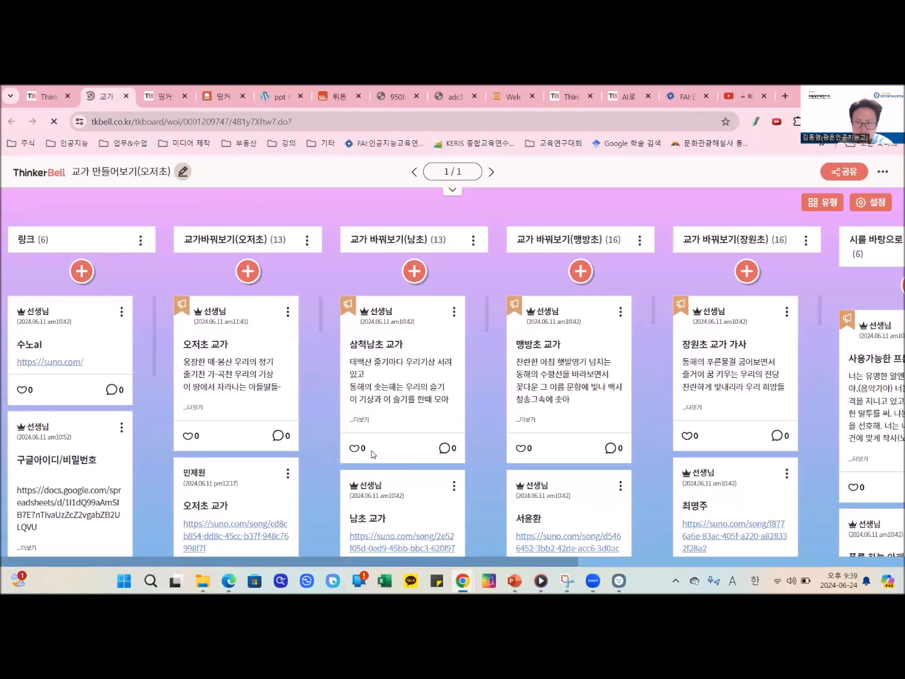
- Look through the school song posts and Suno links under 교가 바꿔보기(남초)
scroll(402, 502, down, 2)
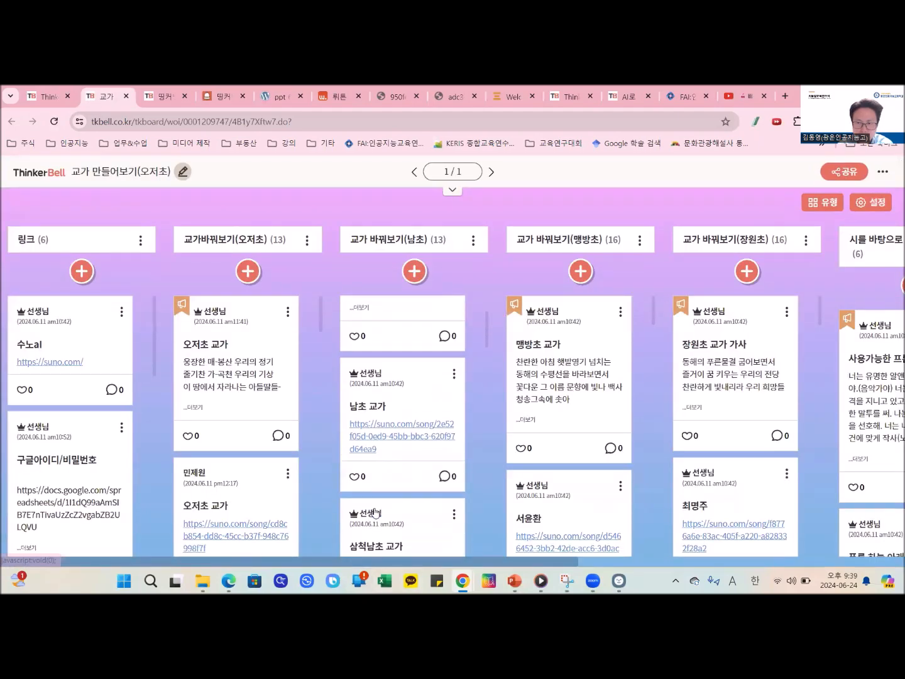
drag(417, 563, 310, 562)
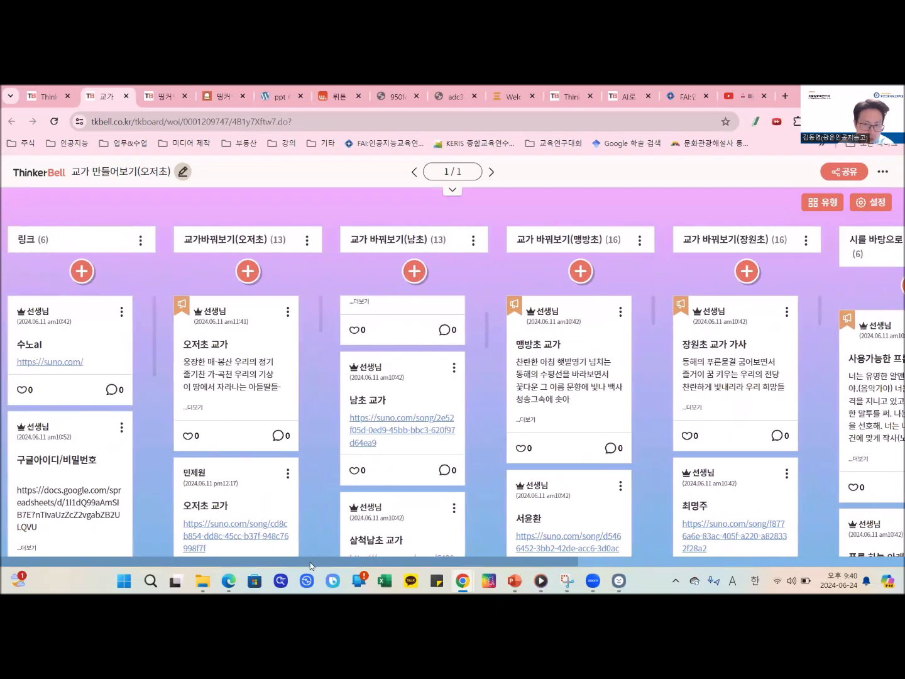
scroll(339, 409, up, 1)
scroll(339, 409, up, 2)
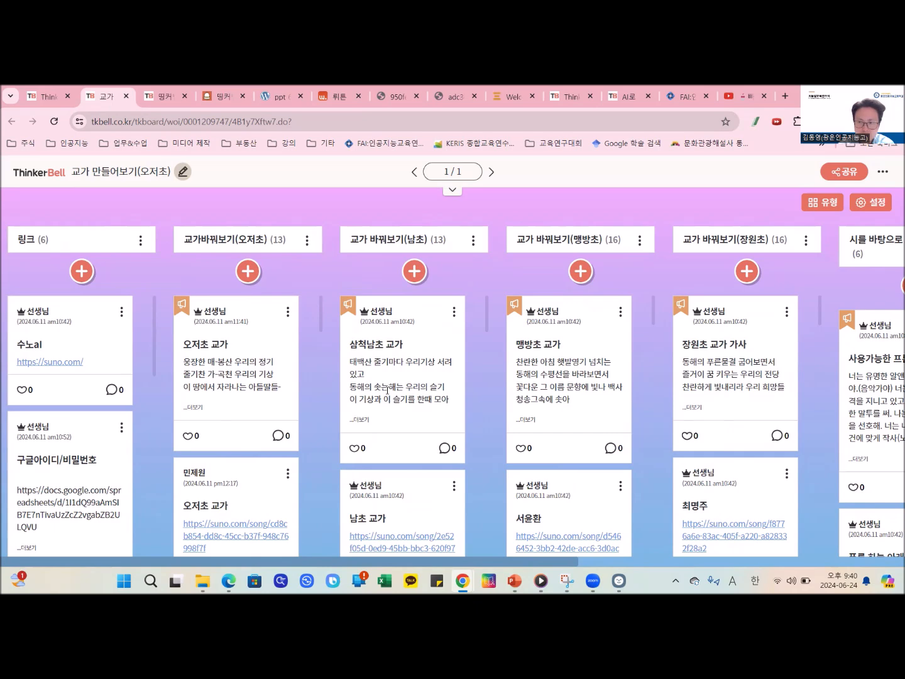
scroll(387, 390, down, 1)
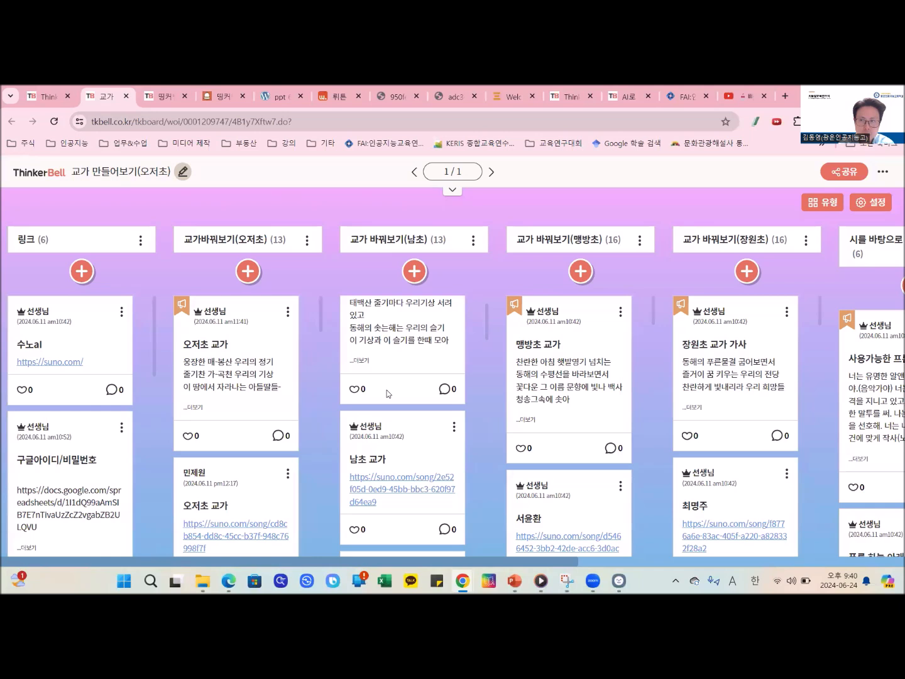
- Return to the start of the board's song posts and switch to the Suno window with the created songs list
scroll(388, 394, up, 1)
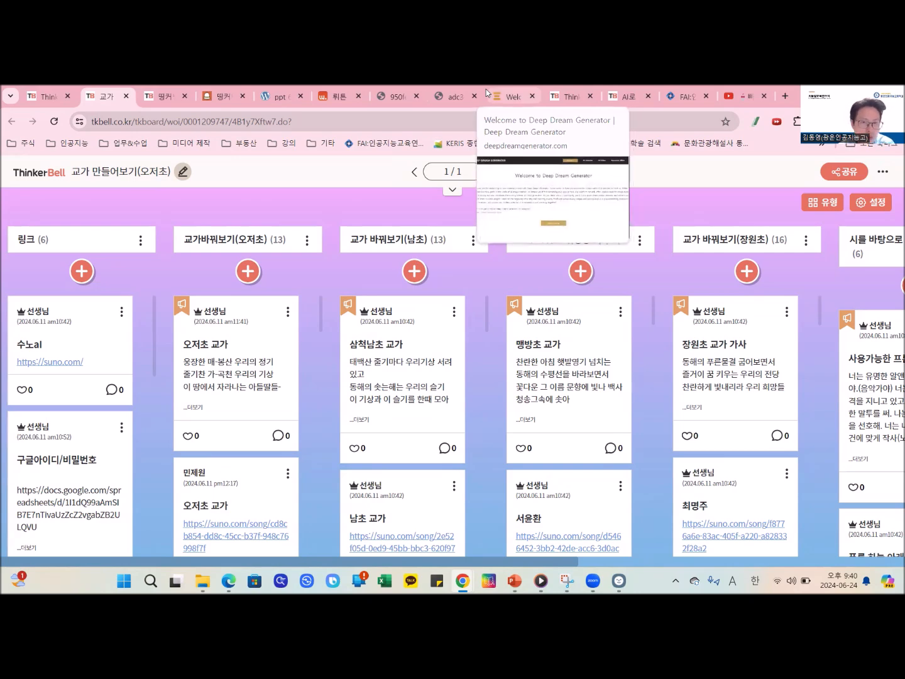
mouse_move(463, 580)
click(516, 531)
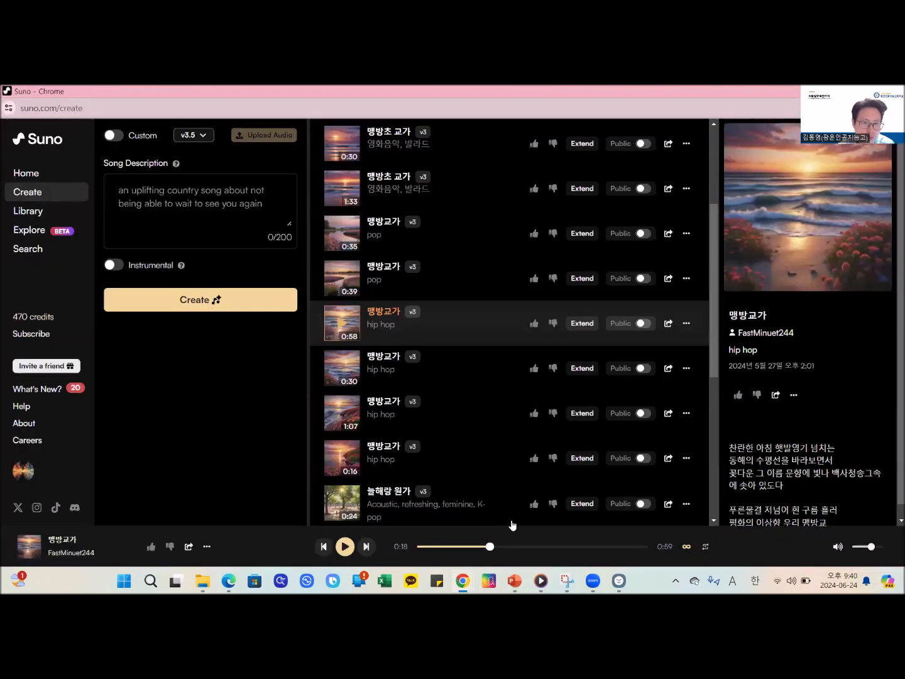
scroll(471, 338, up, 3)
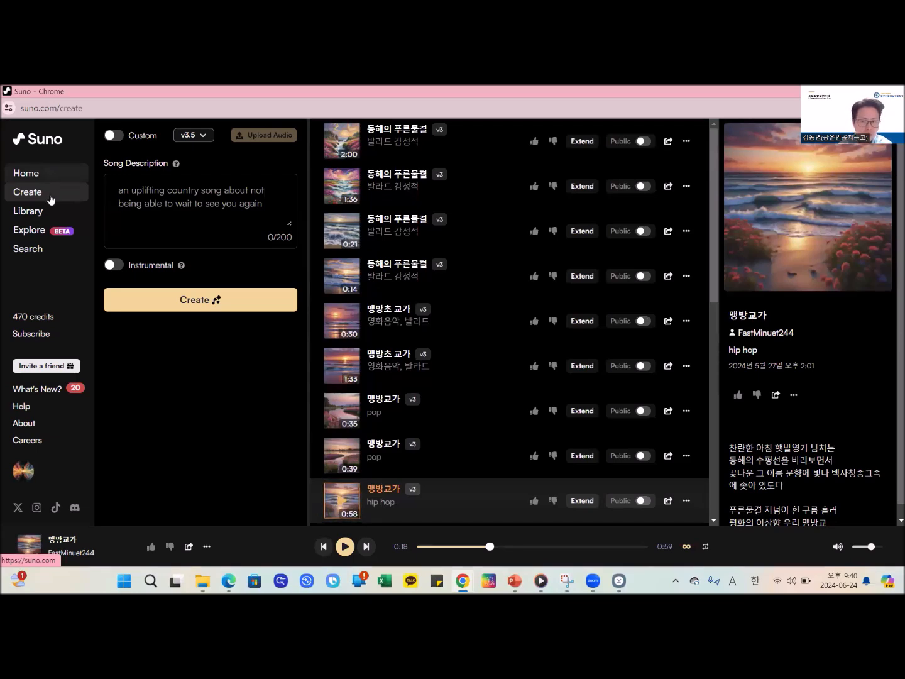
- Search Suno's songs for ak-47 and play the Grunge Americana, hip-hop result titled AK-47
click(47, 259)
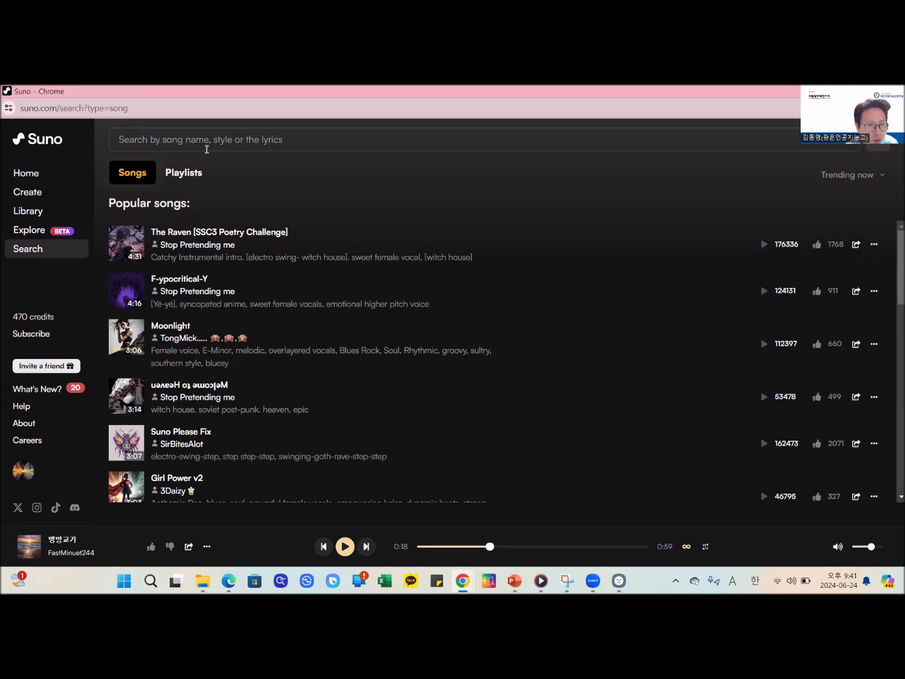
text(ak-4)
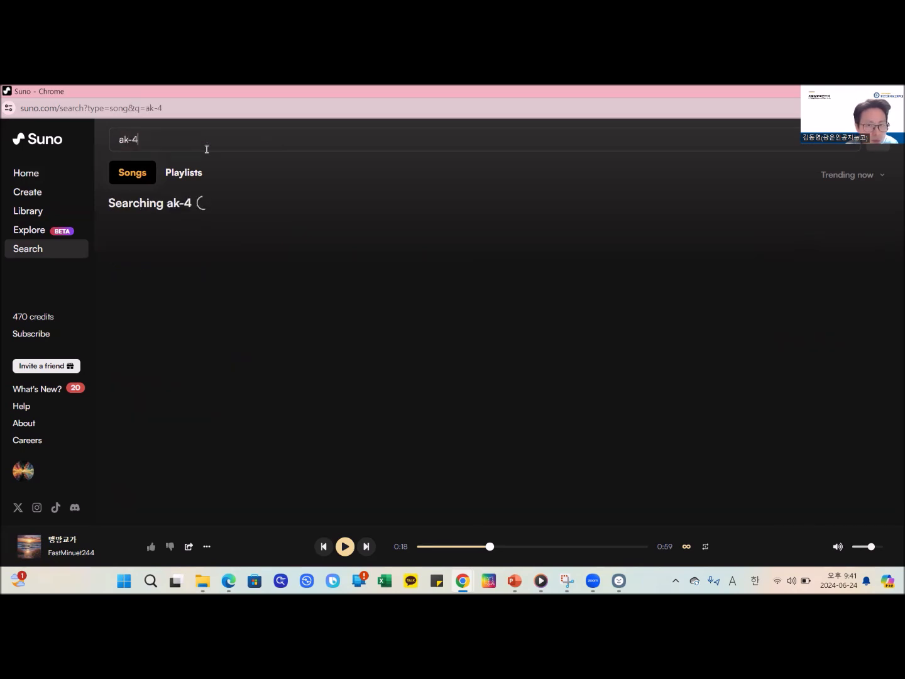
text(7)
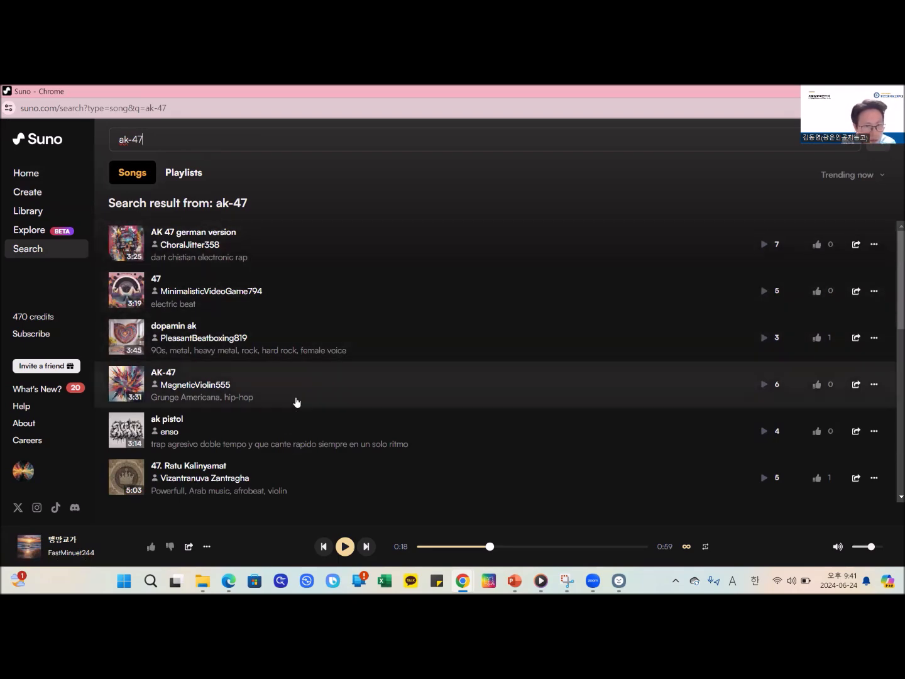
scroll(265, 436, down, 3)
scroll(265, 435, up, 2)
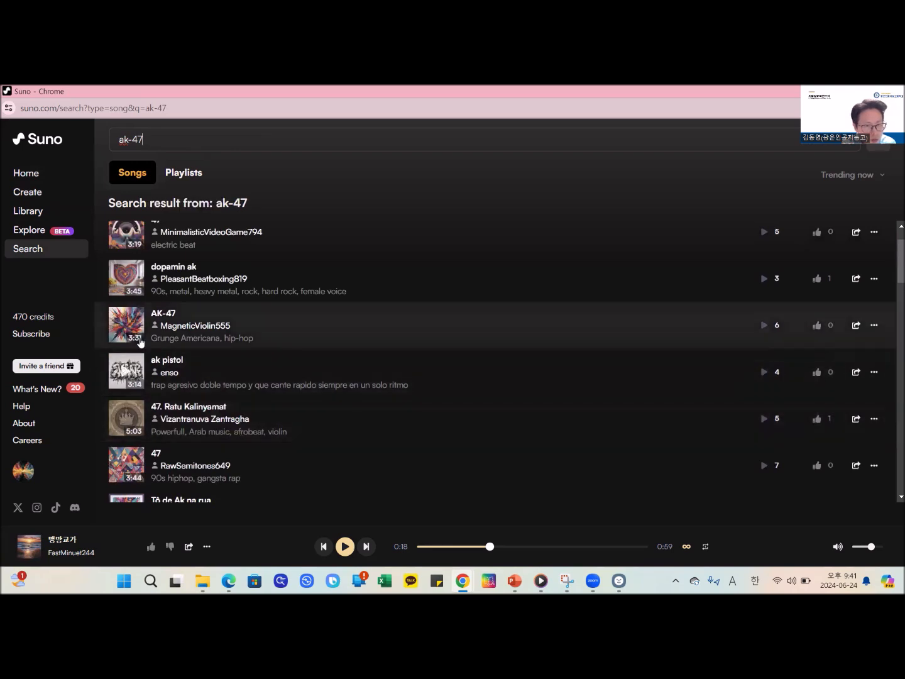
click(125, 328)
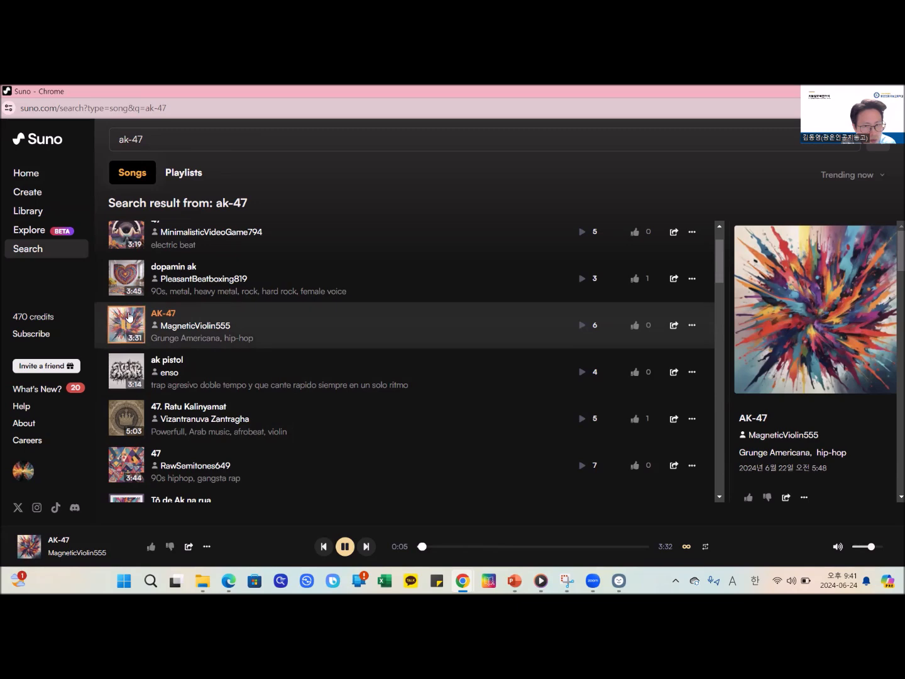
scroll(127, 319, up, 1)
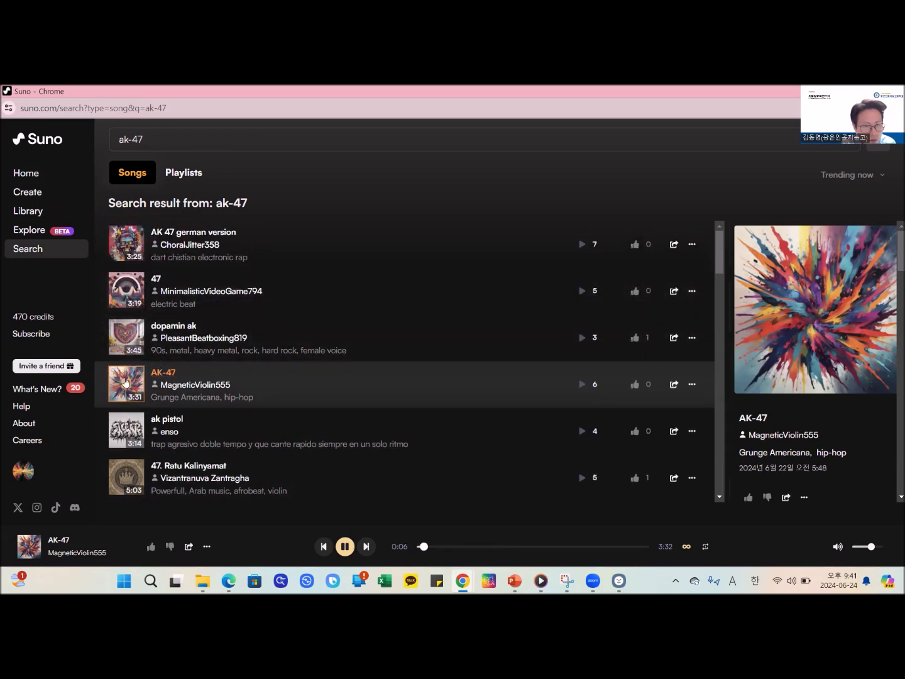
- Go to the Suno home page and briefly play the #1 trending song F-ypocritical-Y, pausing it after a moment
click(50, 174)
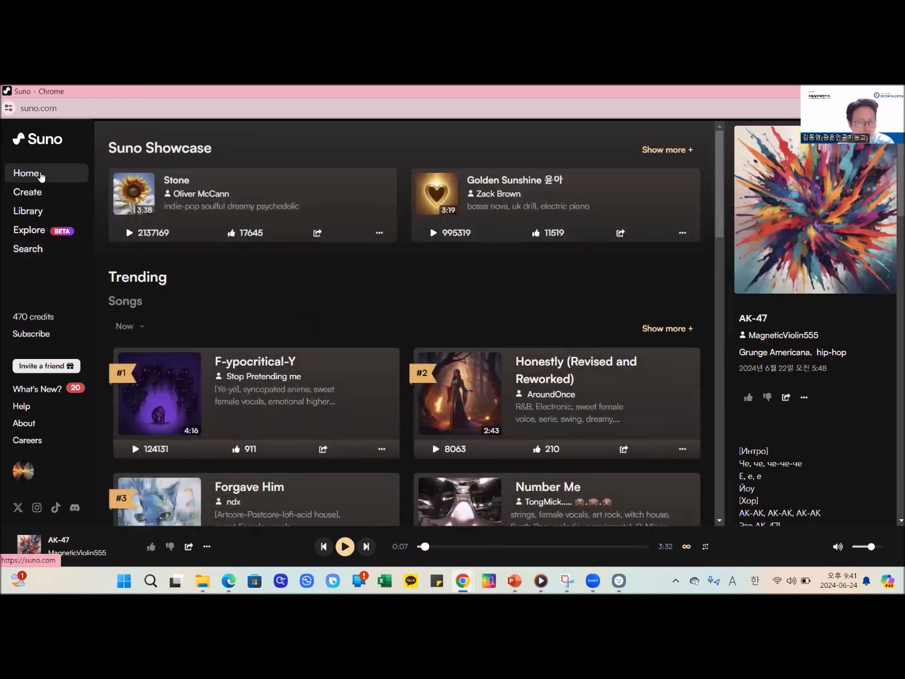
scroll(568, 339, down, 2)
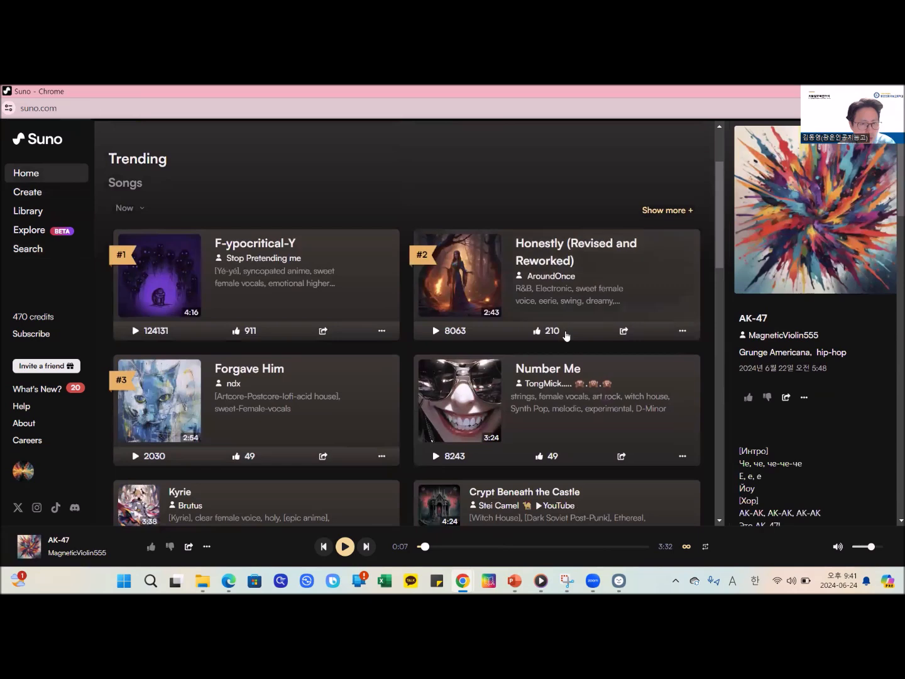
scroll(418, 461, down, 1)
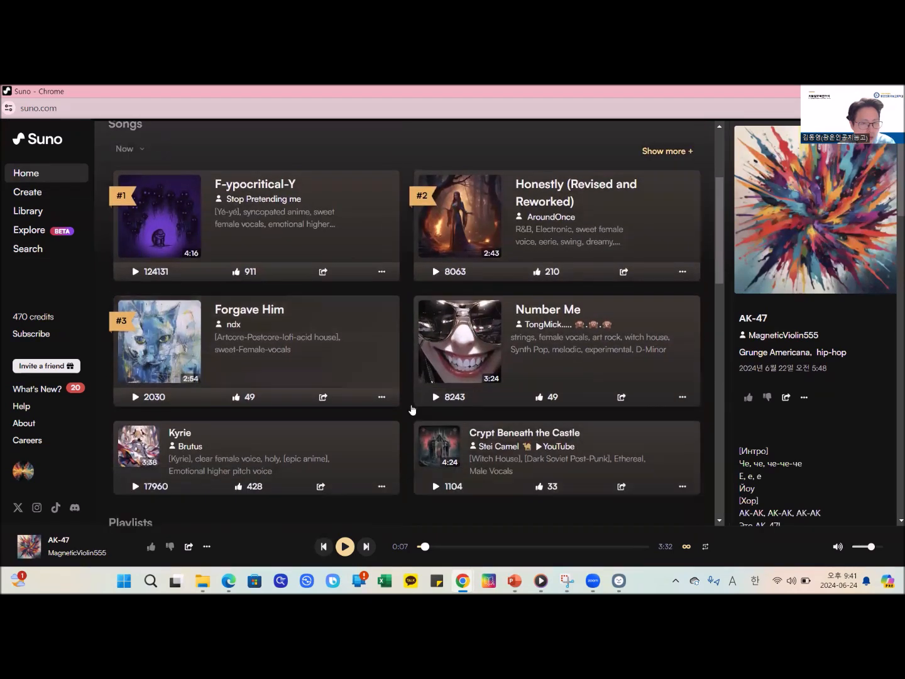
click(134, 271)
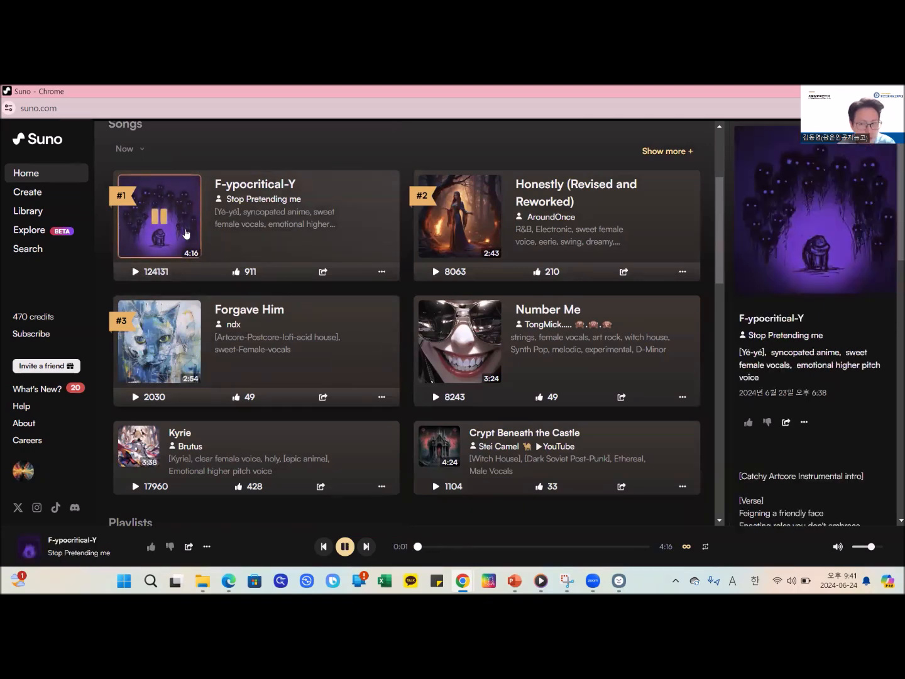
click(165, 225)
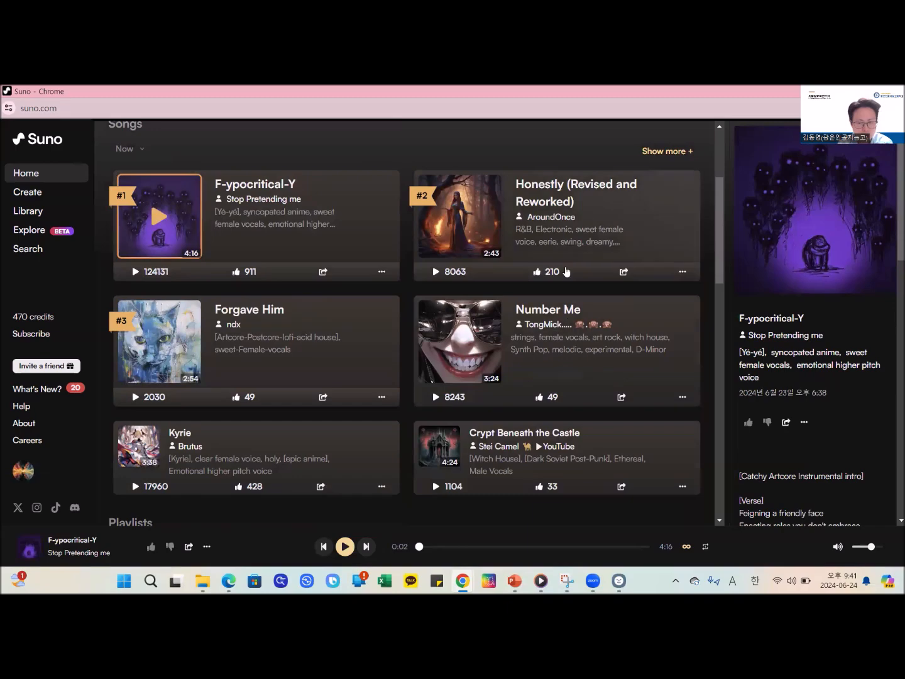
- Open the Funk playlist from Top Categories and briefly play its first song, Leon "Ladies Man" Phelps
scroll(488, 315, down, 2)
scroll(489, 316, down, 2)
scroll(313, 354, up, 2)
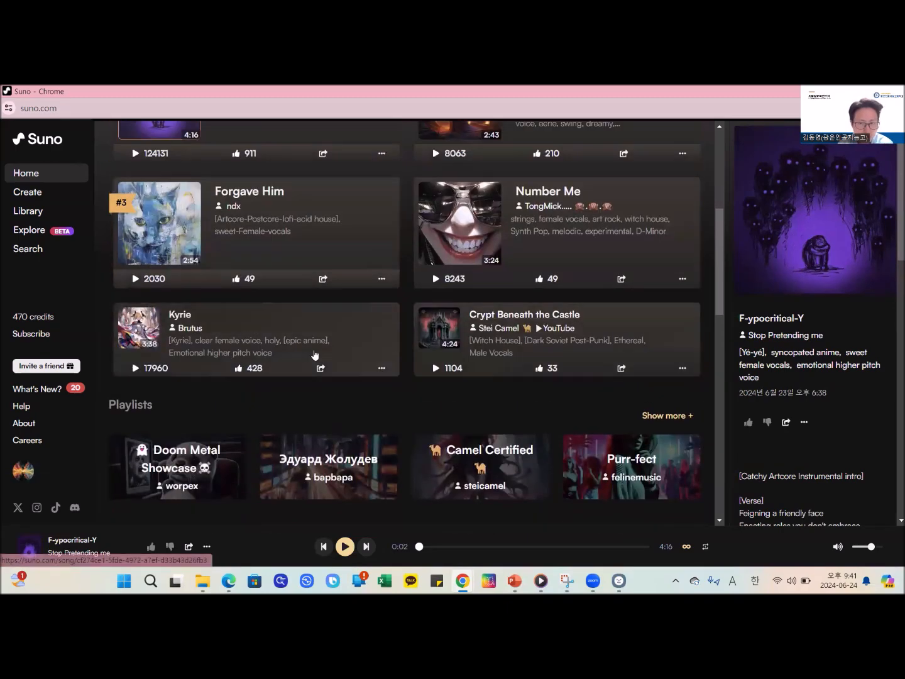
scroll(414, 484, down, 3)
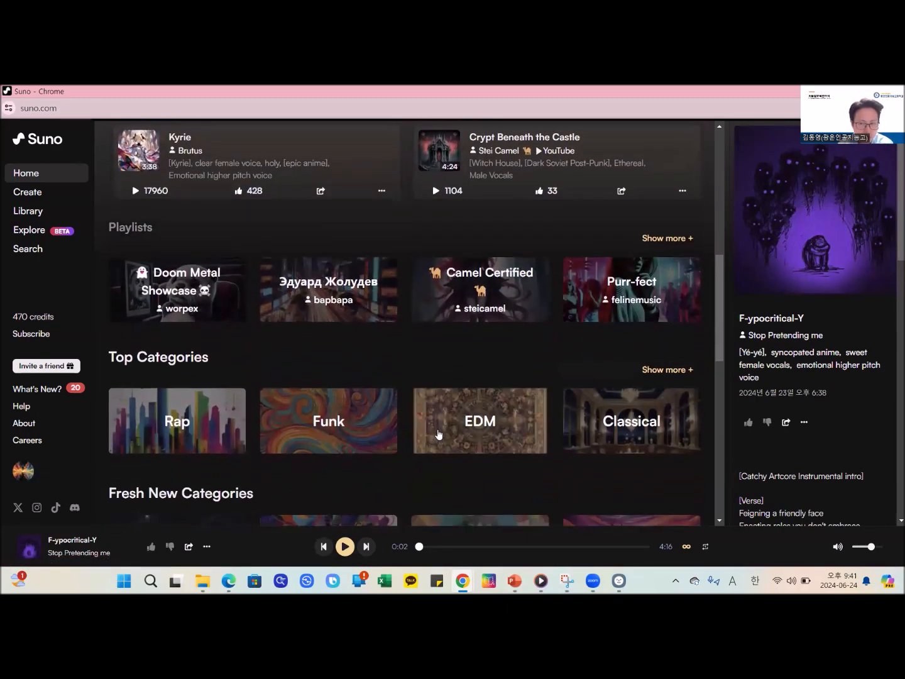
scroll(353, 406, down, 1)
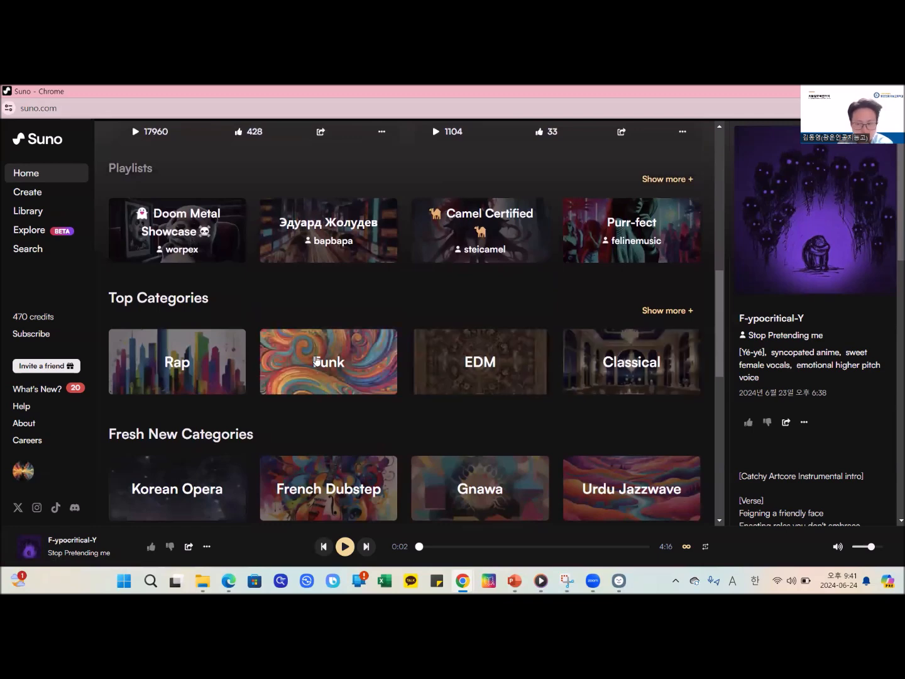
click(346, 360)
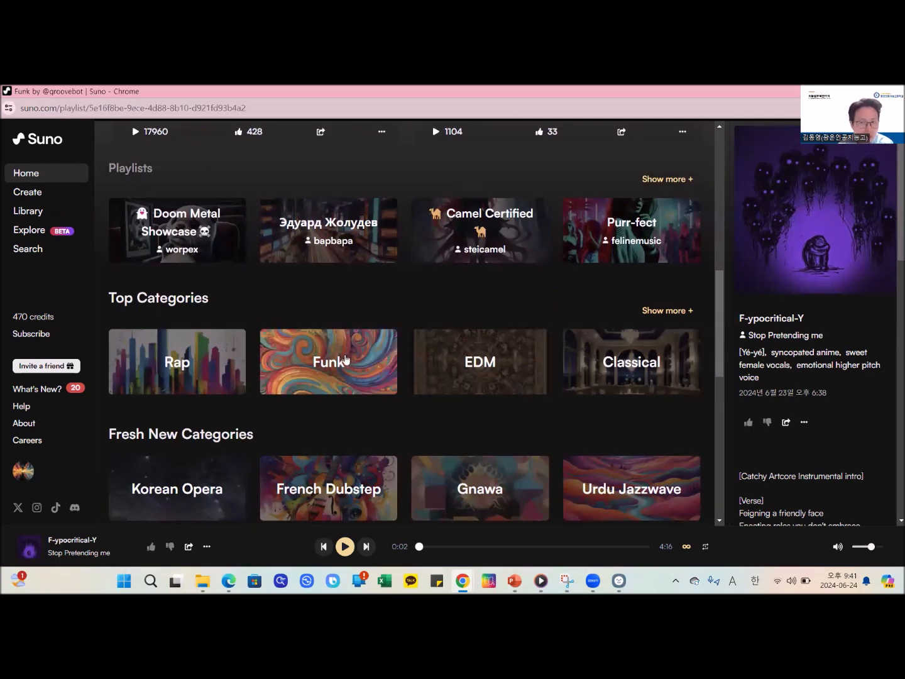
click(139, 290)
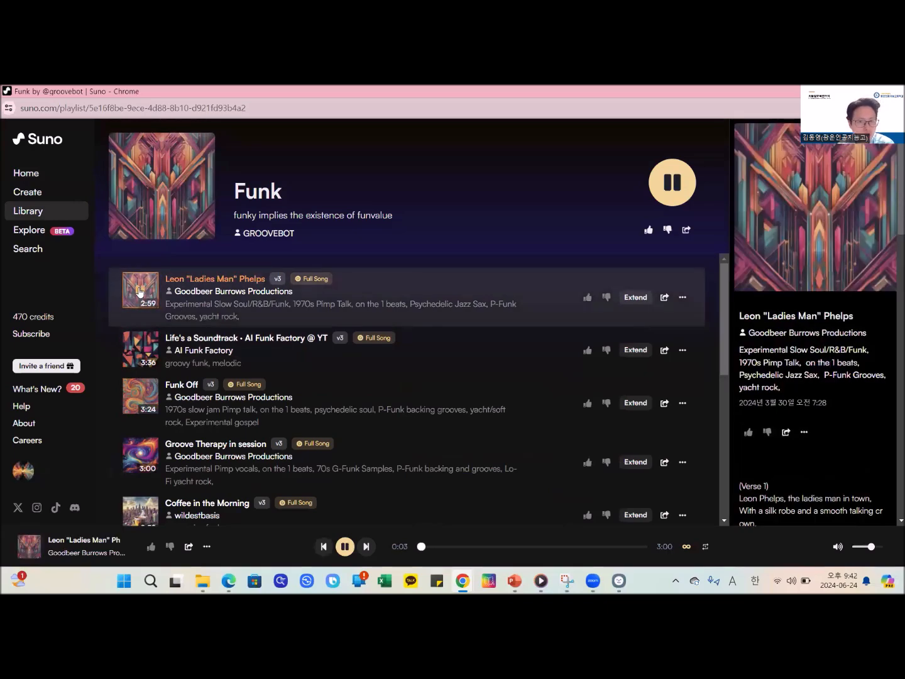
click(139, 290)
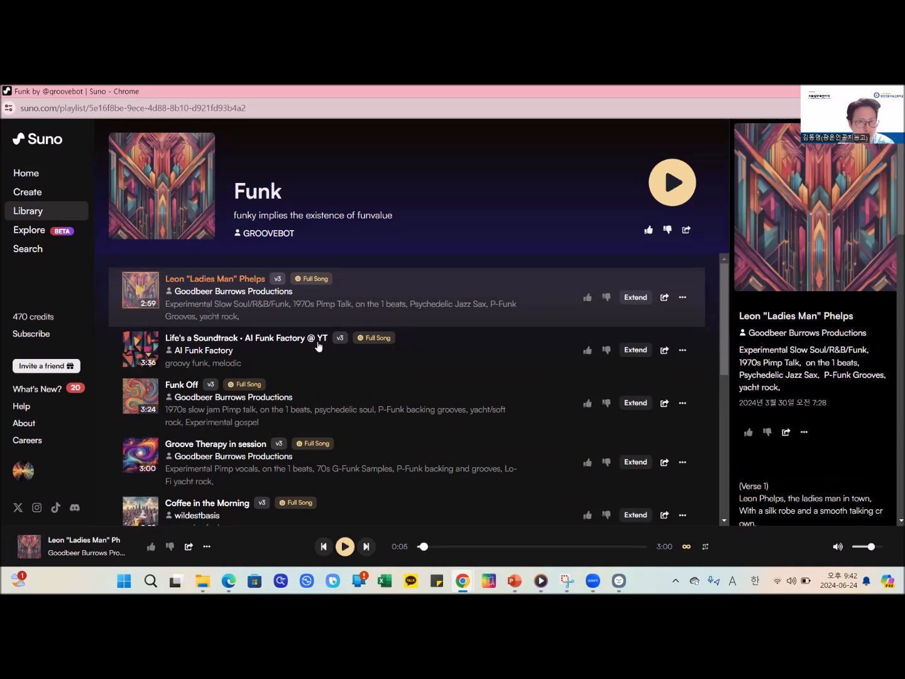
- Reuse the prompt of Leon "Ladies Man" Phelps for a new custom song and review its lyrics, style and title
click(683, 299)
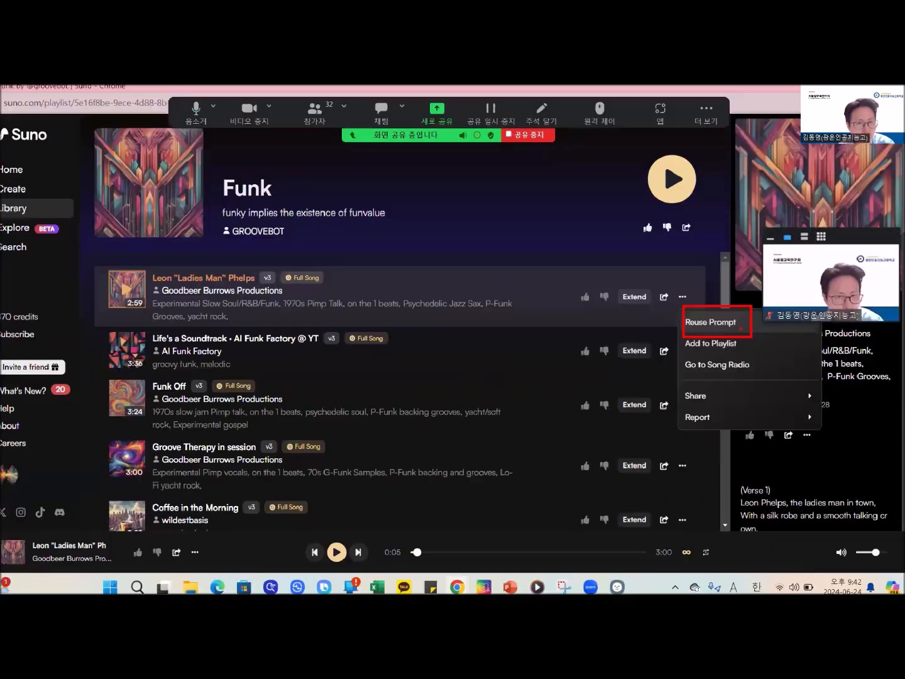
click(732, 322)
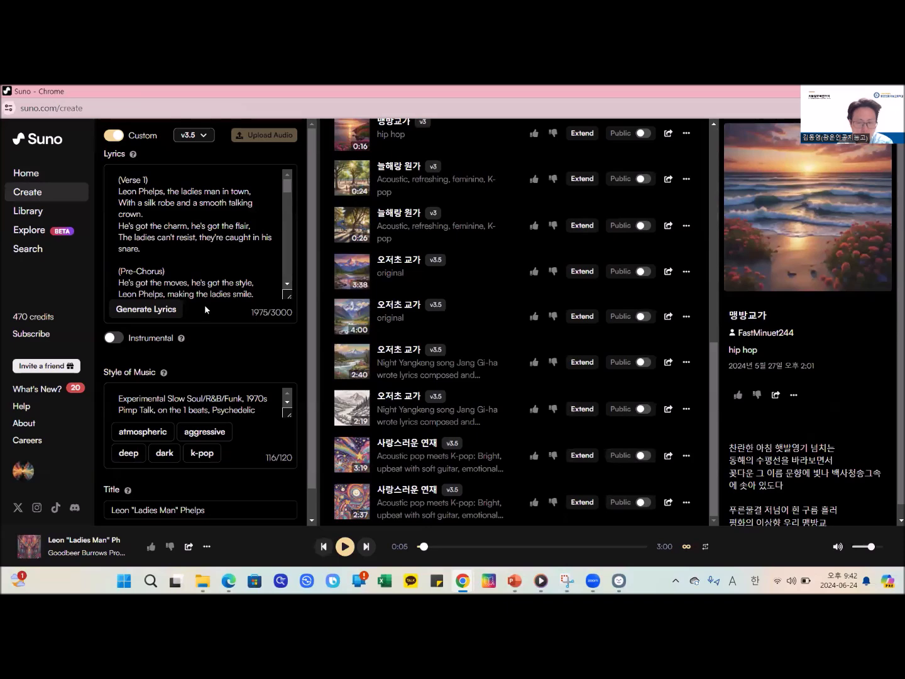
scroll(165, 450, down, 1)
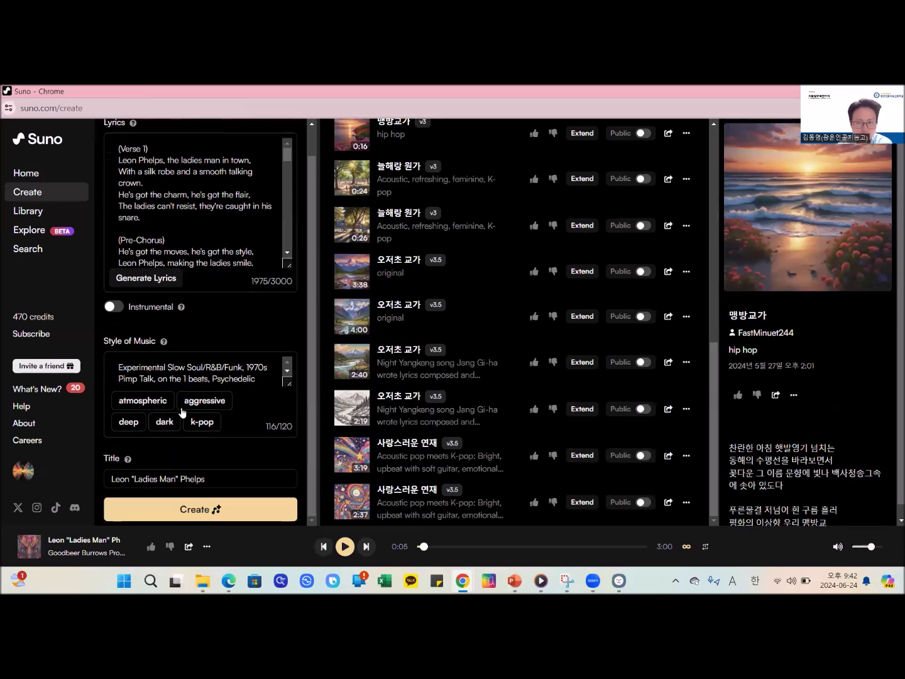
scroll(189, 377, down, 1)
scroll(189, 377, up, 1)
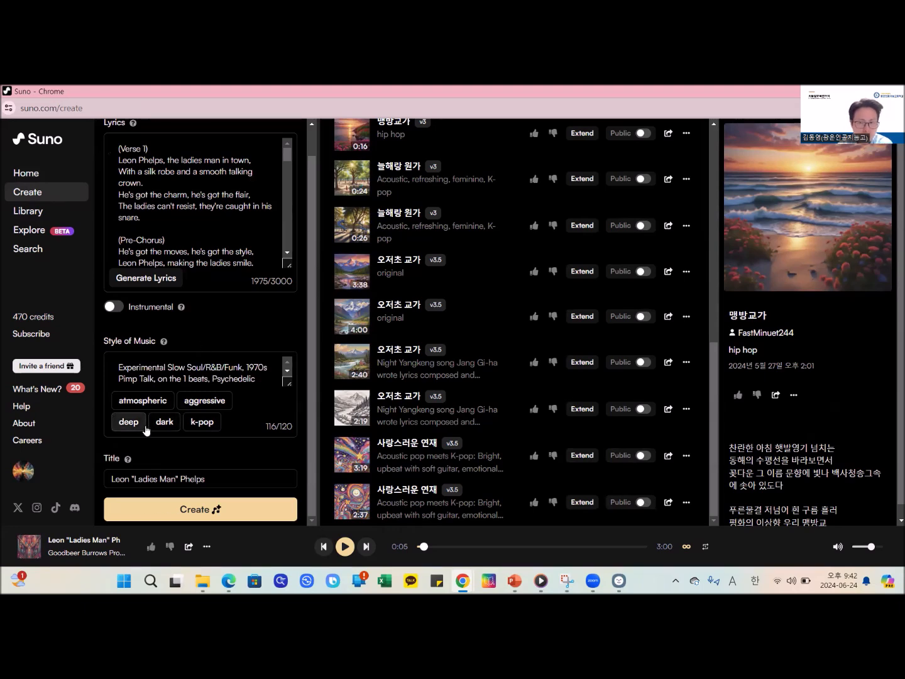
scroll(221, 372, up, 1)
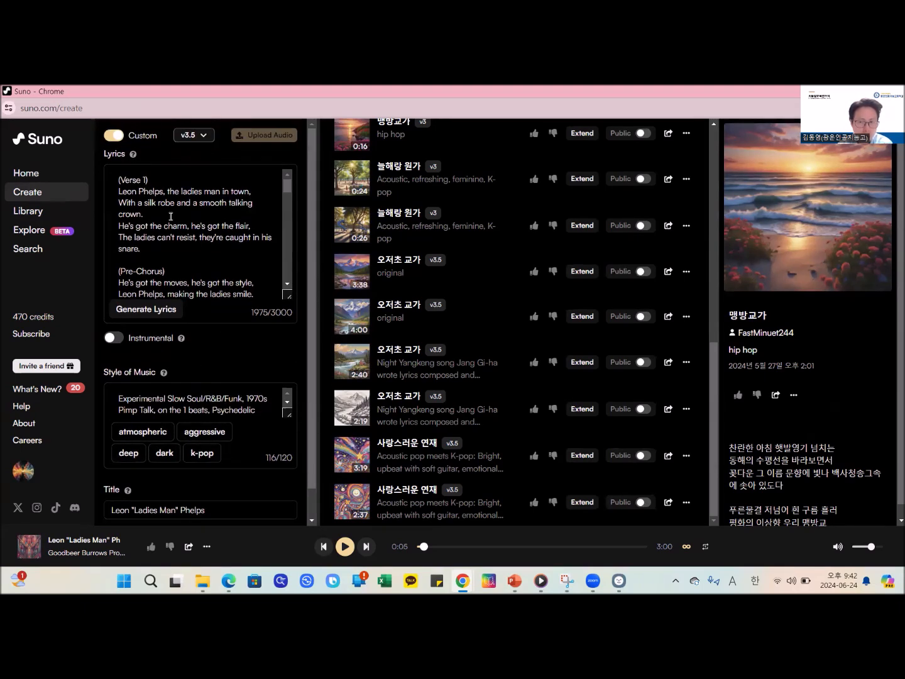
- Replace the reused lyrics with the full lyrics copied from the existing hip hop song 맹방교가
mouse_move(135, 158)
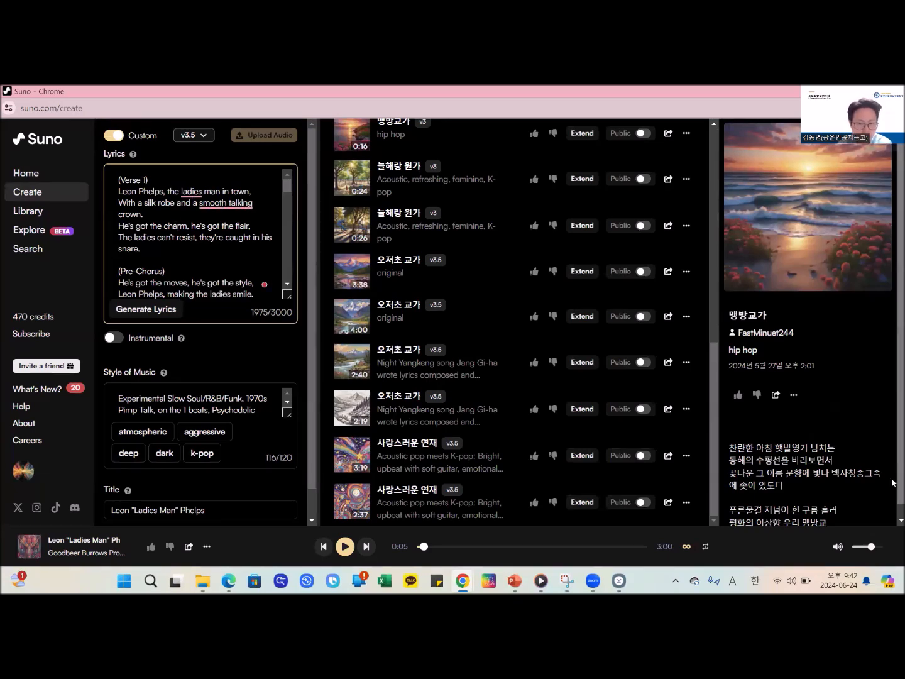
drag(729, 447, 853, 520)
key(ctrl+c)
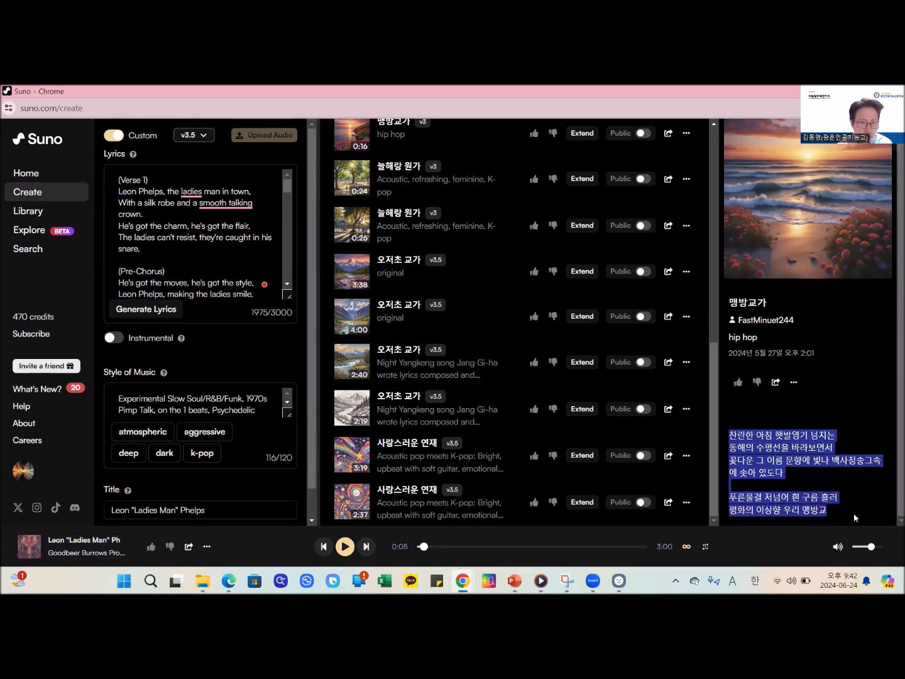
click(210, 215)
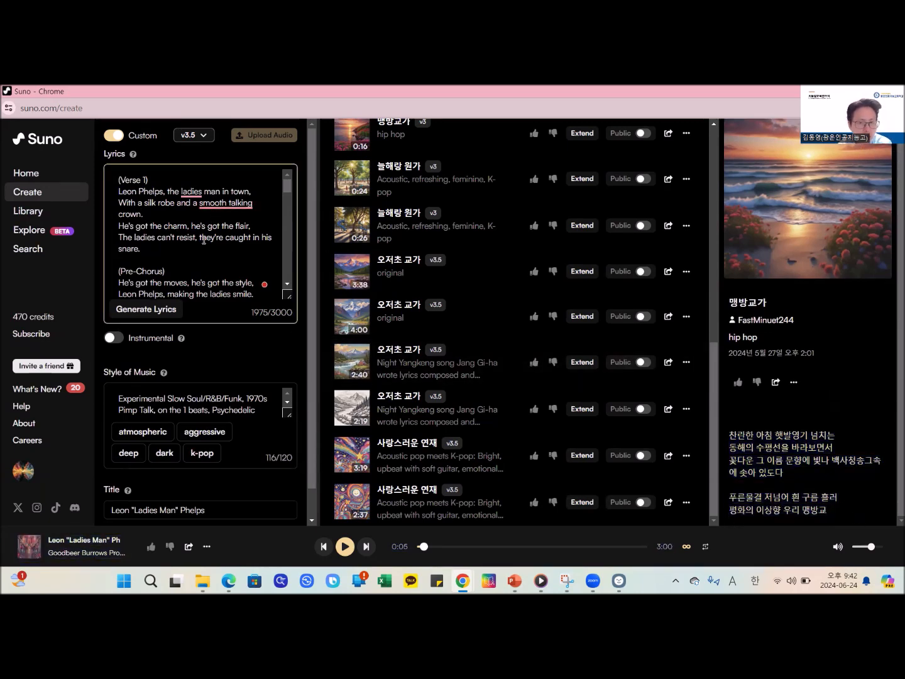
key(ctrl+a)
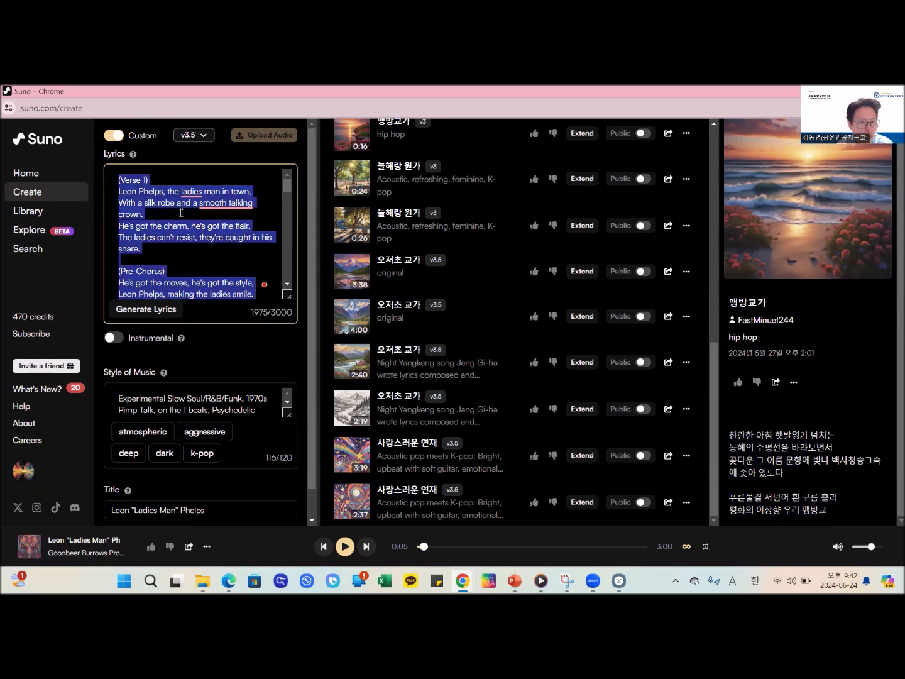
key(ctrl+v)
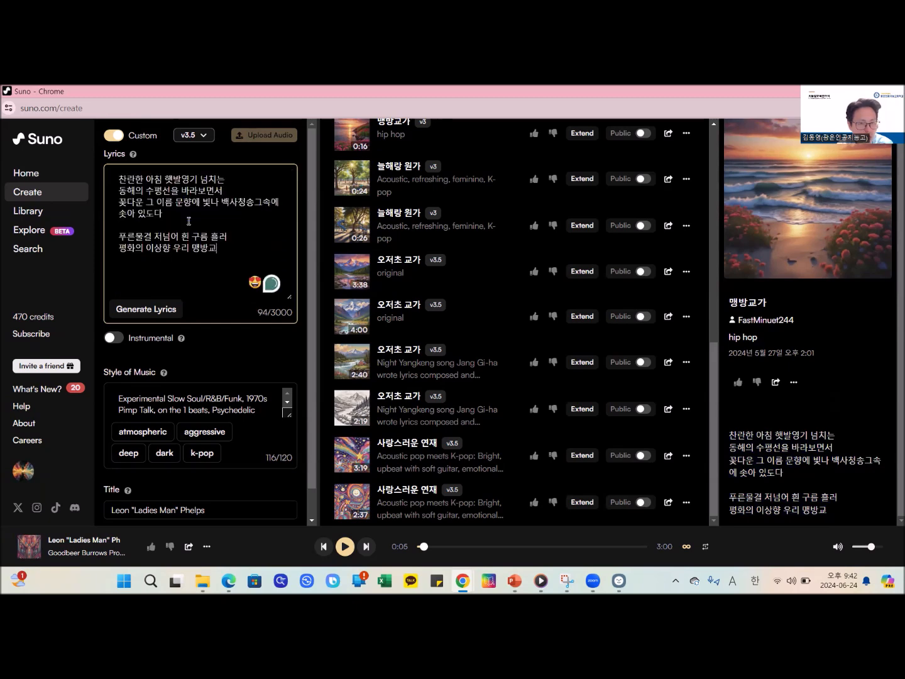
- Change the song title to 맹방초 교가 and create the song with the reused funk style
scroll(207, 283, down, 1)
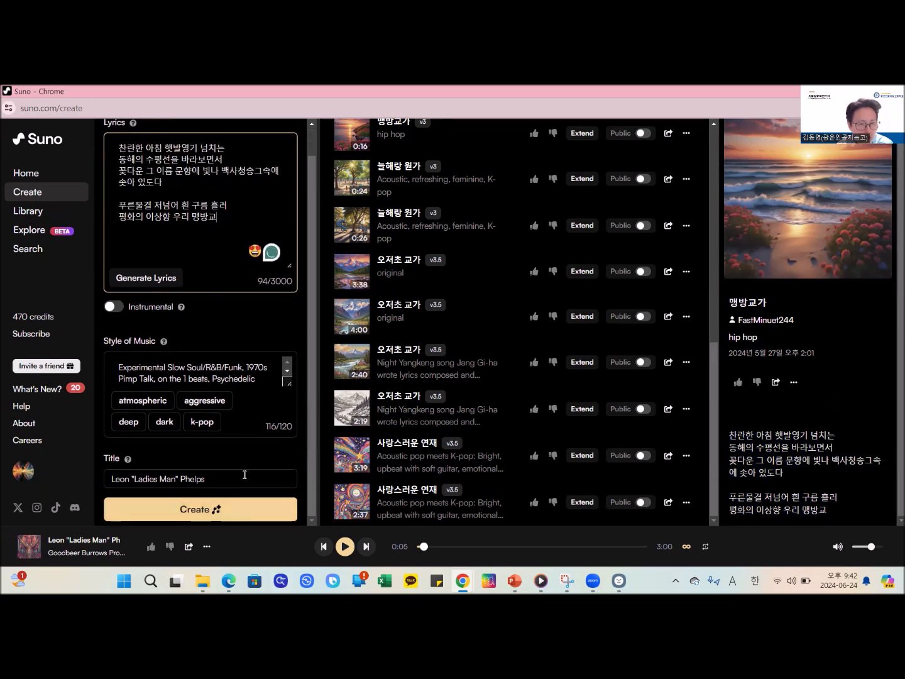
drag(244, 474, 98, 478)
text(a)
key(BackSpace)
key(Hangul)
text(매)
text(방초 교)
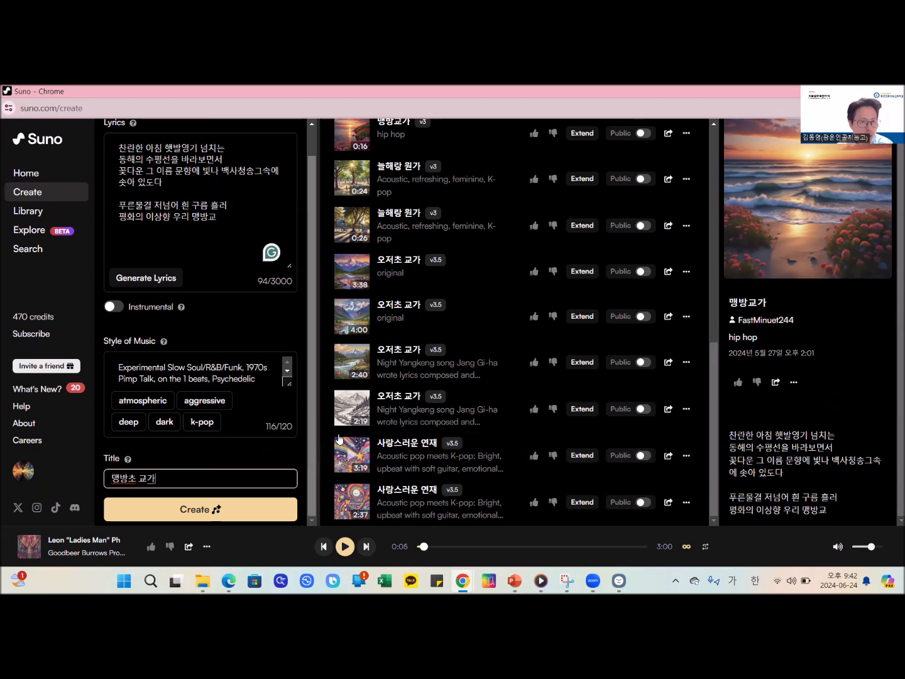
text(가)
click(264, 513)
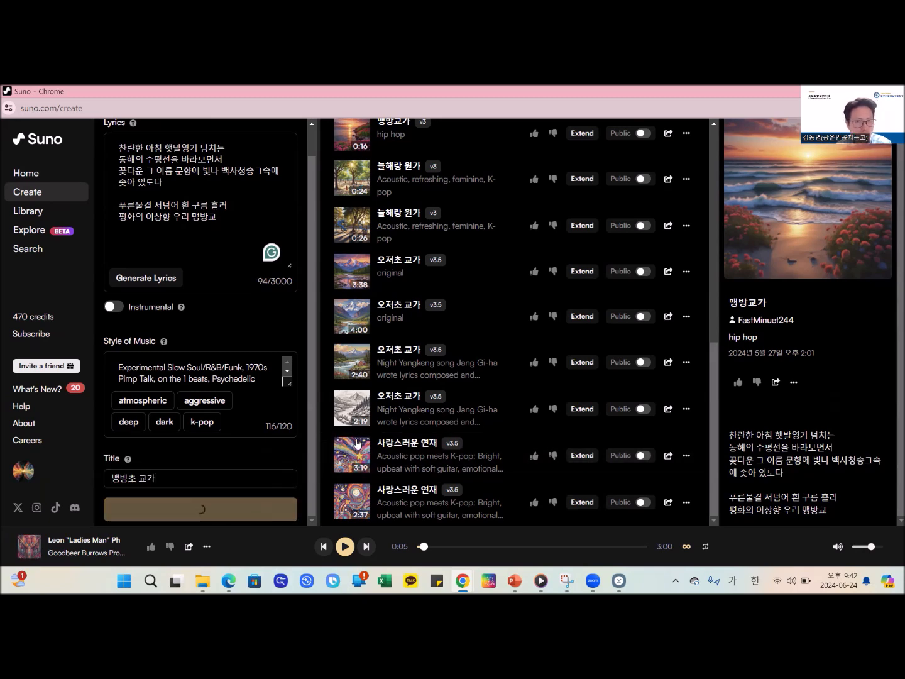
- Play the first of the newly generated 맹방초 교가 songs at the end of the song list
scroll(597, 337, down, 1)
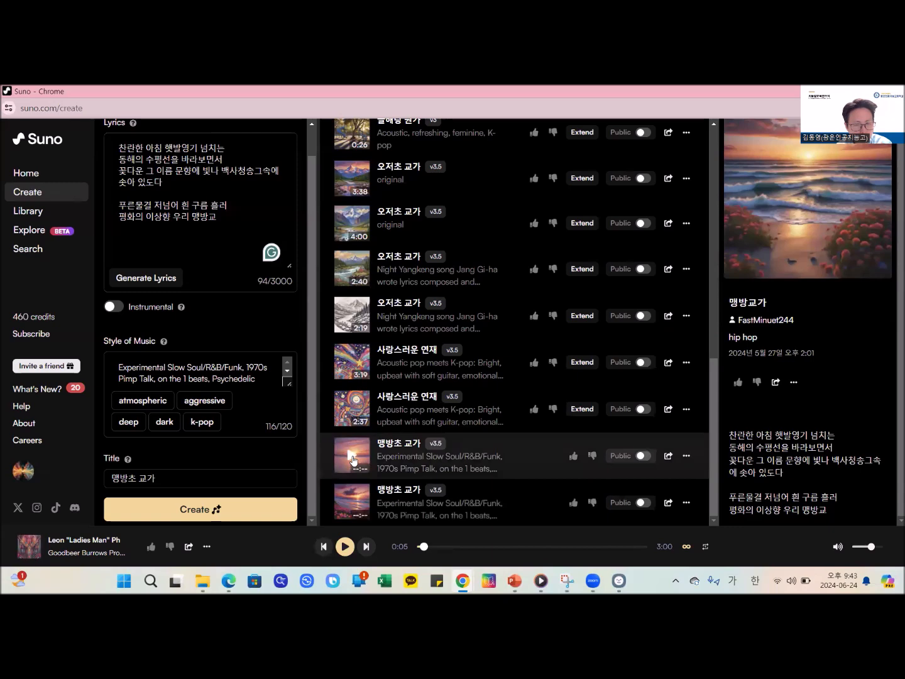
click(352, 457)
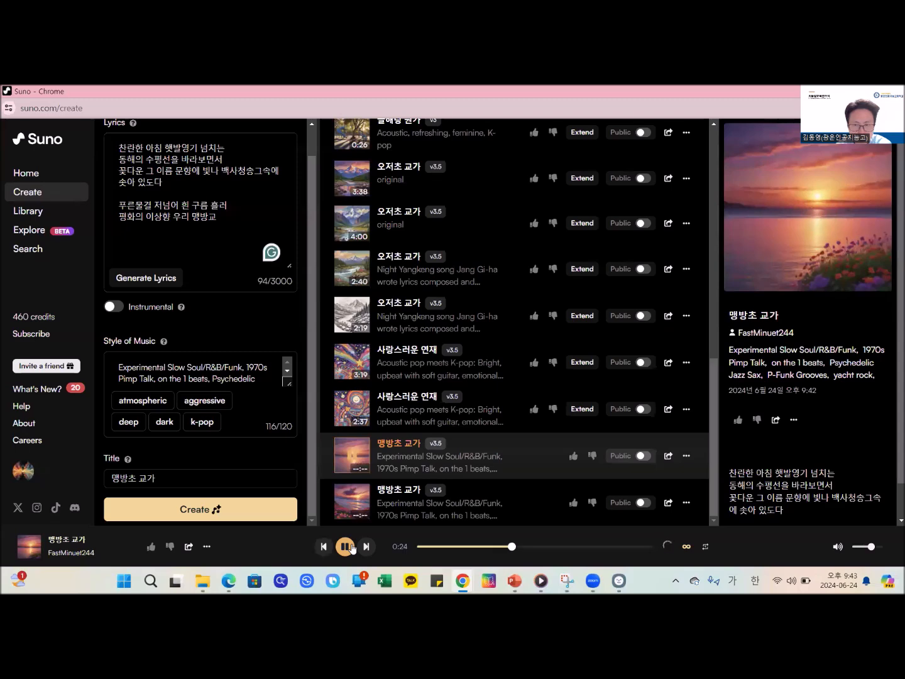
- Pause playback, expand the current 맹방초 교가 lyrics with automatic lyric generation, and review the verses, chorus and bridge
click(345, 546)
scroll(249, 415, up, 2)
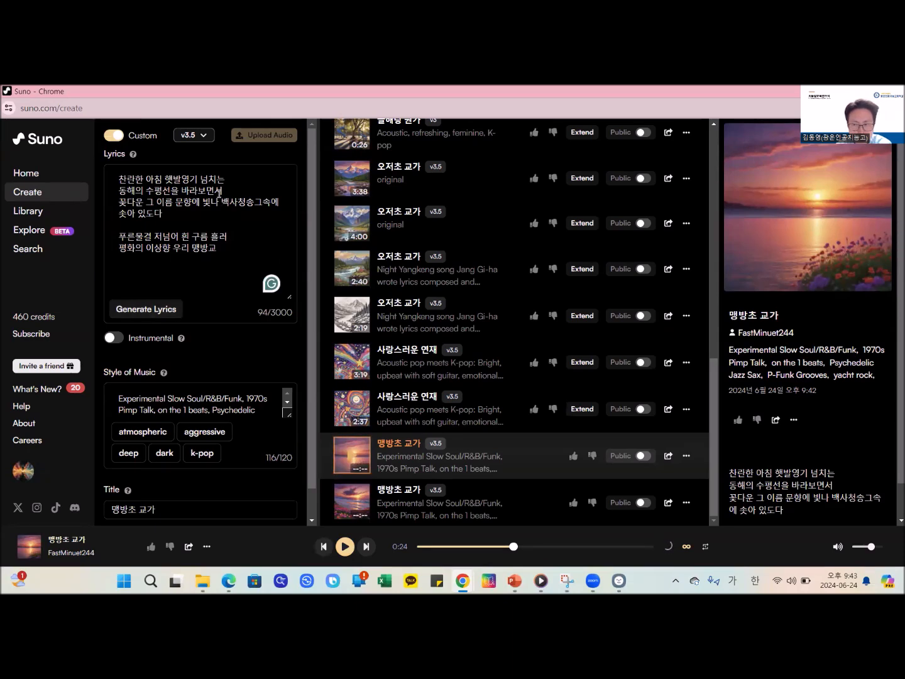
click(152, 310)
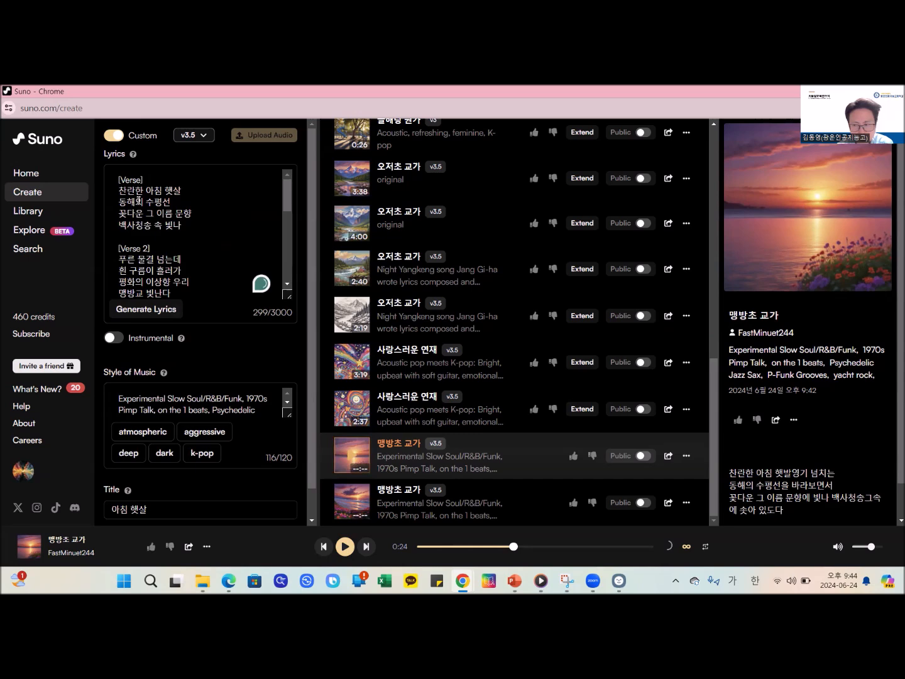
scroll(166, 254, down, 5)
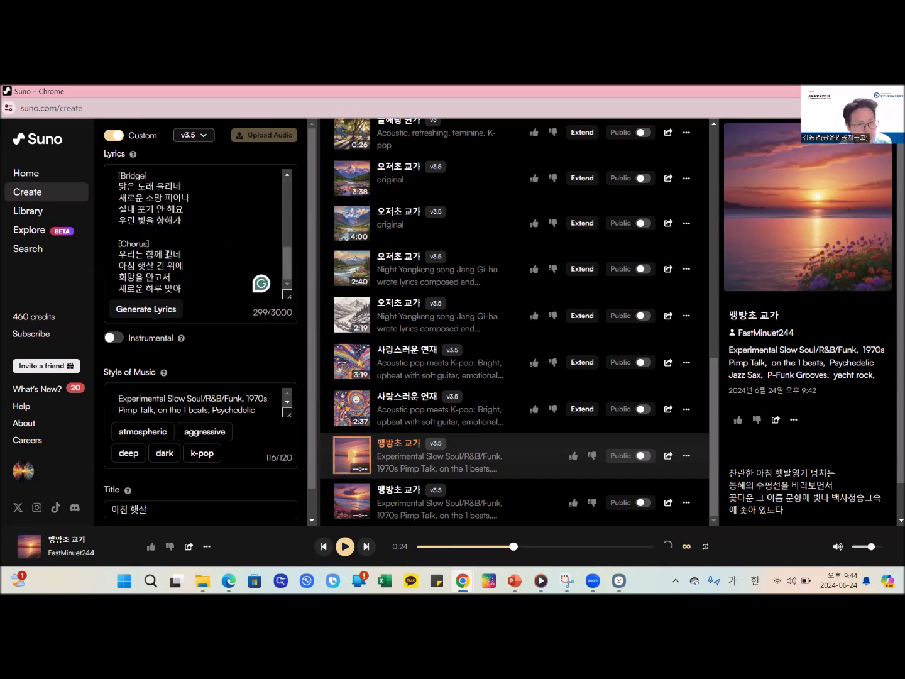
scroll(167, 253, up, 5)
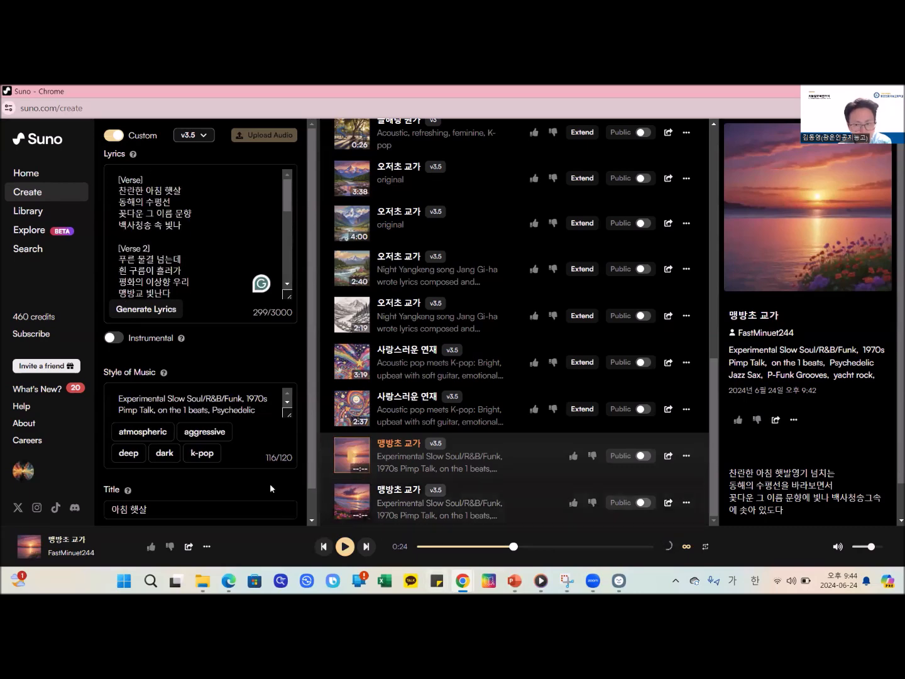
scroll(237, 478, down, 1)
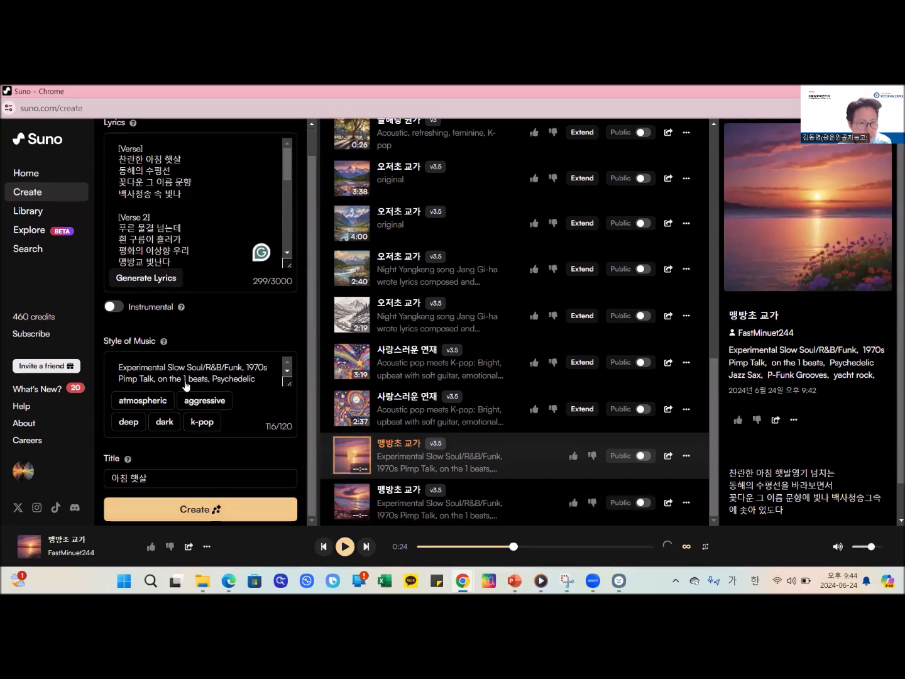
scroll(178, 216, up, 1)
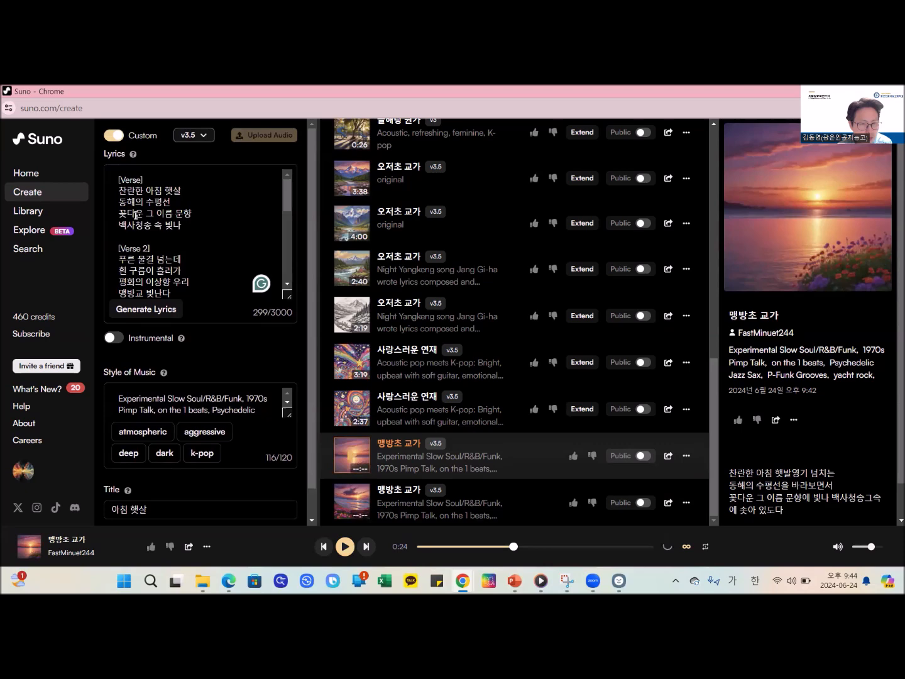
scroll(187, 199, down, 4)
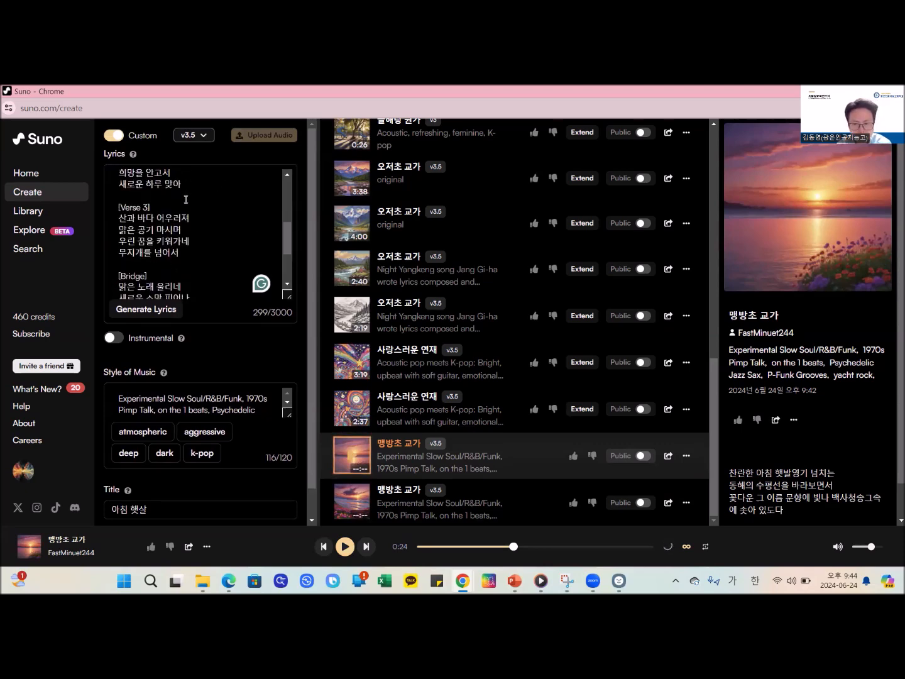
scroll(186, 199, down, 3)
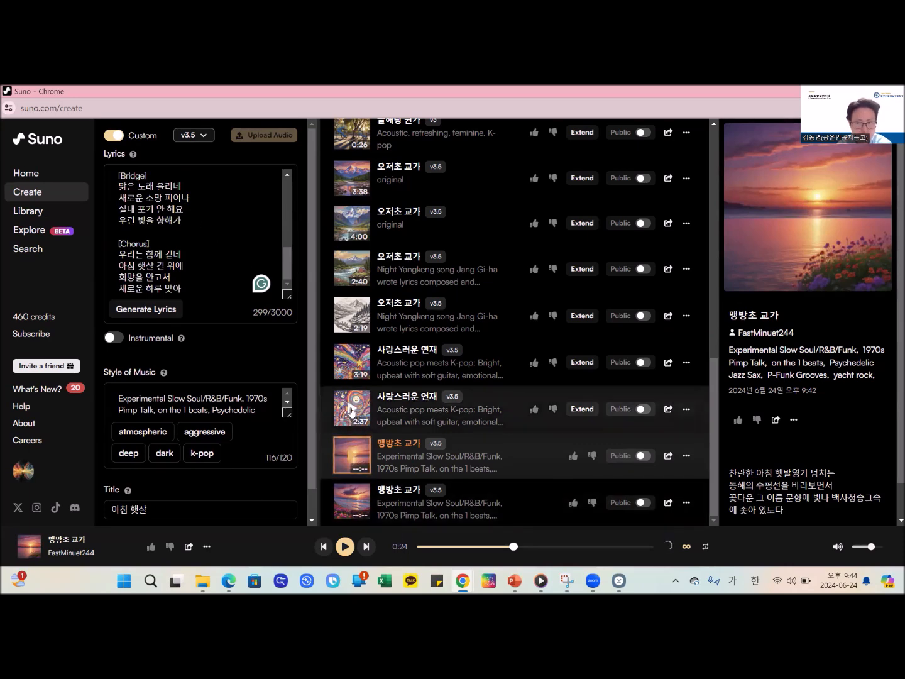
- Look at the simple song description form by switching Custom mode off and back on
mouse_move(181, 340)
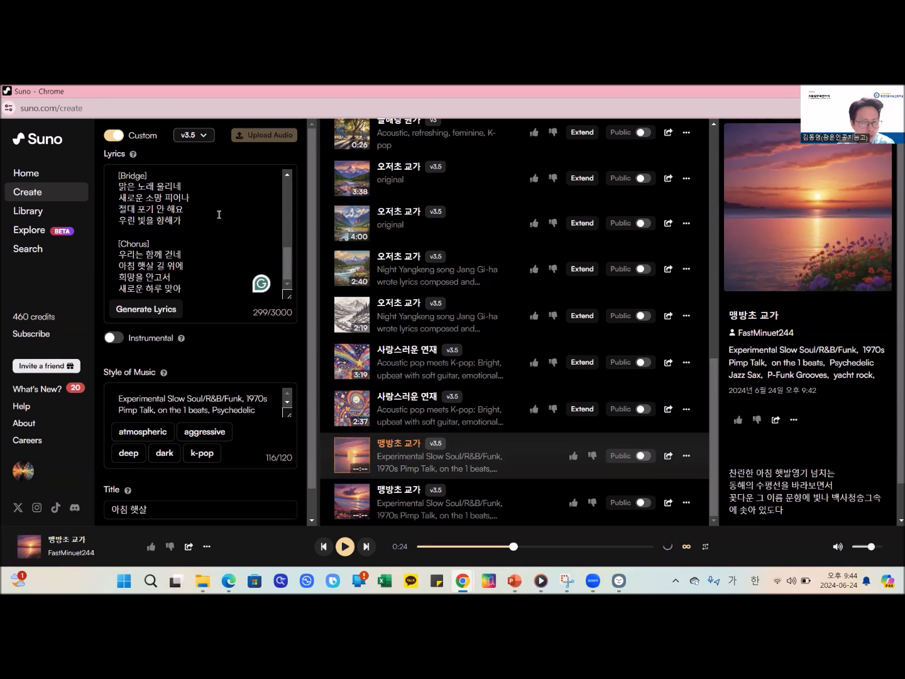
mouse_move(127, 152)
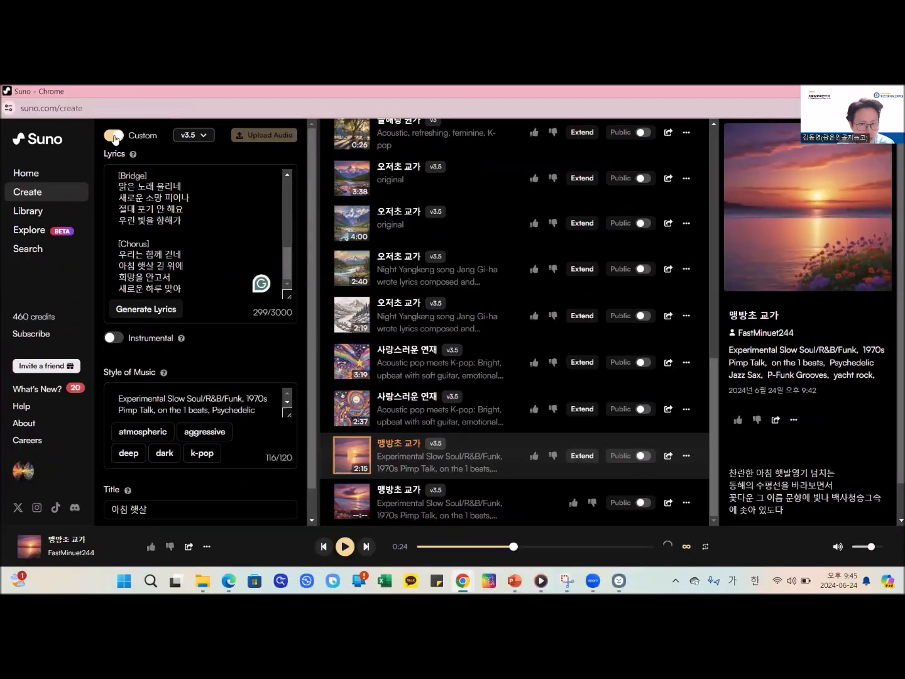
click(114, 144)
click(179, 203)
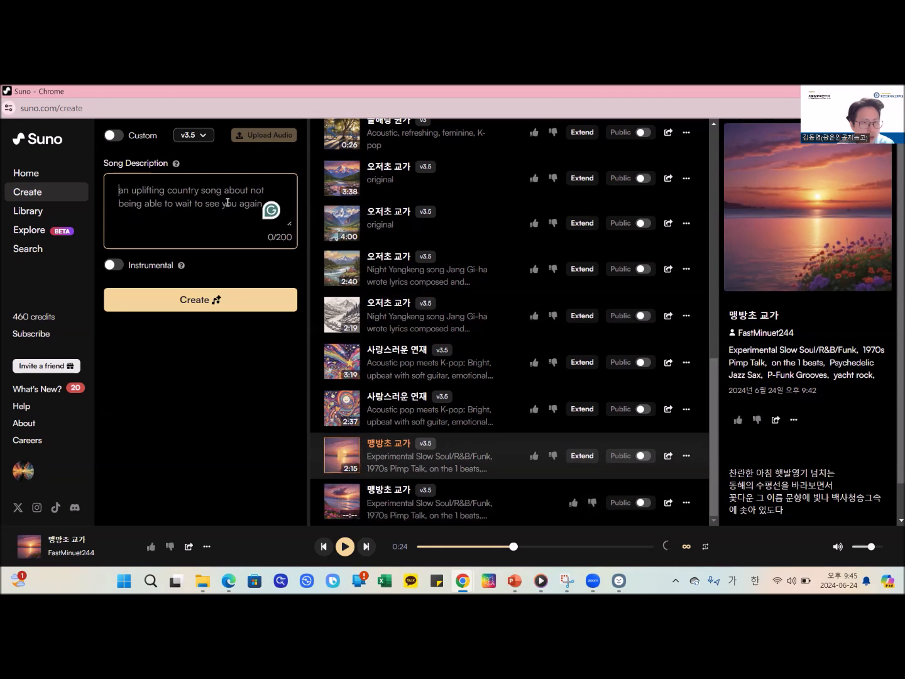
click(114, 135)
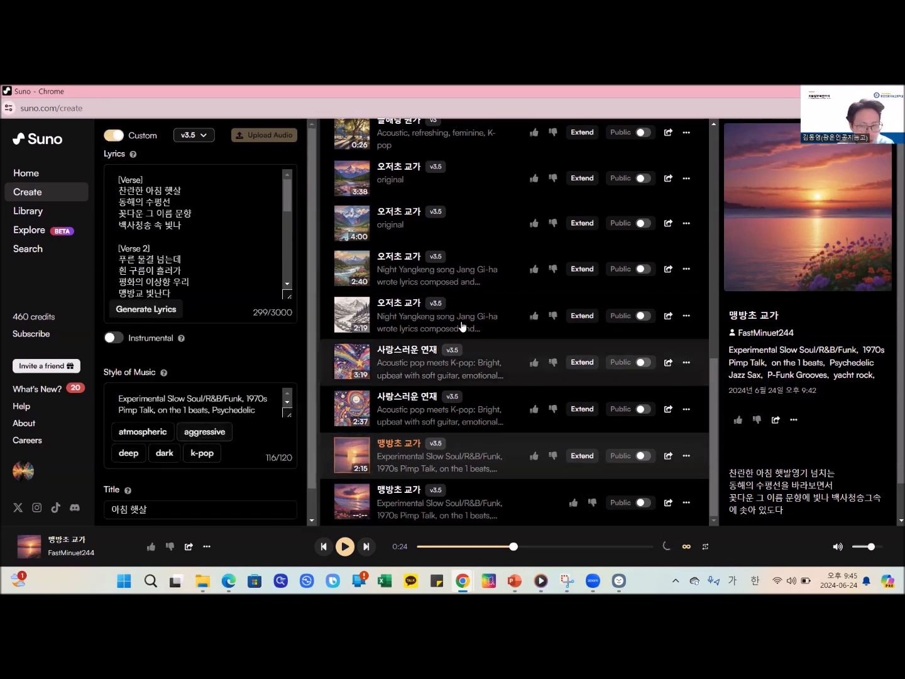
- Copy the link of the first new 맹방초 교가 song and switch to the ThinkerBell board AI로 시화와 음악 만들기
click(686, 316)
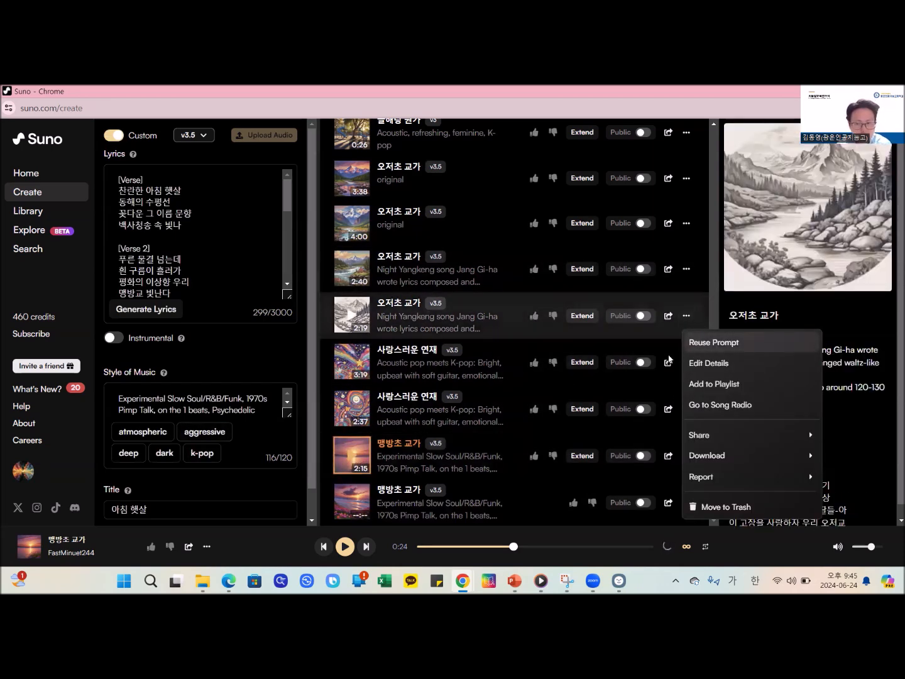
click(284, 352)
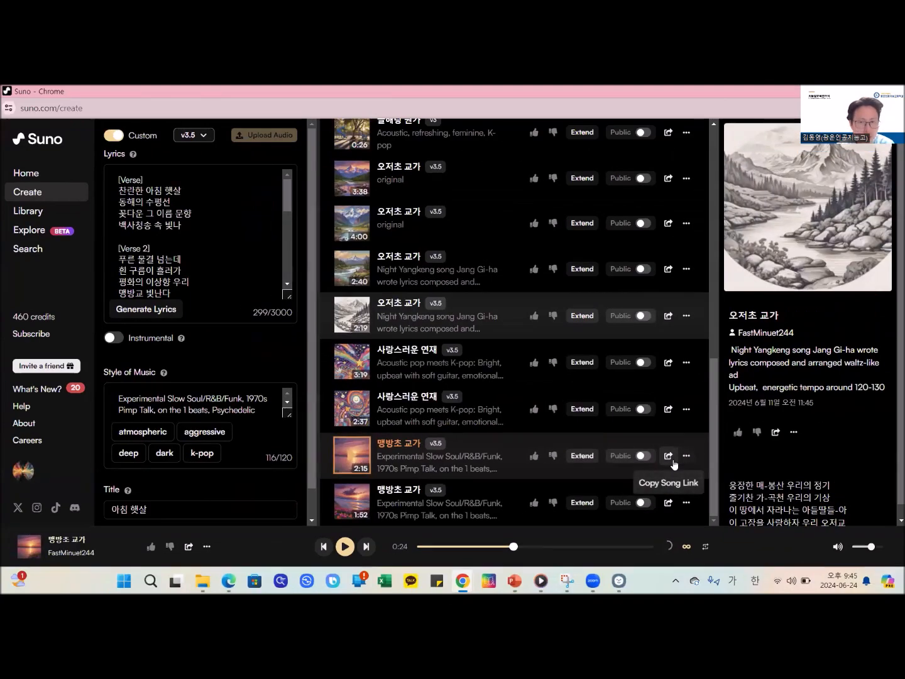
click(669, 456)
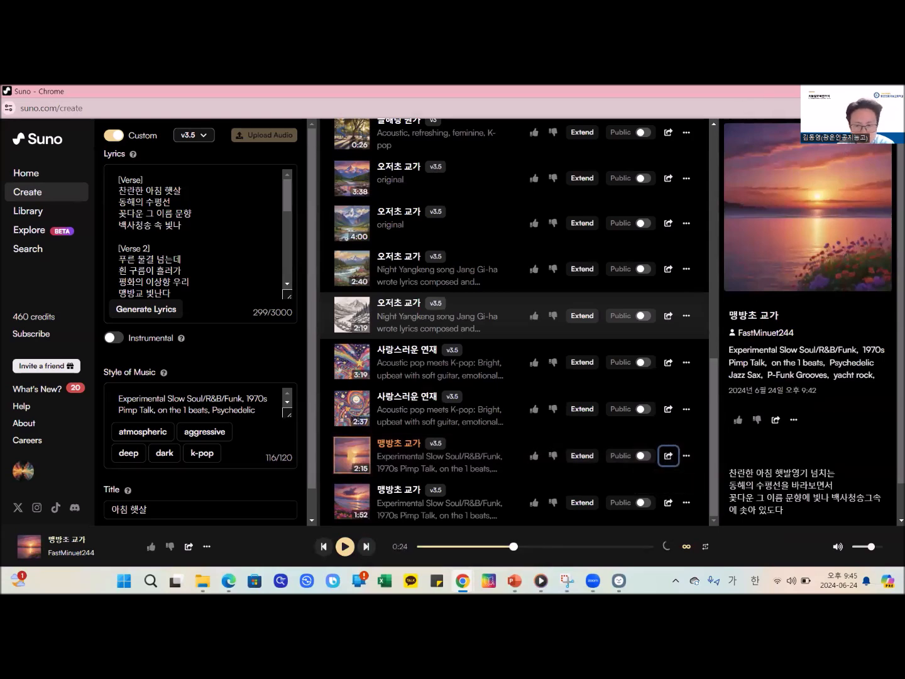
click(838, 92)
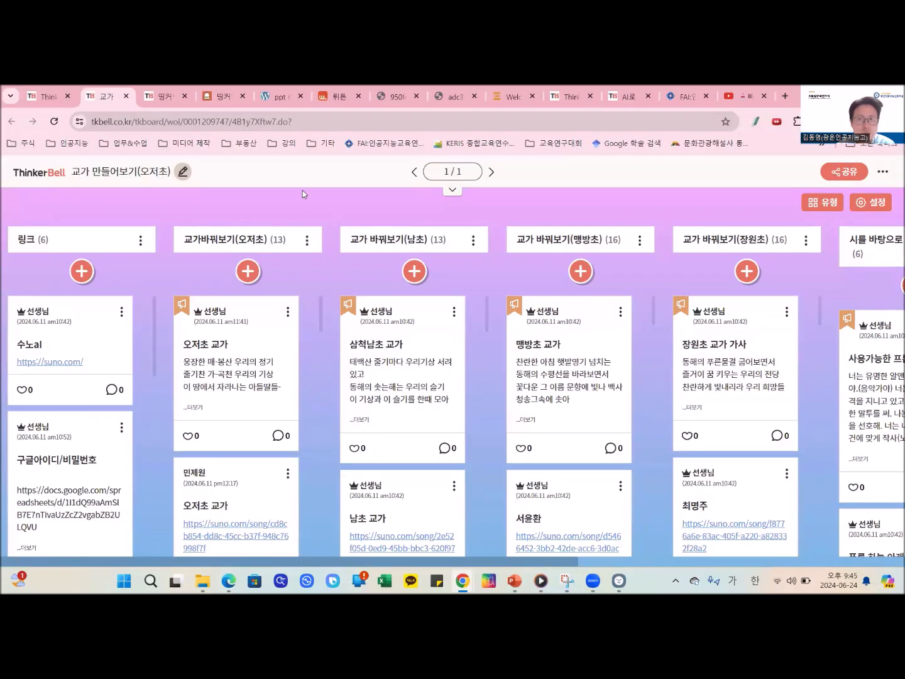
click(165, 96)
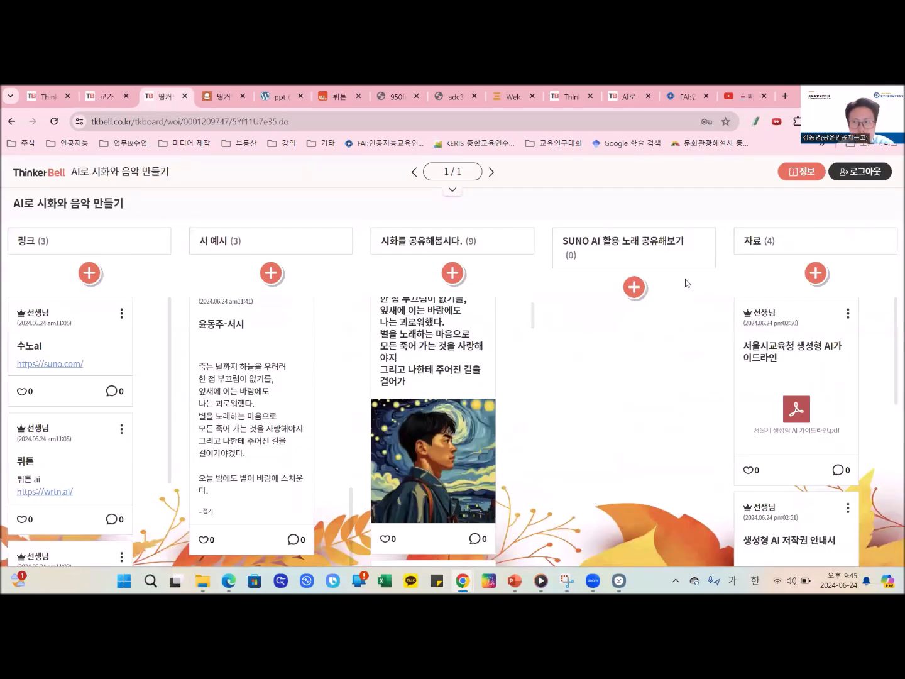
- Try to submit a post titled 맹방초 교가 with the copied song link under SUNO AI 활용 노래 공유해보기
click(635, 287)
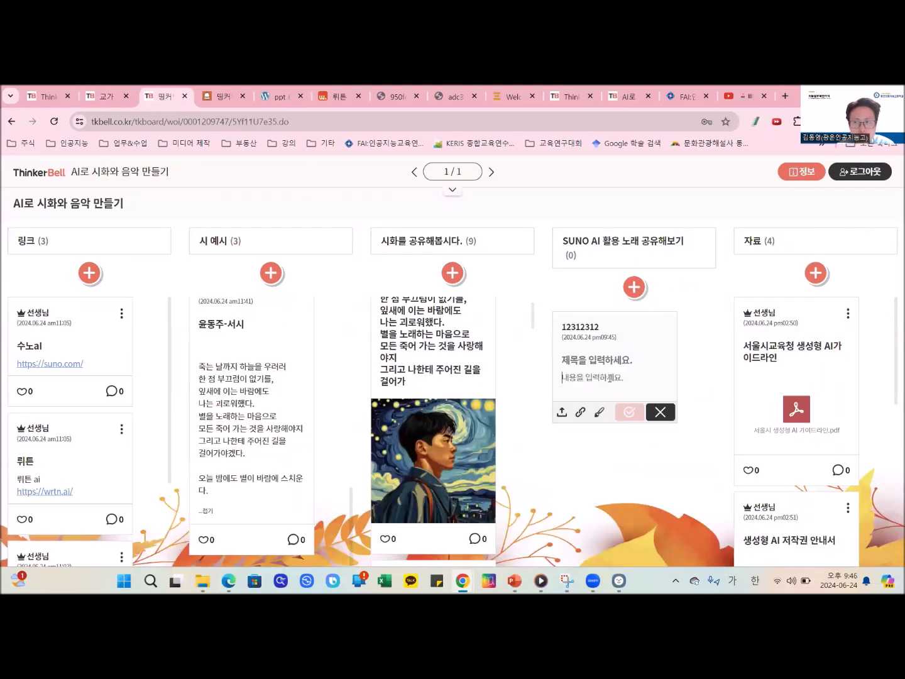
key(ctrl+v)
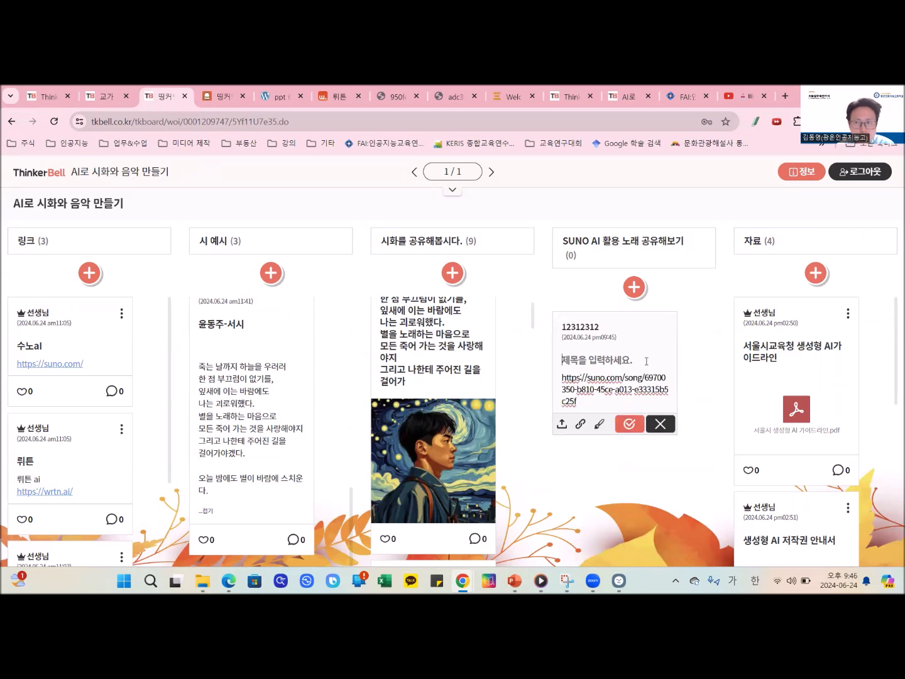
text(맹방초 교가)
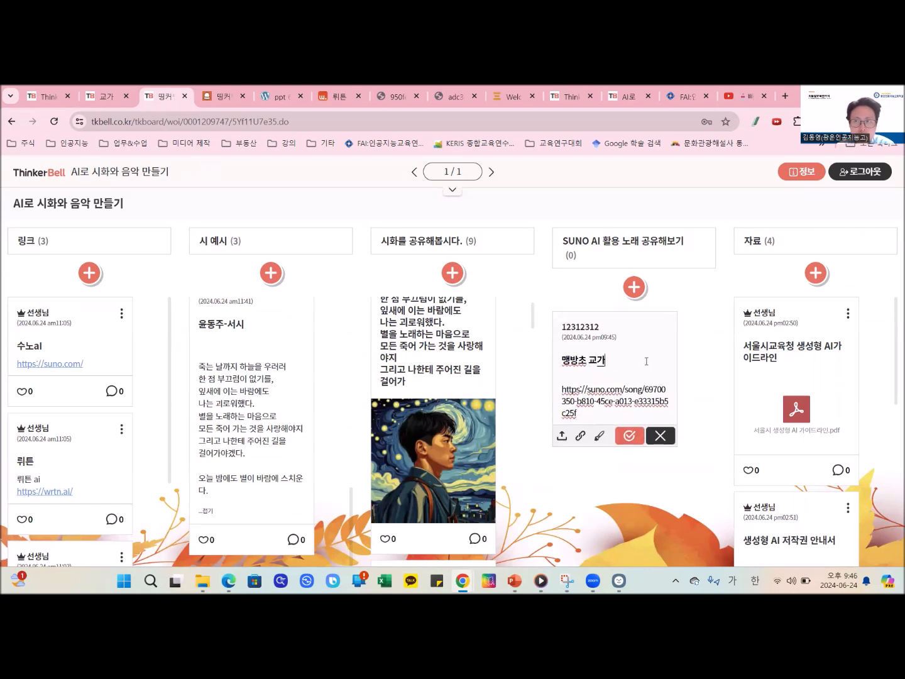
click(629, 435)
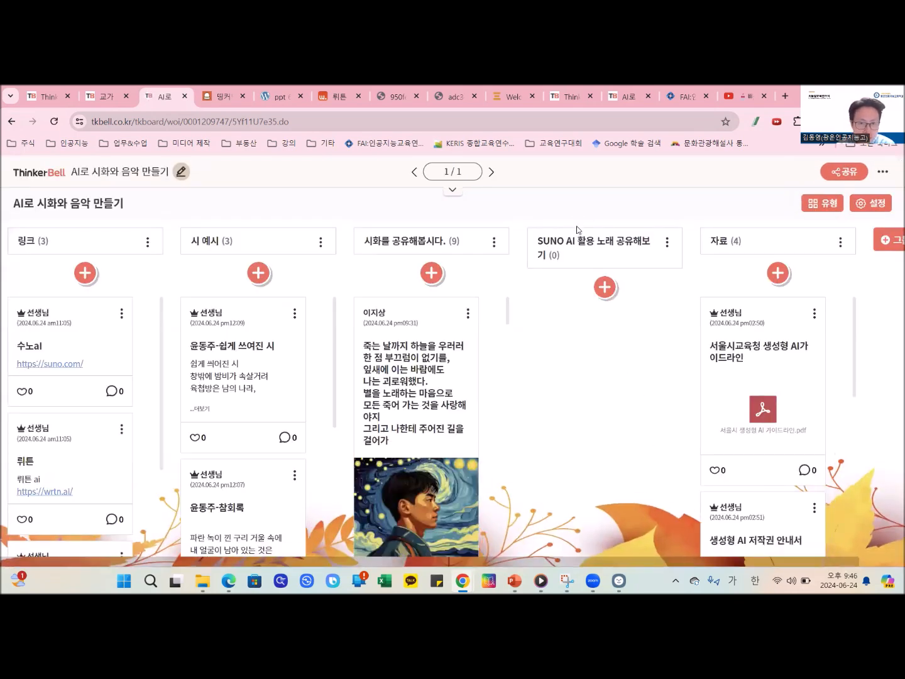
- Publish a new post titled 맹방초 교가 containing the copied Suno song link in the SUNO AI 활용 노래 공유해보기 column
click(604, 288)
click(574, 379)
text(https://suno.com/song/69700350-b810-45ce-a013-e33315b5c25f)
click(576, 362)
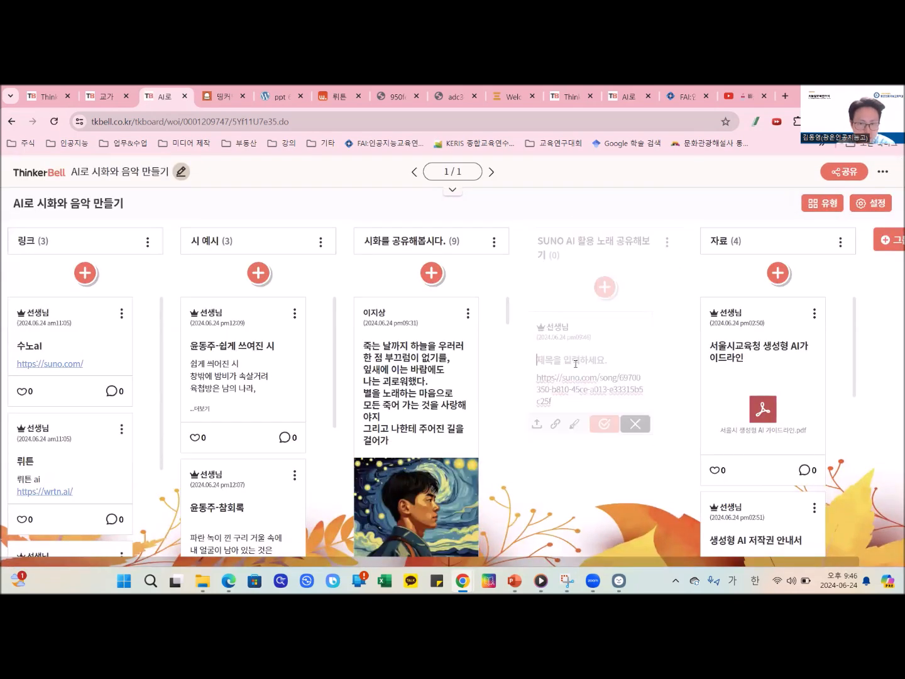
text(맹바방초 교개)
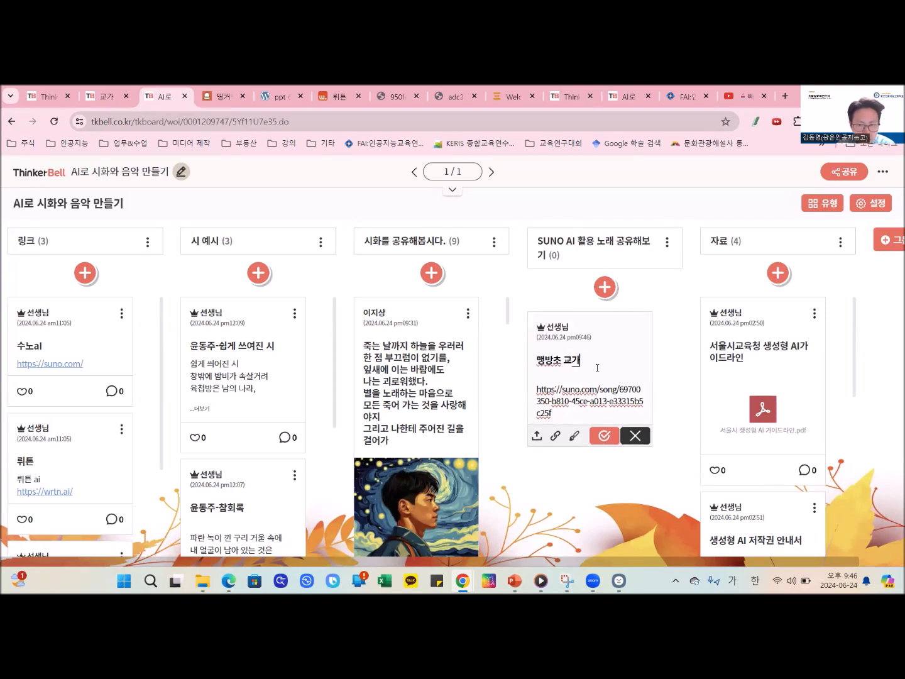
click(603, 435)
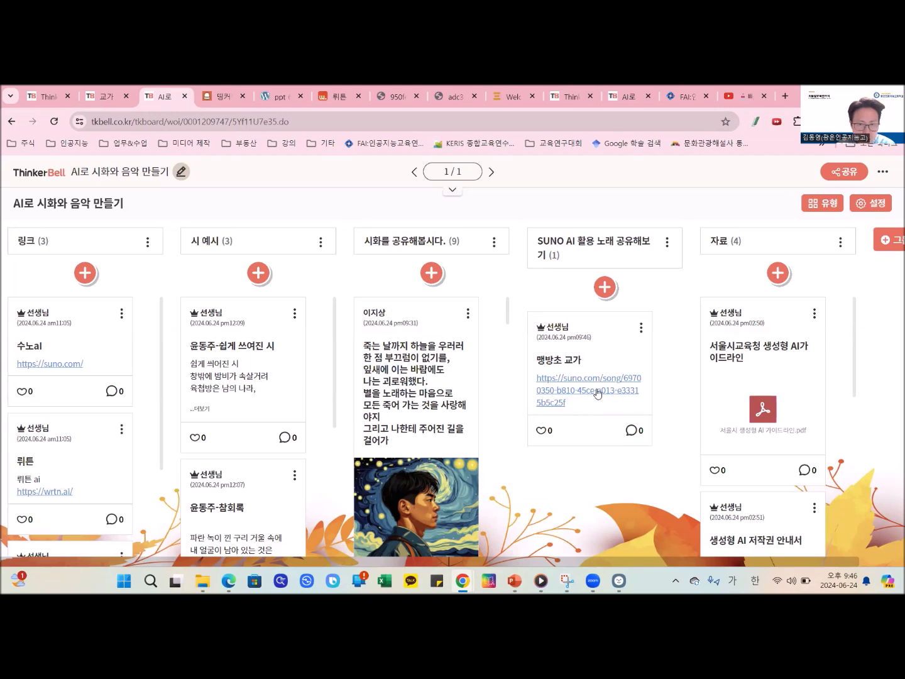
- Open the song link from the 맹방초 교가 post, play the song briefly, and close its window
click(597, 392)
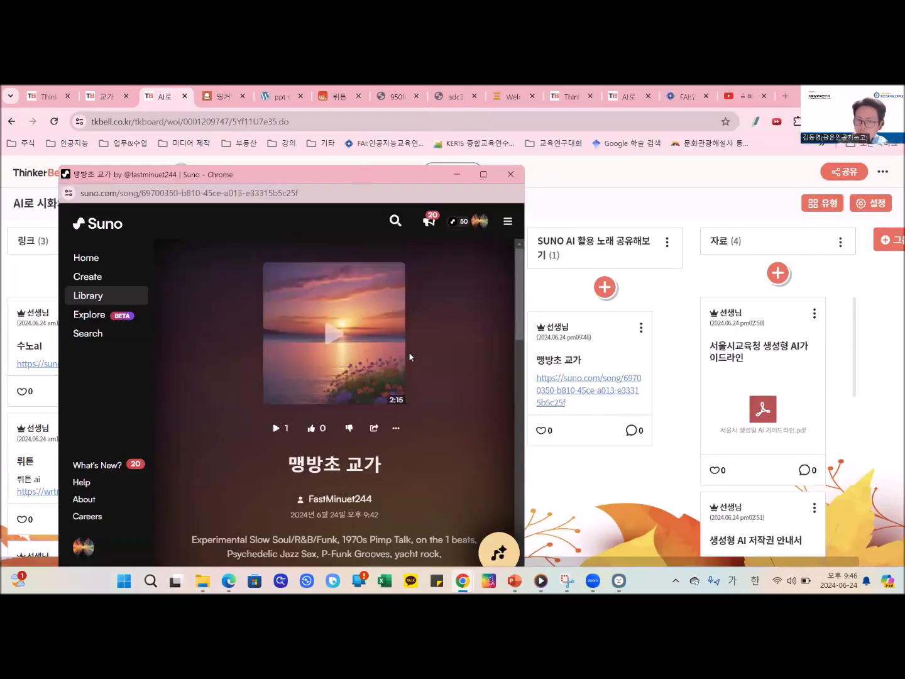
scroll(419, 353, down, 2)
scroll(419, 355, up, 2)
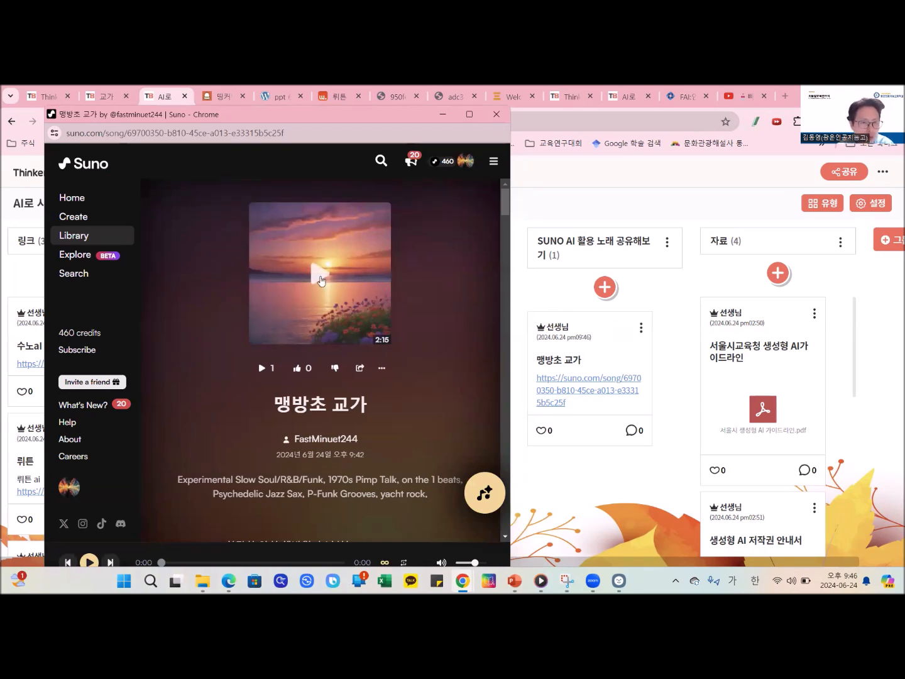
click(320, 278)
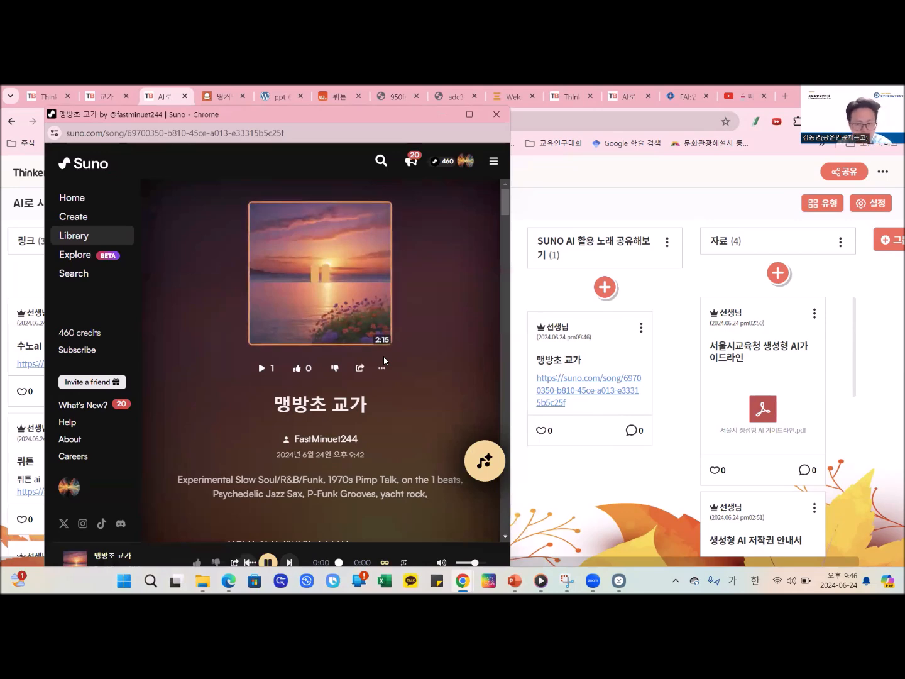
scroll(423, 343, down, 2)
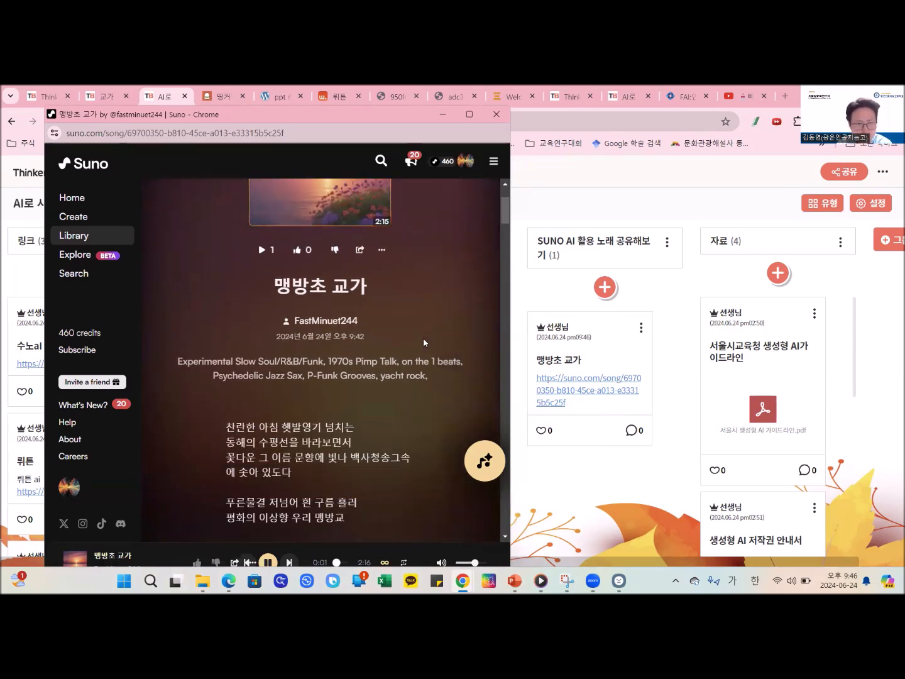
scroll(424, 341, up, 2)
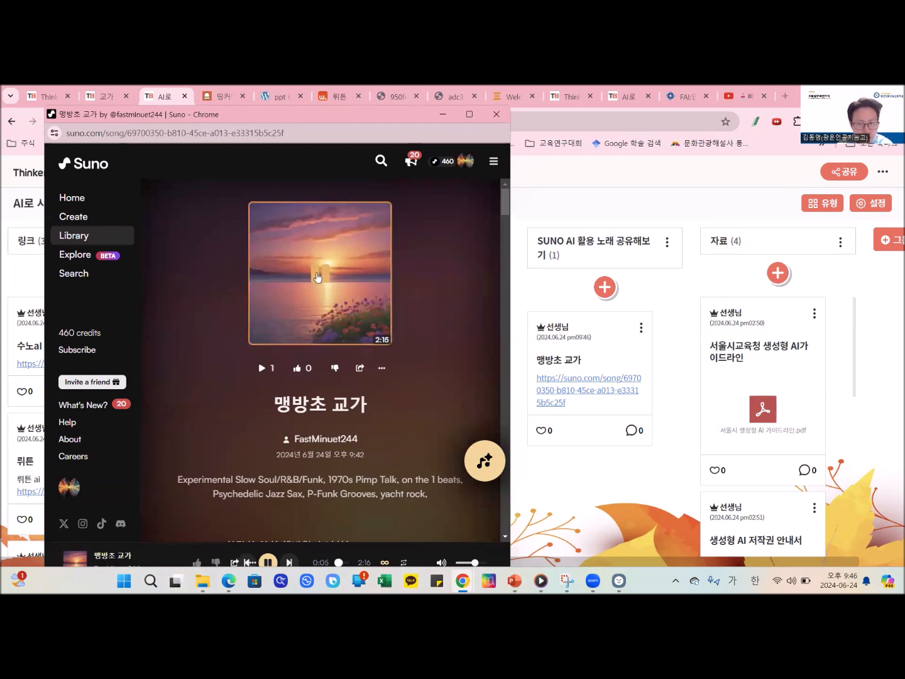
click(317, 277)
drag(144, 118, 144, 288)
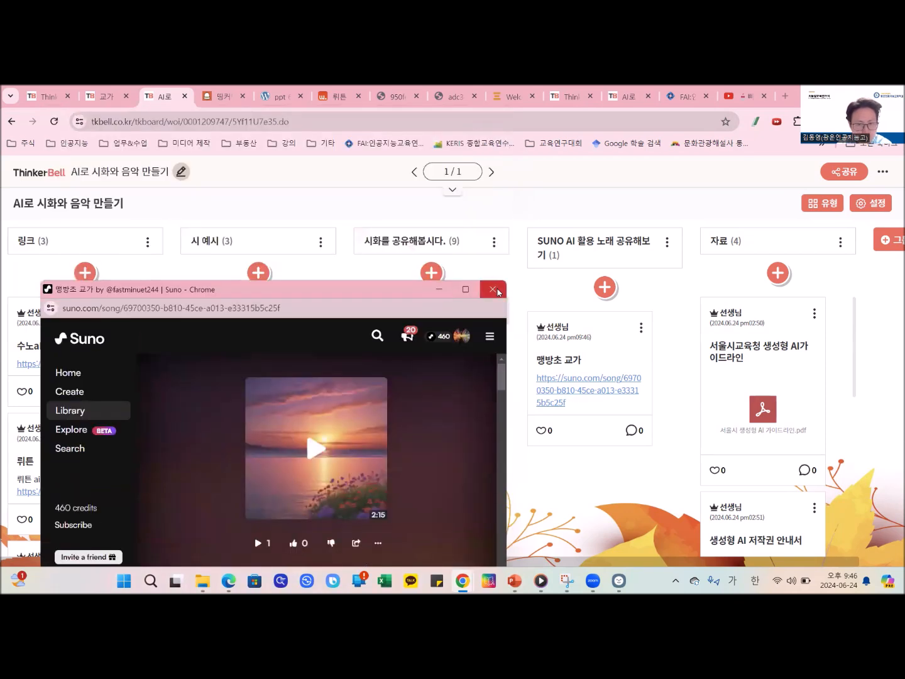
click(497, 288)
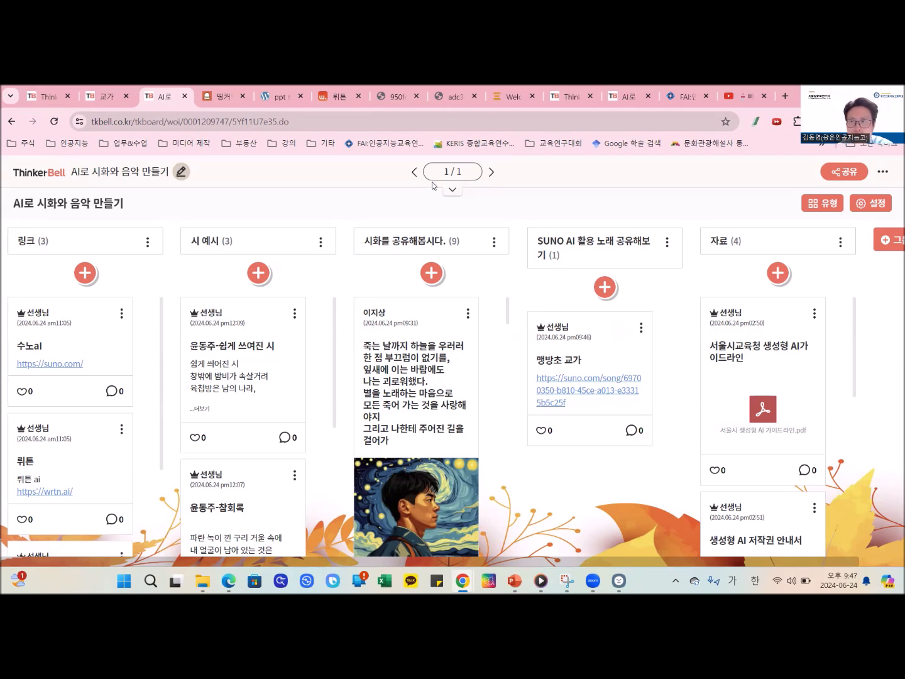
click(391, 149)
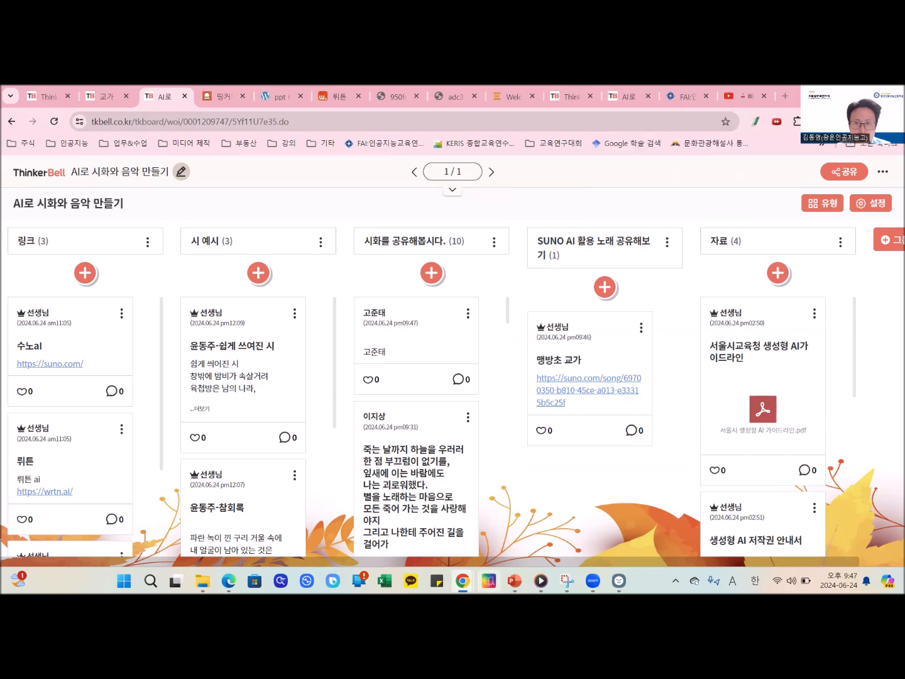
- Switch back to the Suno window and open its home page
mouse_move(462, 580)
click(512, 530)
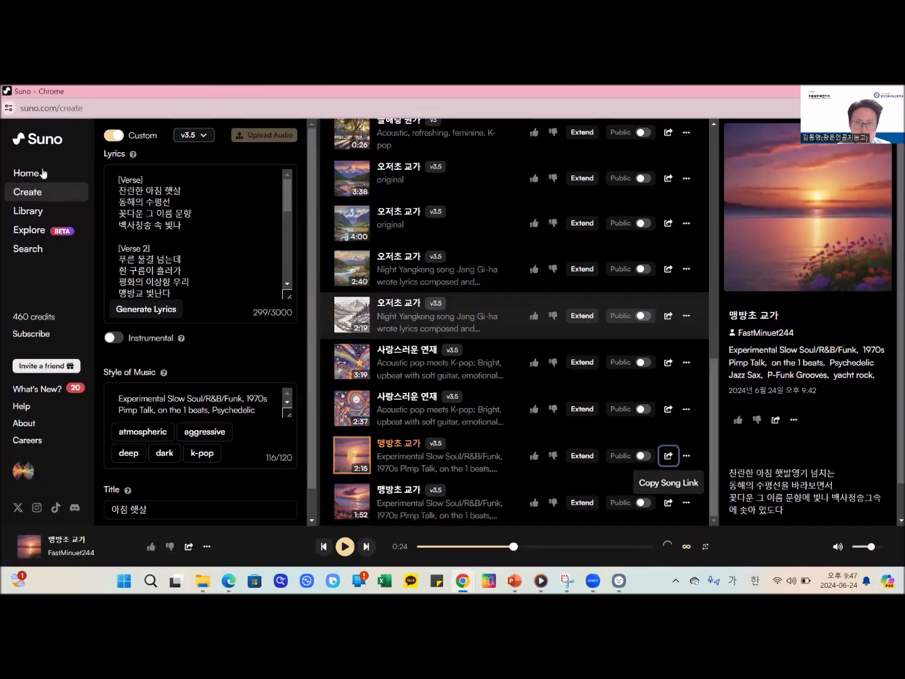
click(26, 174)
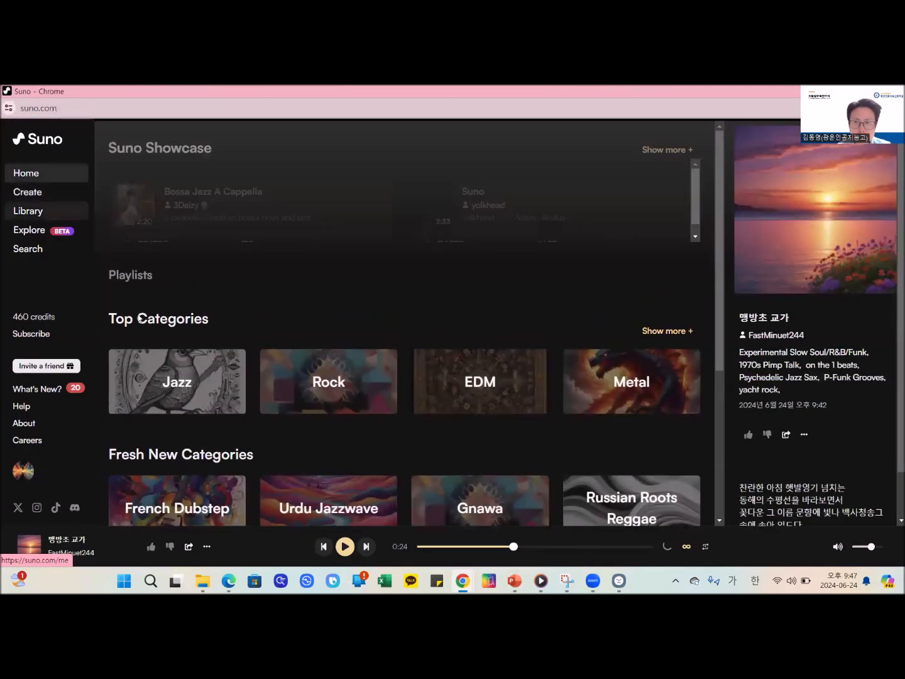
- Play the trending song Honestly (Revised and Reworked), skip ahead to about 0:38, and pause it
scroll(512, 392, down, 2)
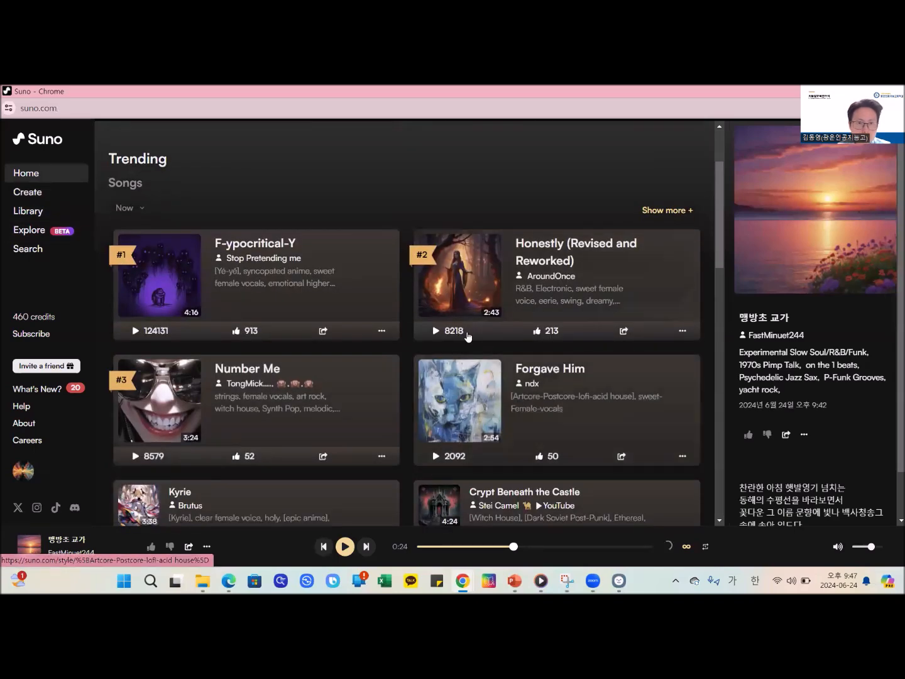
click(463, 330)
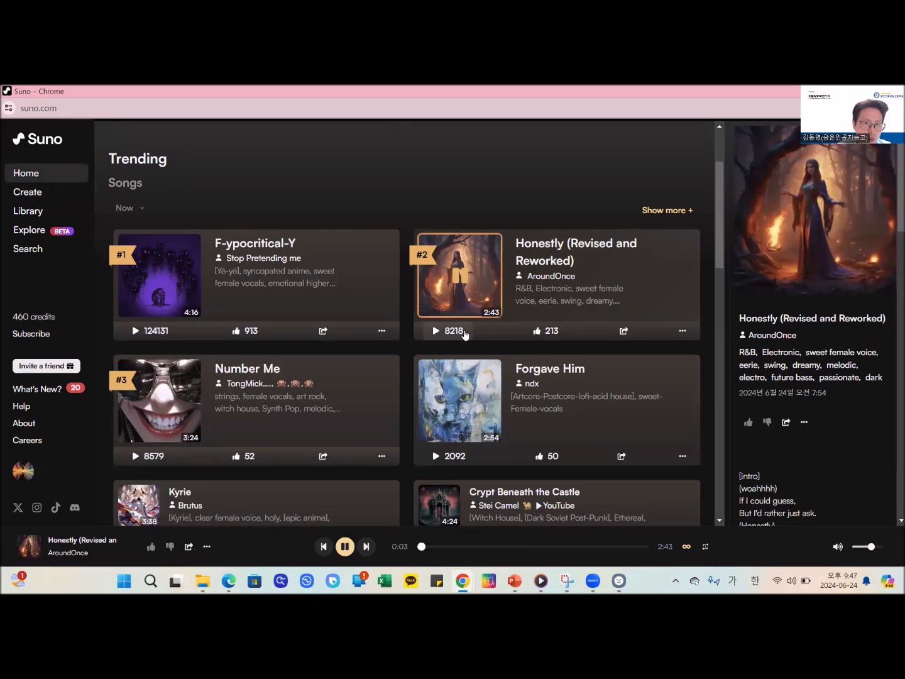
click(470, 546)
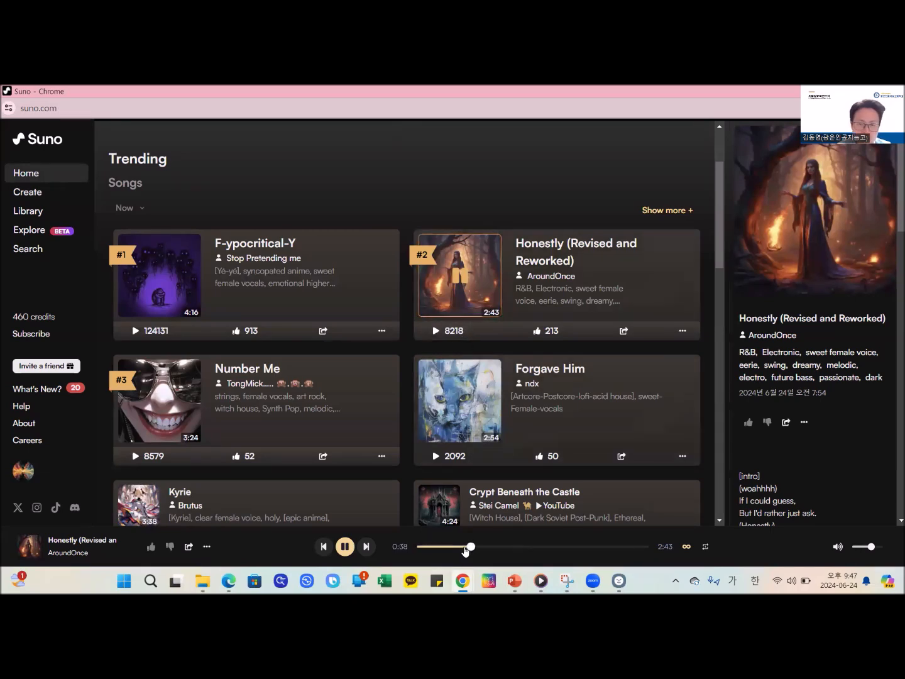
click(345, 546)
- Look through the trending songs and the sections below them on the home page, returning to Suno Showcase
scroll(341, 348, down, 2)
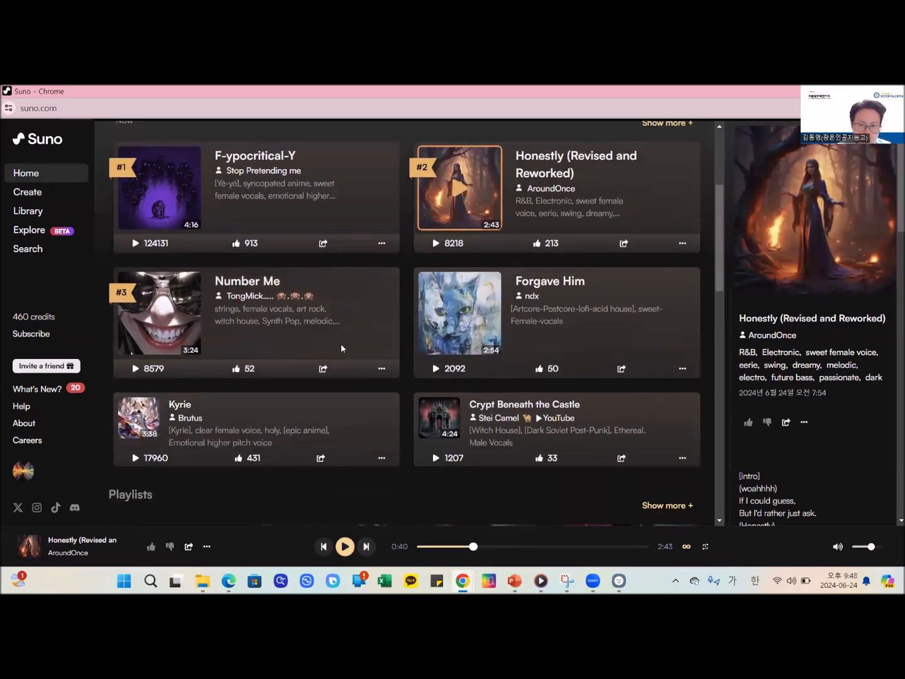
scroll(340, 346, down, 10)
scroll(349, 339, down, 3)
scroll(350, 334, down, 1)
scroll(350, 333, up, 12)
scroll(375, 170, up, 2)
scroll(376, 170, up, 1)
drag(368, 194, 315, 277)
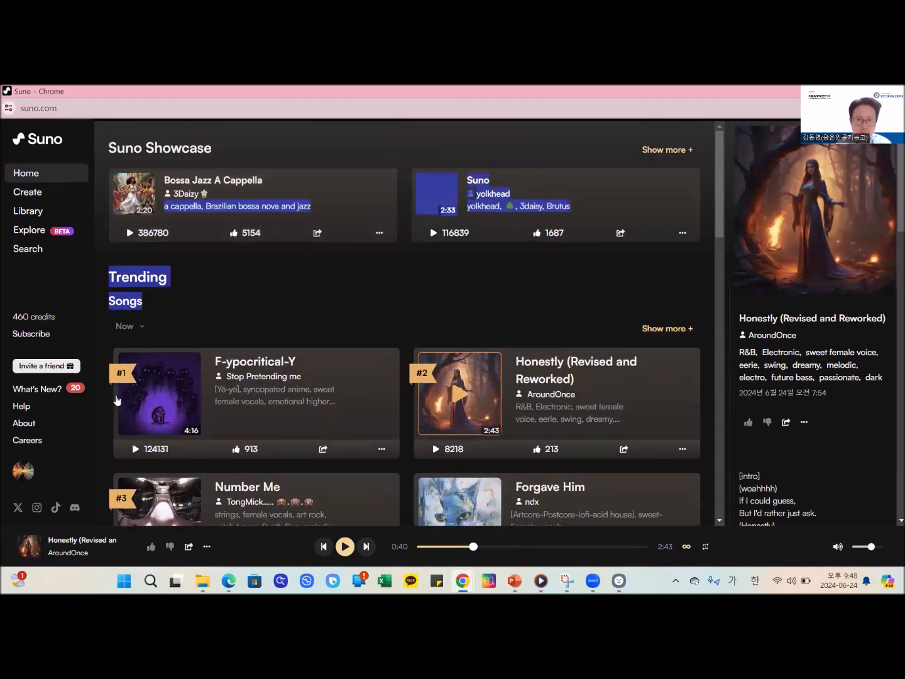
- Search Suno's songs for 밤양갱
click(27, 211)
click(39, 248)
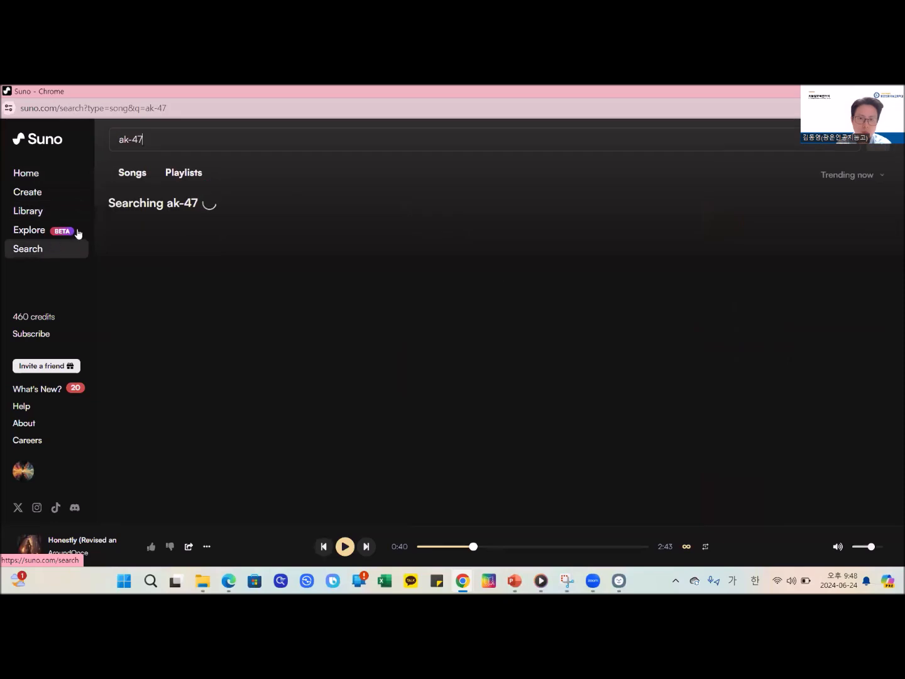
double_click(289, 139)
triple_click(286, 138)
text(ㅂ)
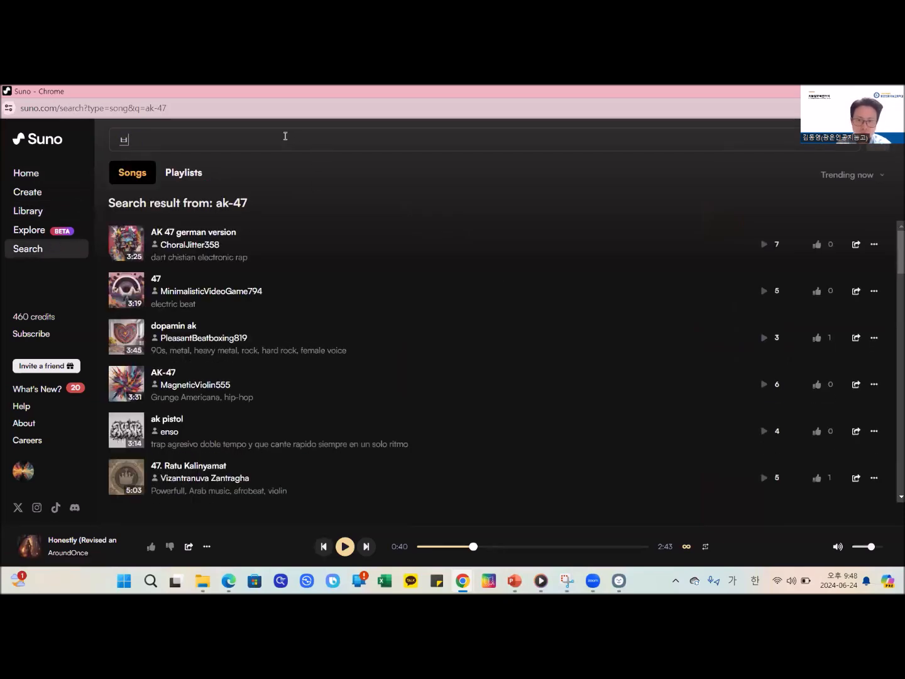
text(밤양갱)
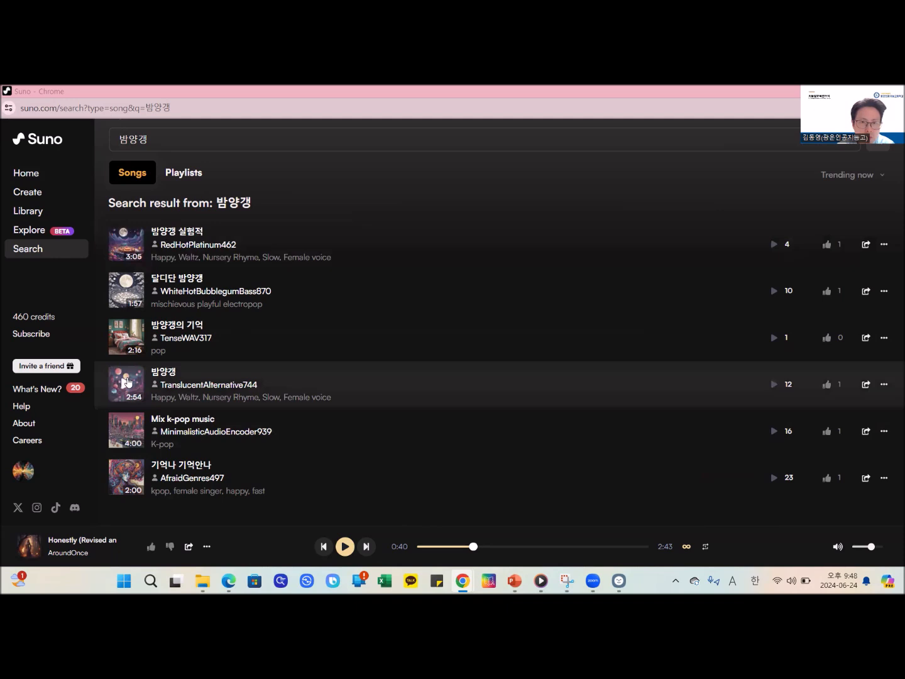
- Preview Mix k-pop music from the search results, pause it, and reuse its lyrics, style and title in a new song
click(130, 431)
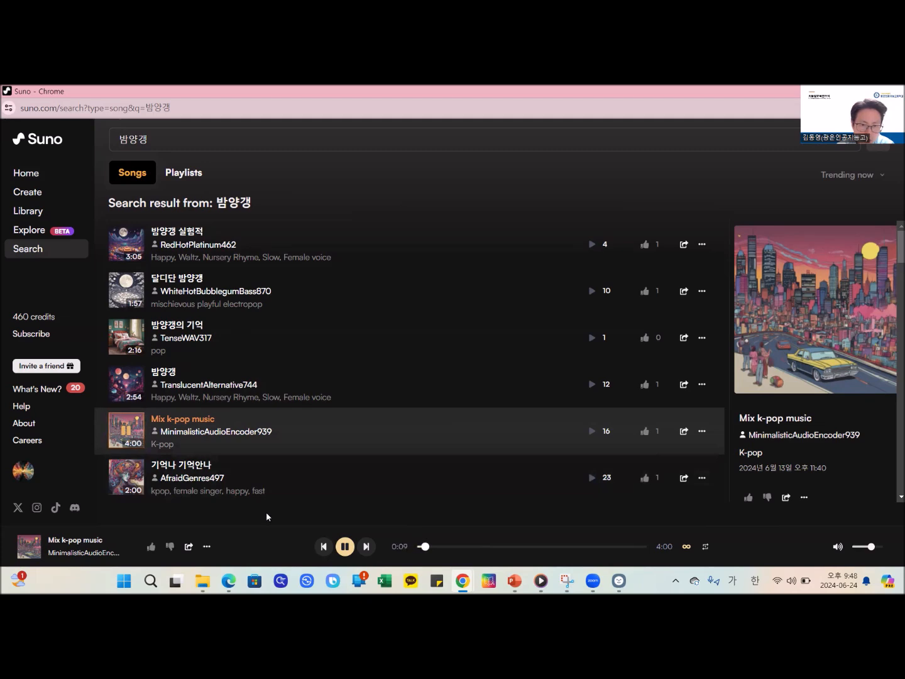
click(132, 438)
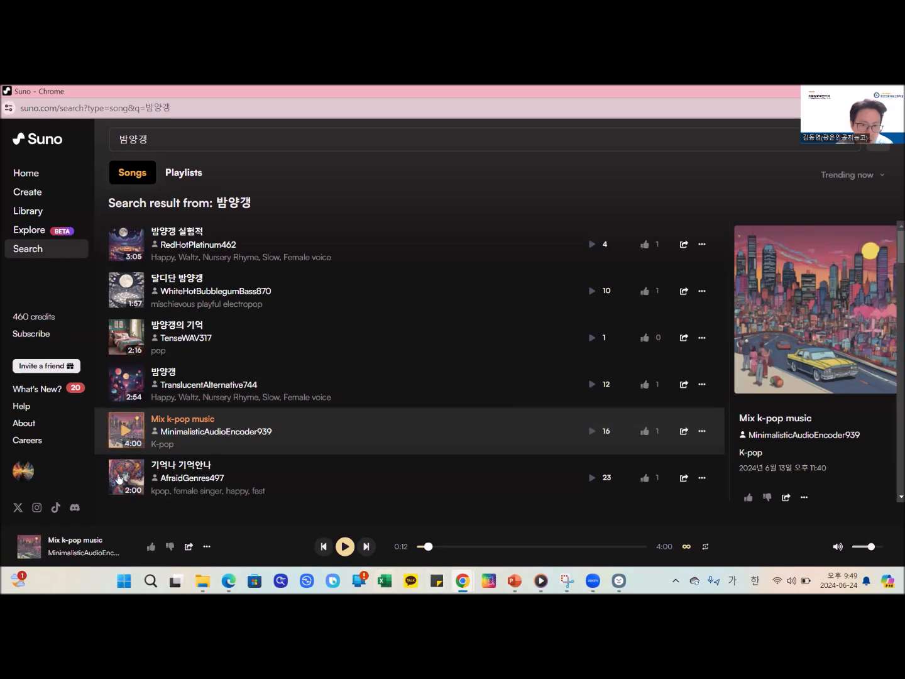
click(701, 431)
click(716, 294)
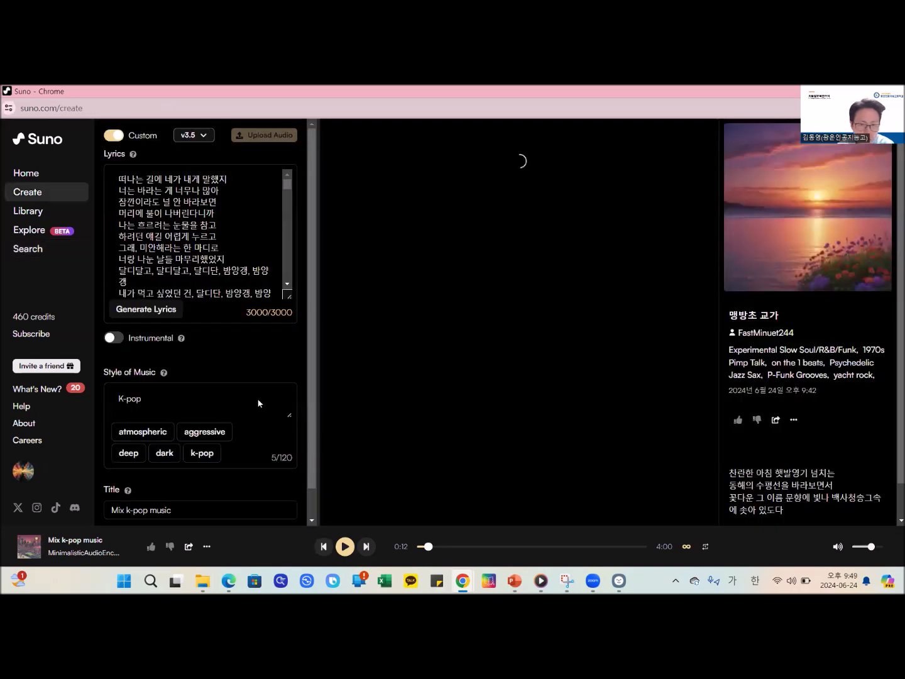
- Review the reused lyrics and try to generate new lyrics from the full text
click(209, 256)
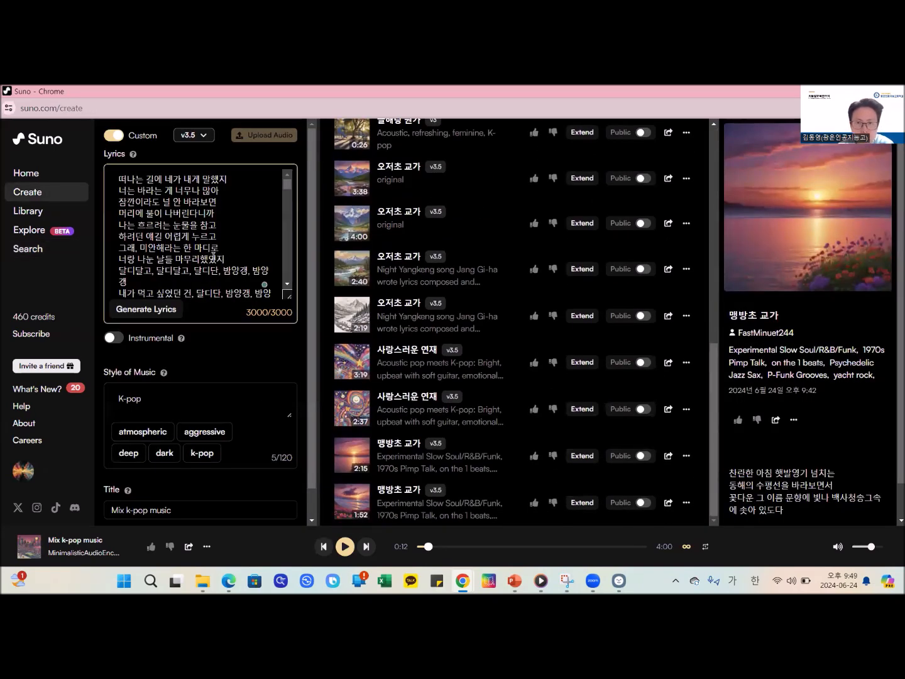
scroll(214, 257, down, 1)
scroll(161, 249, up, 1)
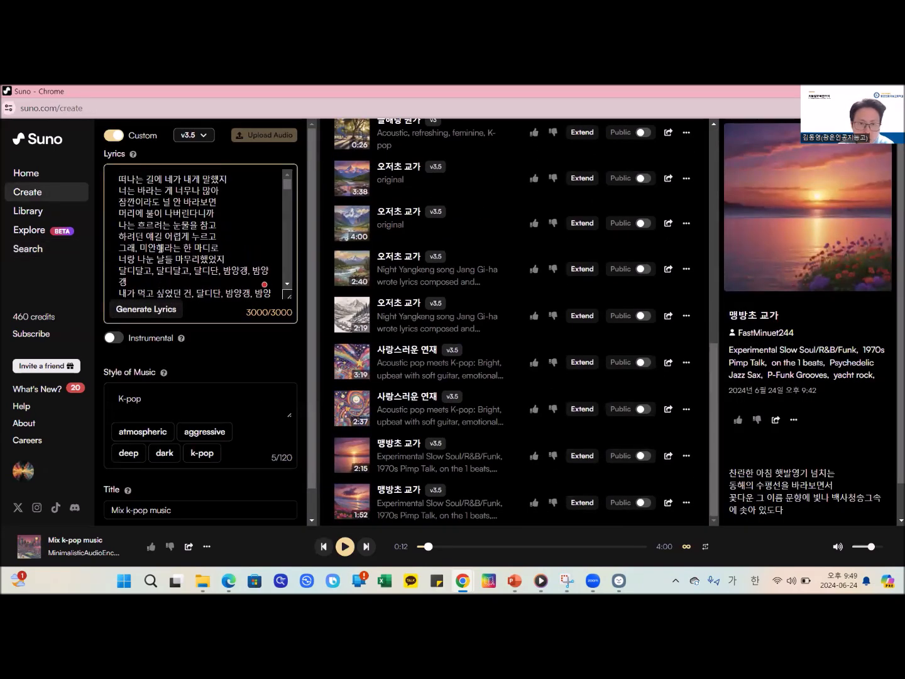
click(146, 308)
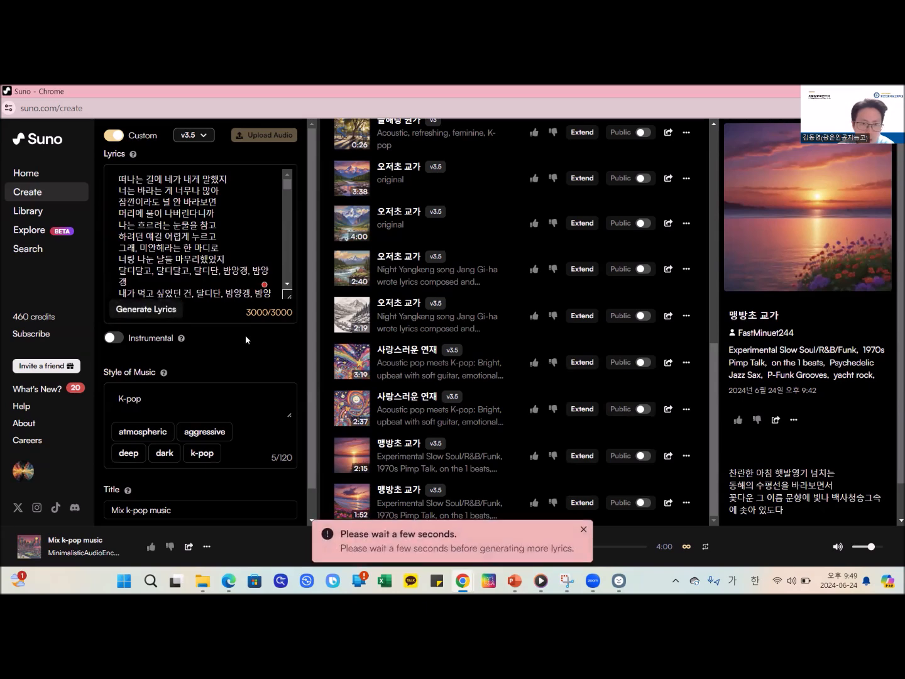
- Delete the lyrics after the first "내가 먹고 싶었던 건, 달디단, 밤양갱, 밤양갱이야" and generate new lyrics from the remaining text
scroll(219, 244, down, 2)
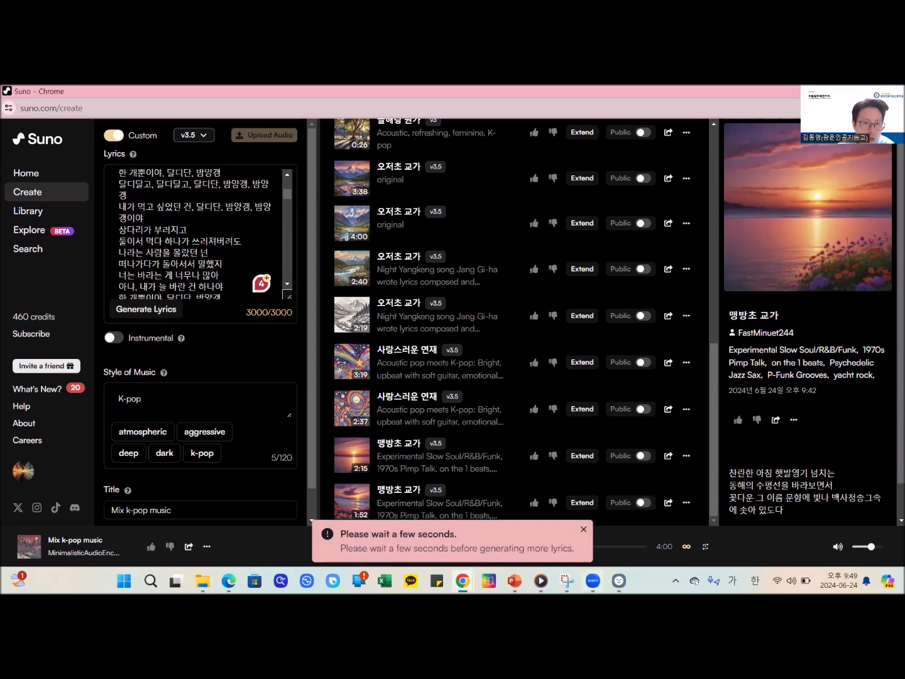
mouse_move(593, 576)
scroll(197, 276, down, 5)
scroll(196, 276, down, 6)
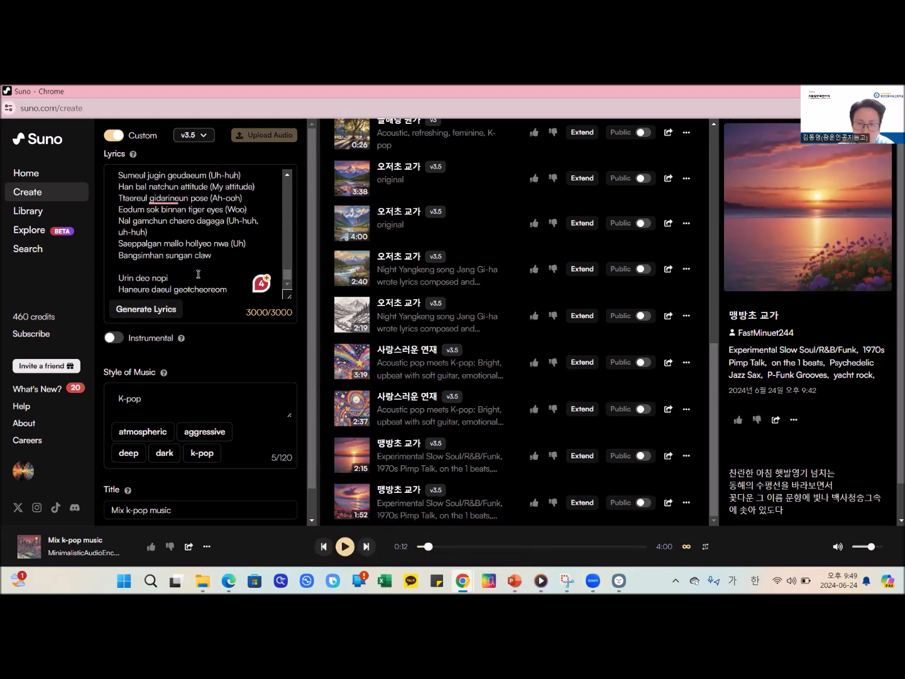
drag(228, 291, 119, 208)
key(BackSpace)
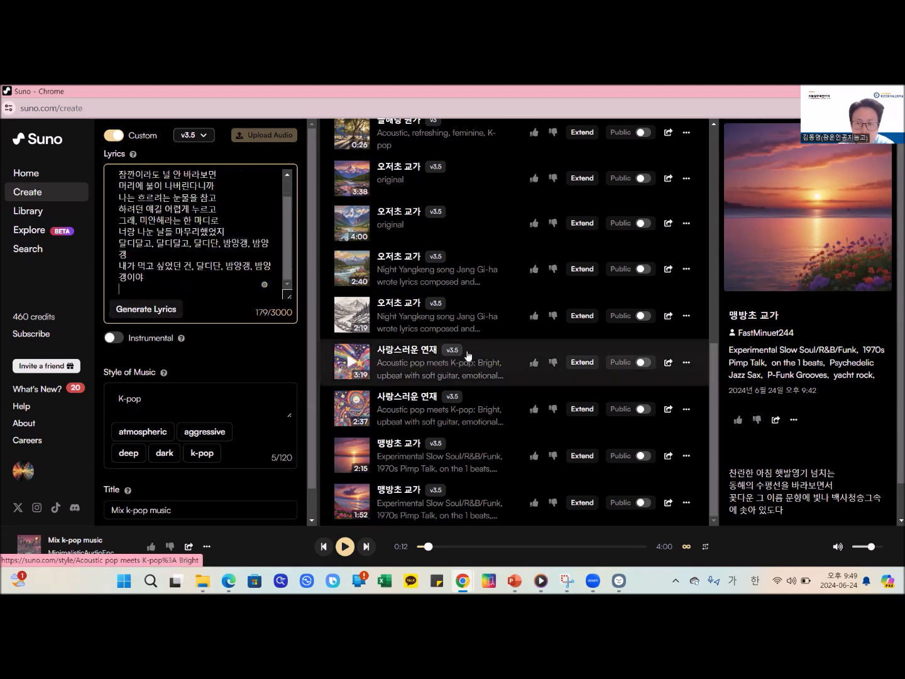
click(147, 308)
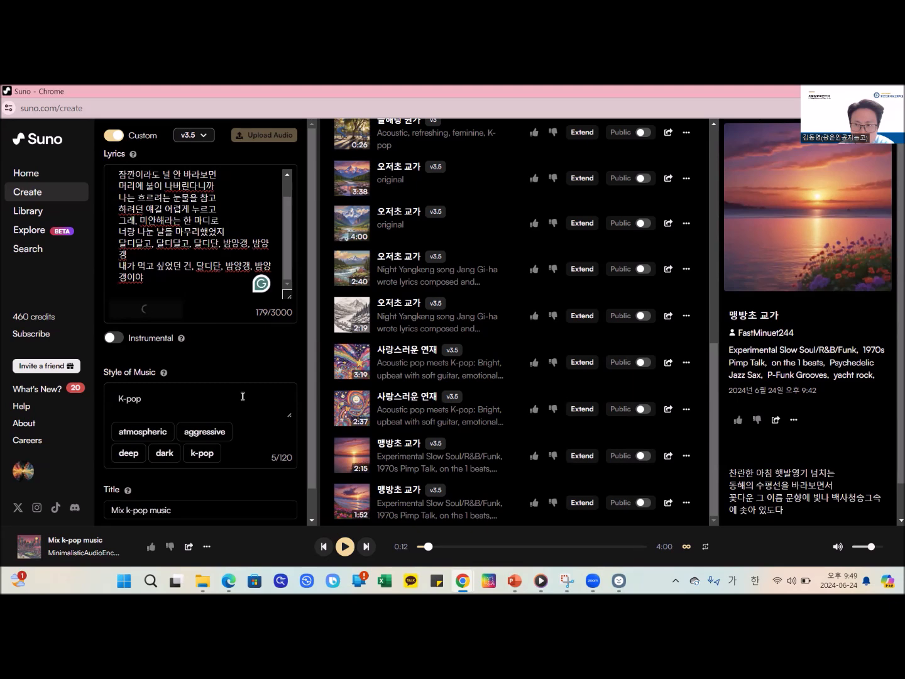
- Add Rock to the style of music so that it reads "K-pop, Rock"
click(143, 401)
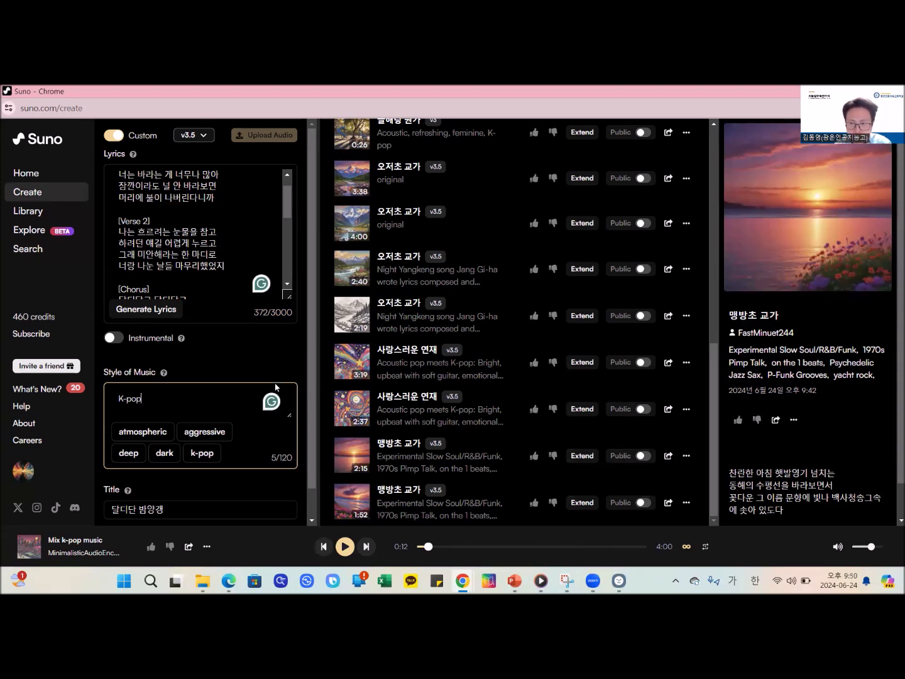
scroll(223, 343, down, 1)
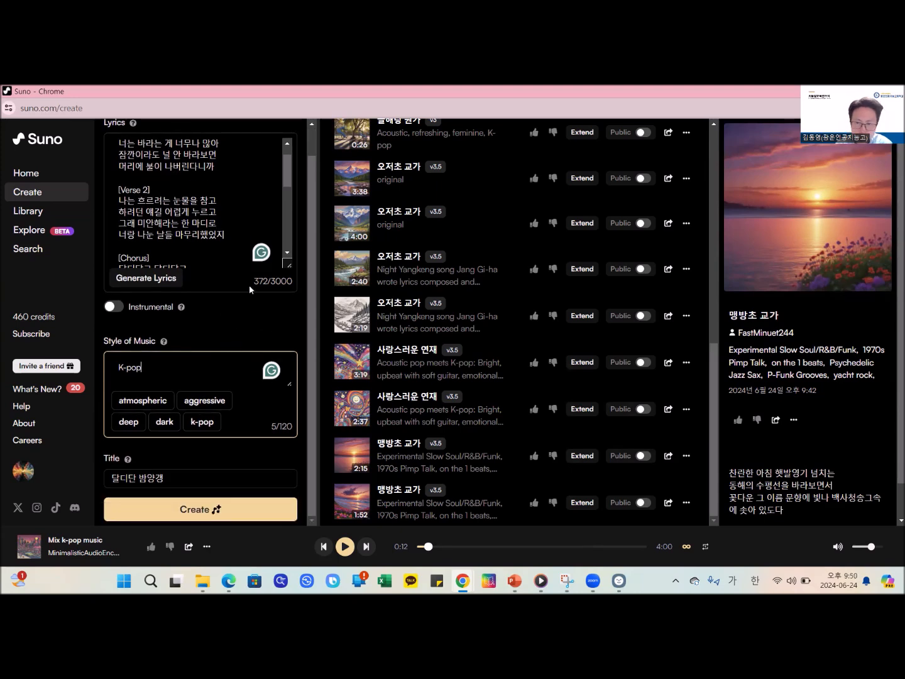
text(, 끼)
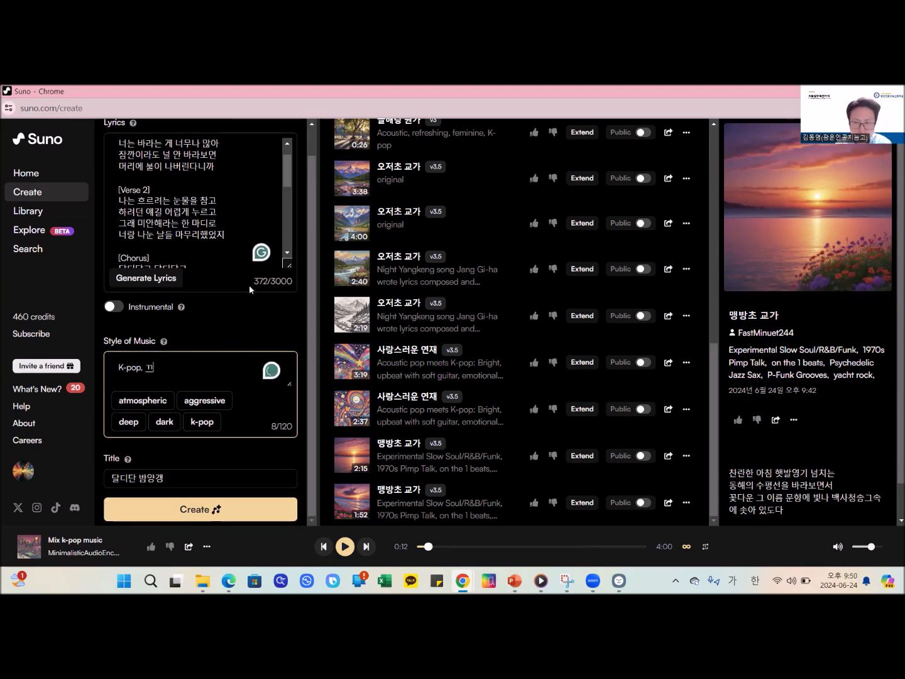
key(Hangul)
text(Rock)
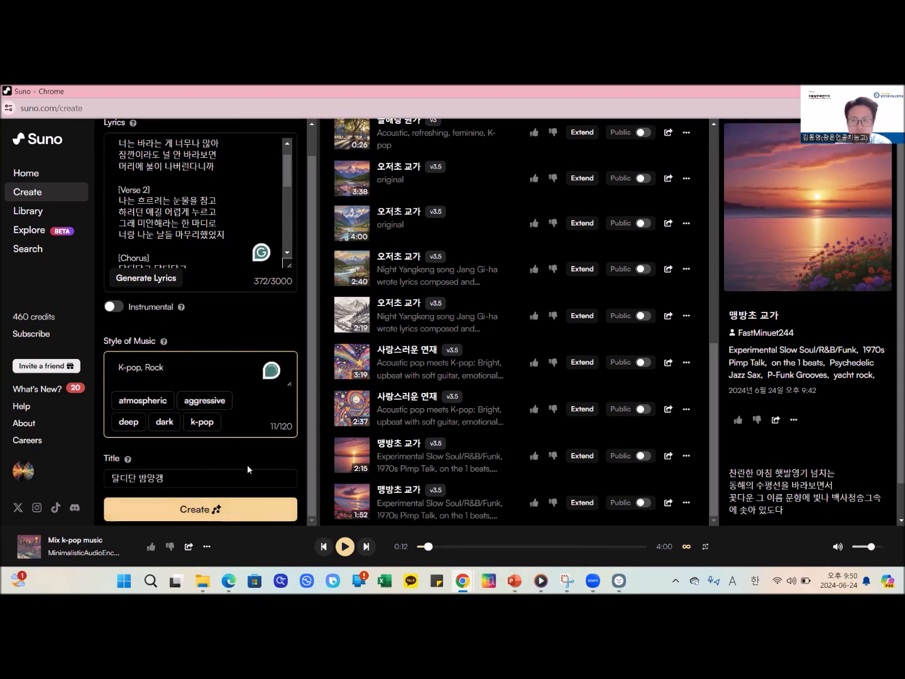
- Shorten the song title to 밤양갱 and create the song
drag(135, 477, 22, 448)
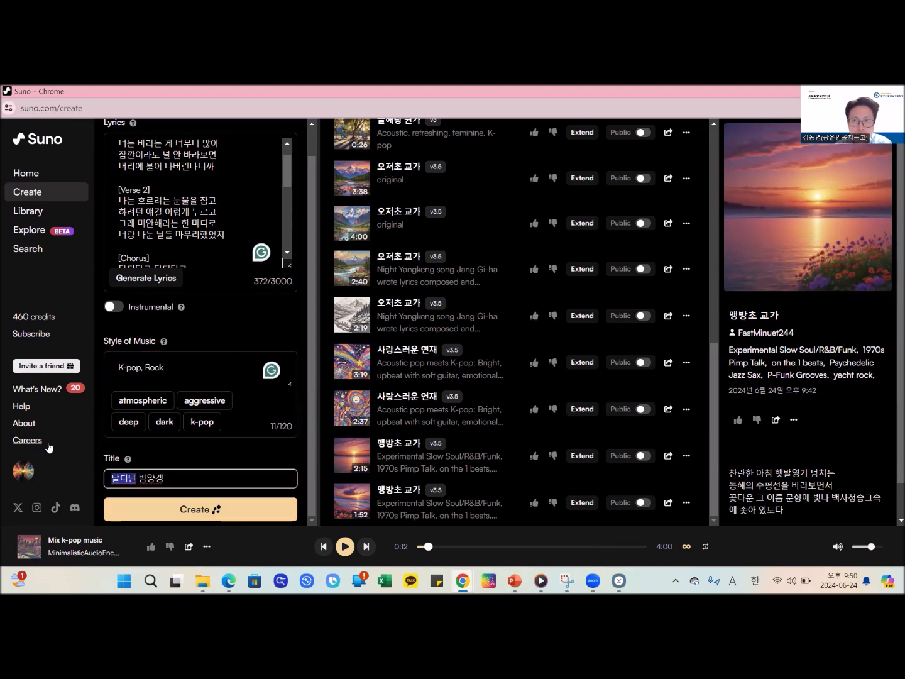
key(BackSpace)
click(182, 517)
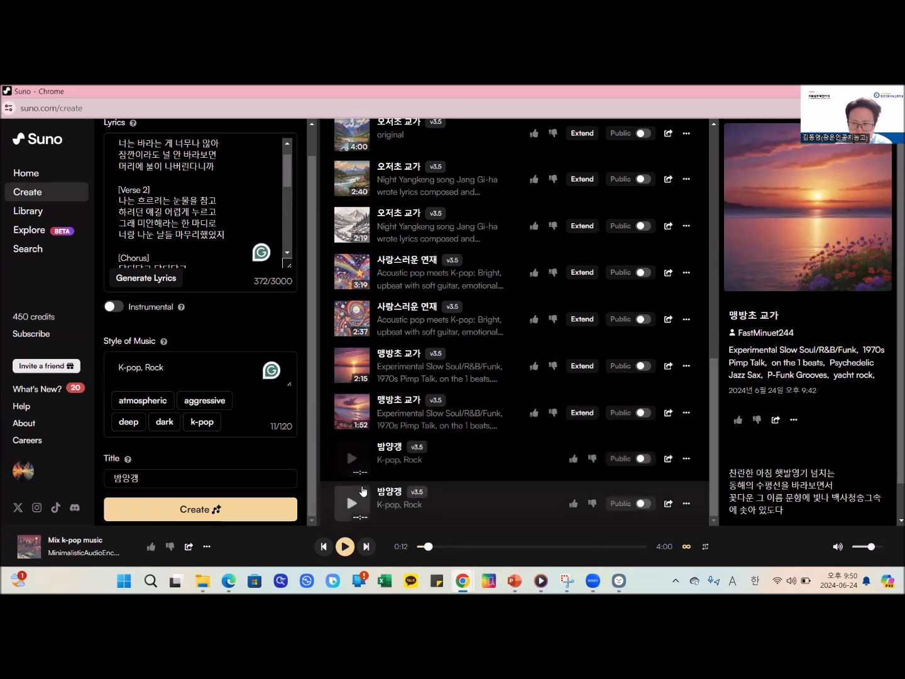
- Play the first K-pop, Rock version of 밤양갱 while following its lyrics, pause it, and start the second version
click(356, 464)
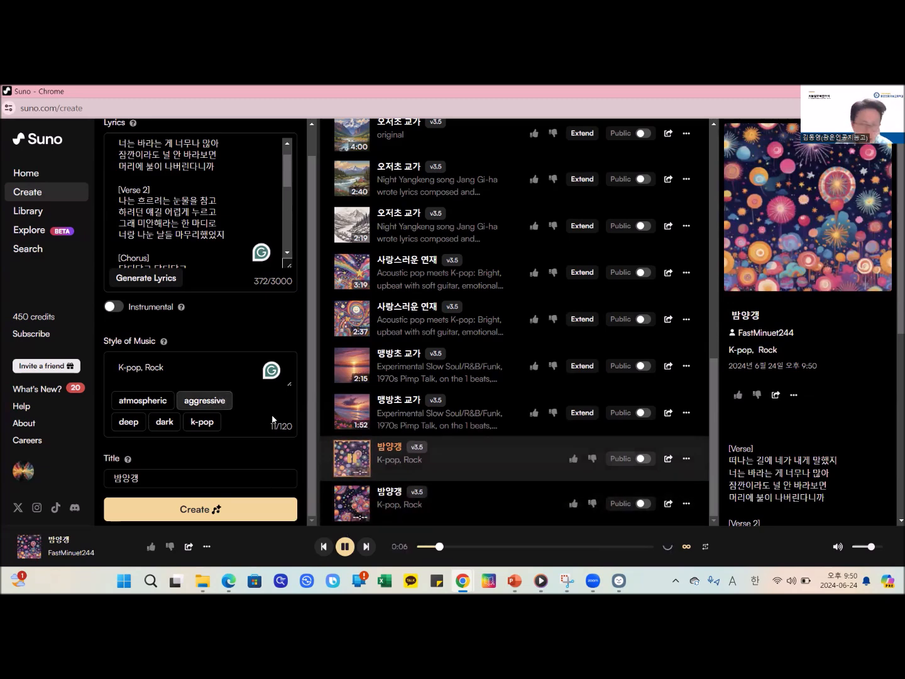
scroll(798, 510, down, 1)
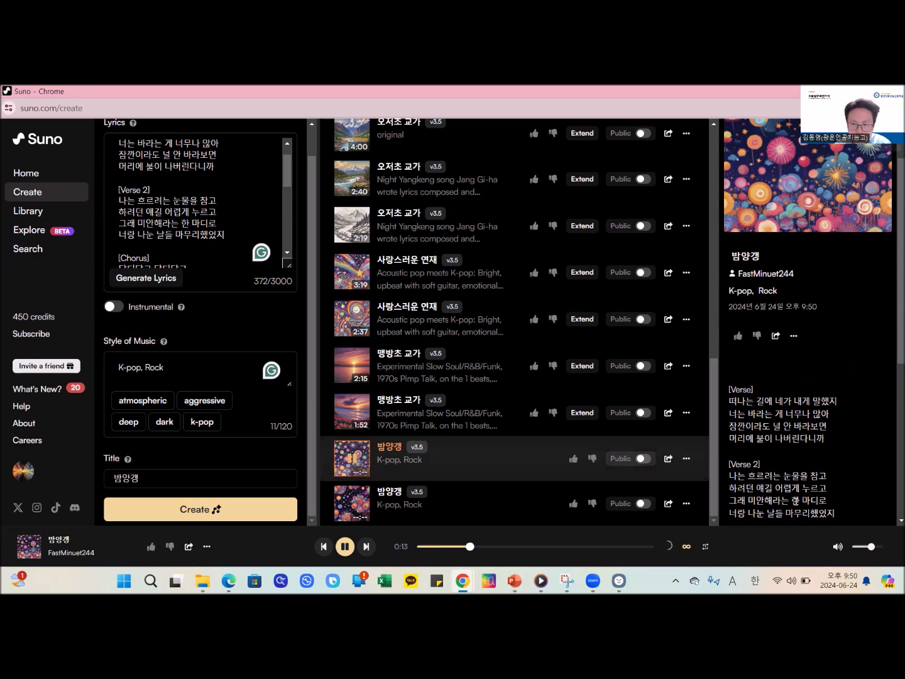
scroll(795, 501, down, 1)
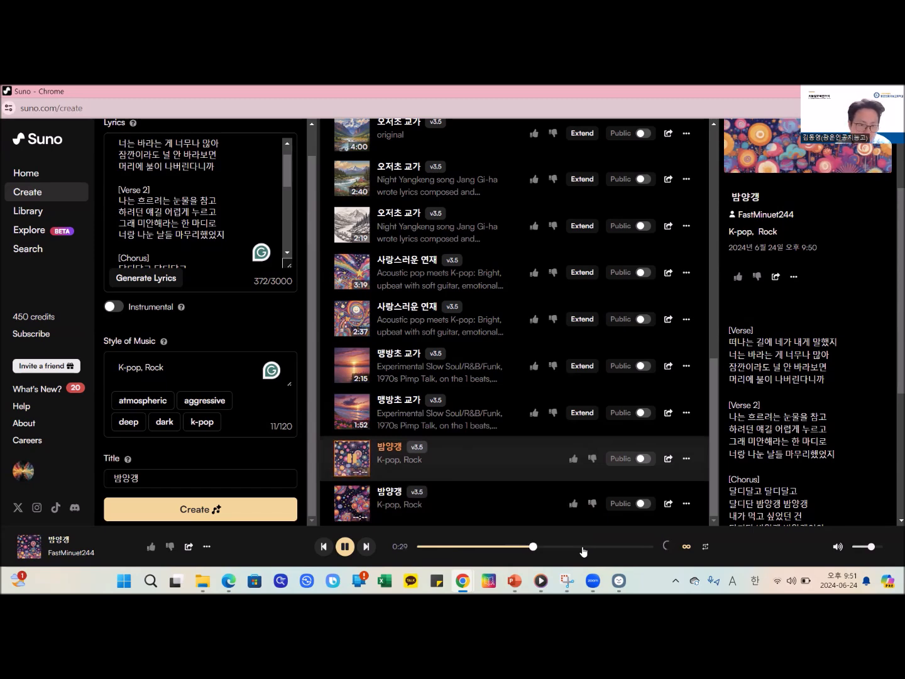
click(342, 550)
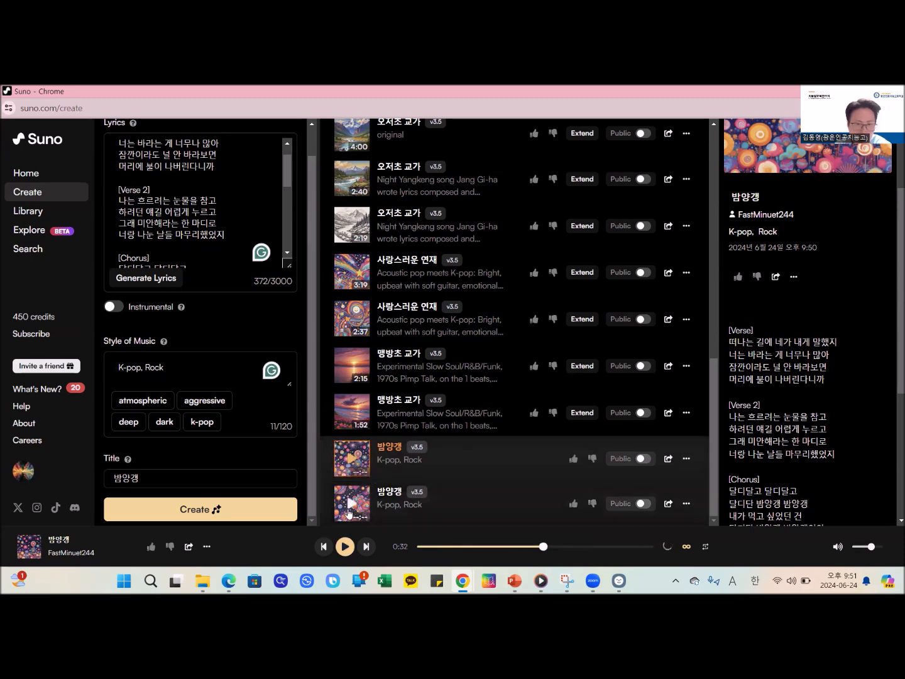
click(352, 504)
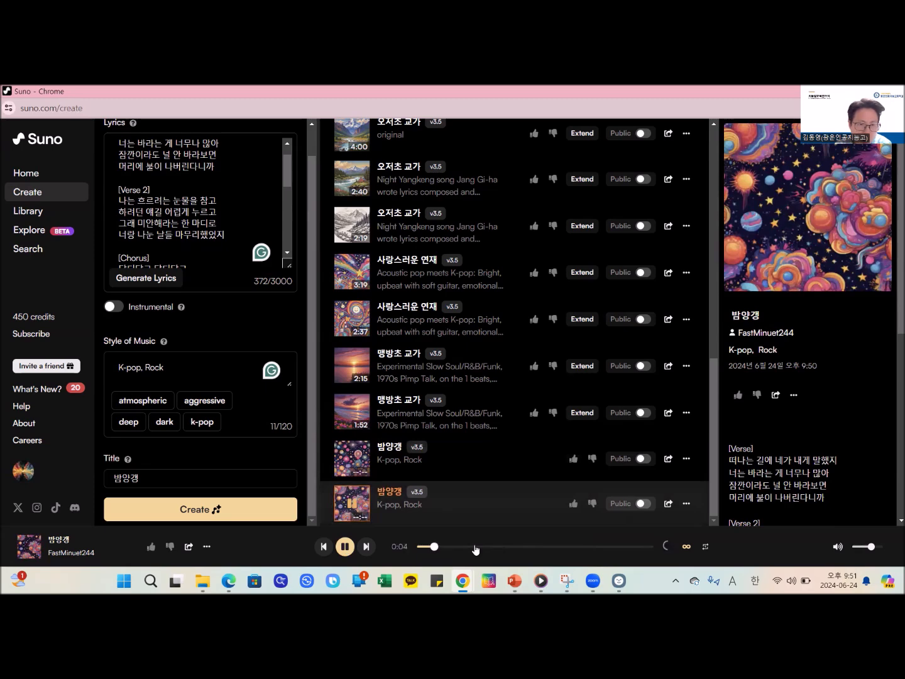
- Change the style of music to "Rock, Korean style"
click(170, 370)
drag(147, 369, 98, 367)
key(BackSpace)
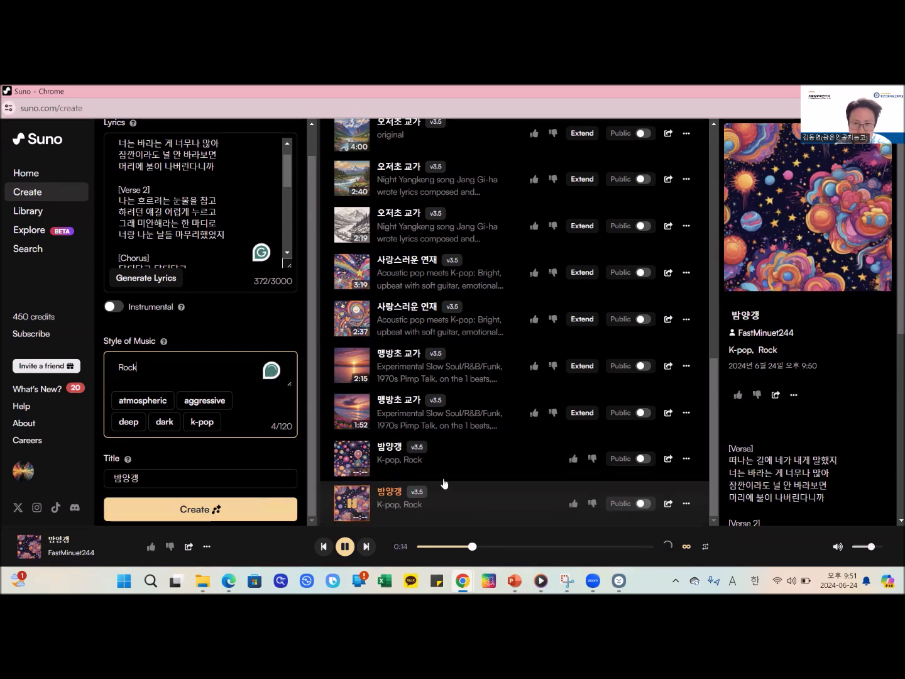
text(, Korean style)
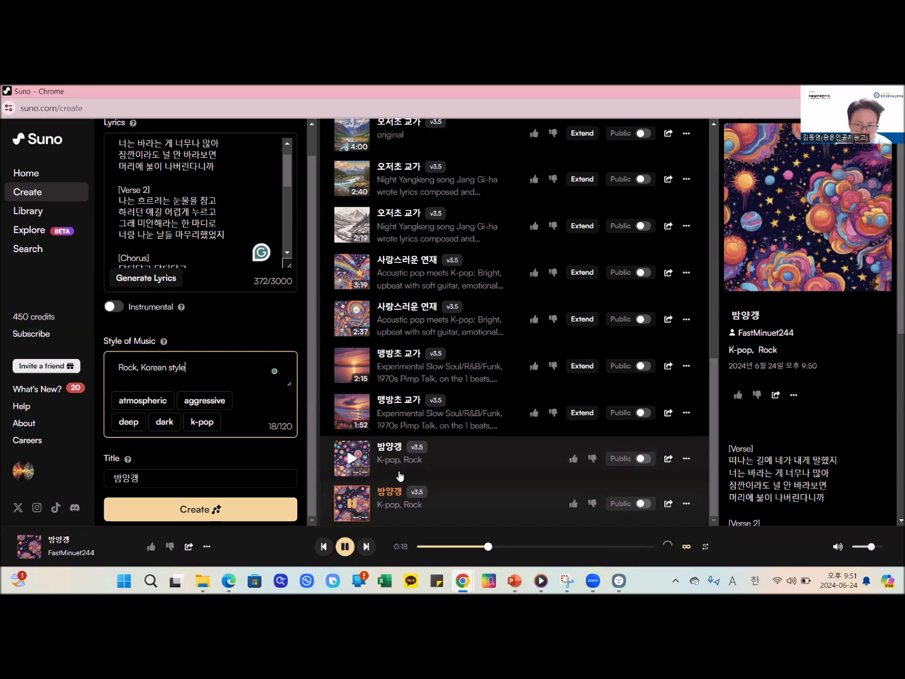
key(Left)
key(Left)
key(Left)
key(Left)
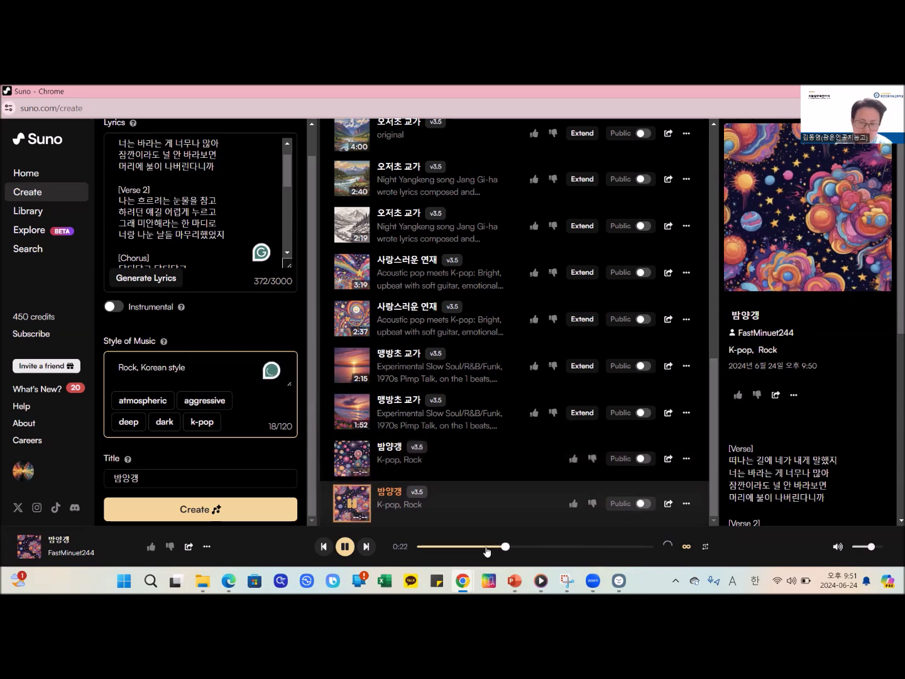
- Pause the playing version and create another 밤양갱 song with the new style
click(345, 547)
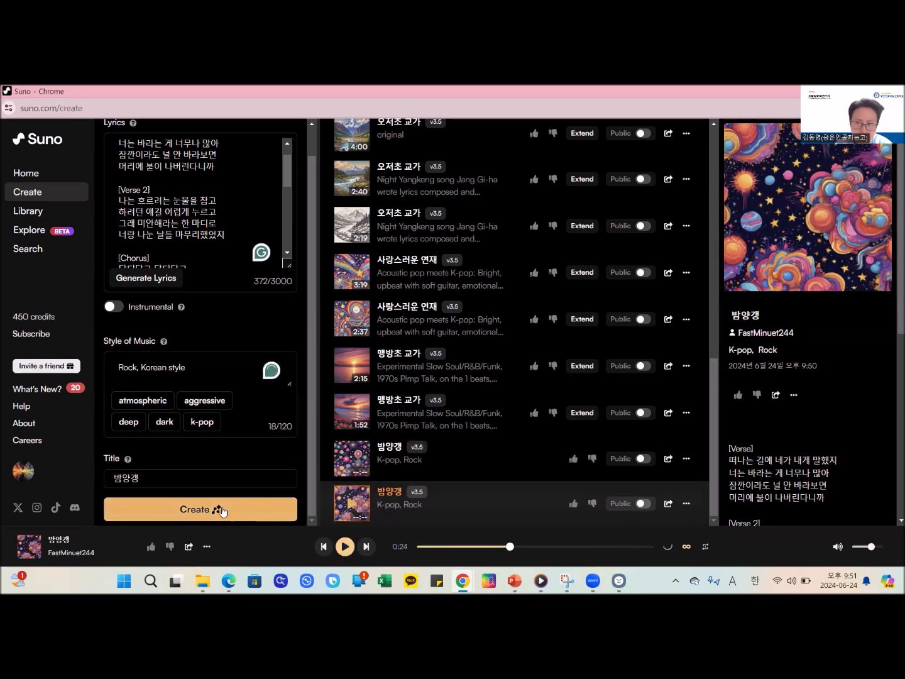
click(203, 510)
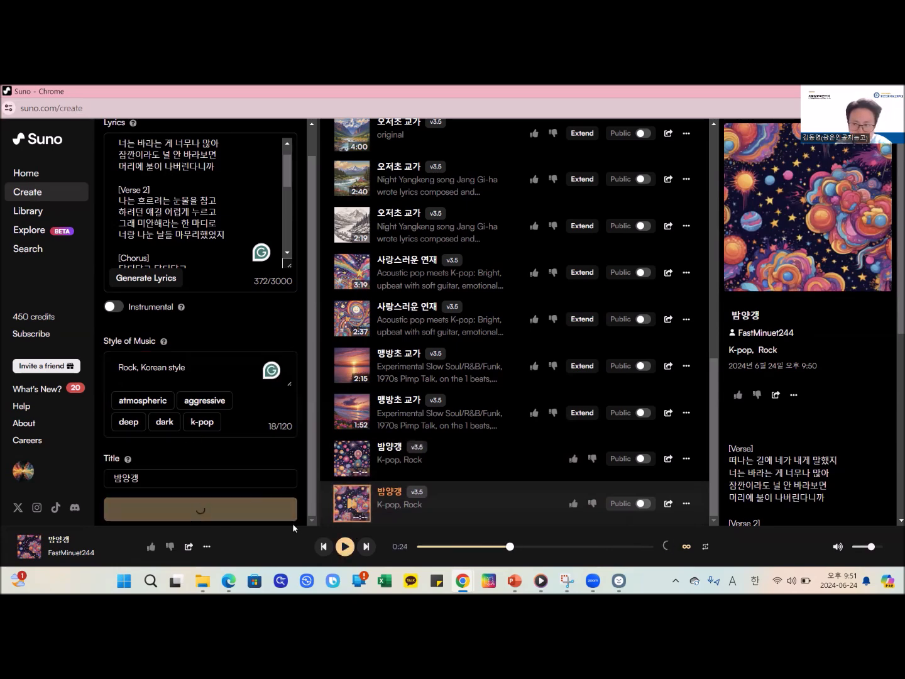
scroll(513, 425, down, 2)
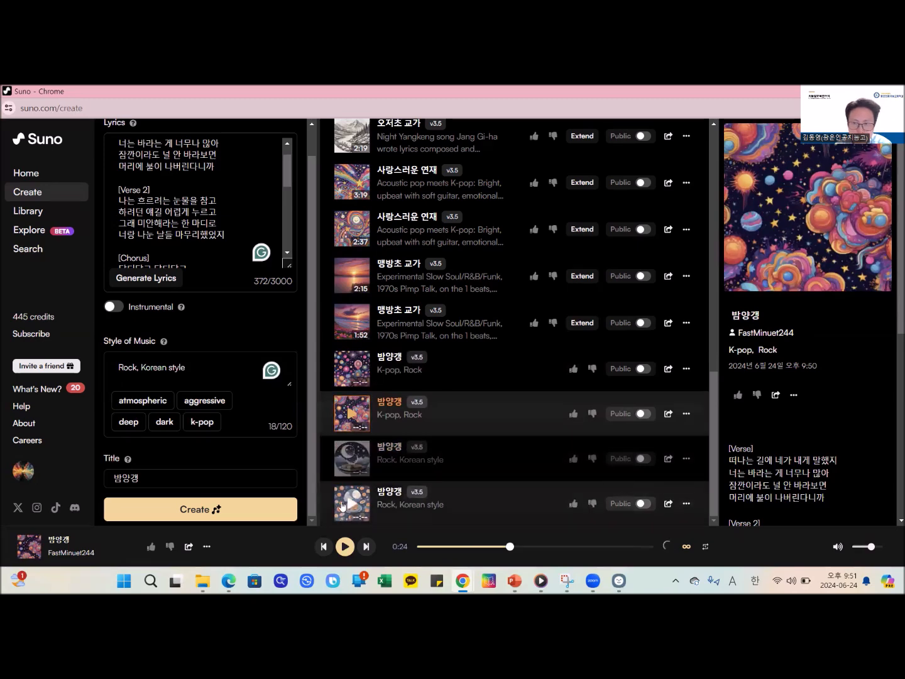
- Play the second "Rock, Korean style" version of 밤양갱 and change the style of music to "Rock, aggressive, rock, hard rock"
click(342, 504)
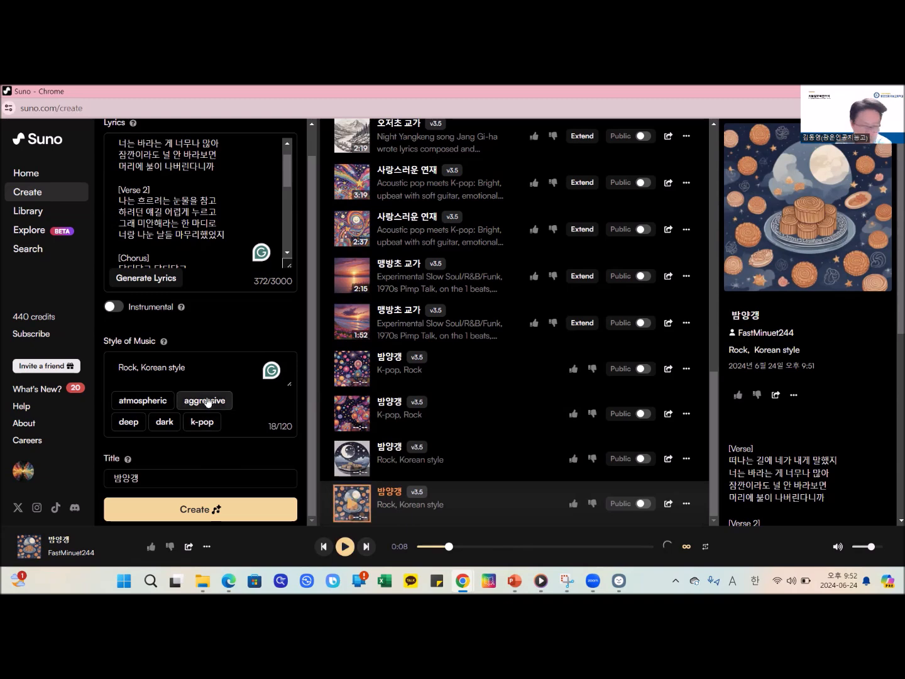
click(207, 372)
drag(206, 372, 130, 372)
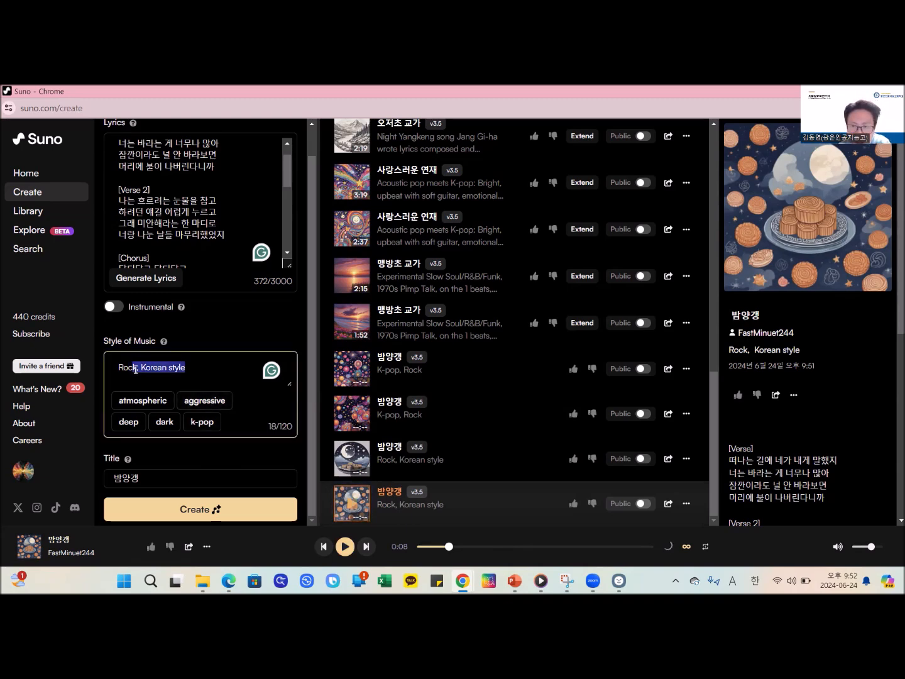
key(BackSpace)
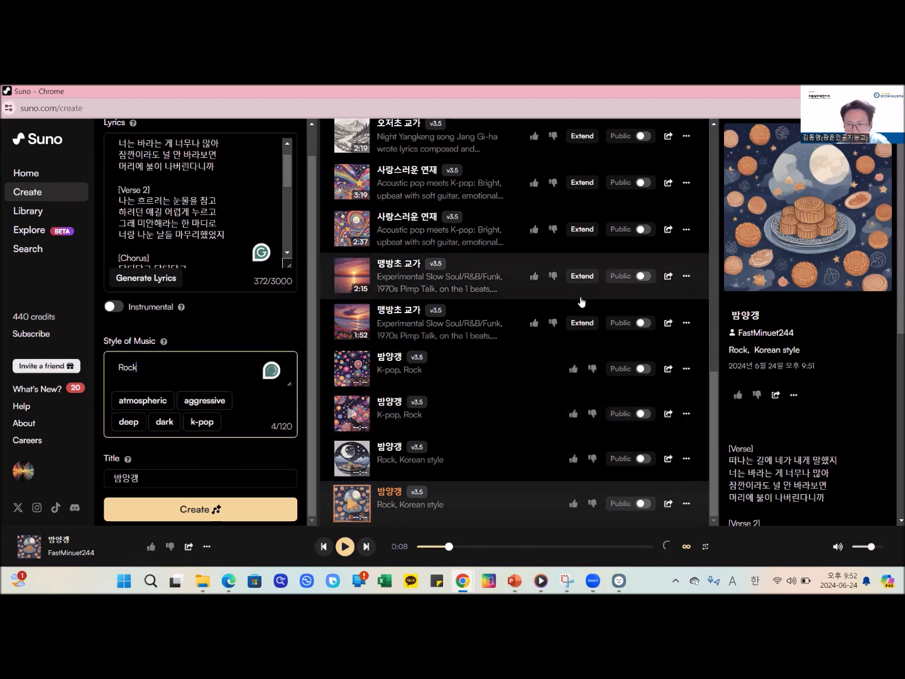
click(225, 400)
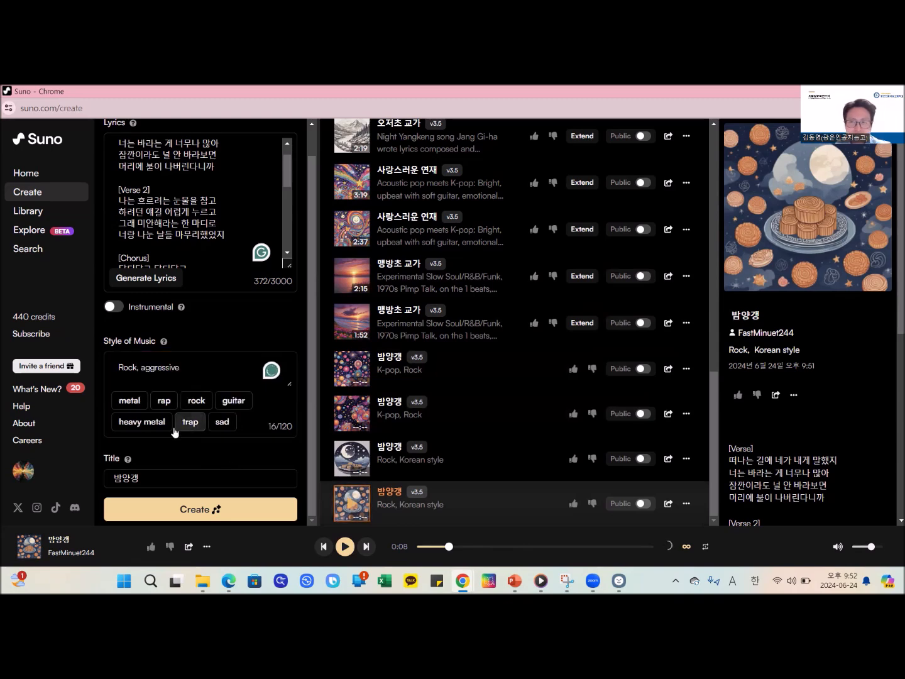
click(208, 402)
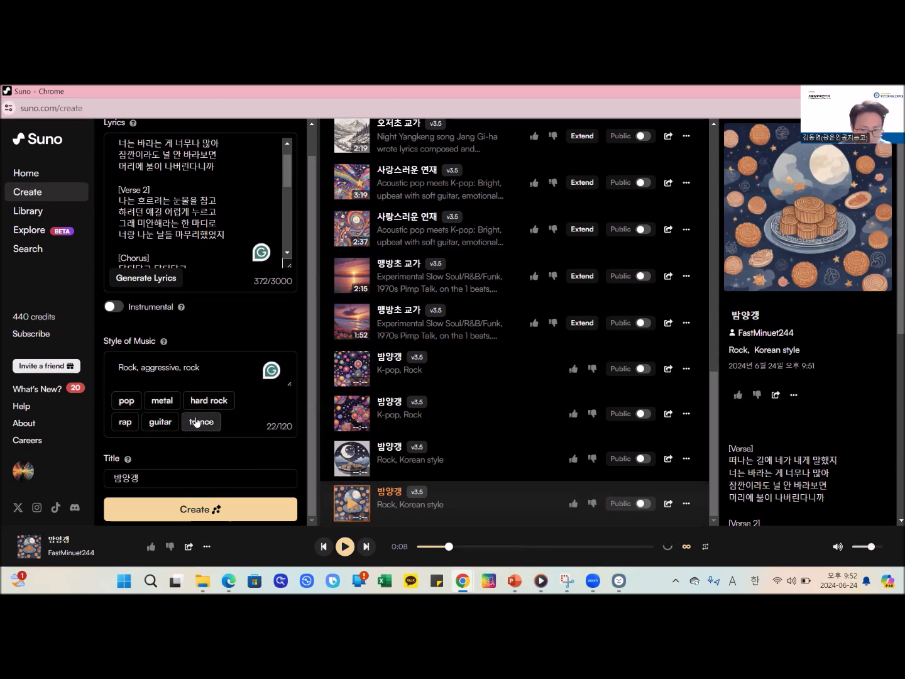
click(209, 401)
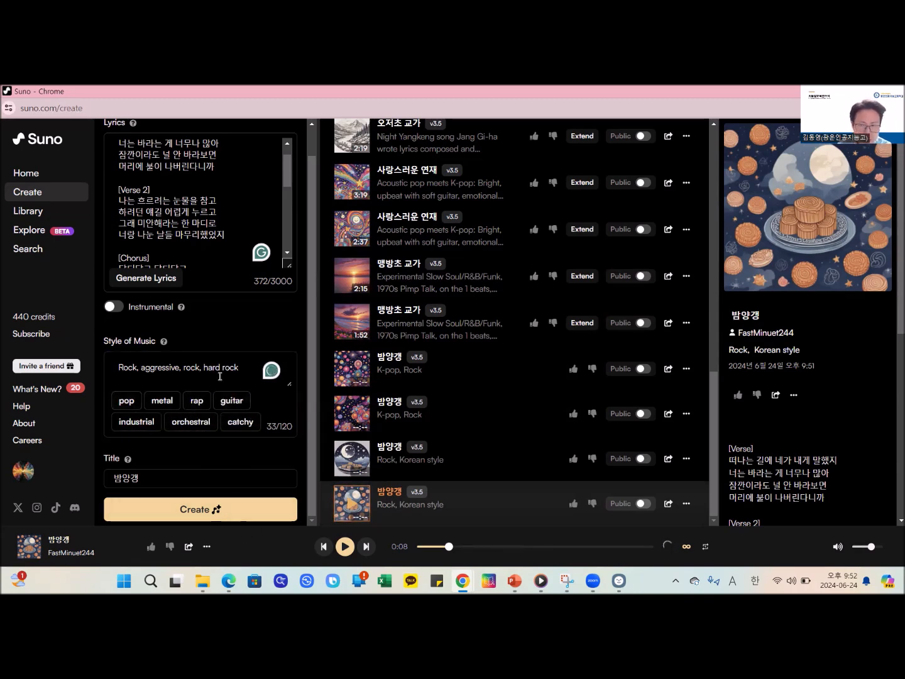
- Create 밤양갱 in the new style, play its first version while following the lyrics, and pause it
click(201, 513)
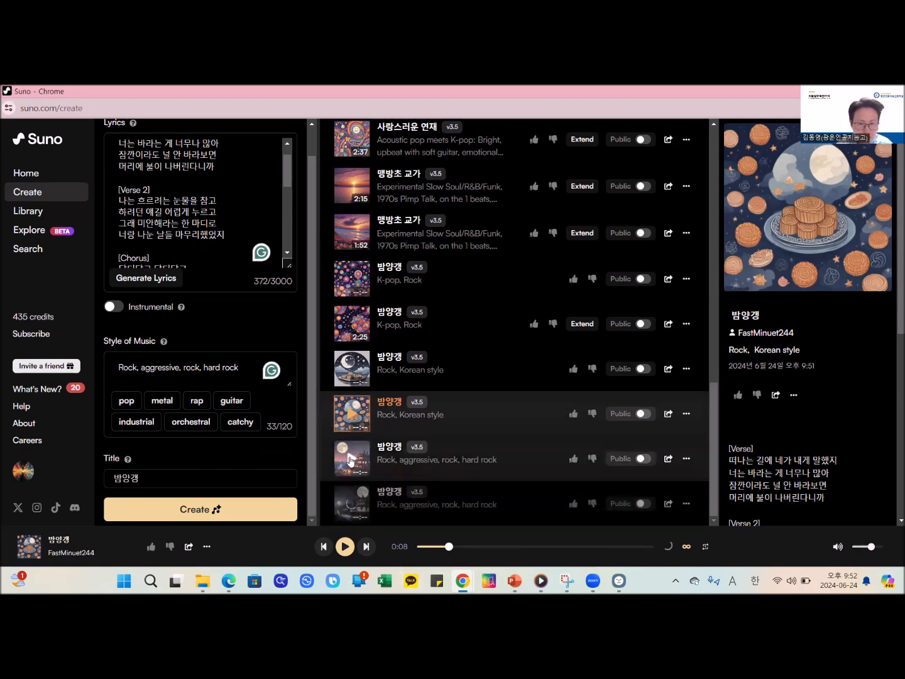
click(350, 461)
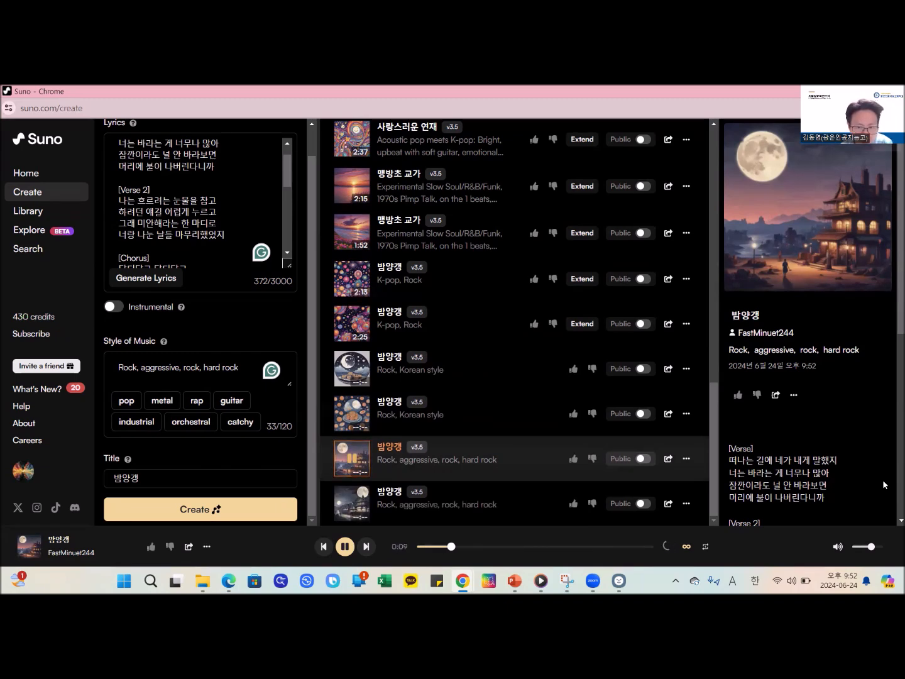
scroll(883, 484, down, 2)
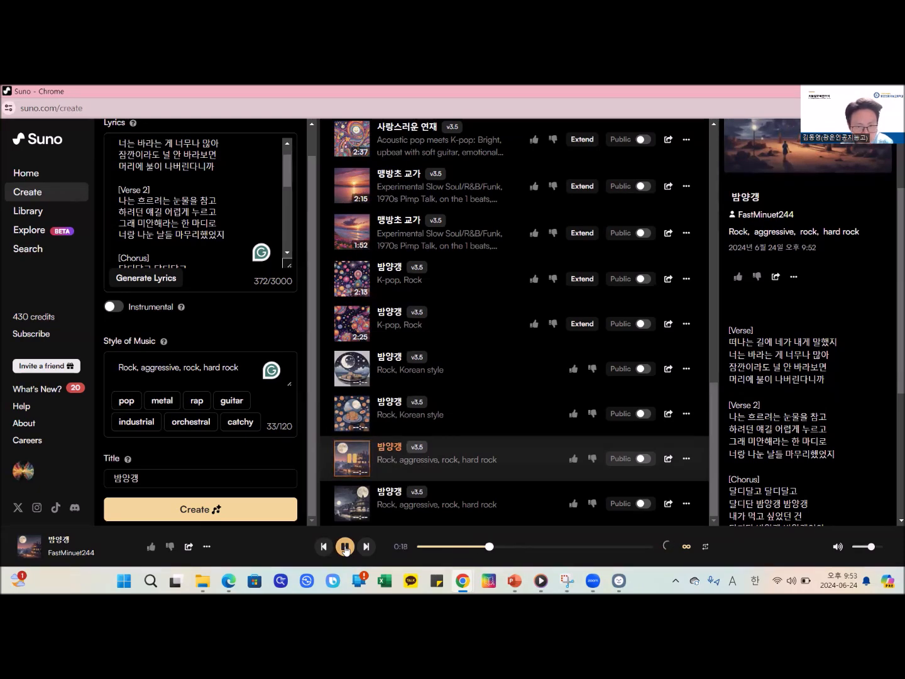
click(344, 547)
- Copy the share link of the first "Rock, aggressive, rock, hard rock" version of 밤양갱
click(687, 459)
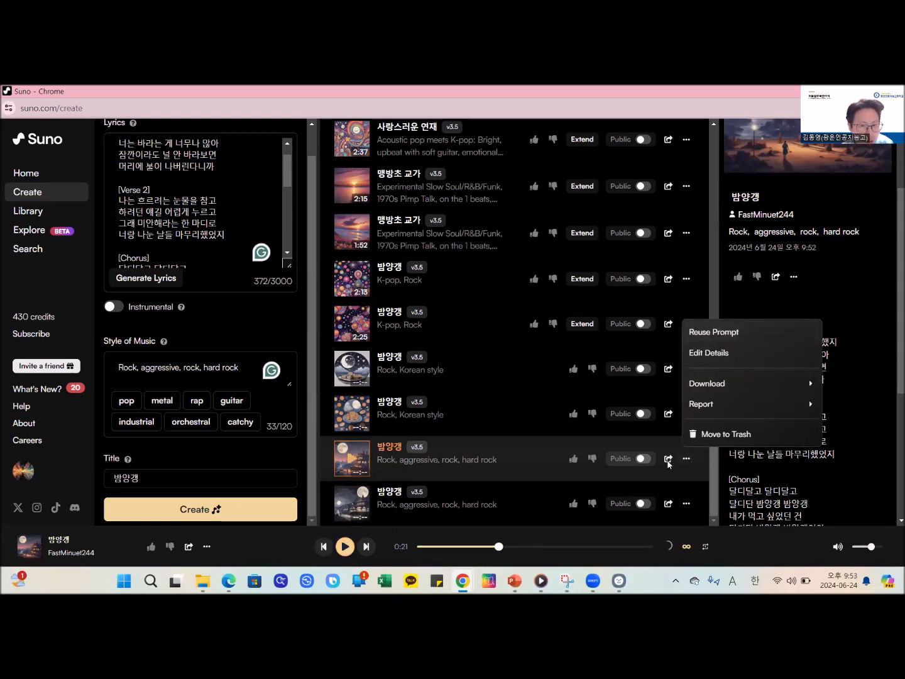
click(669, 461)
click(668, 460)
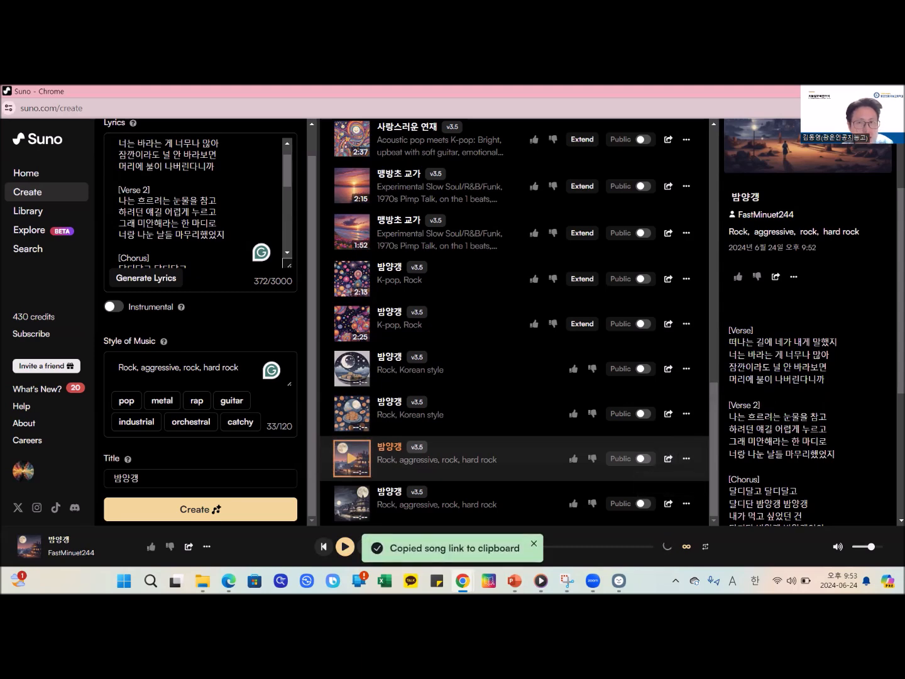
- Switch to the ThinkerBell board and post the song link titled 밤양갱 in the SUNO AI 활용 노래 공유해보기 column
key(alt+Tab)
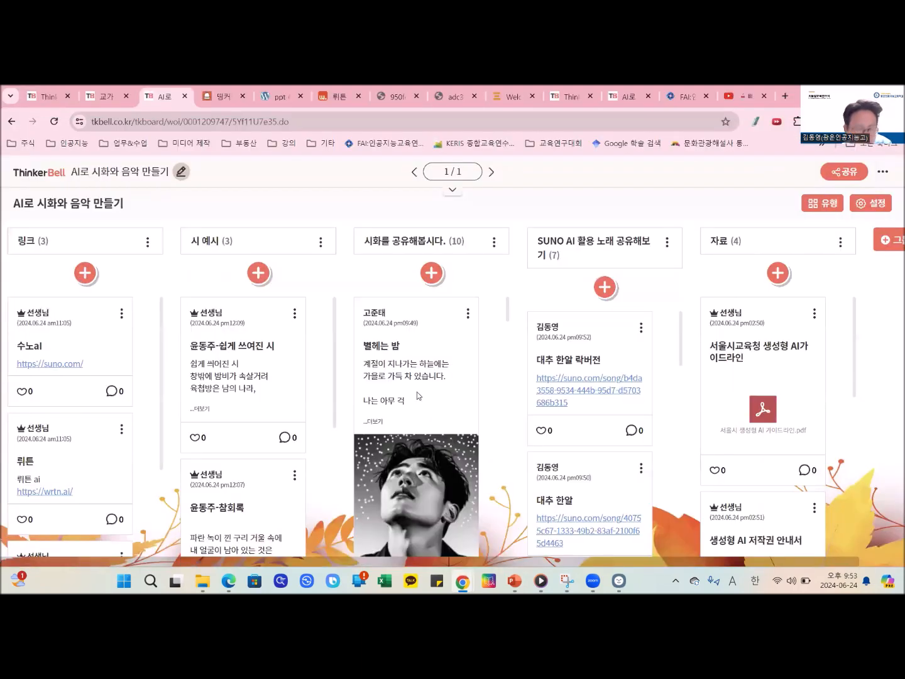
click(604, 288)
key(ctrl+v)
click(578, 355)
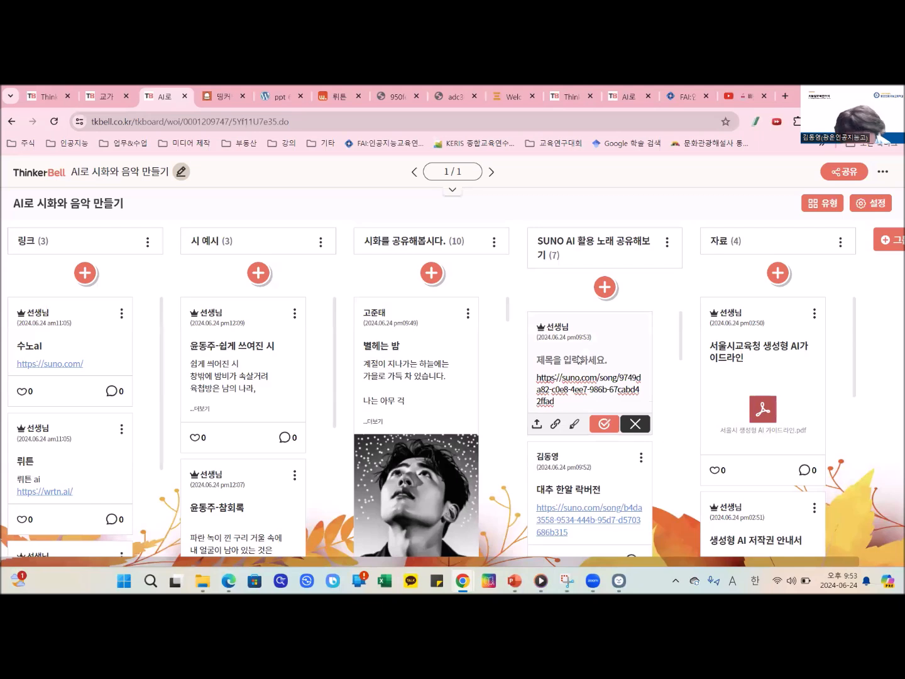
text(qoa)
key(BackSpace)
key(BackSpace)
key(BackSpace)
key(Hangul)
text(뱀)
key(BackSpace)
text(밤양갱)
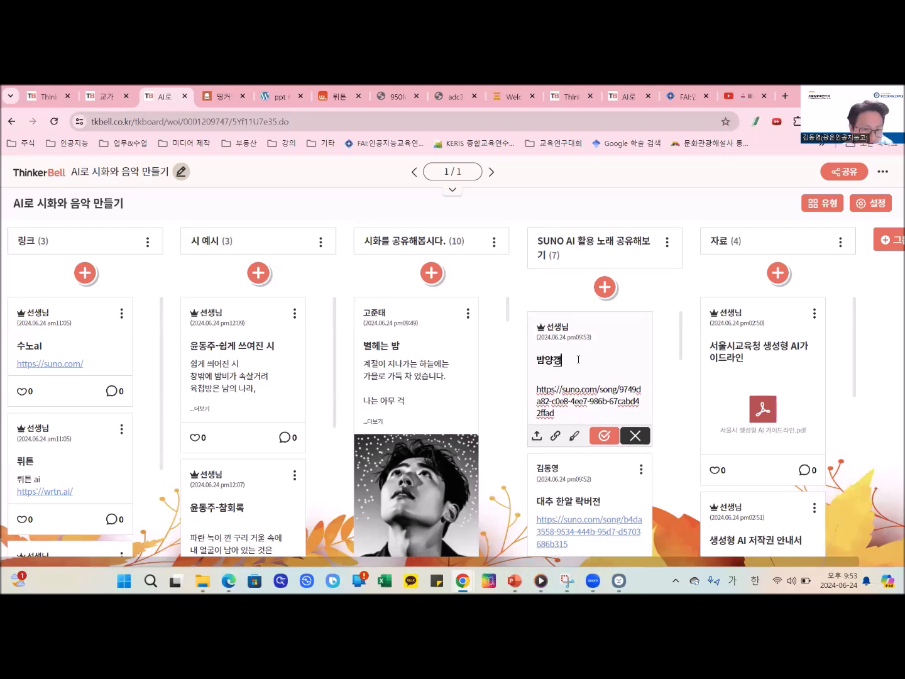
click(603, 435)
- Look through the shared songs in the SUNO AI column and open the link of 대추 한알 락버전
scroll(585, 426, down, 5)
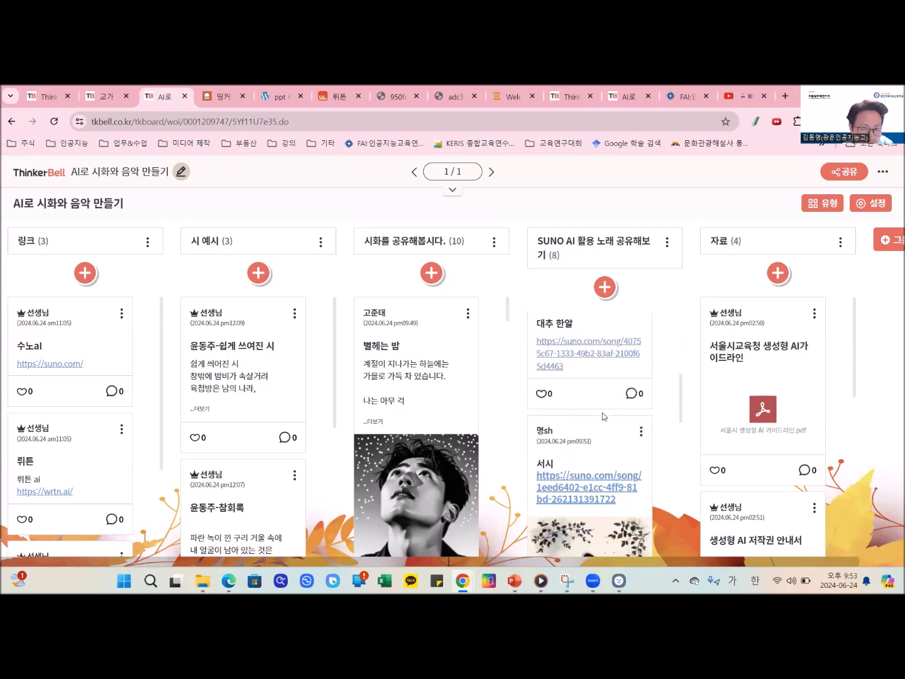
scroll(603, 416, down, 2)
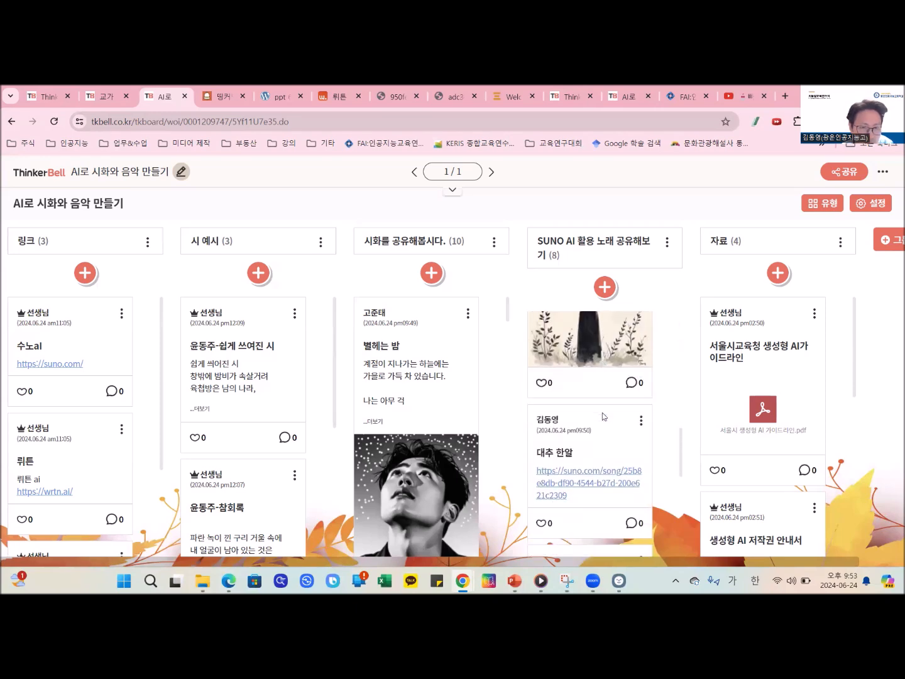
scroll(602, 412, up, 3)
scroll(602, 413, up, 4)
scroll(593, 402, down, 2)
click(583, 351)
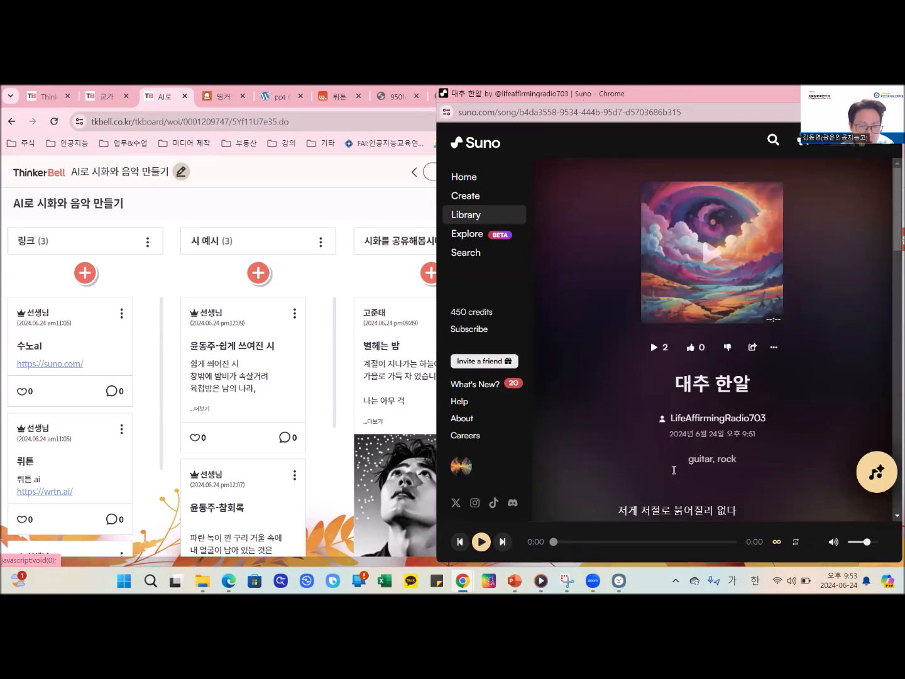
- Play 대추 한알 while following its lyrics, pause it, and move the song window aside
click(655, 347)
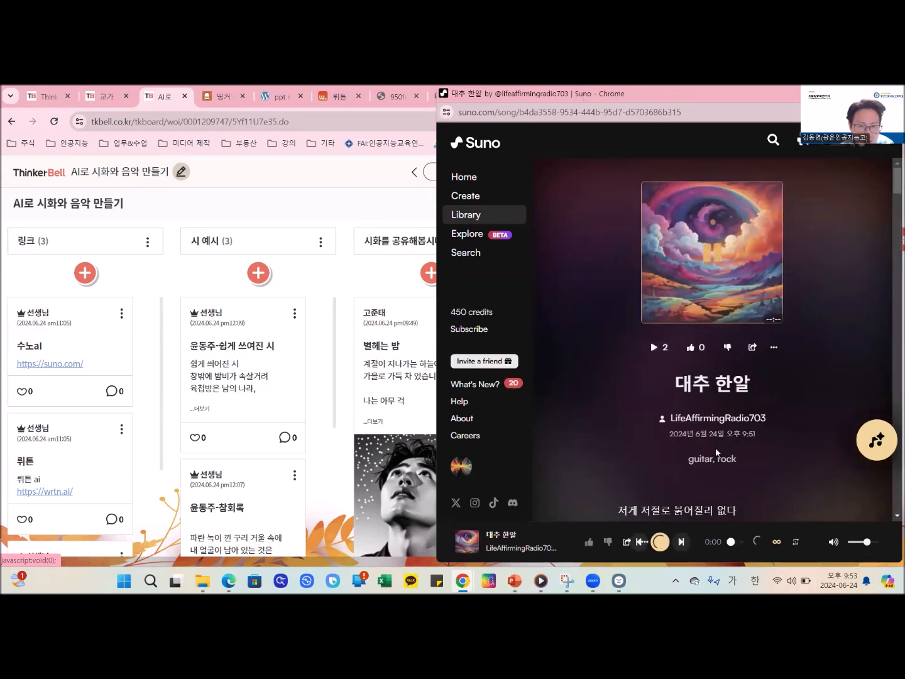
scroll(707, 440, down, 3)
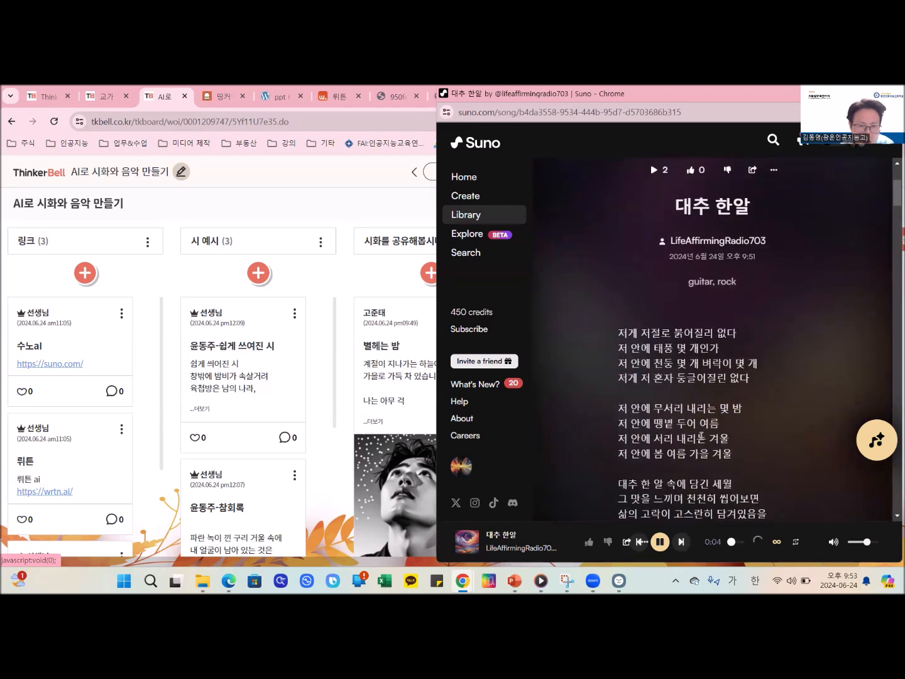
scroll(701, 435, down, 1)
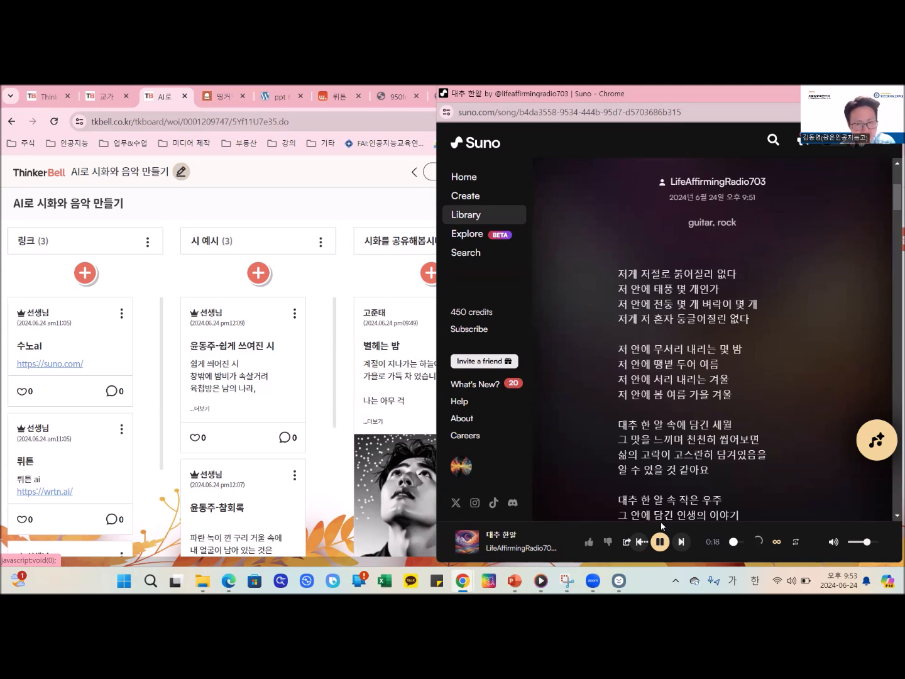
click(661, 542)
drag(712, 97, 608, 120)
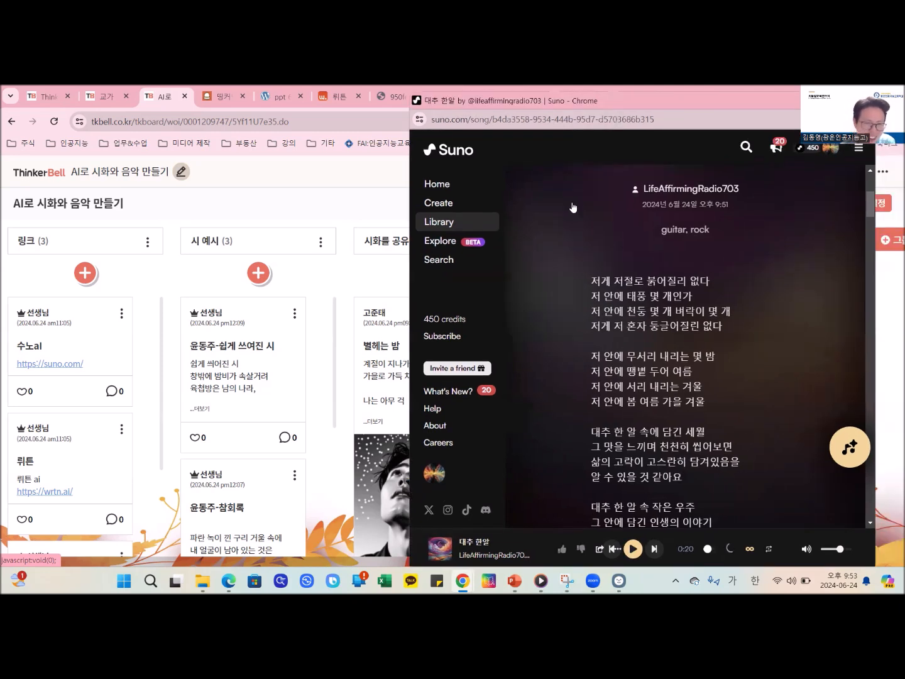
- Return to the ThinkerBell board, look through the SUNO AI posts, and open the song link of 서시
key(alt+Tab)
scroll(610, 385, down, 3)
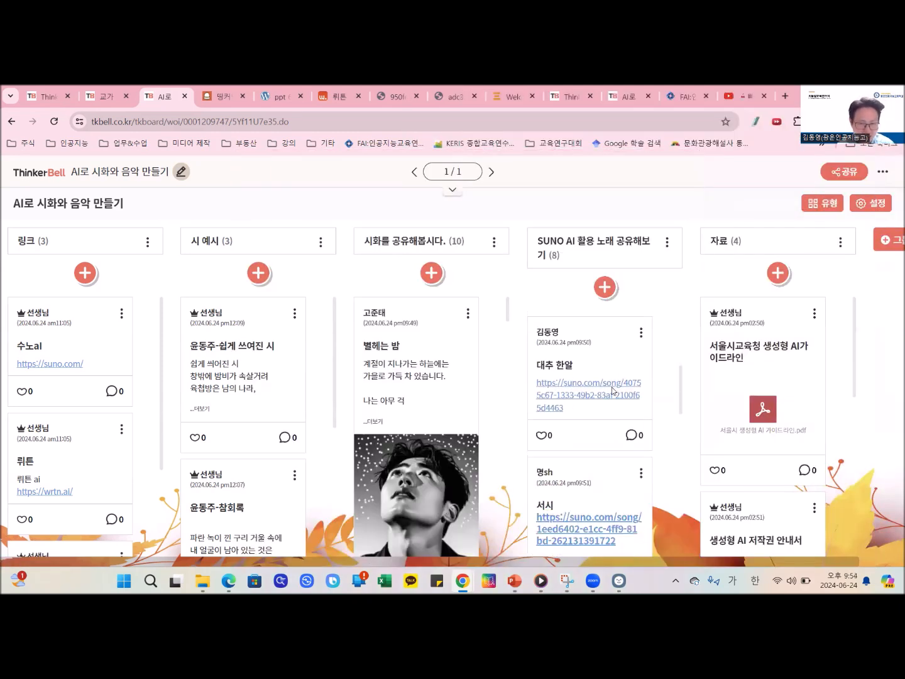
scroll(610, 385, down, 5)
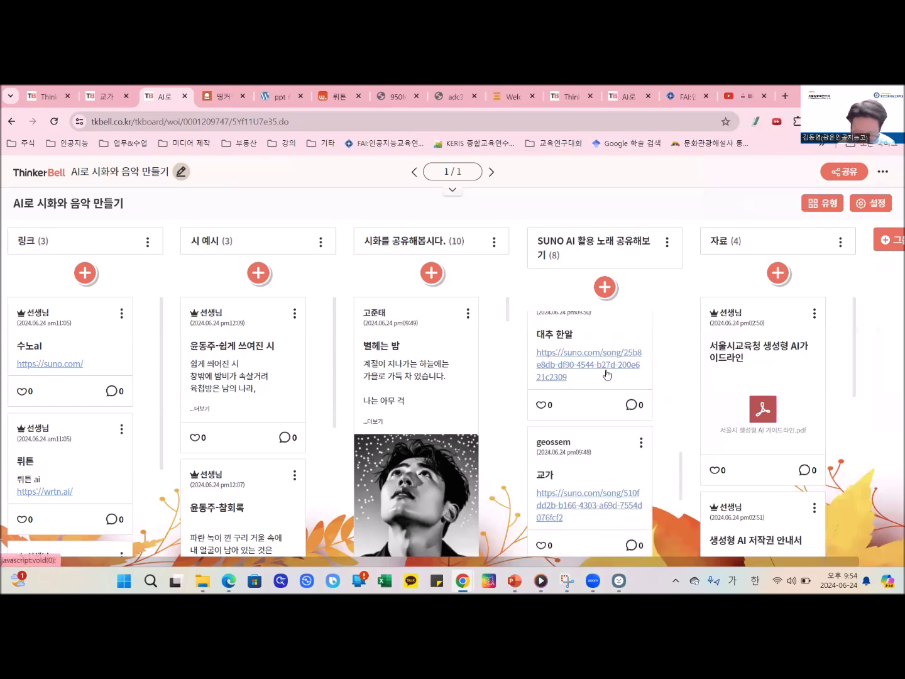
scroll(606, 375, up, 2)
scroll(607, 376, up, 5)
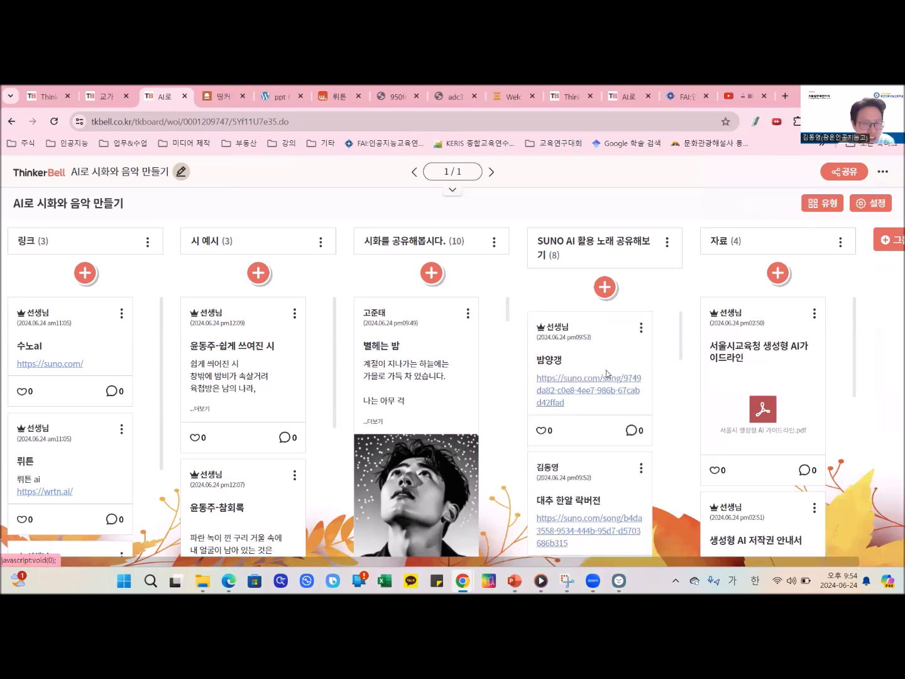
scroll(607, 373, down, 5)
click(581, 513)
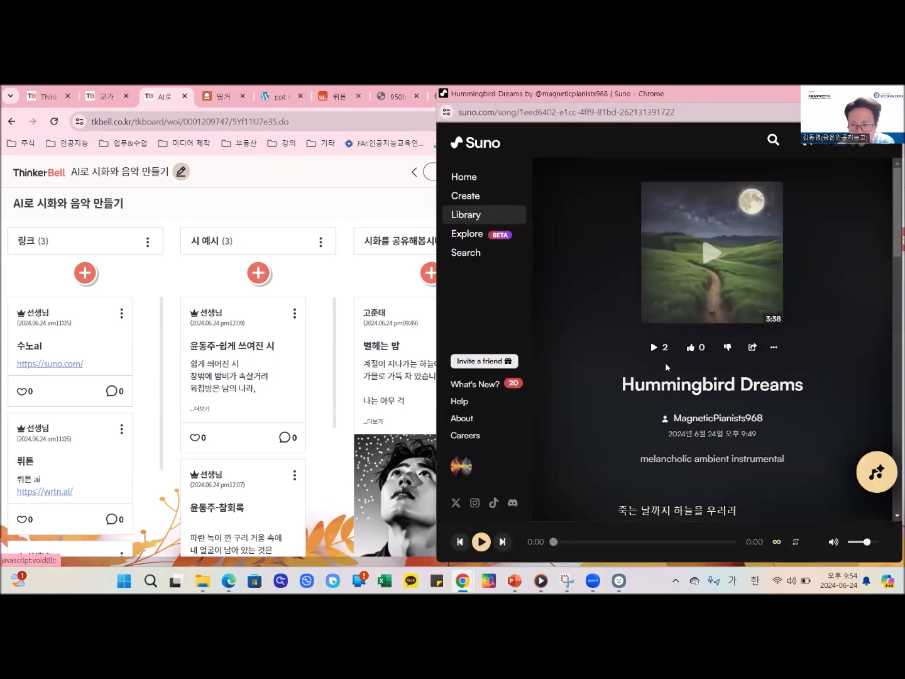
- Check the lyrics of Hummingbird Dreams, play it in an enlarged window, pause it, and close the window
scroll(658, 355, down, 2)
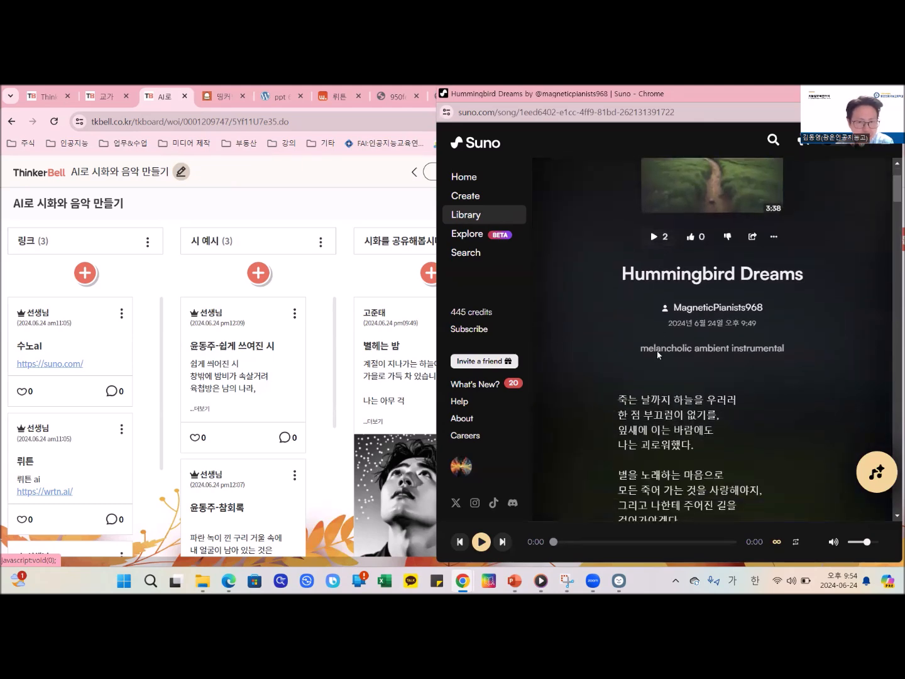
scroll(659, 355, down, 2)
scroll(716, 247, up, 4)
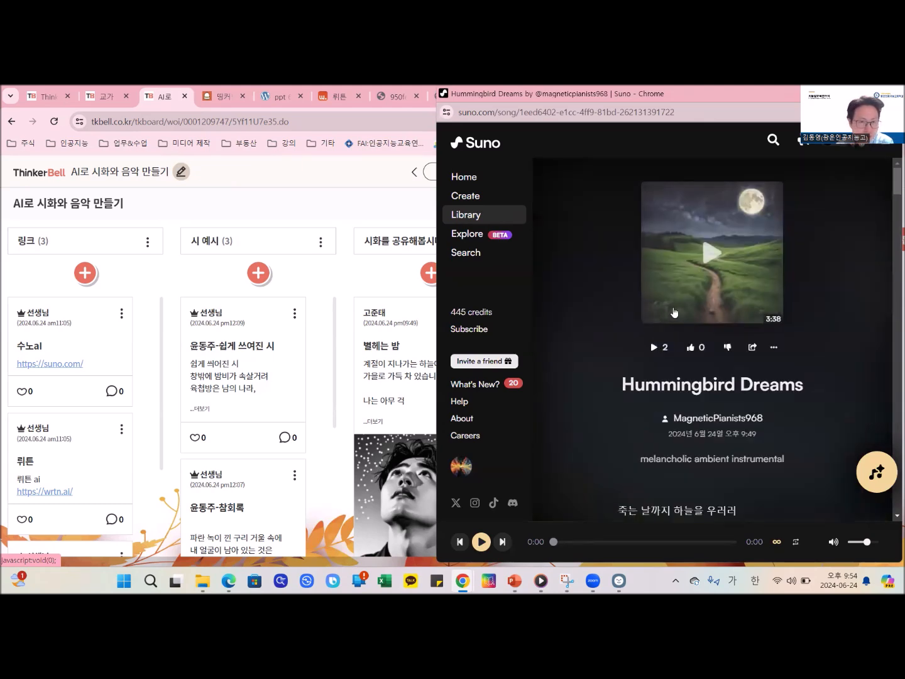
click(711, 251)
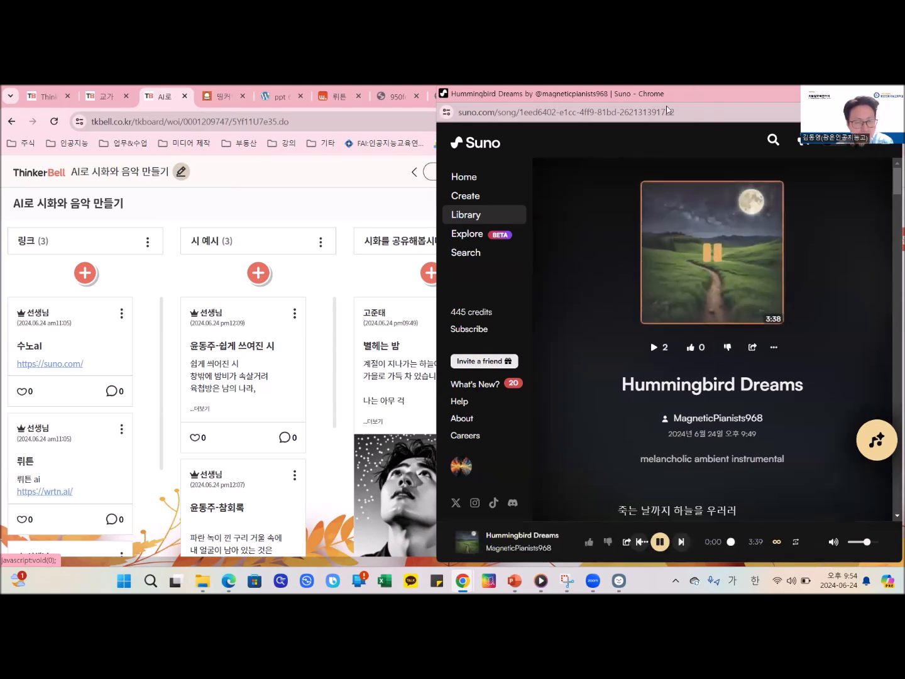
drag(710, 94, 273, 92)
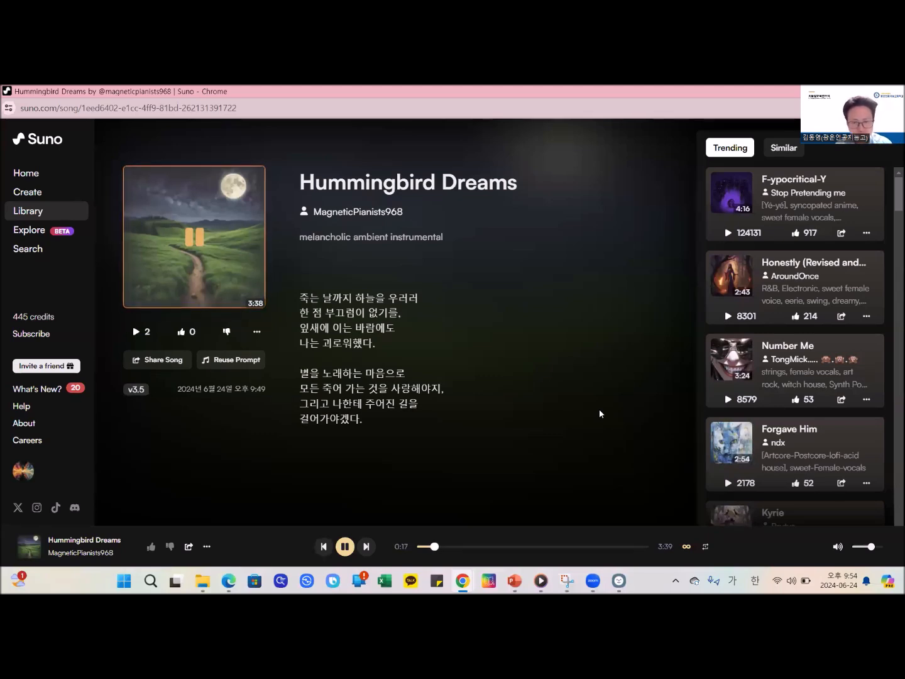
click(354, 547)
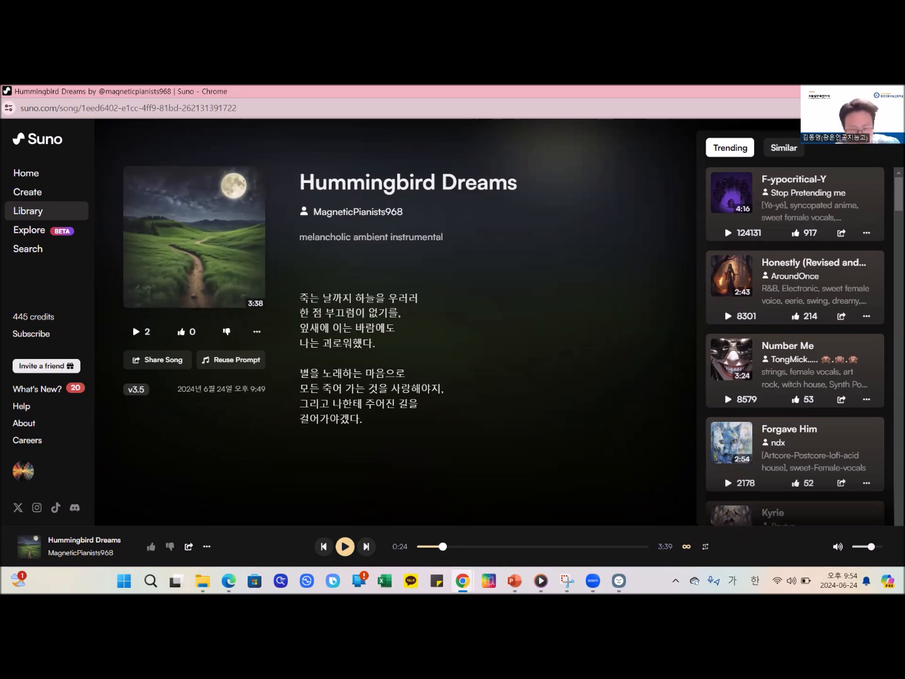
click(841, 92)
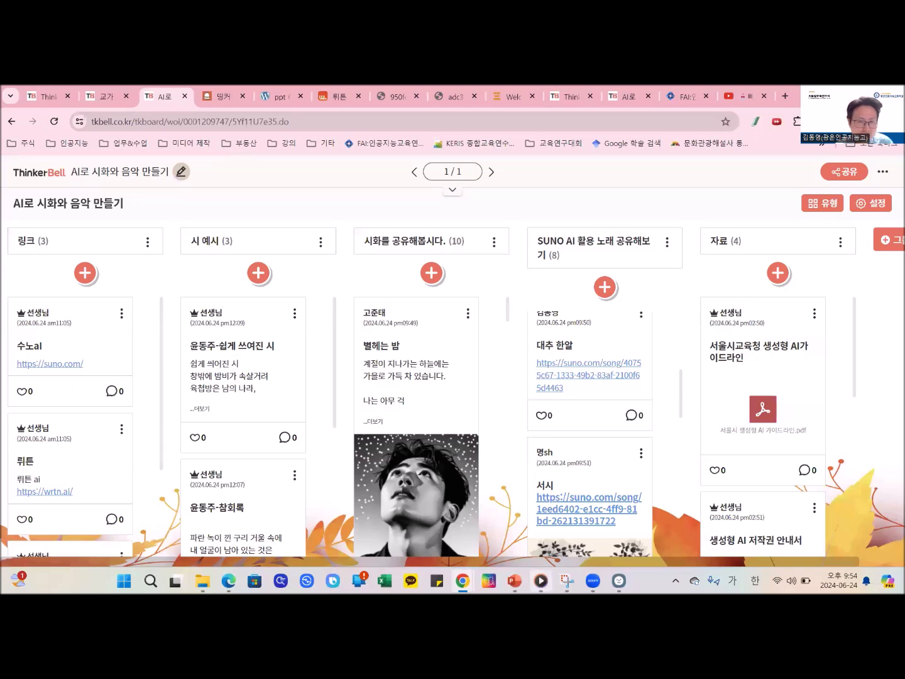
- Switch to the PowerPoint presentation and start the slide show from the final 문의 slide
click(514, 580)
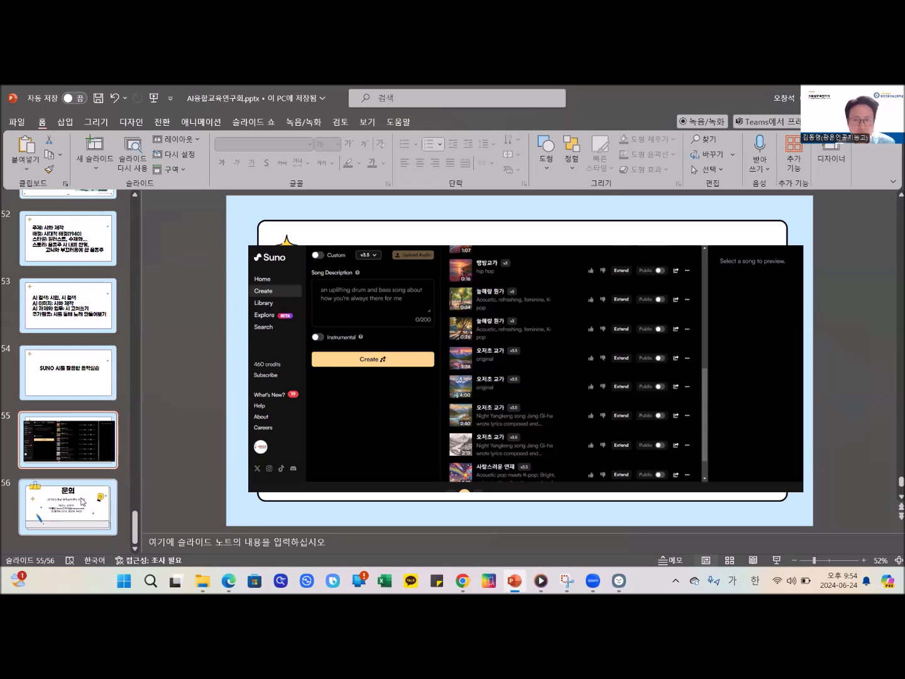
click(108, 494)
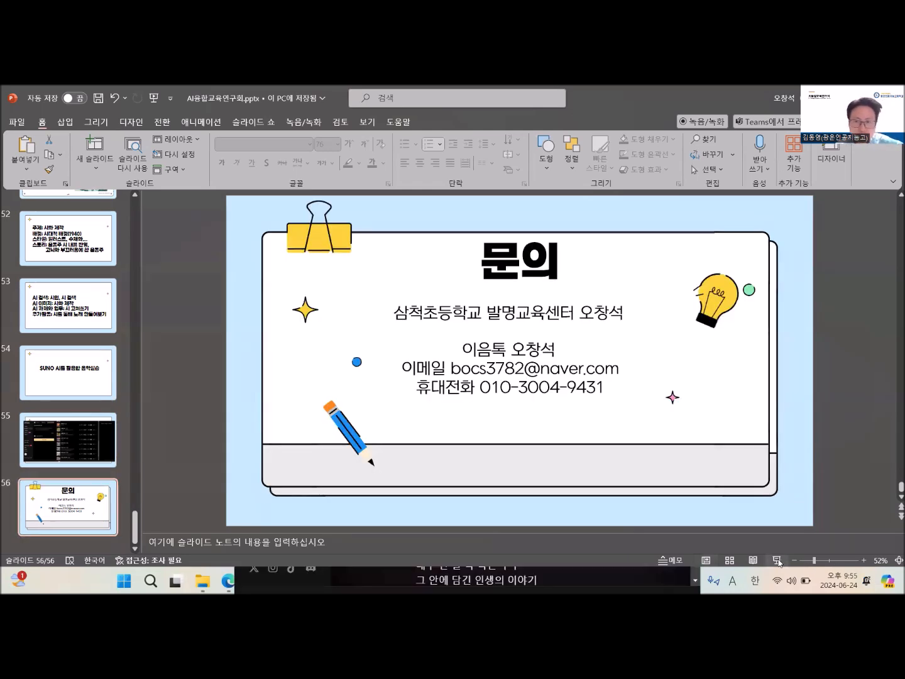
click(778, 559)
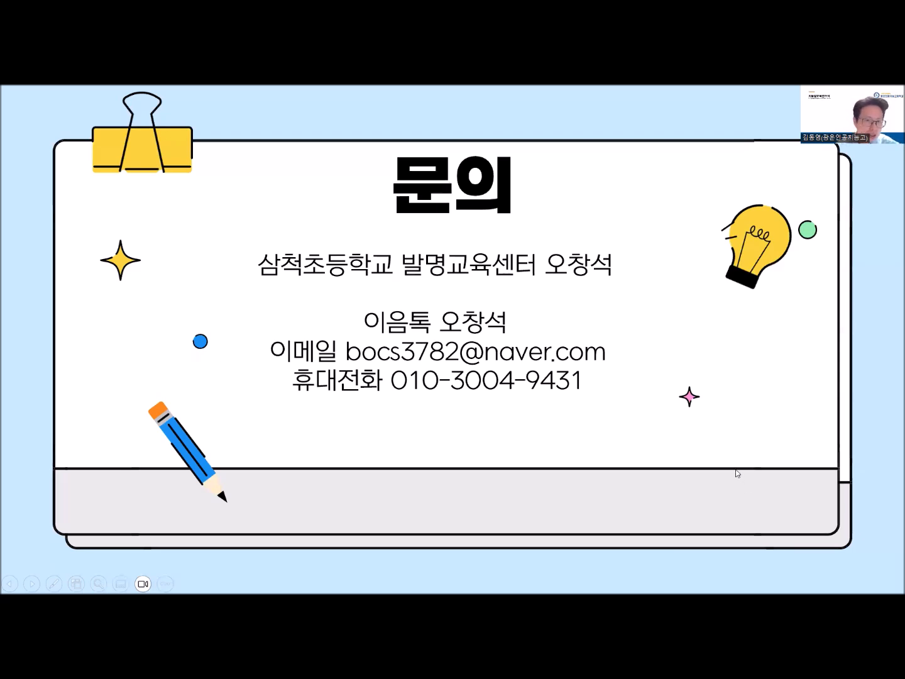